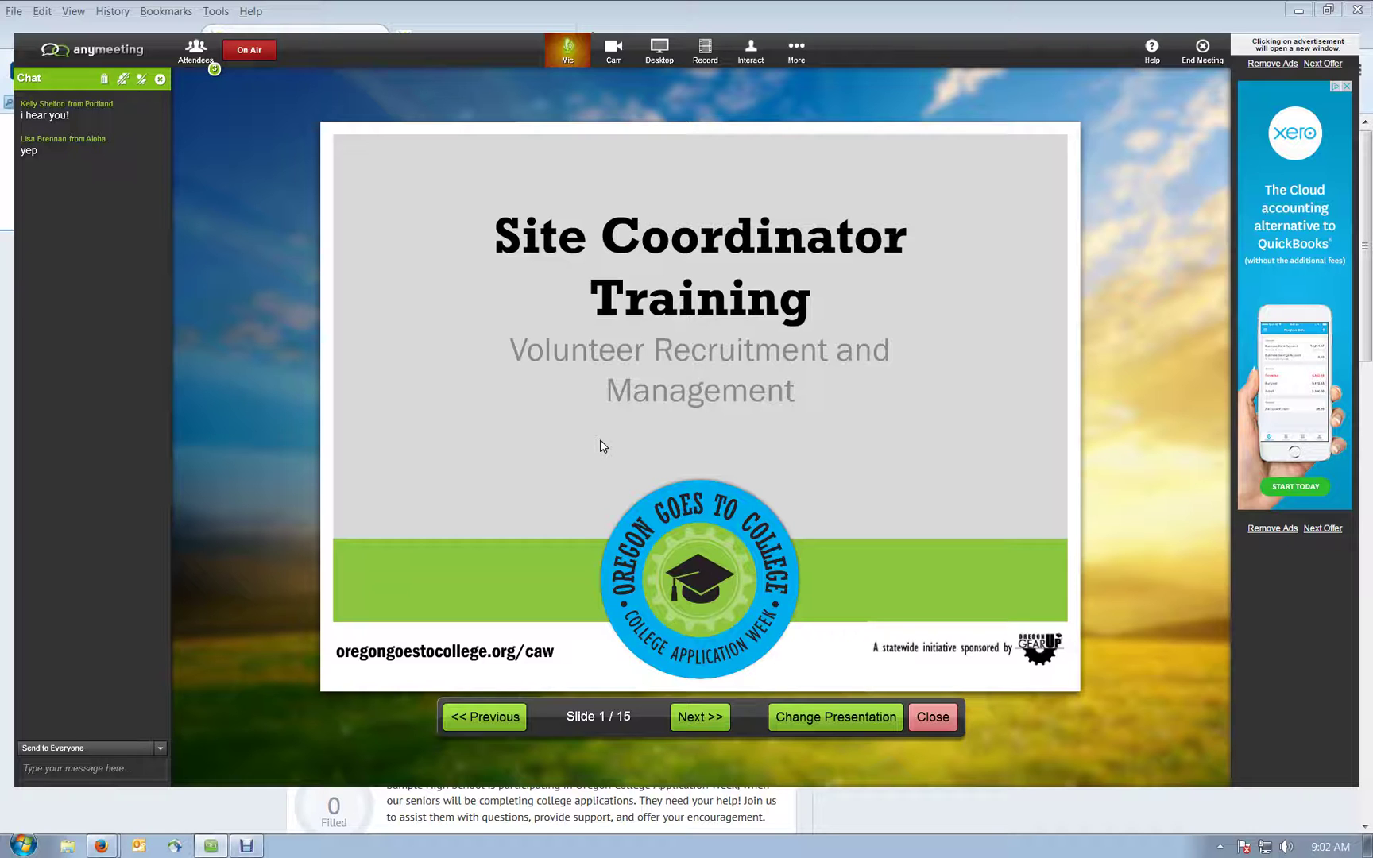
# Step: Advance the presentation from the title slide to slide 4/15, 'Cast a wide net'
pyautogui.click(688, 729)
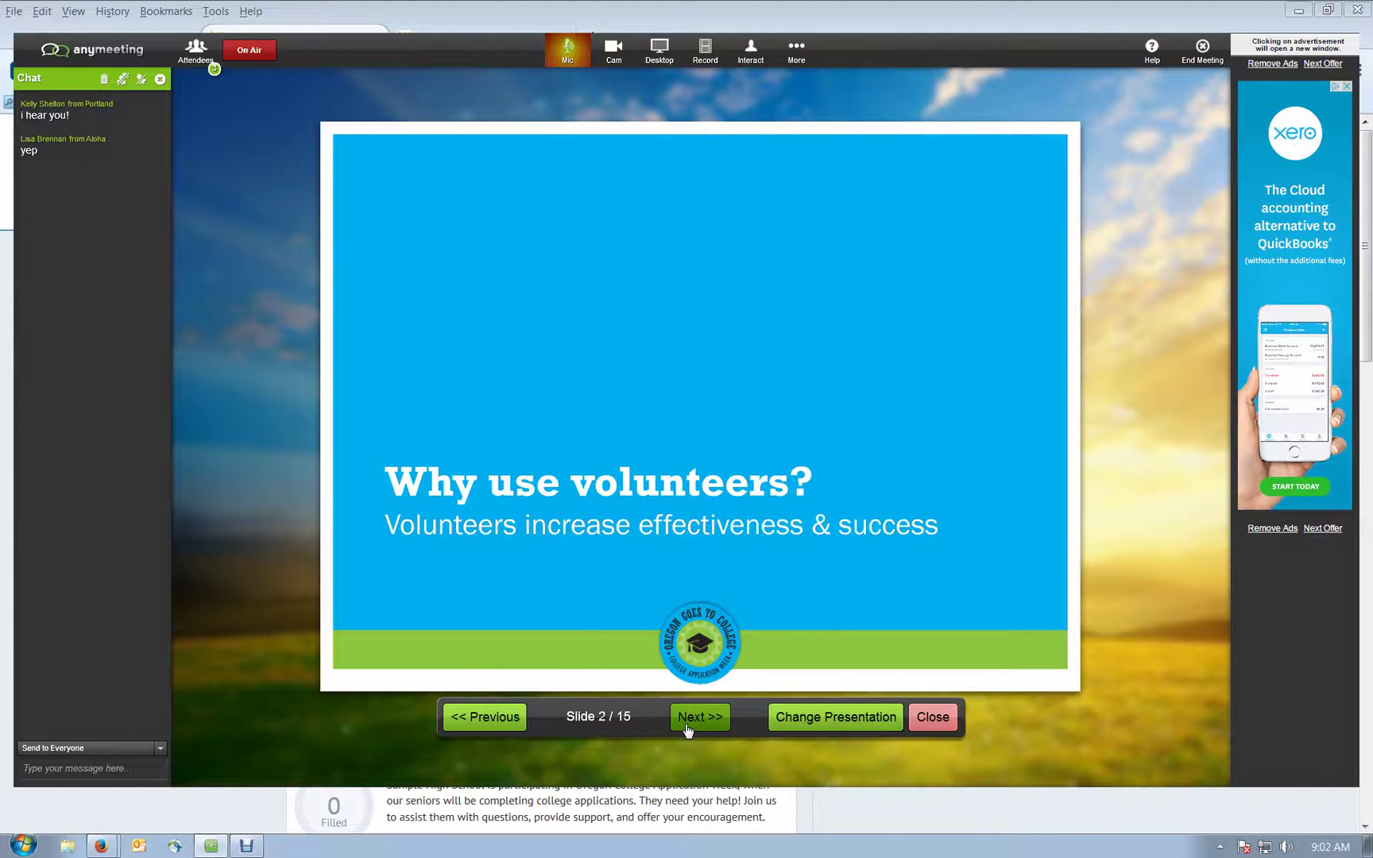
pyautogui.click(689, 729)
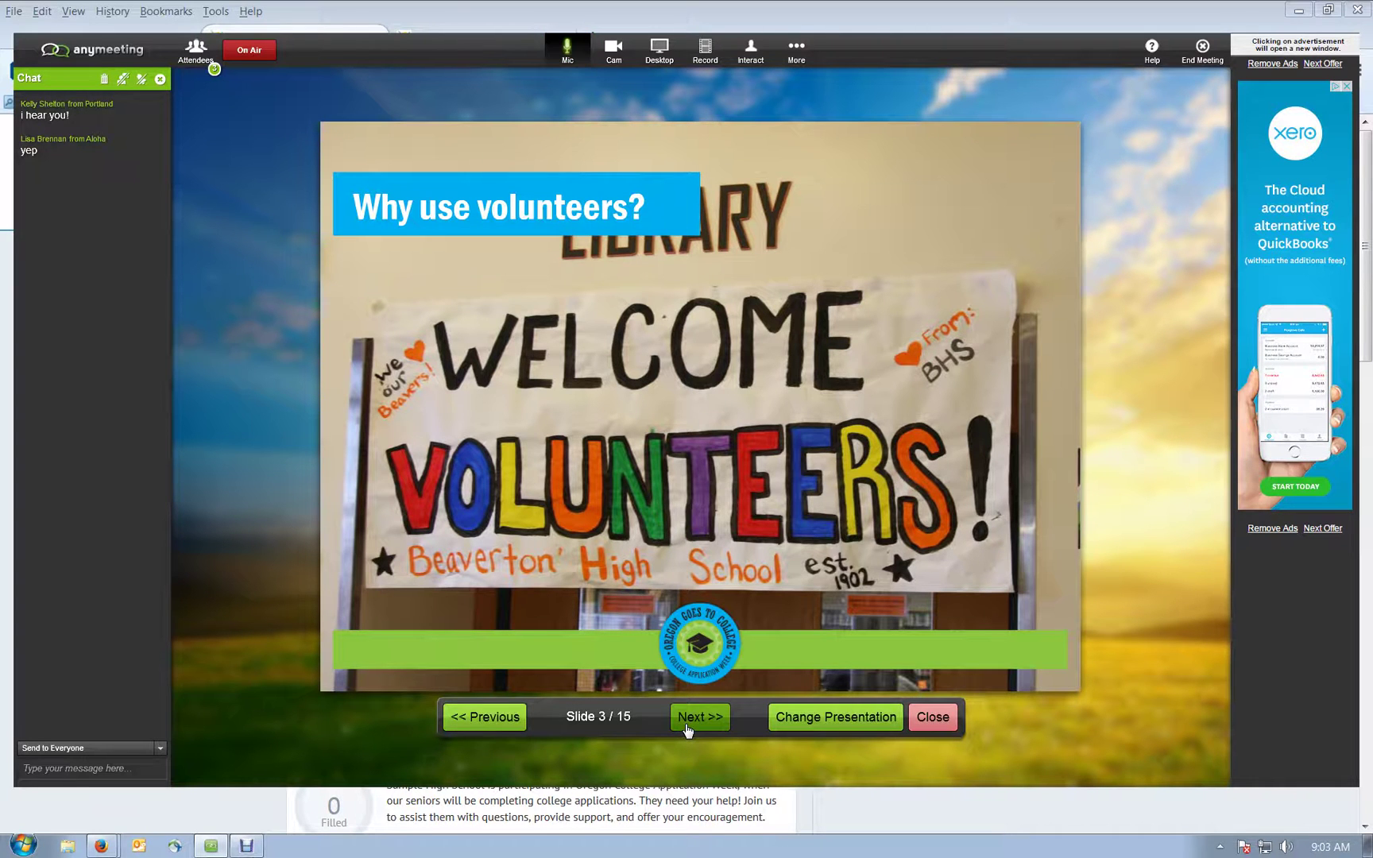
pyautogui.click(688, 724)
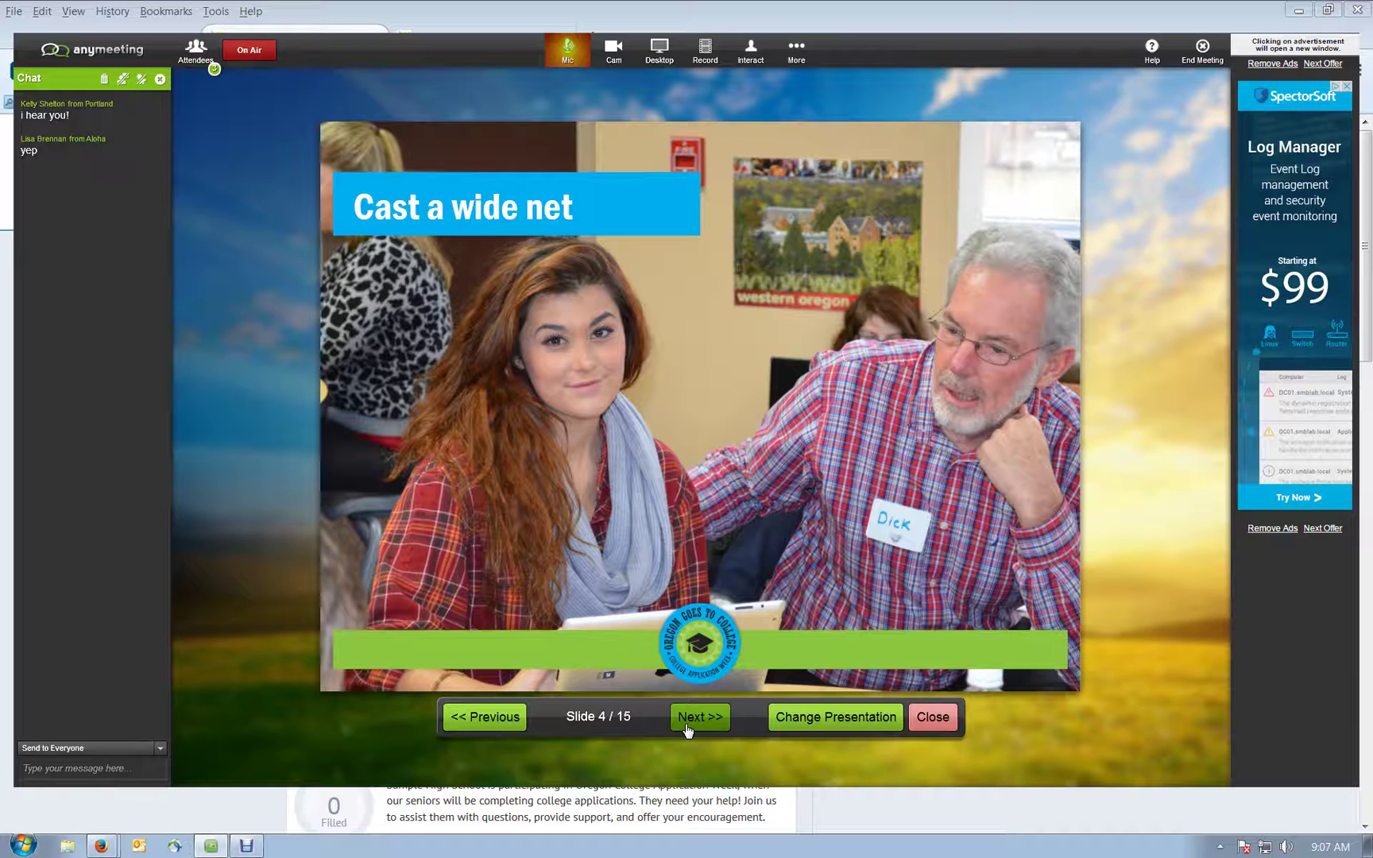
# Step: Go to slide 5/15, 'Offer a variety of tasks'
pyautogui.click(688, 728)
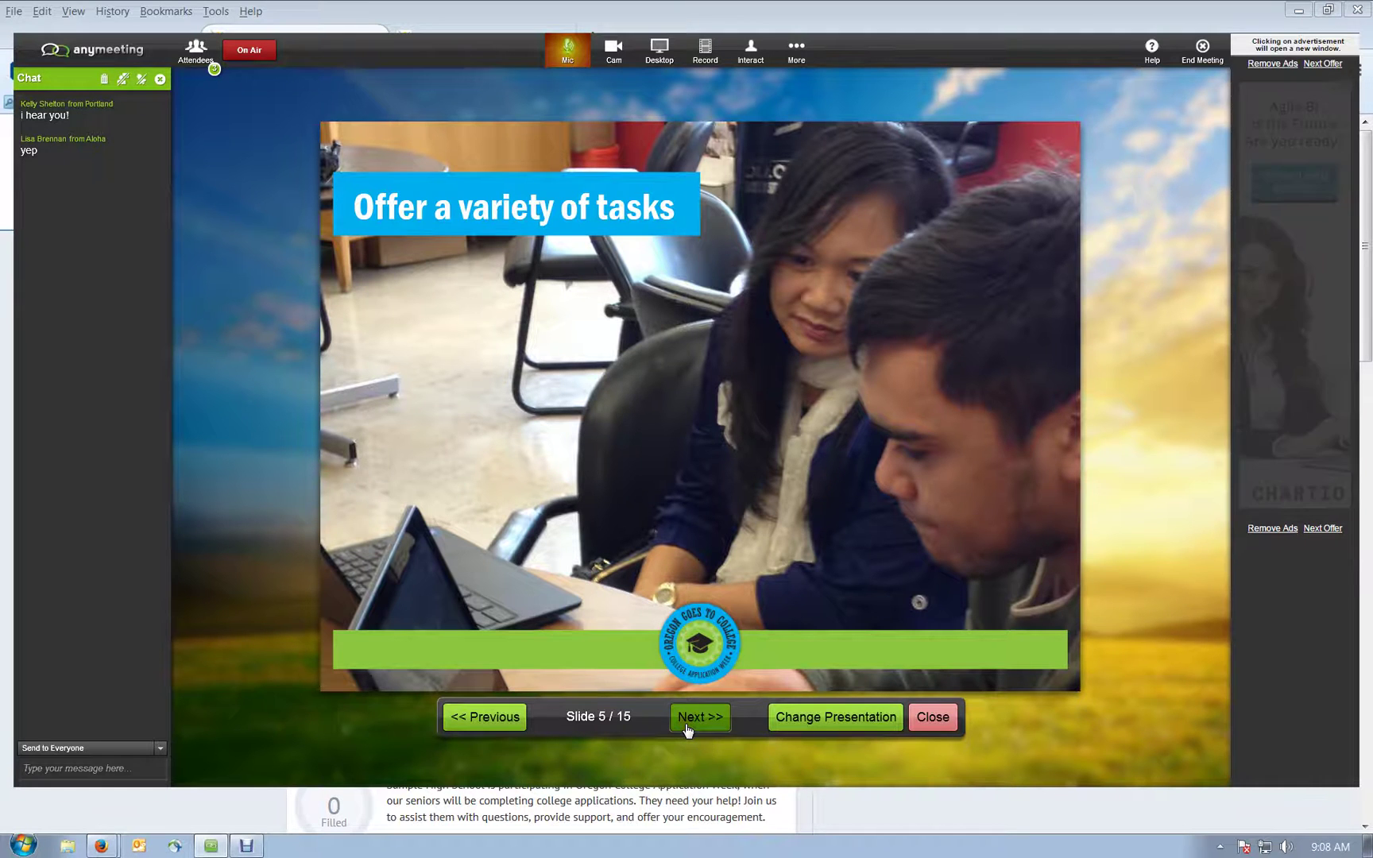
# Step: Go to slide 6/15, 'Use online tools', with its embedded map video
pyautogui.click(688, 728)
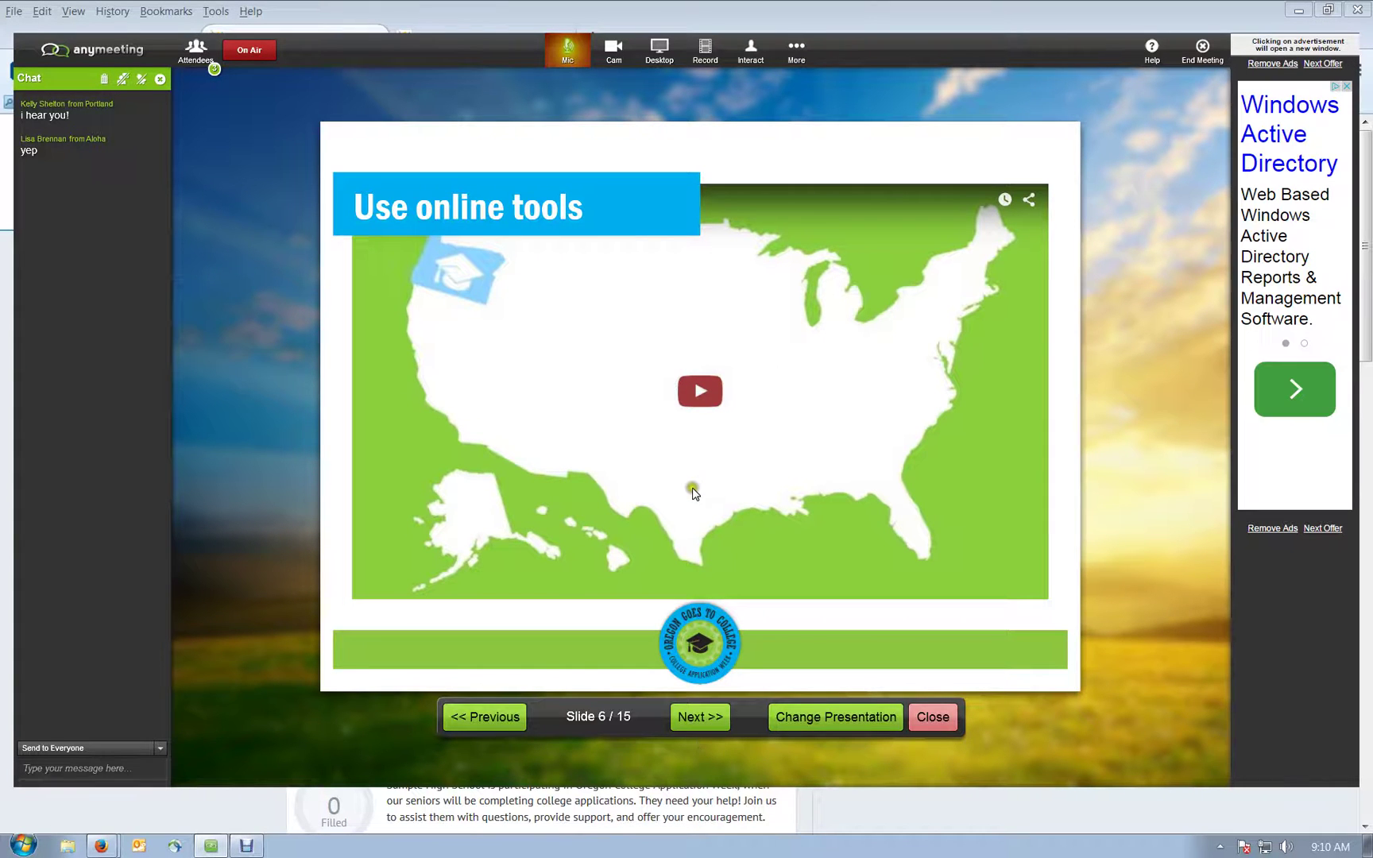
# Step: Go to slide 7/15, 'VolunteerSpot: Using a common volunteer management system'
pyautogui.click(683, 718)
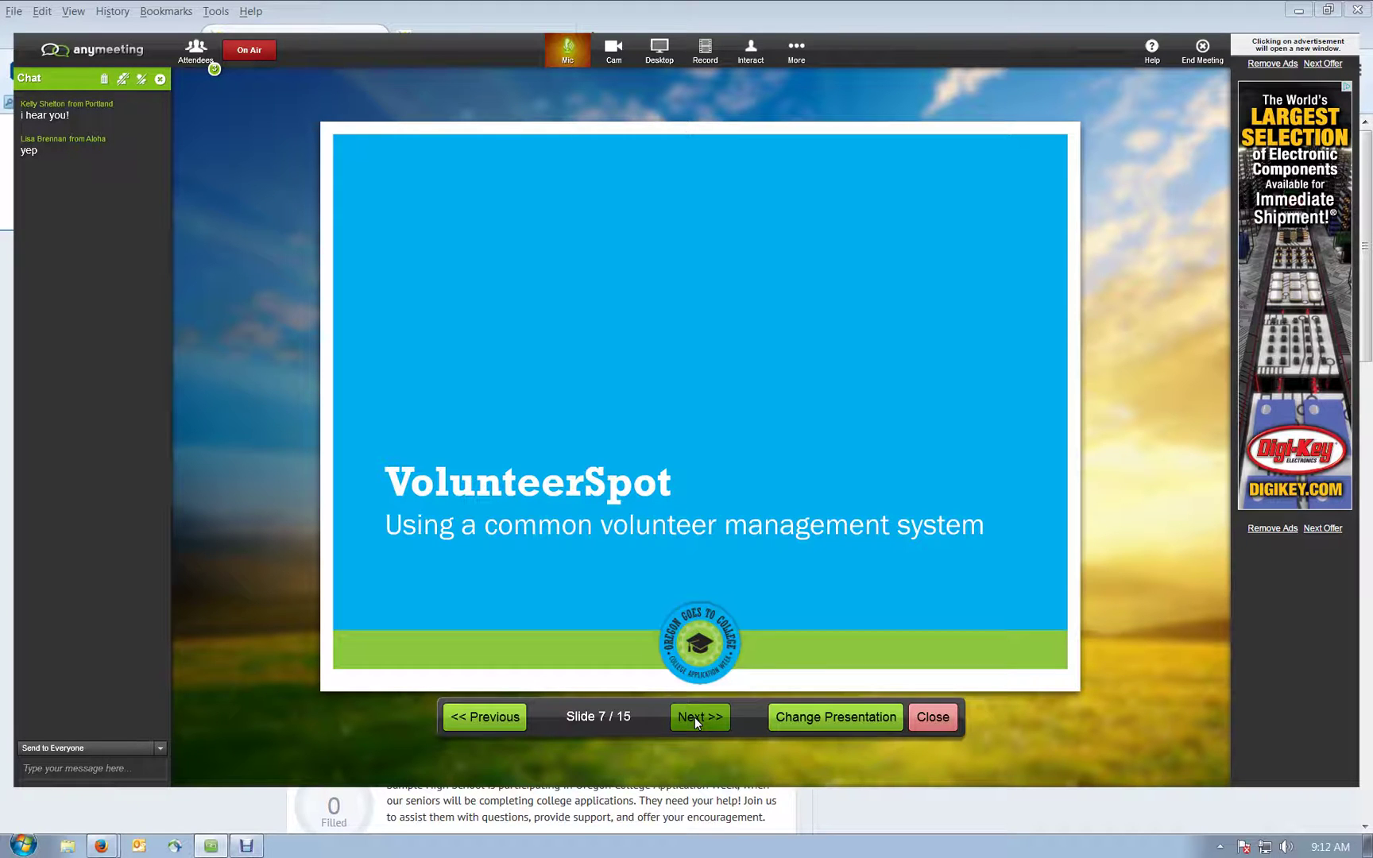
# Step: Show slide 8/15, the VolunteerSpot home page screenshot
pyautogui.click(696, 721)
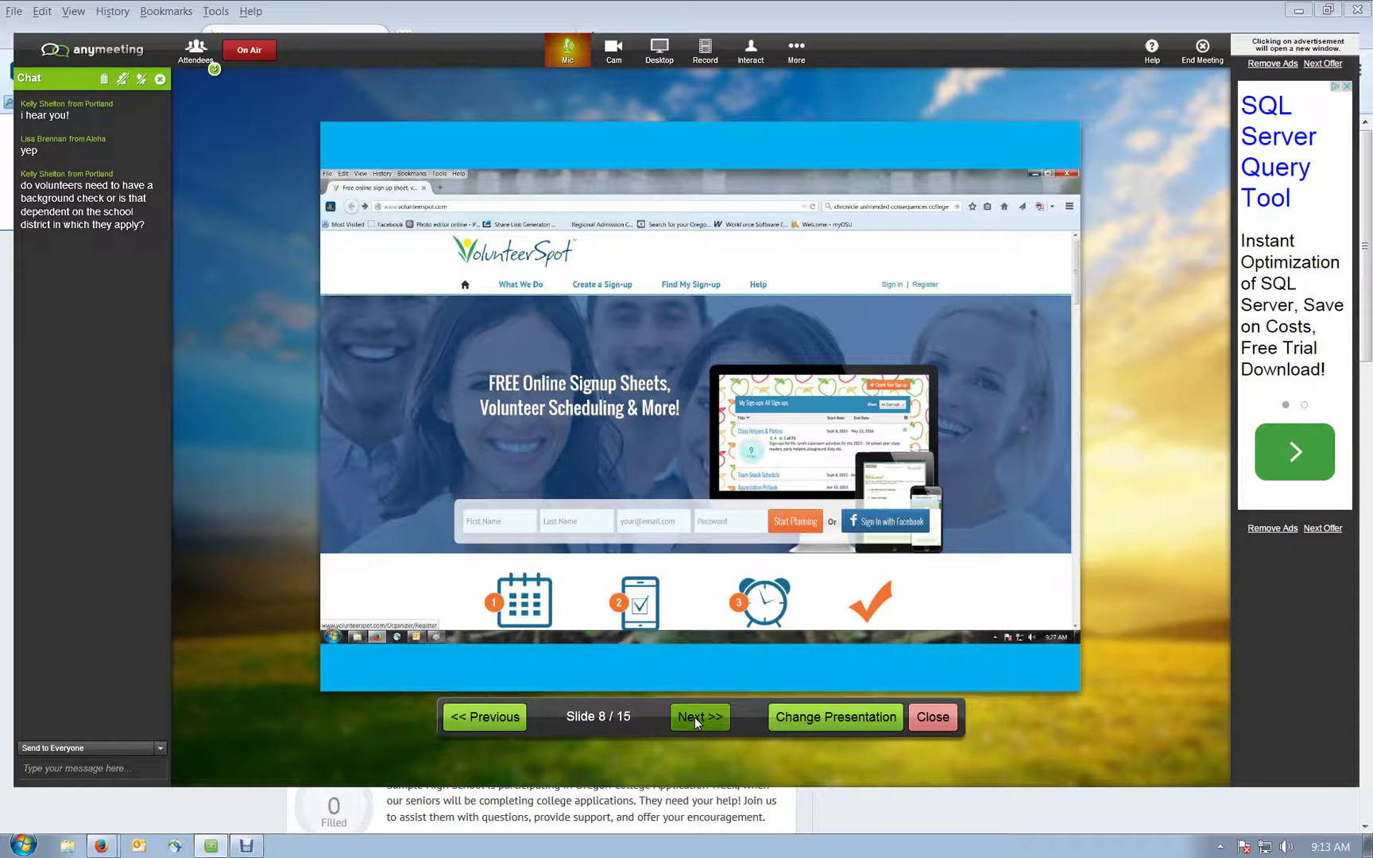
# Step: Step through the home page and sign-up video slides to slide 11/15, the profile page
pyautogui.moveTo(698, 724)
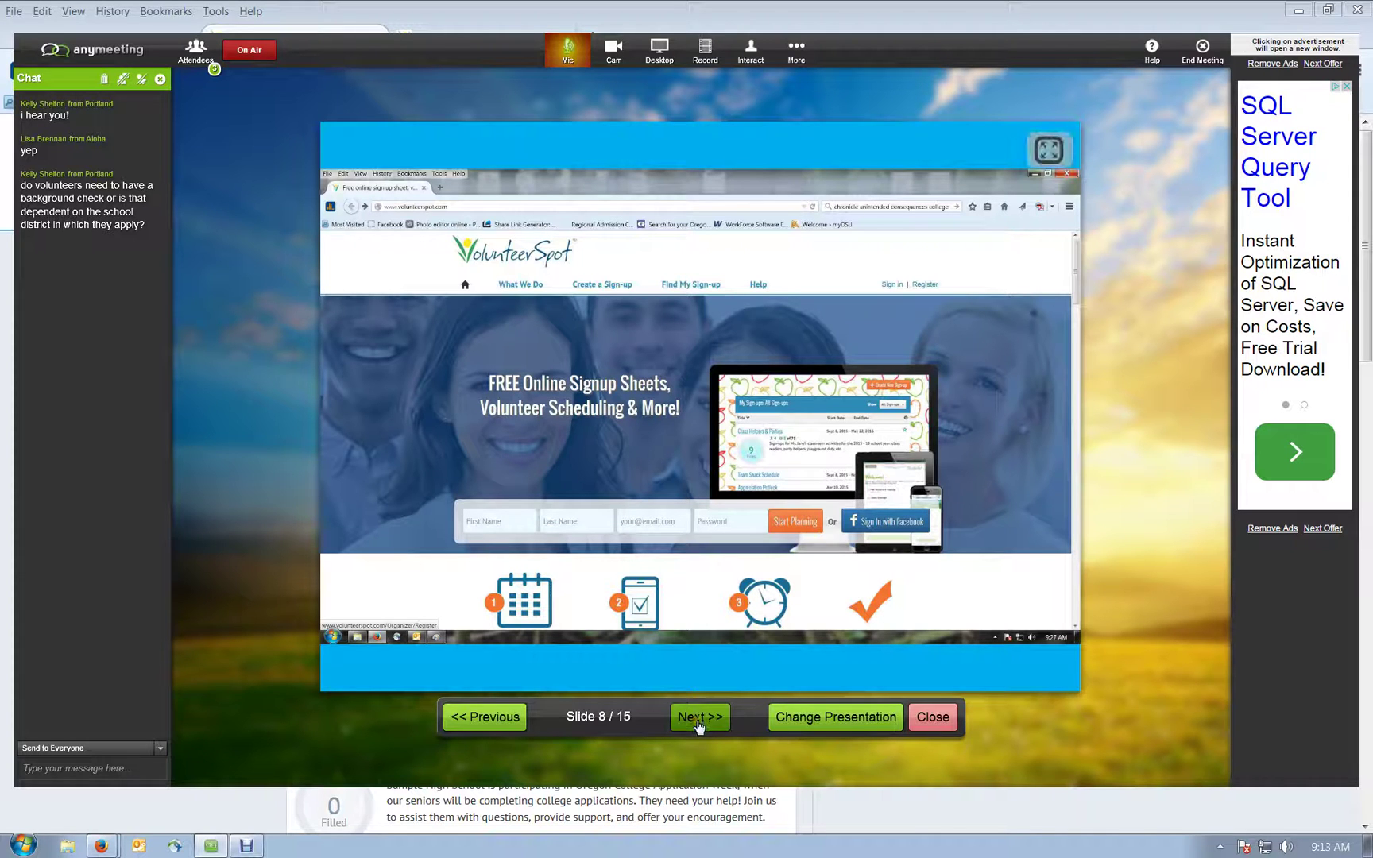
pyautogui.click(698, 724)
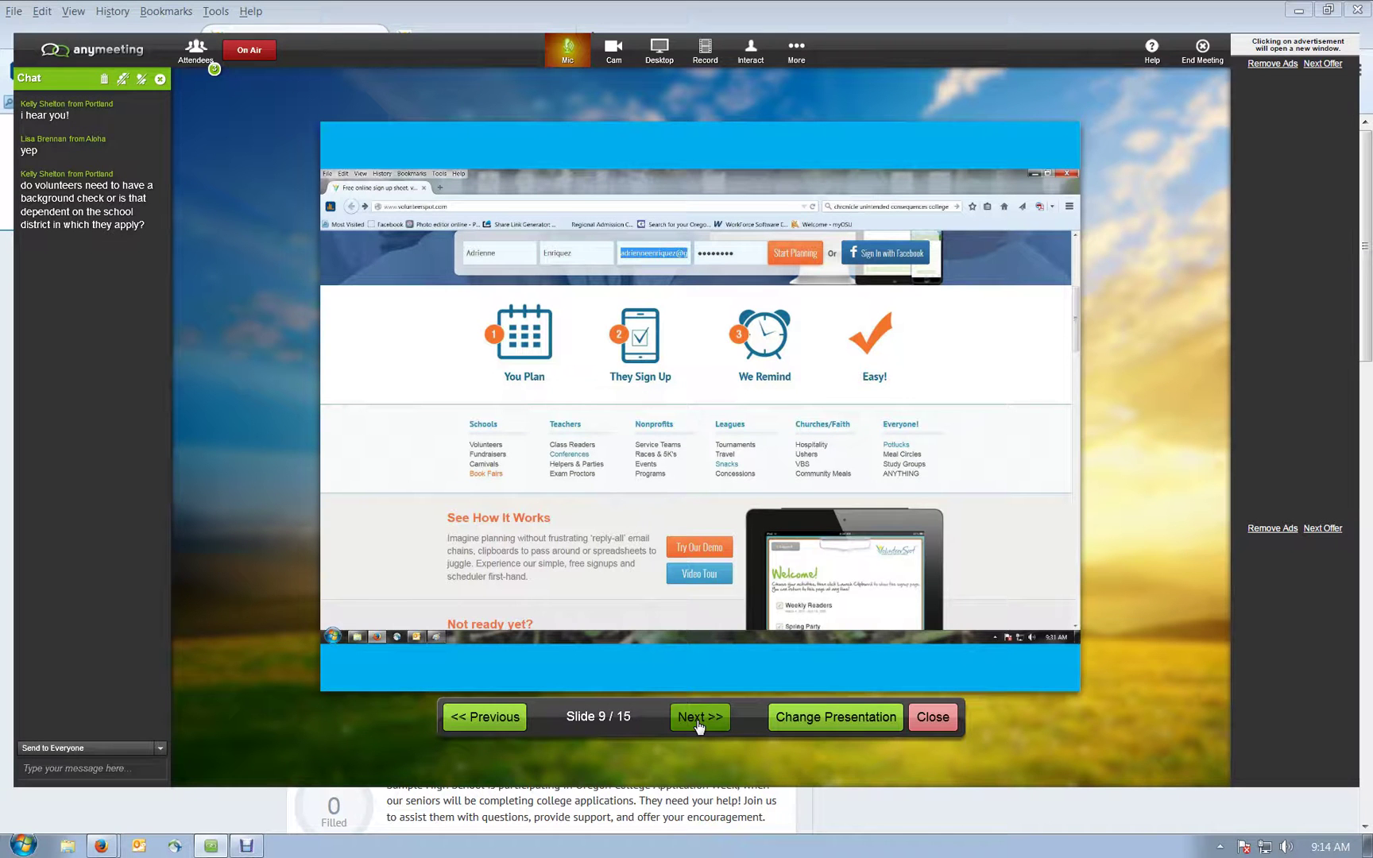
pyautogui.click(699, 720)
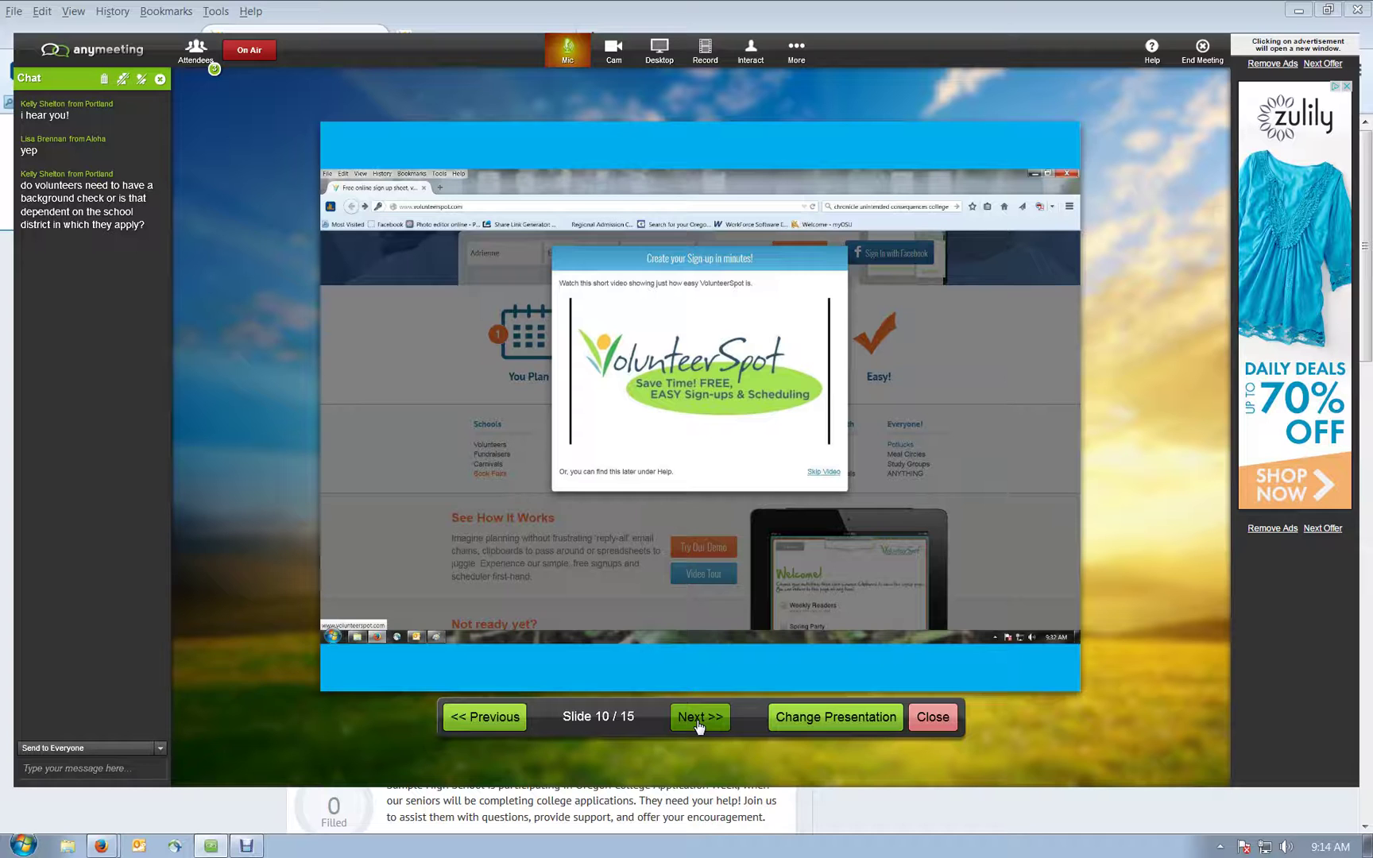
pyautogui.click(699, 719)
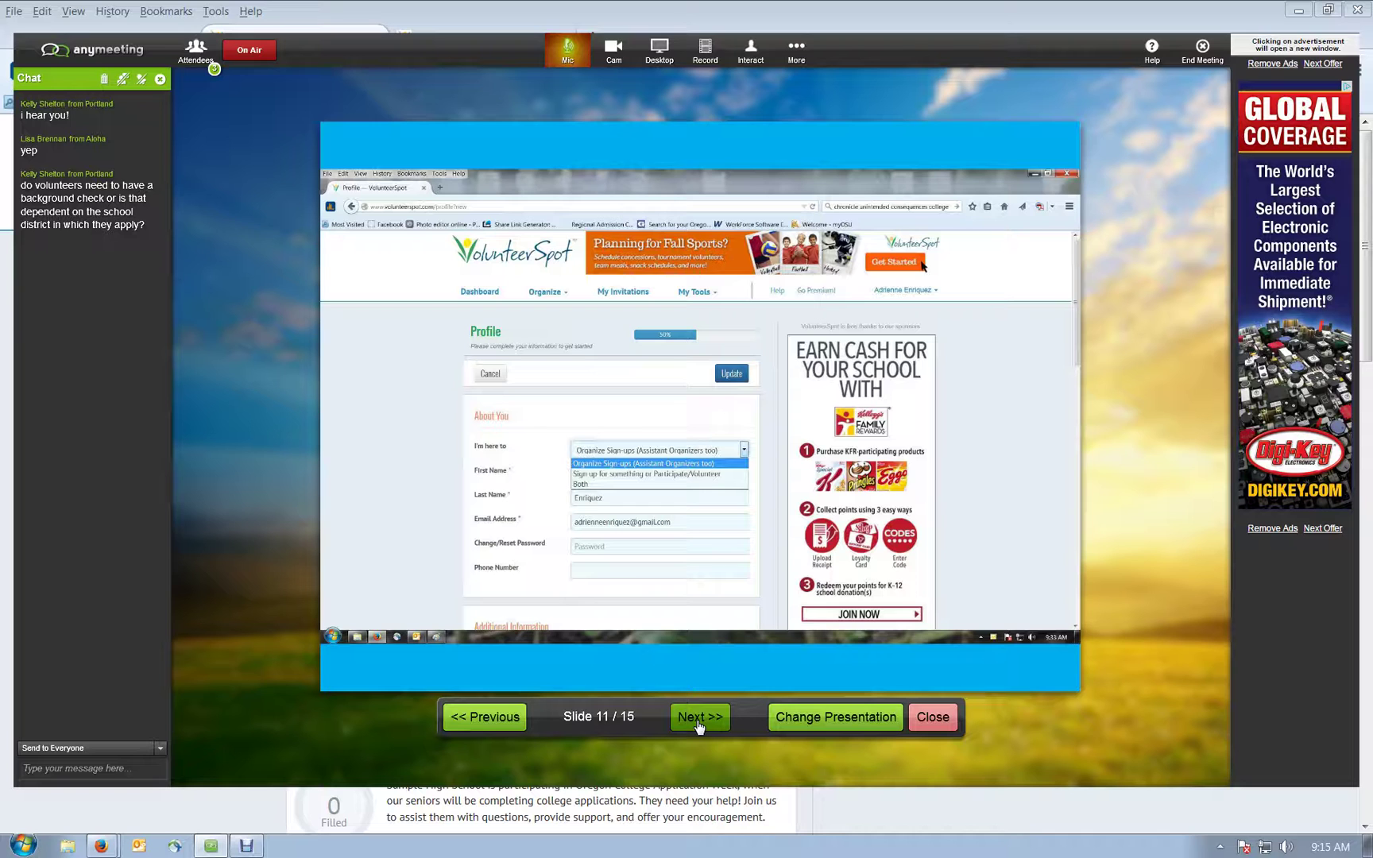
# Step: Advance past the account-type upgrade slide to slide 13/15, the Pre-pay & Save promo code
pyautogui.click(699, 724)
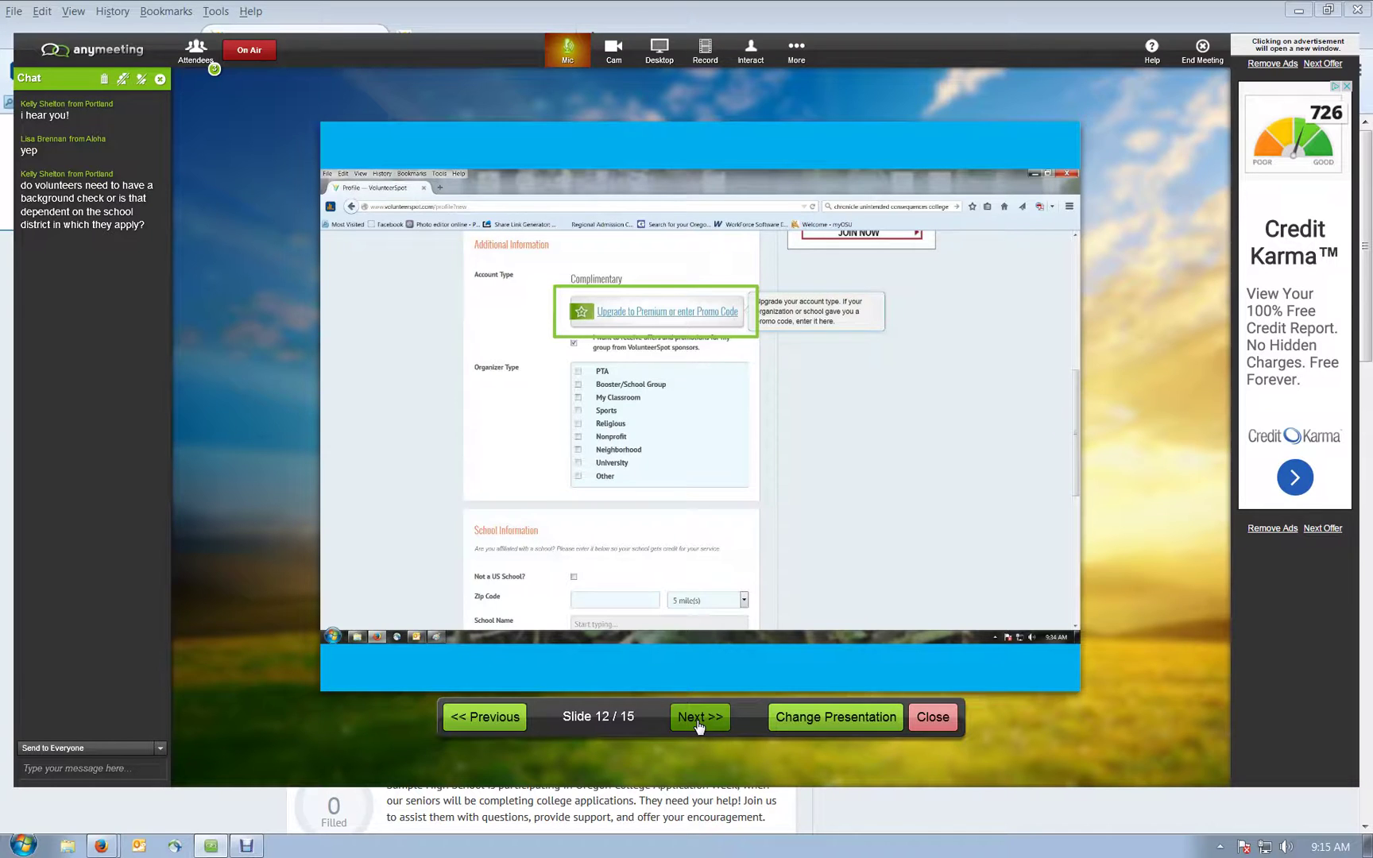
pyautogui.click(698, 726)
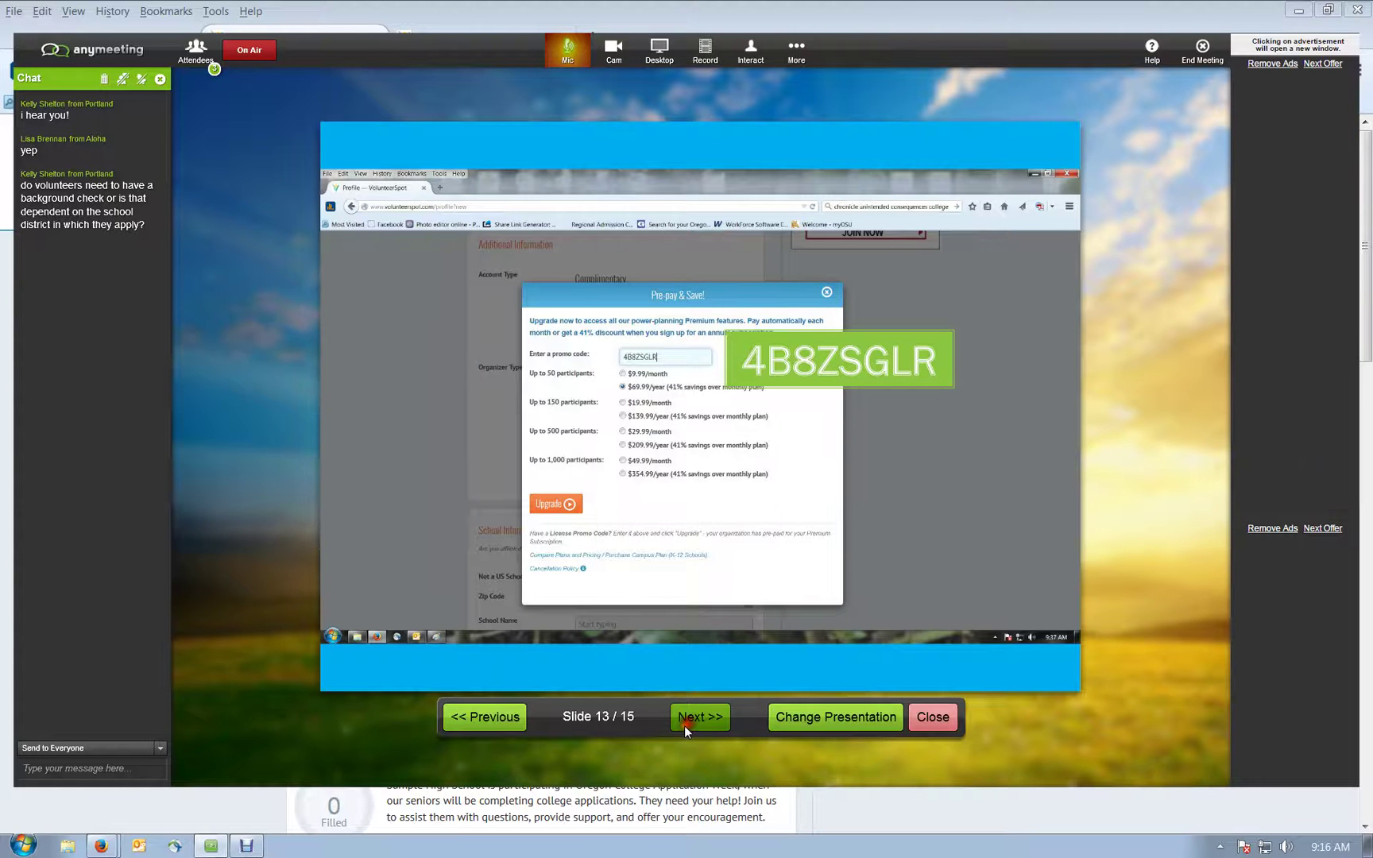
# Step: Advance to slide 14/15, the upgrade-successful screenshot
pyautogui.click(687, 729)
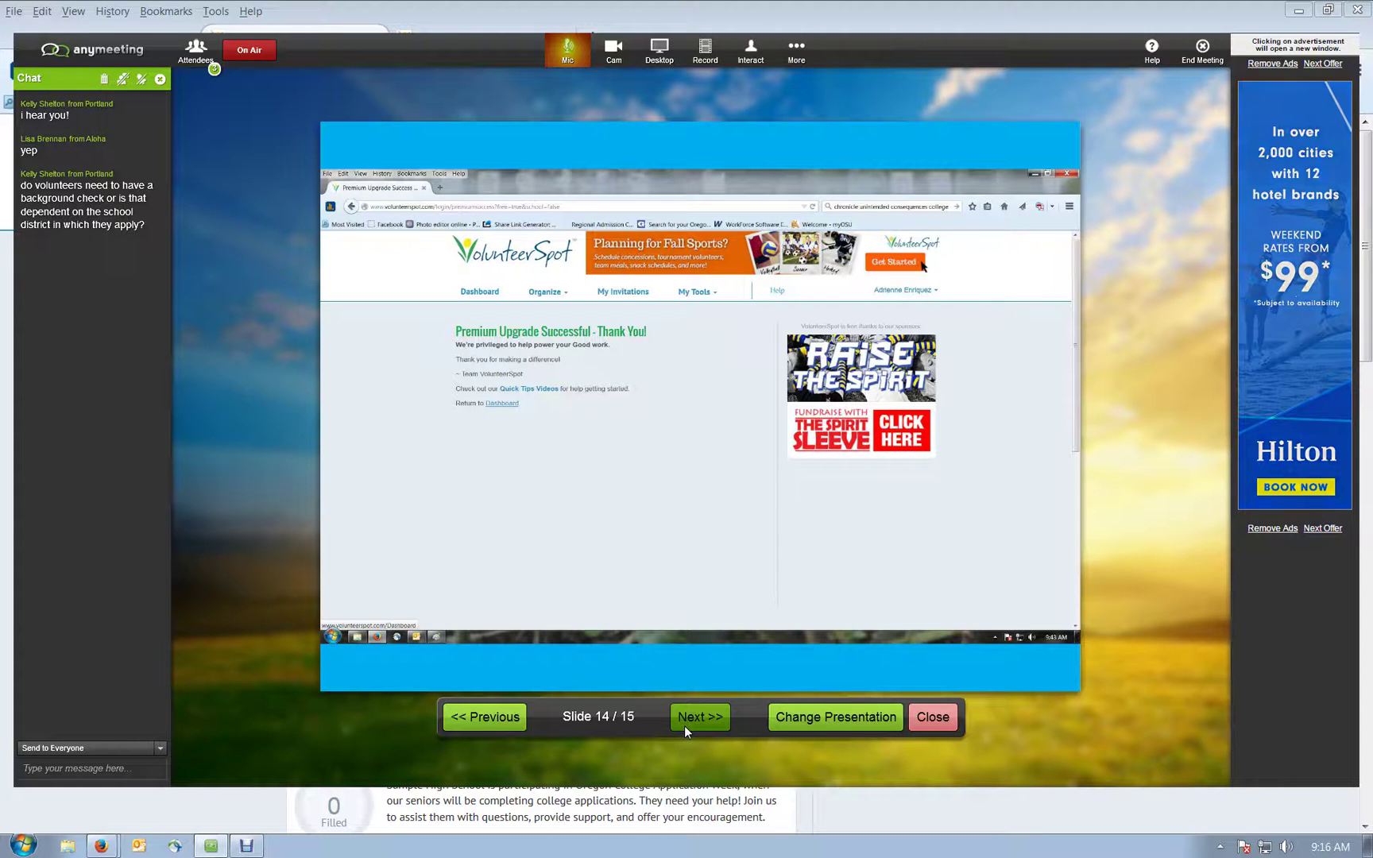
# Step: Share the entire desktop with attendees
pyautogui.click(662, 56)
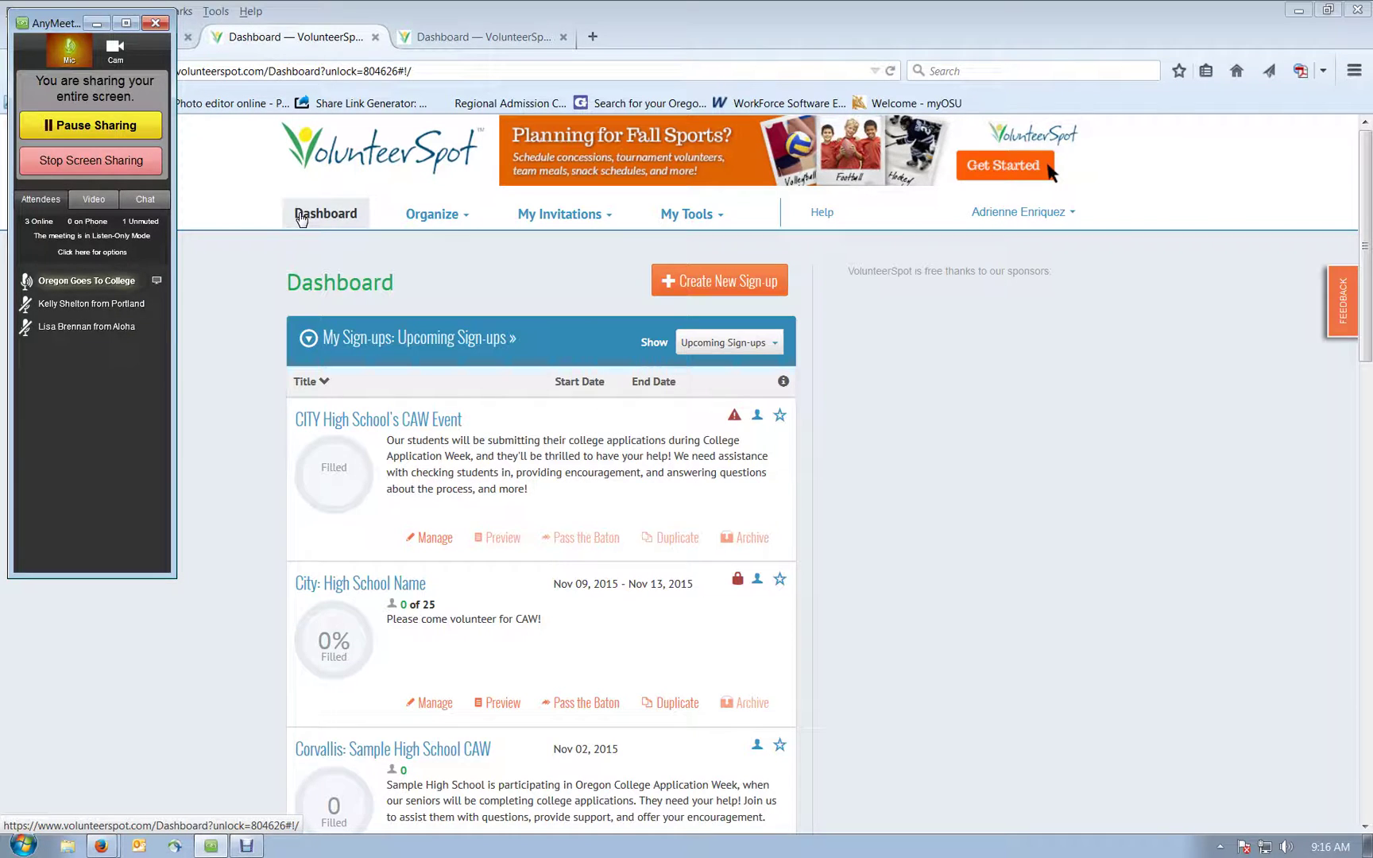
# Step: Show the VolunteerSpot Dashboard listing 'City: High School Name' for Nov 09–13, 2015
pyautogui.click(323, 223)
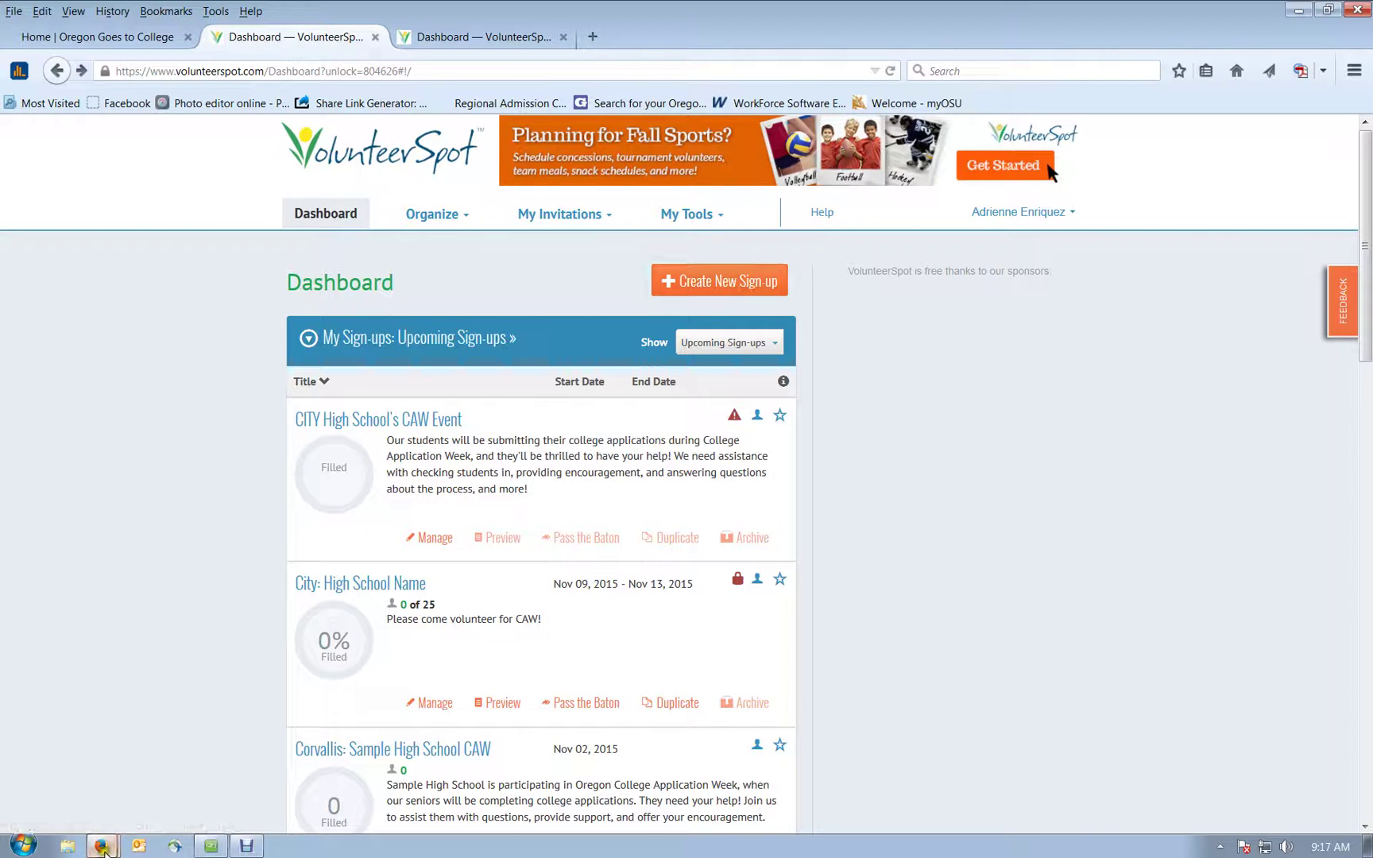
# Step: Leave the Oregon College Application Week 2015 group page and return to the VolunteerSpot Dashboard
pyautogui.click(111, 817)
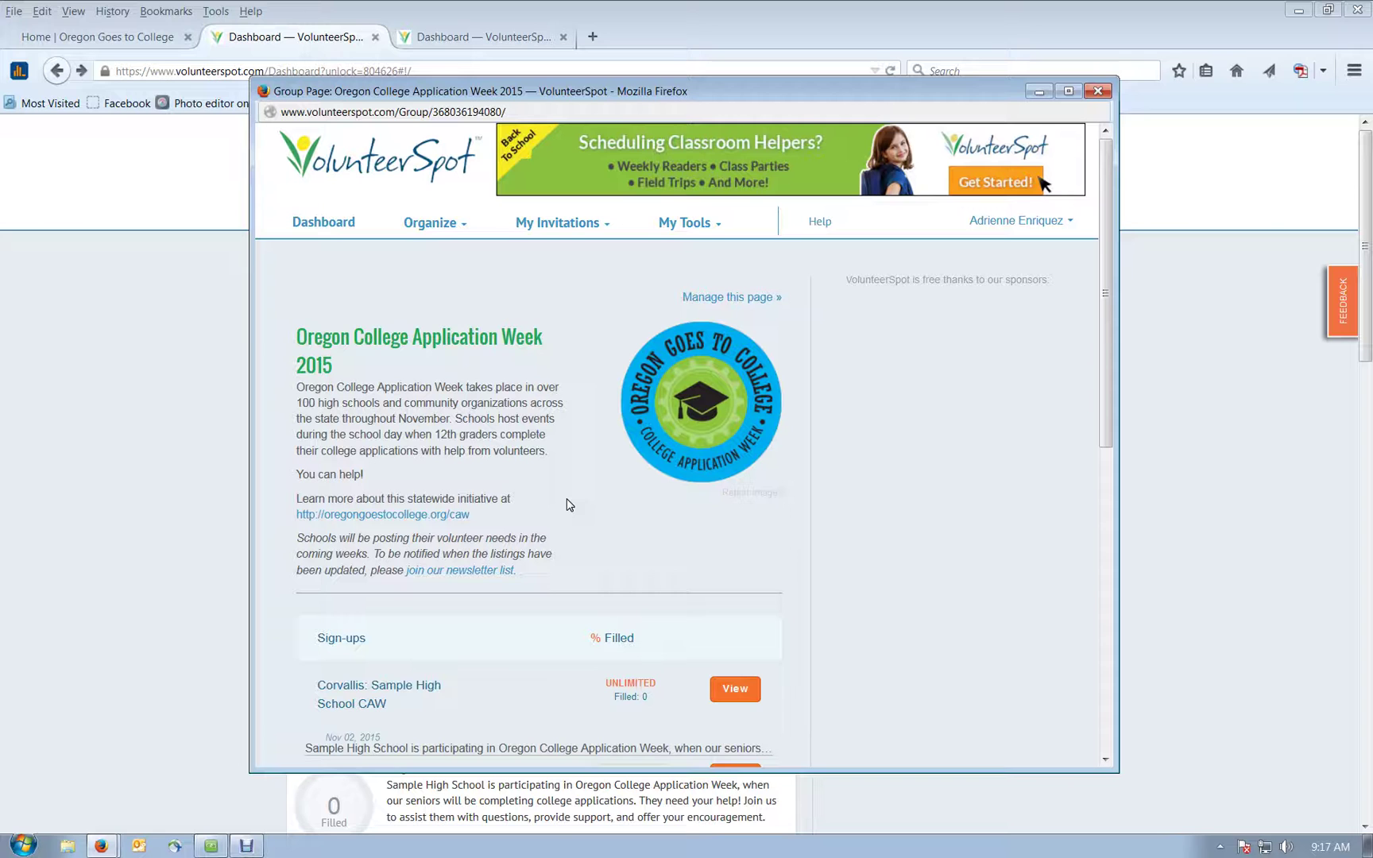
pyautogui.scroll(-3, 569, 504)
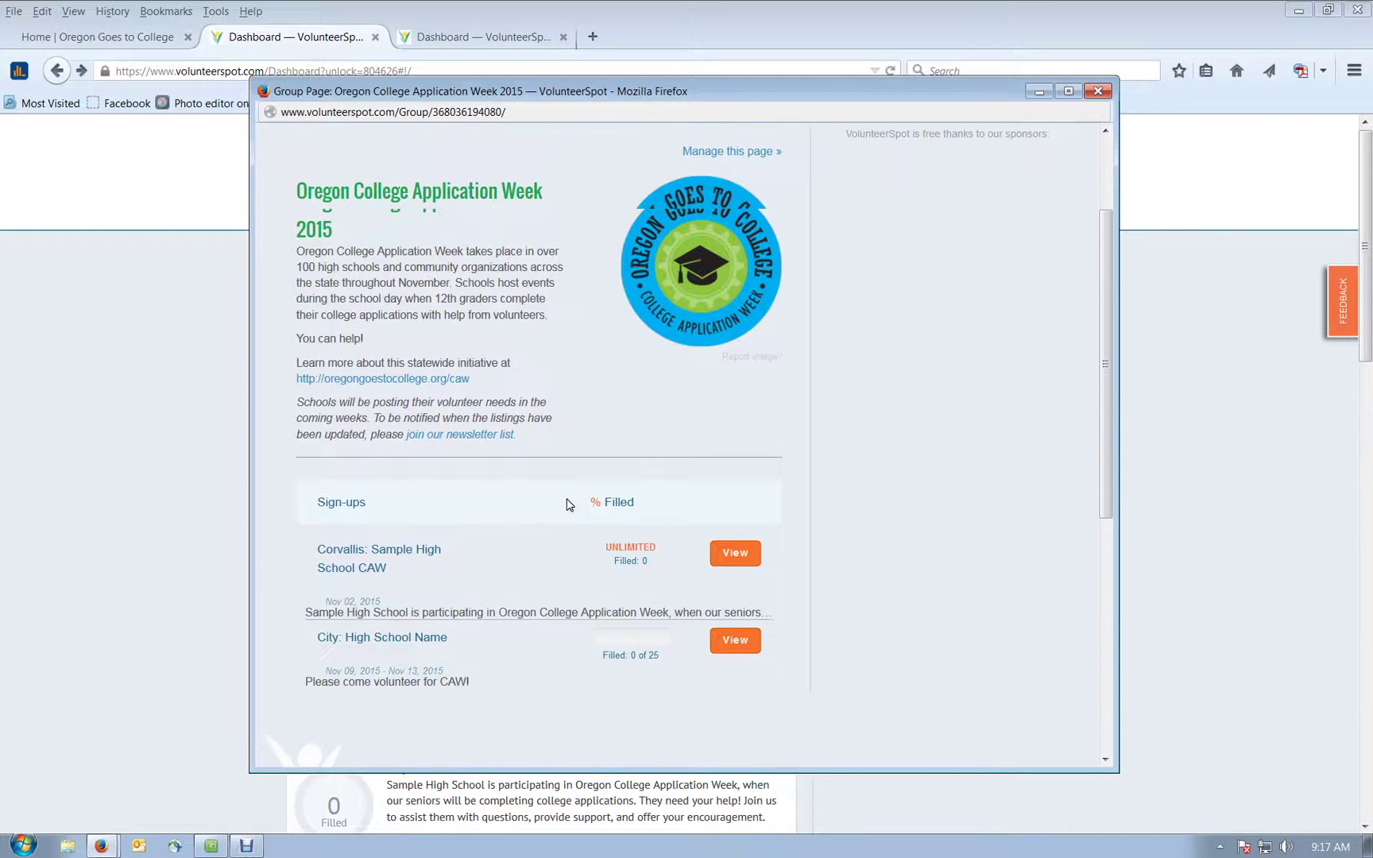
pyautogui.scroll(-1, 569, 505)
pyautogui.click(526, 649)
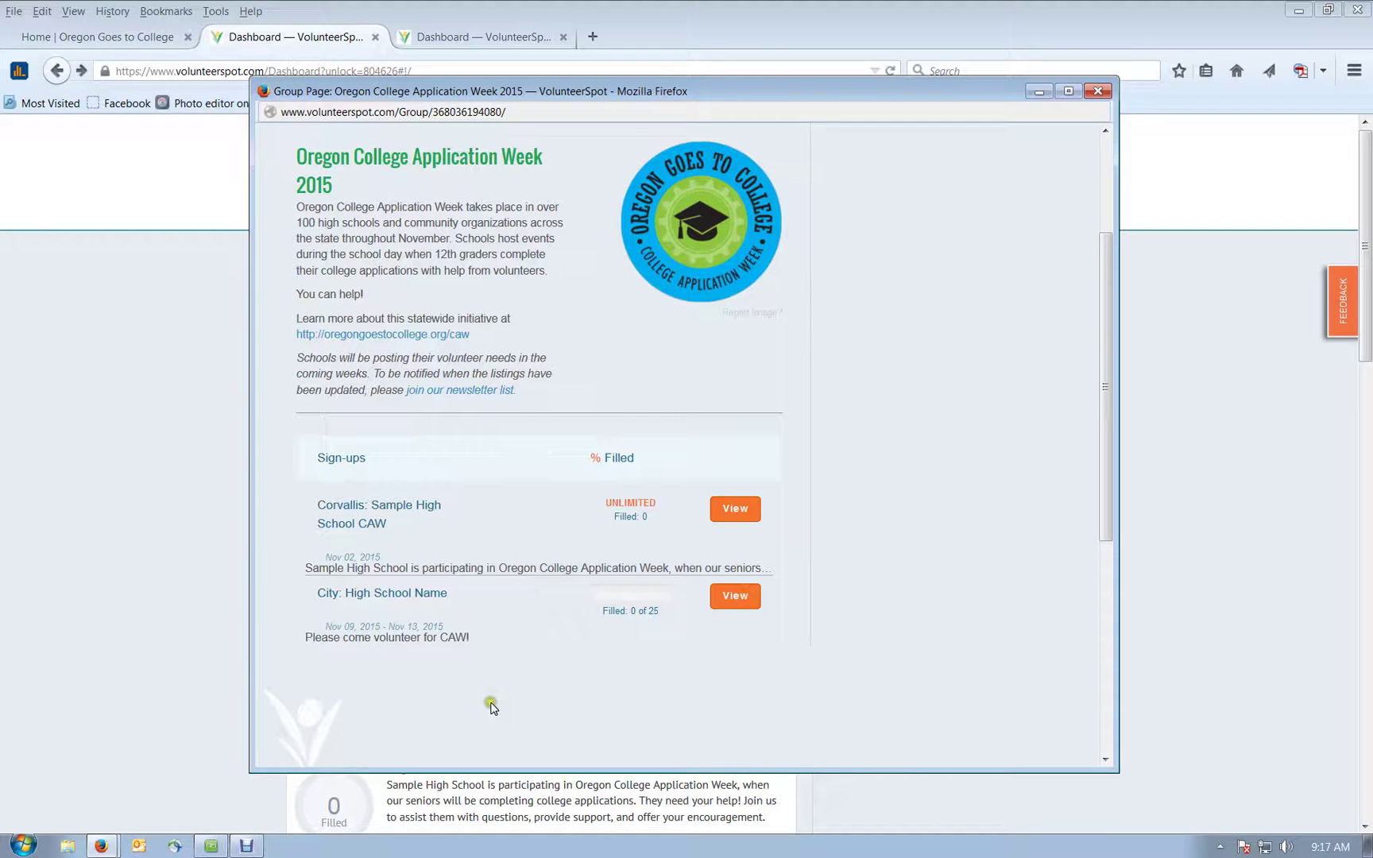
pyautogui.moveTo(397, 508)
pyautogui.moveTo(762, 520)
pyautogui.scroll(4, 430, 682)
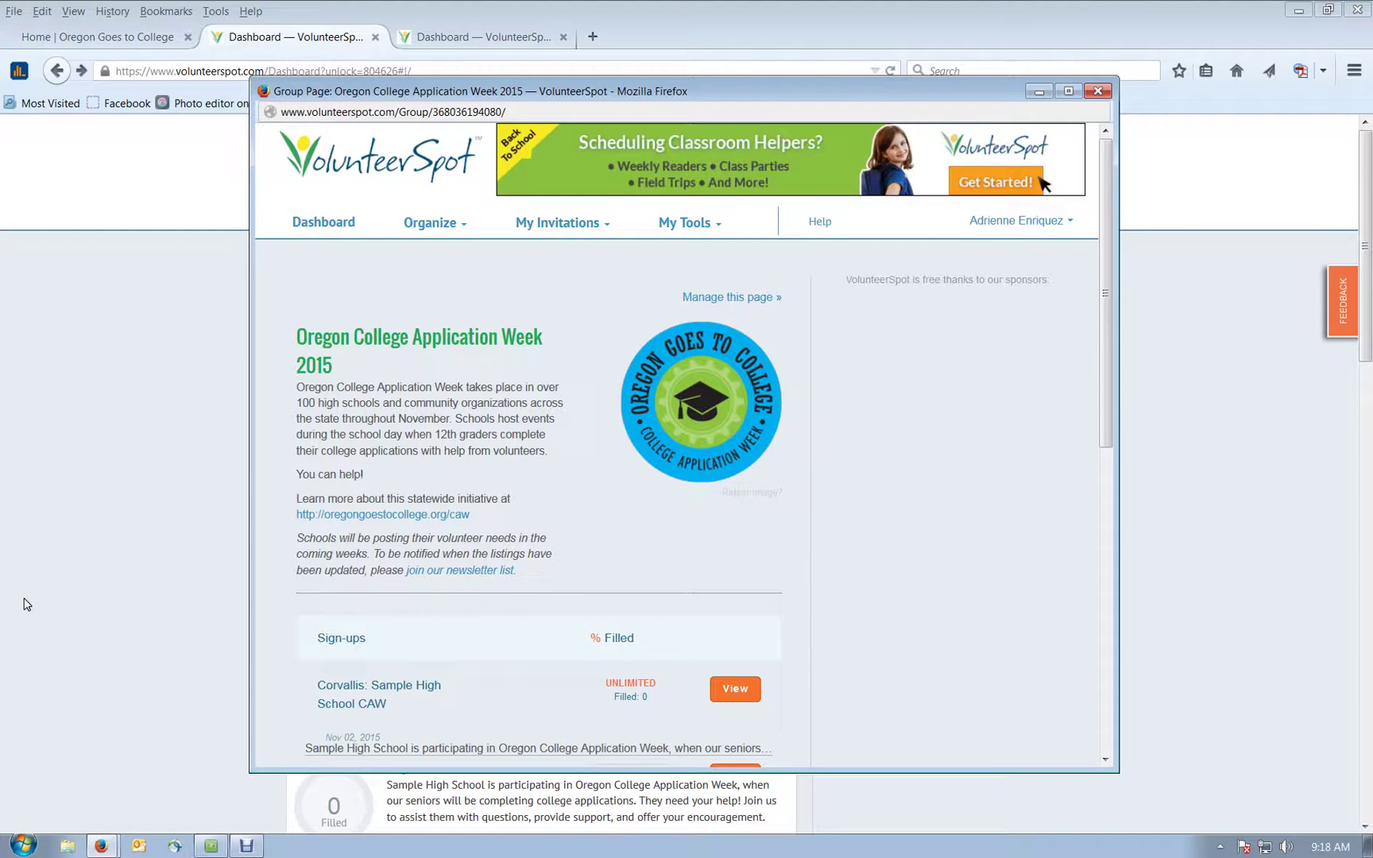
pyautogui.click(25, 604)
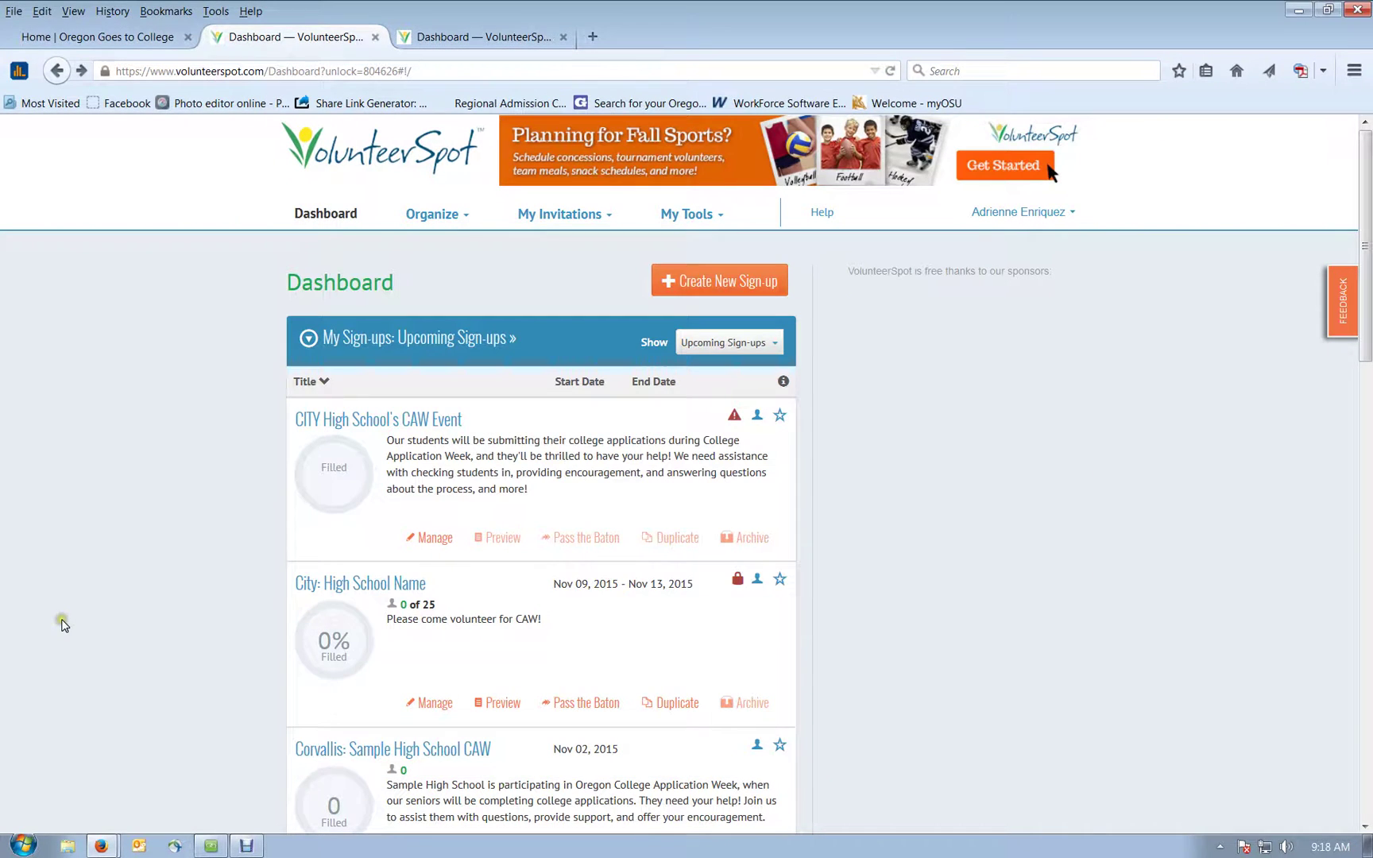
# Step: Create a new sign-up of kind Single or Multiple Days in the Class/School Sign-up category
pyautogui.click(728, 282)
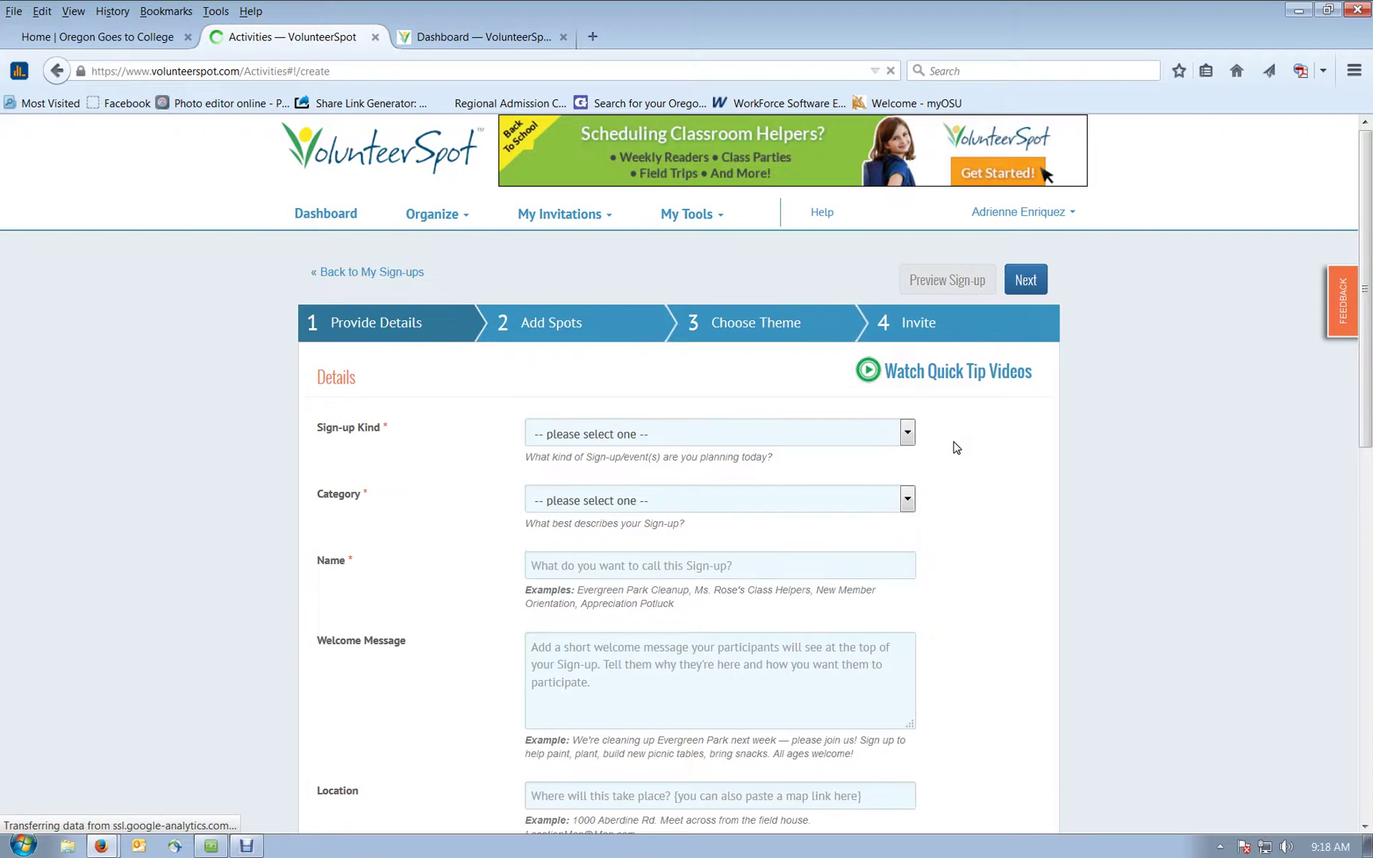
pyautogui.click(905, 435)
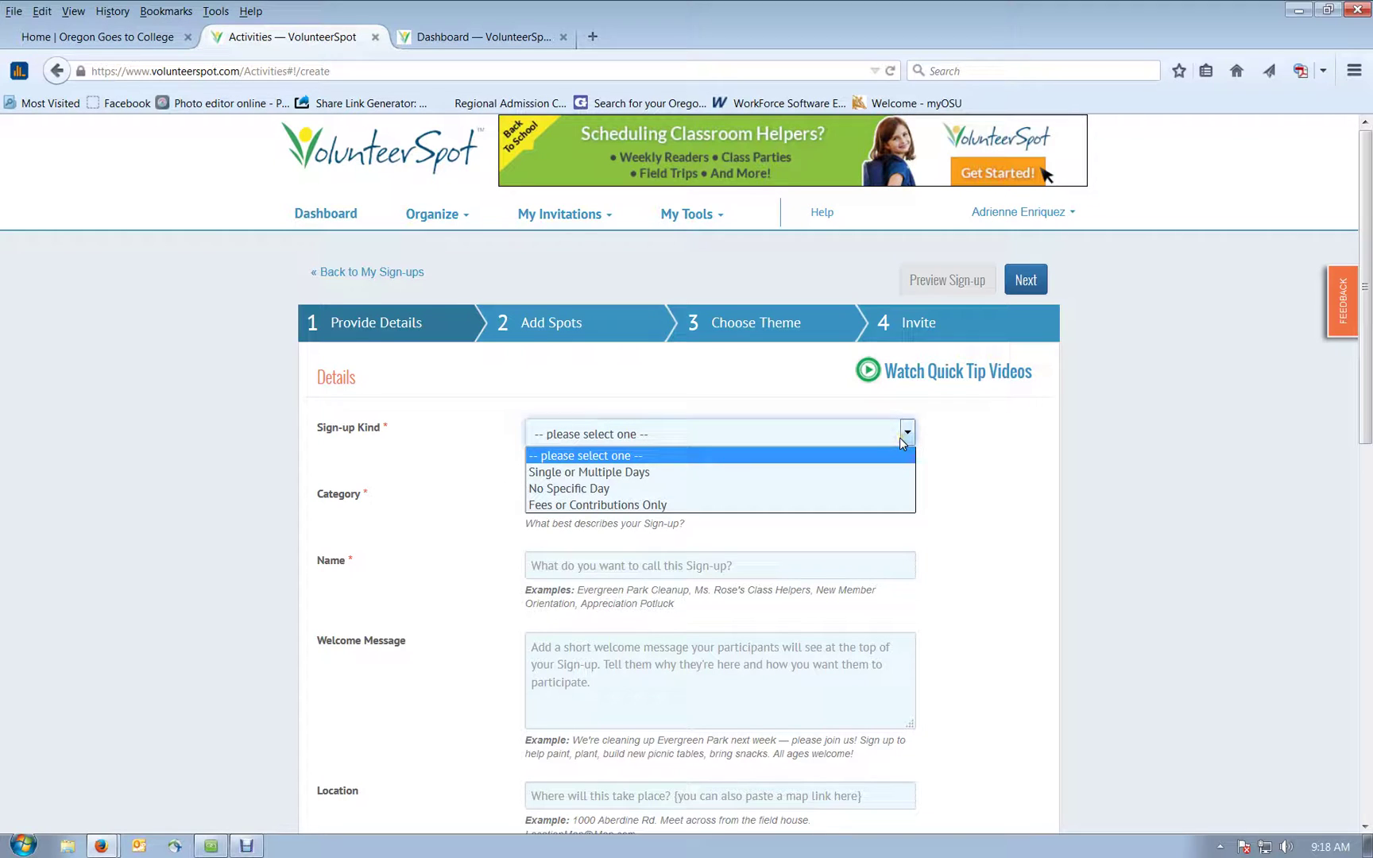
pyautogui.click(854, 472)
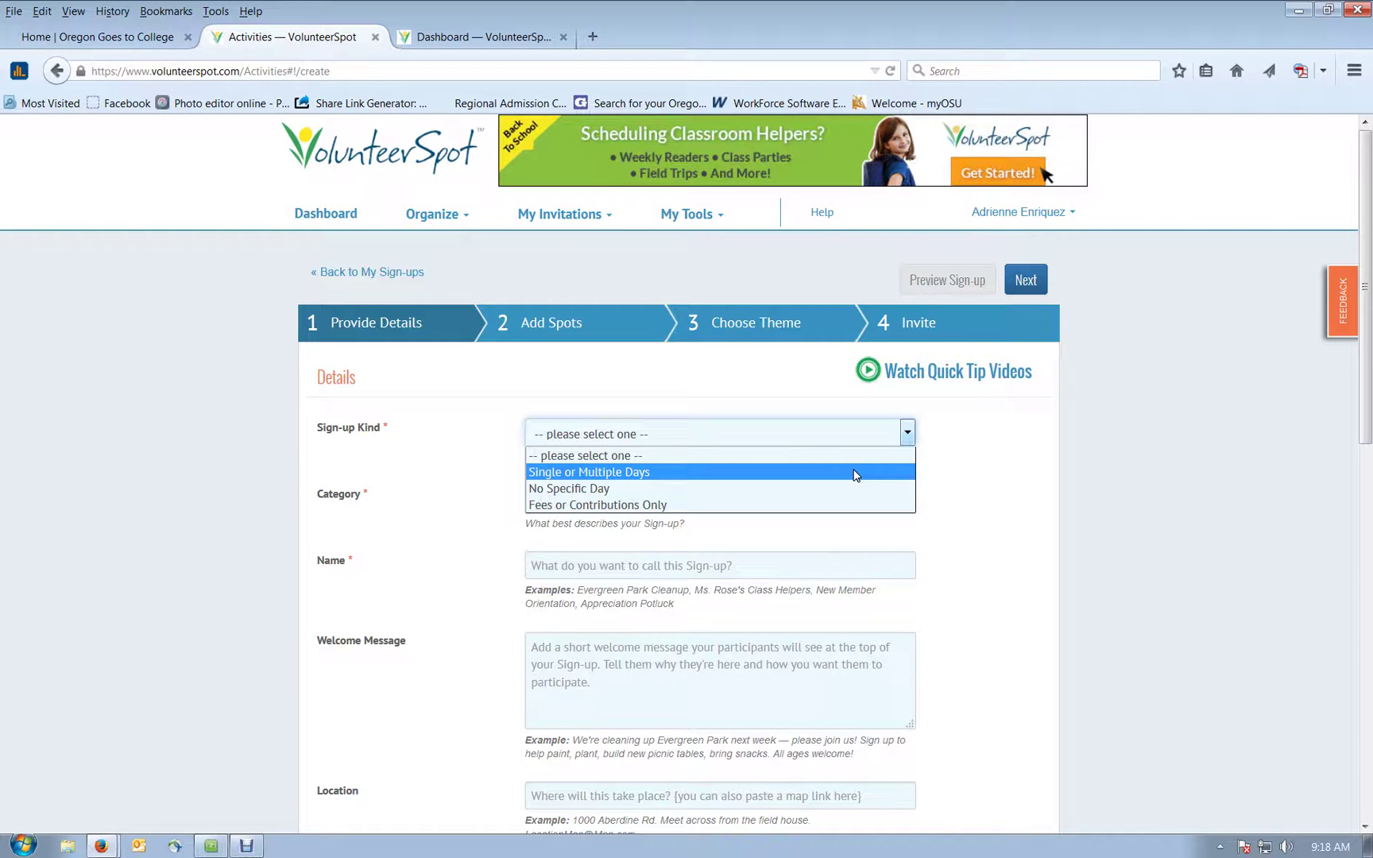
pyautogui.click(855, 472)
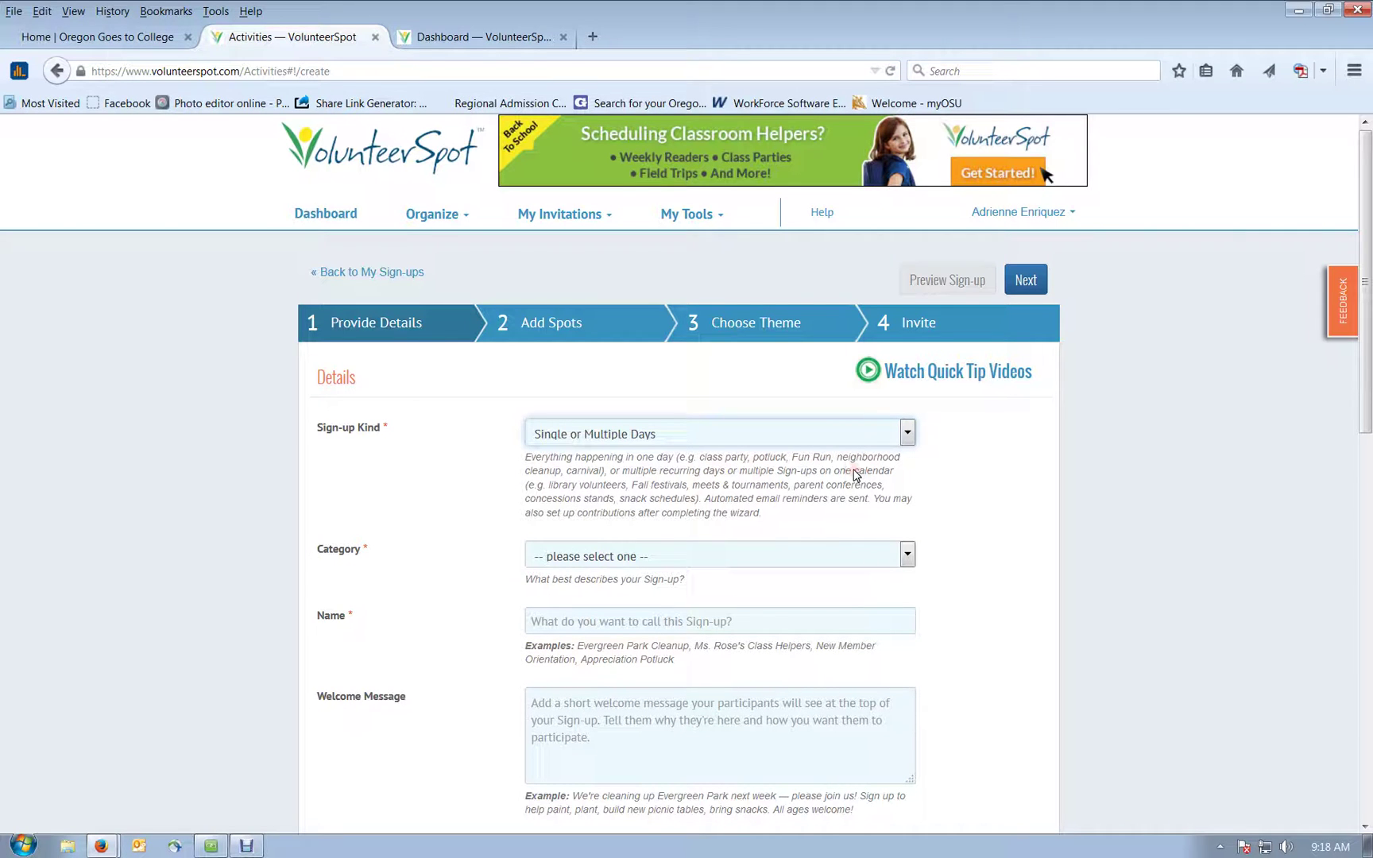
pyautogui.scroll(-2, 854, 475)
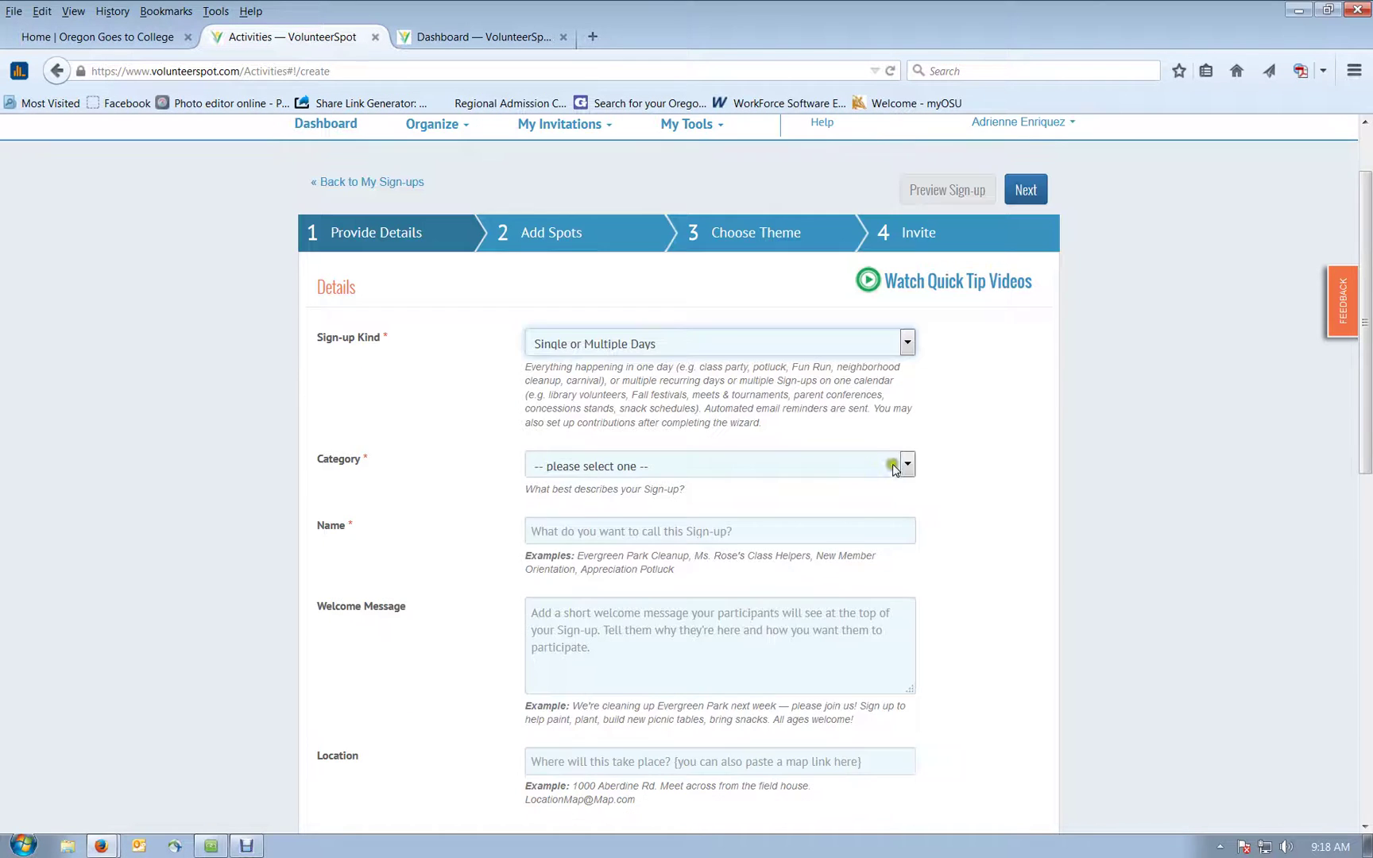
pyautogui.click(898, 467)
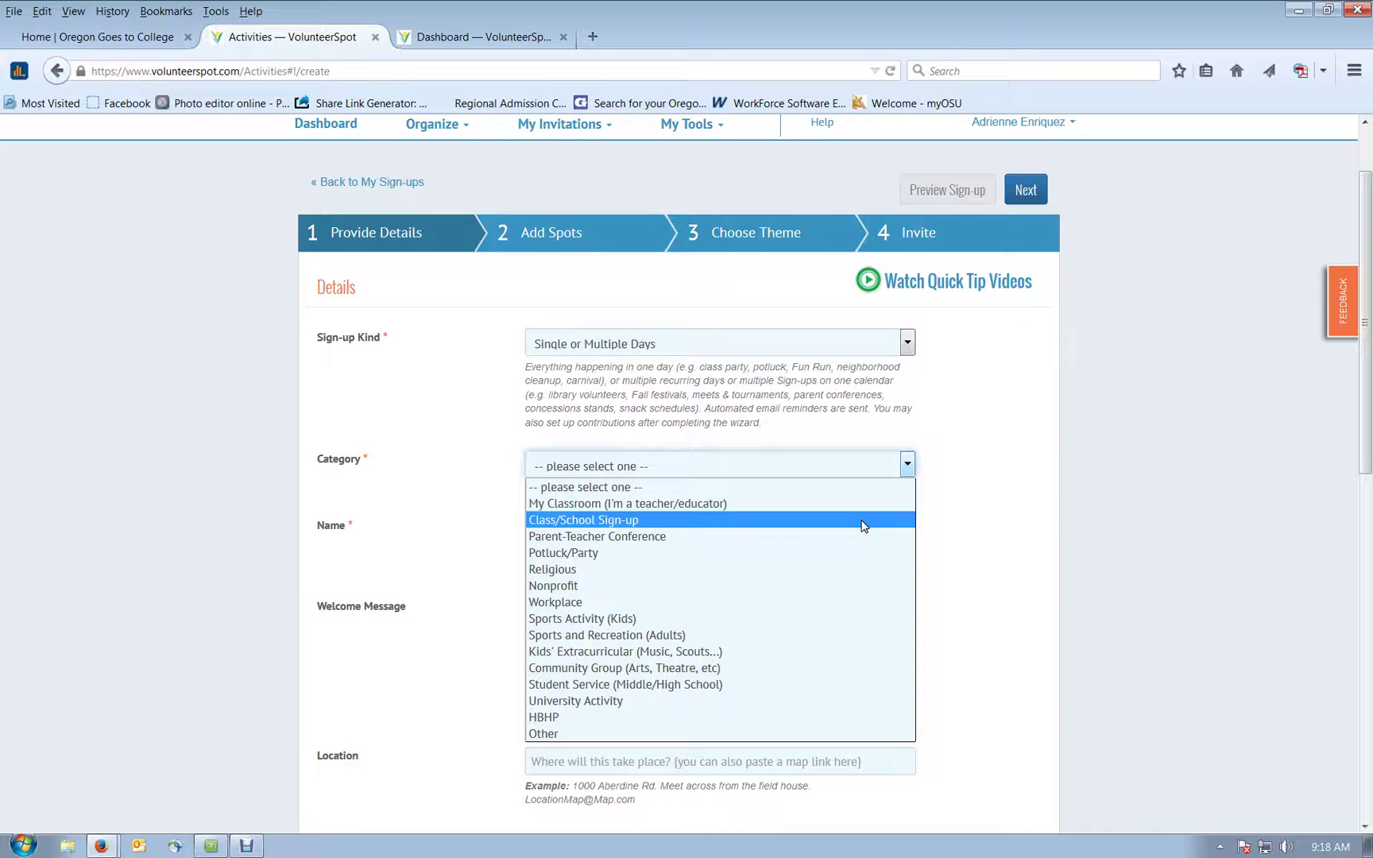
pyautogui.click(863, 522)
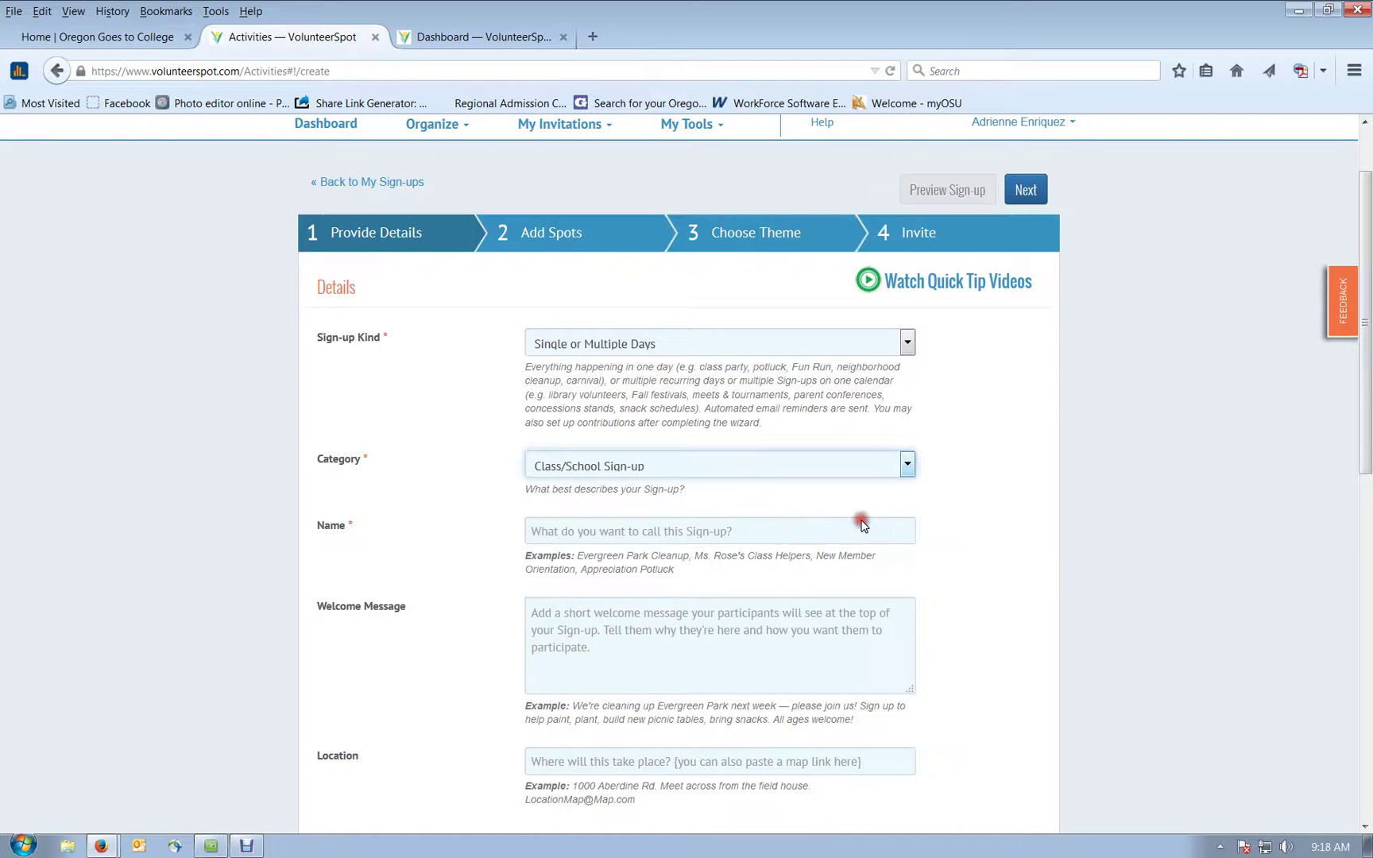
# Step: Enter 'City: High School Name' in the sign-up's Name field, dismissing the autocomplete suggestion
pyautogui.scroll(-2, 943, 521)
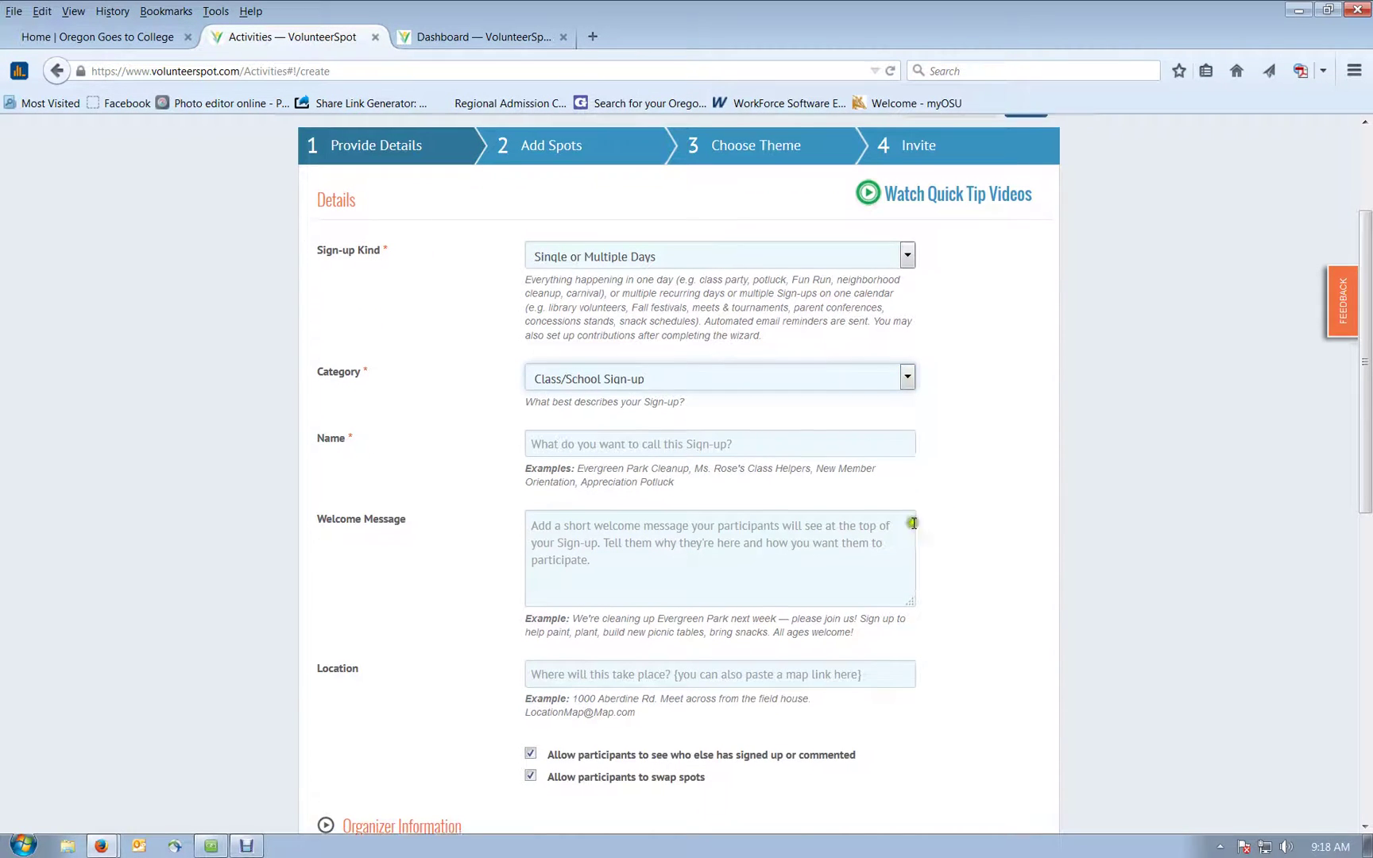
pyautogui.click(739, 436)
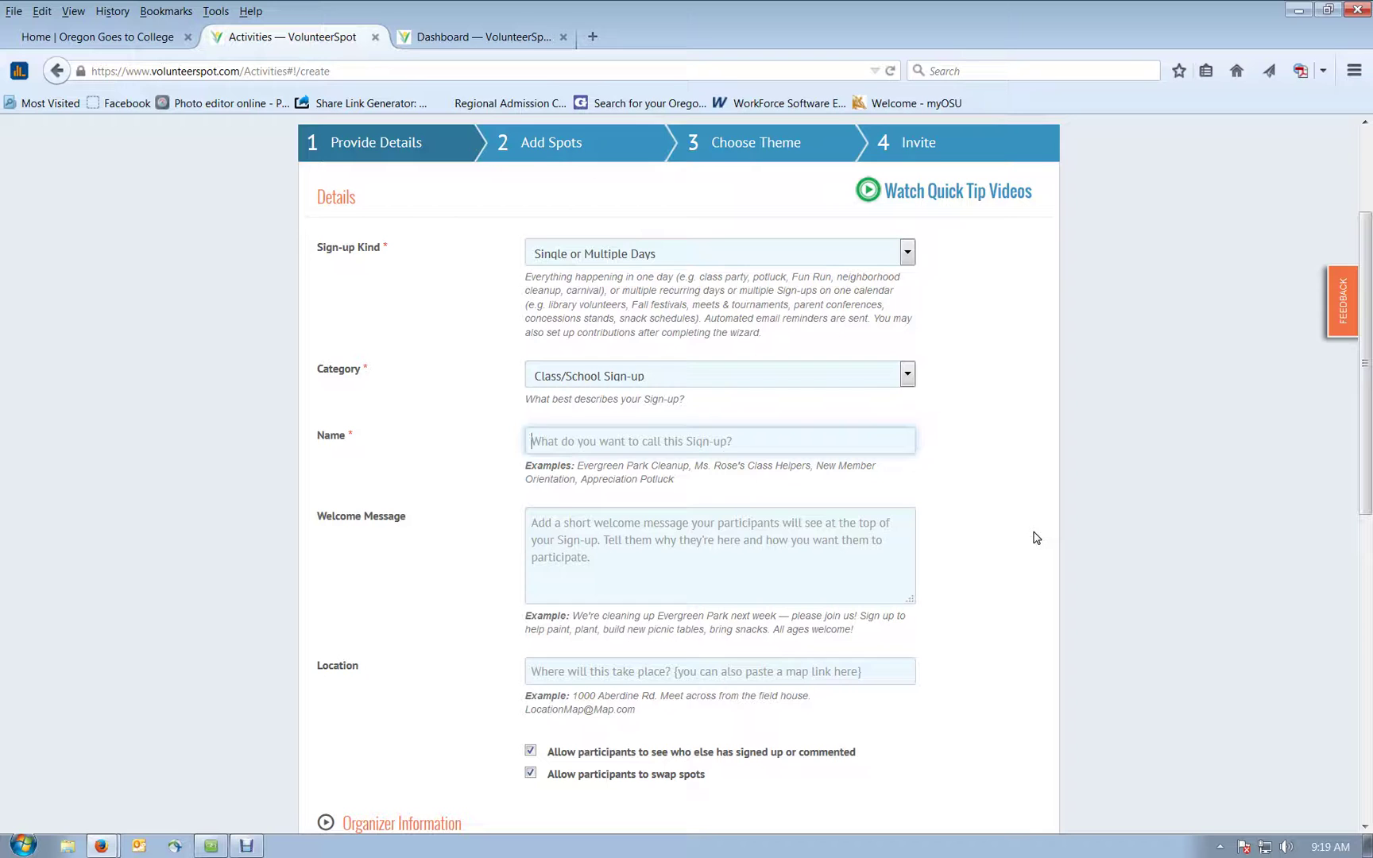
pyautogui.write('City')
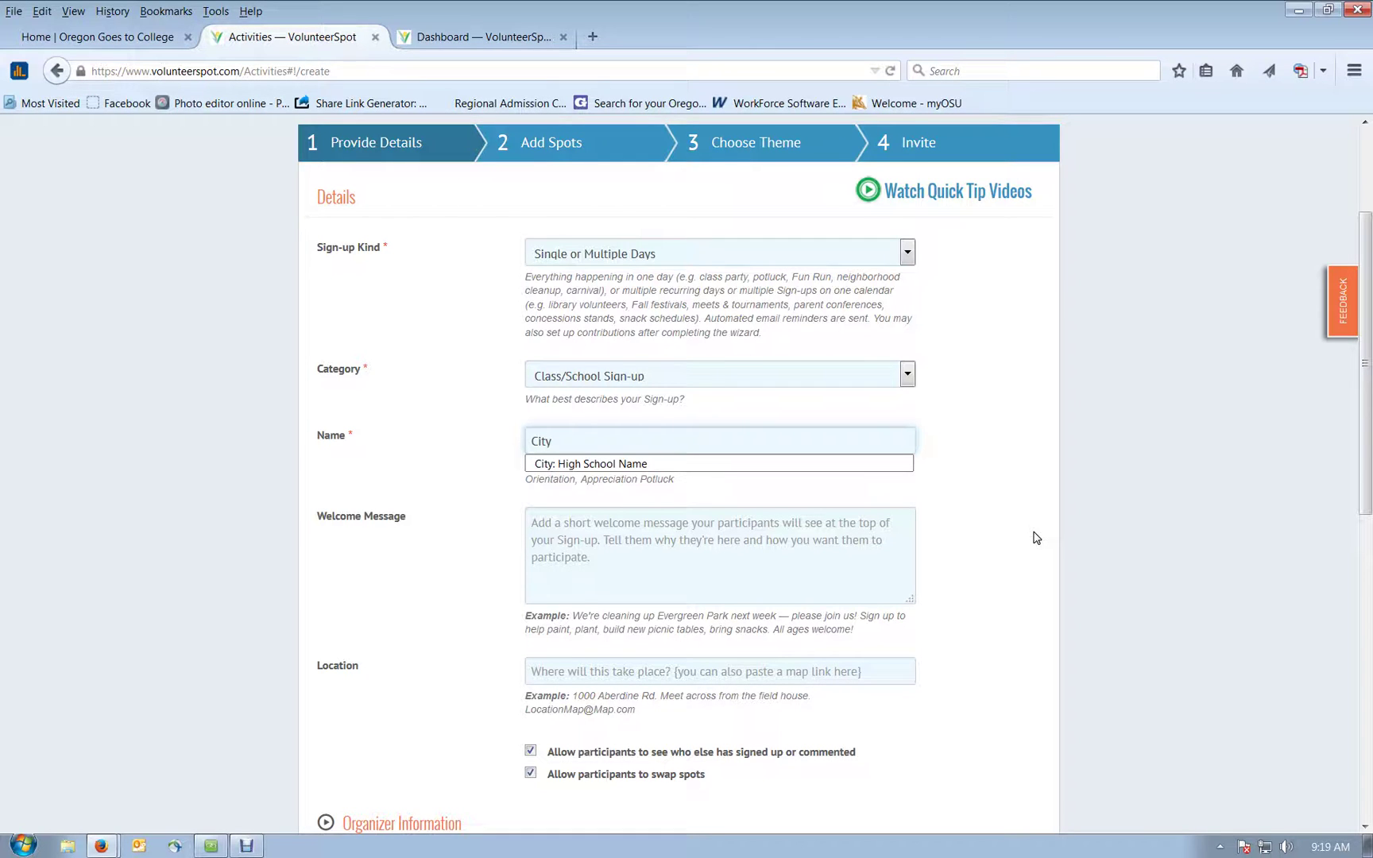
pyautogui.write(': High School Name')
pyautogui.click(1034, 534)
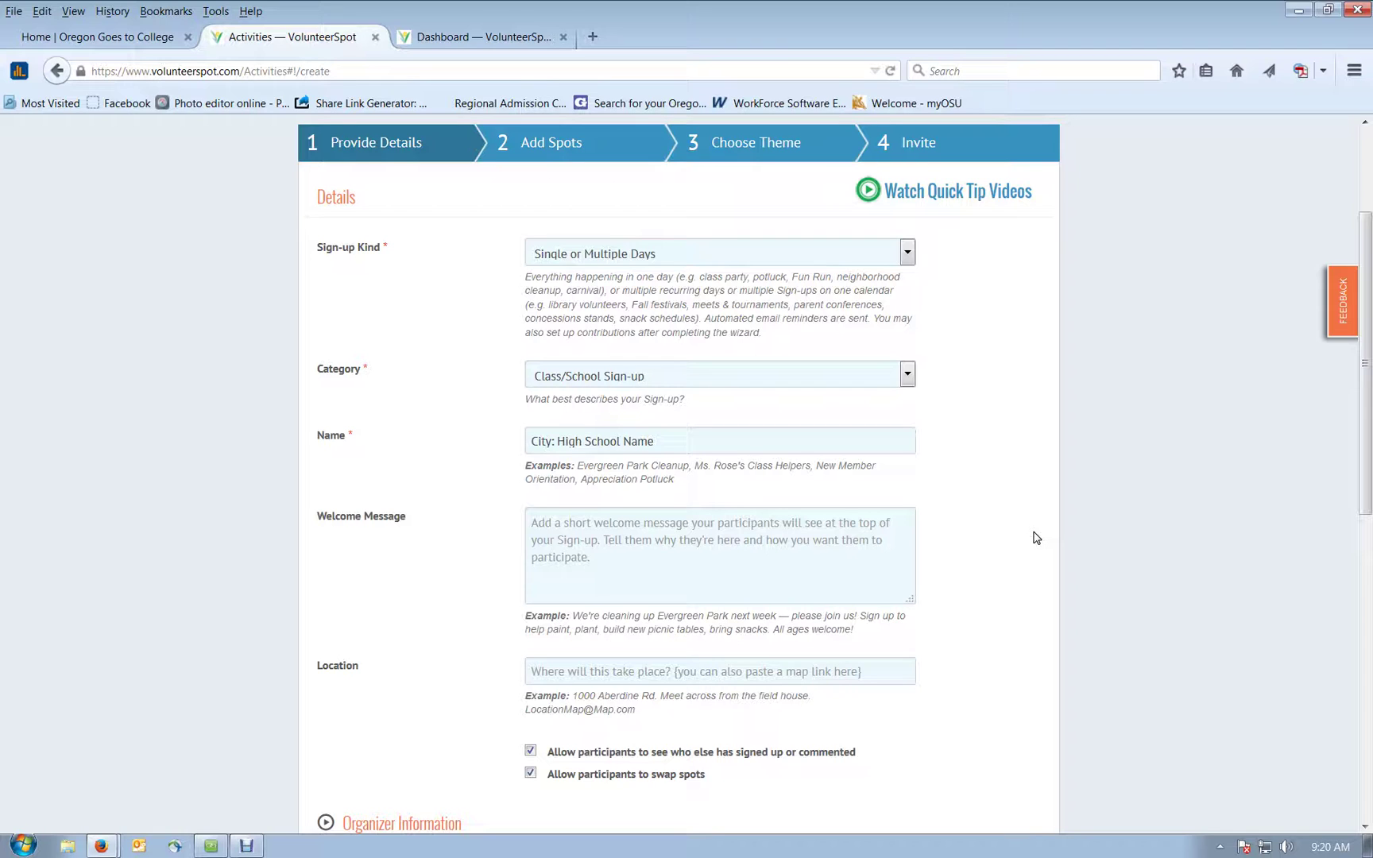
pyautogui.click(1023, 537)
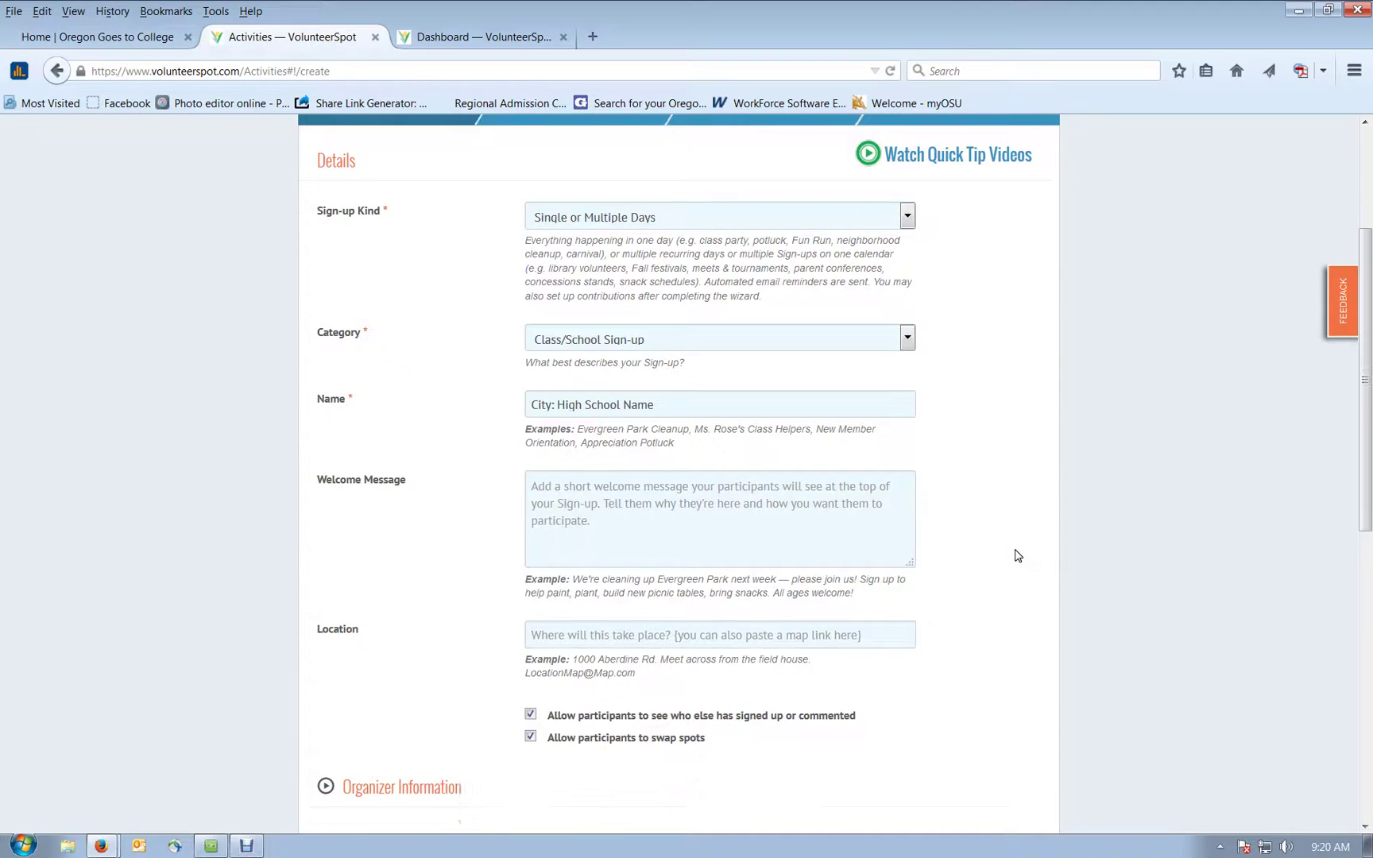
pyautogui.scroll(-2, 1017, 549)
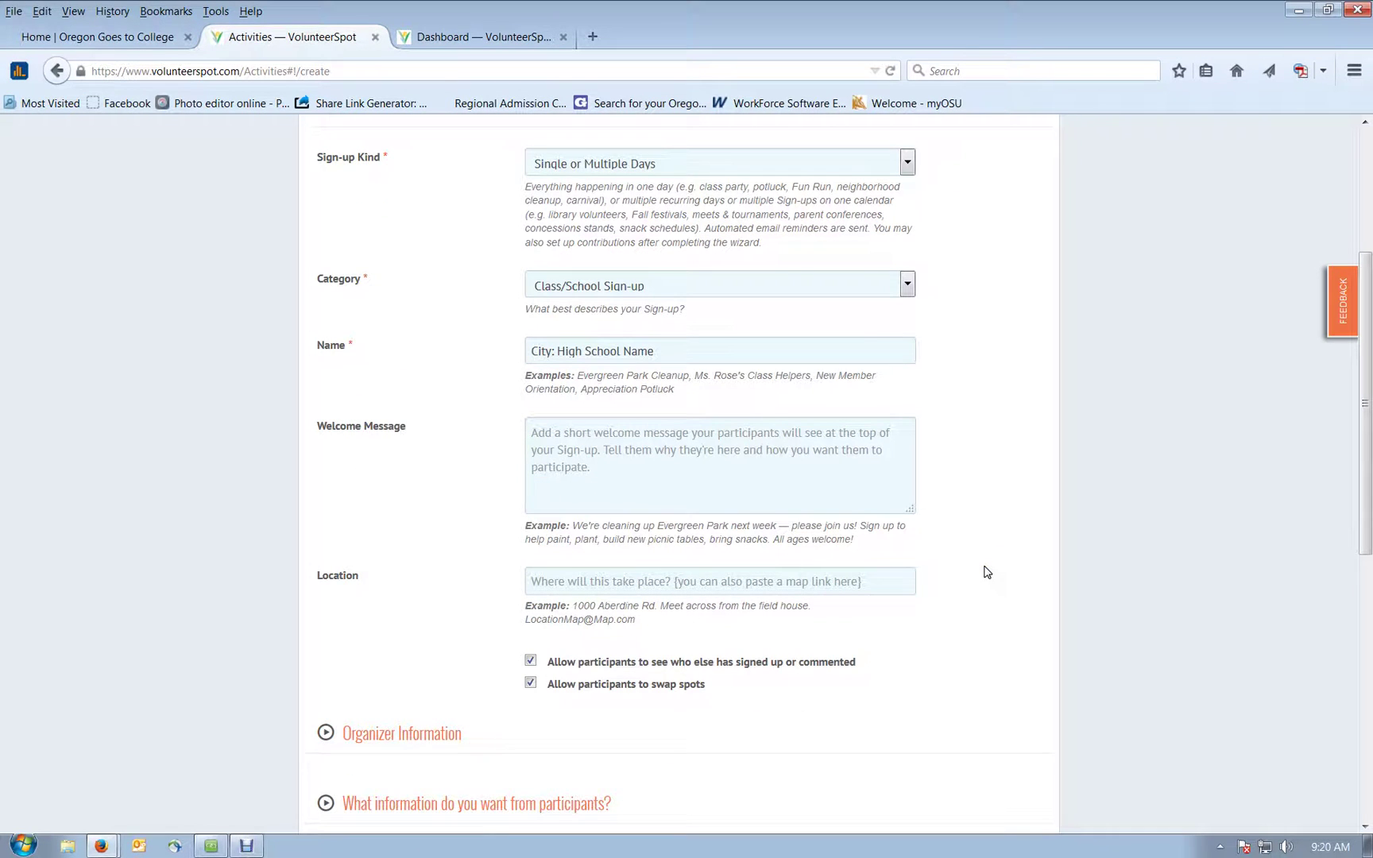
# Step: Write the welcome message 'We need volunteers for College Application Week!'
pyautogui.click(746, 485)
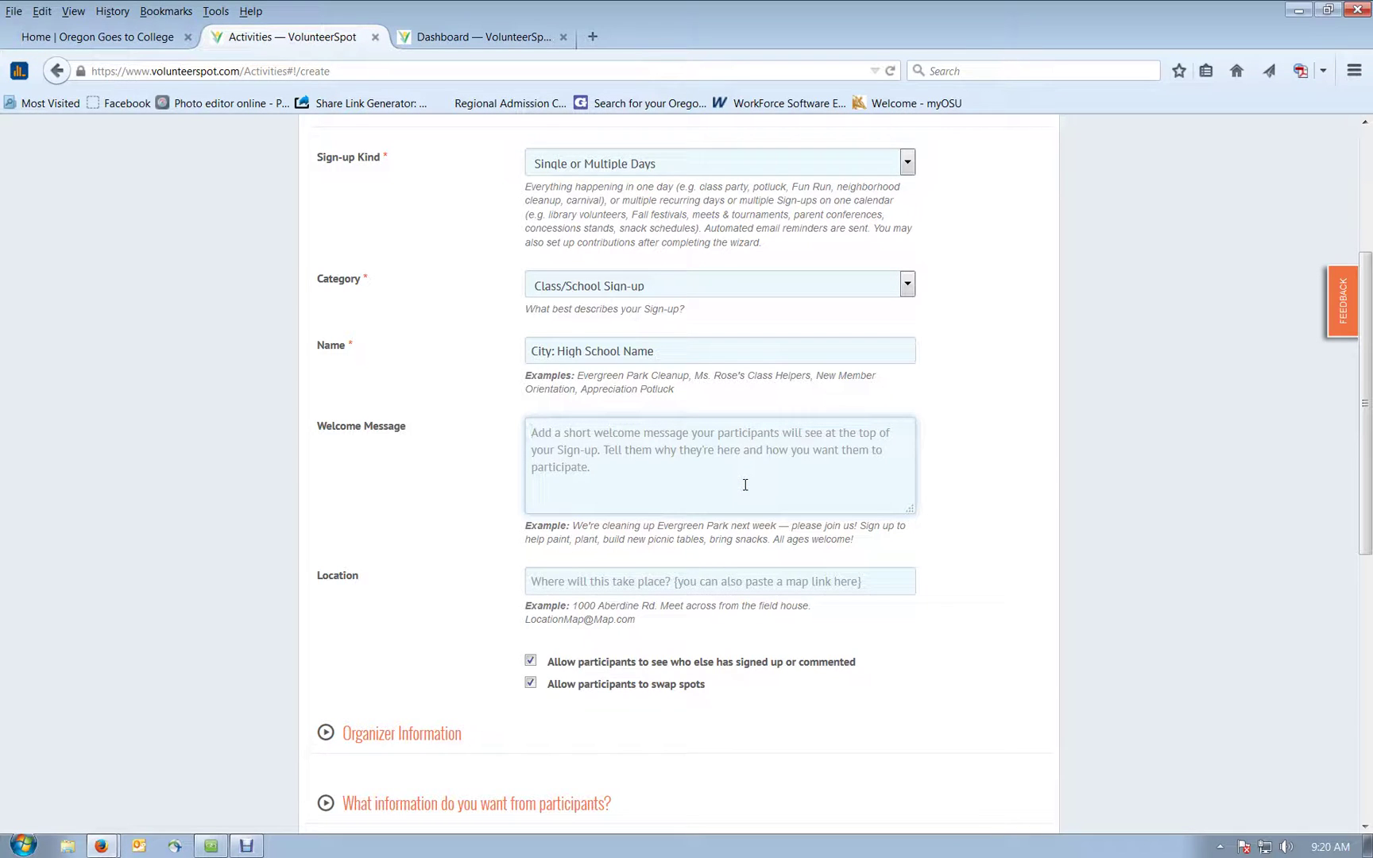
pyautogui.write('e need volunte')
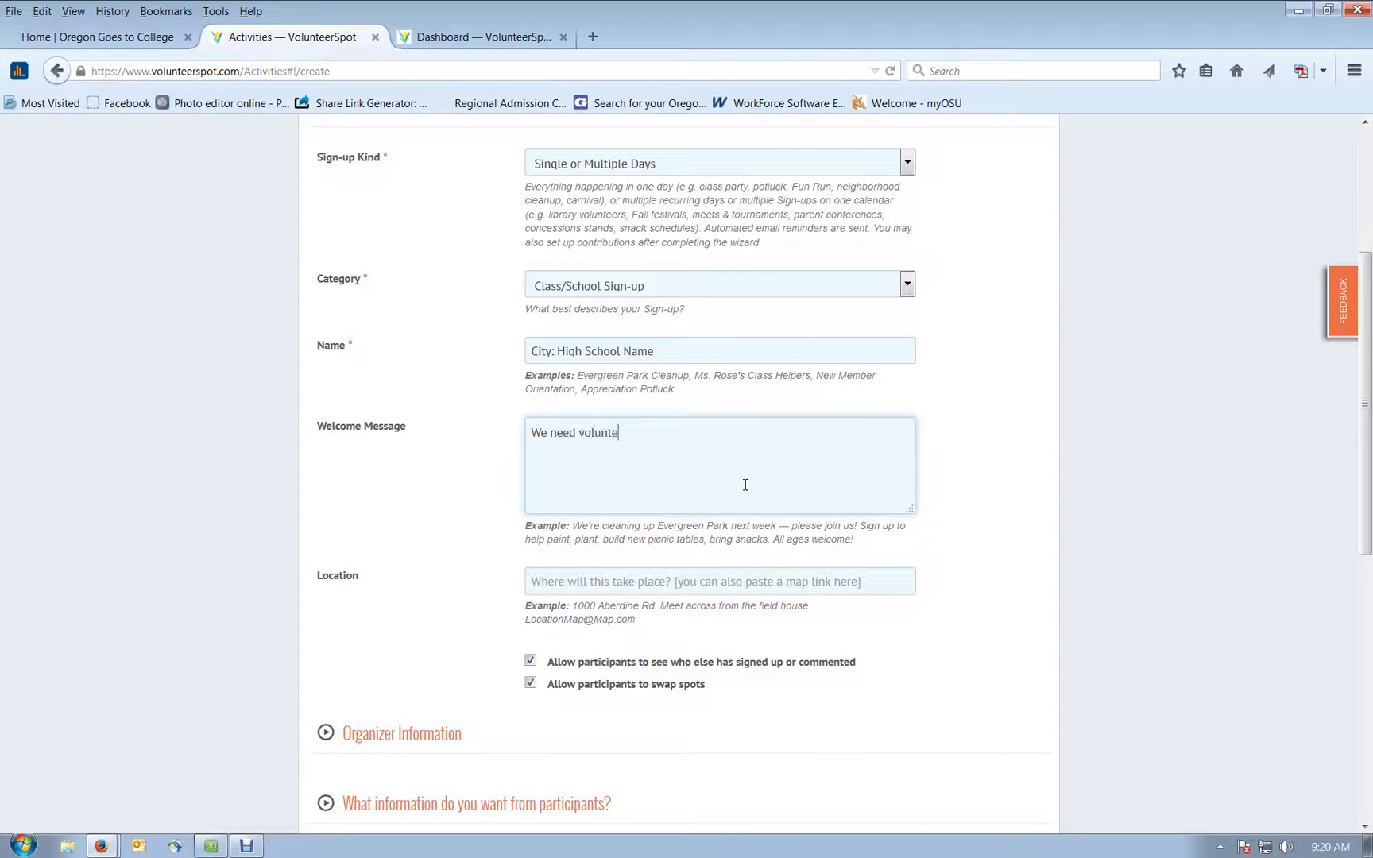
pyautogui.write('ers for College Application Week!')
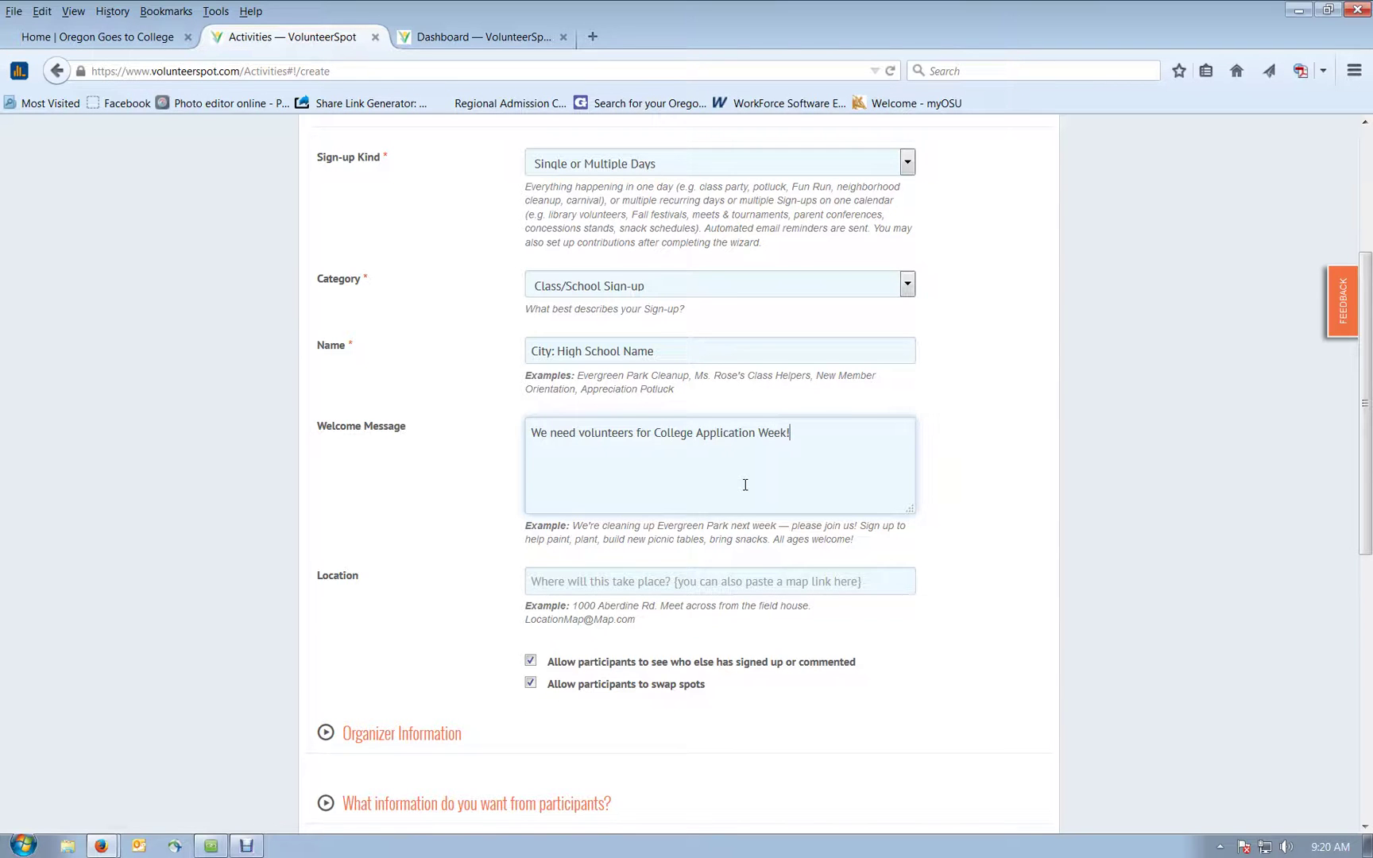
# Step: Set the location to 'in the library' using the autocomplete suggestion for 'library'
pyautogui.scroll(-2, 745, 481)
pyautogui.click(712, 401)
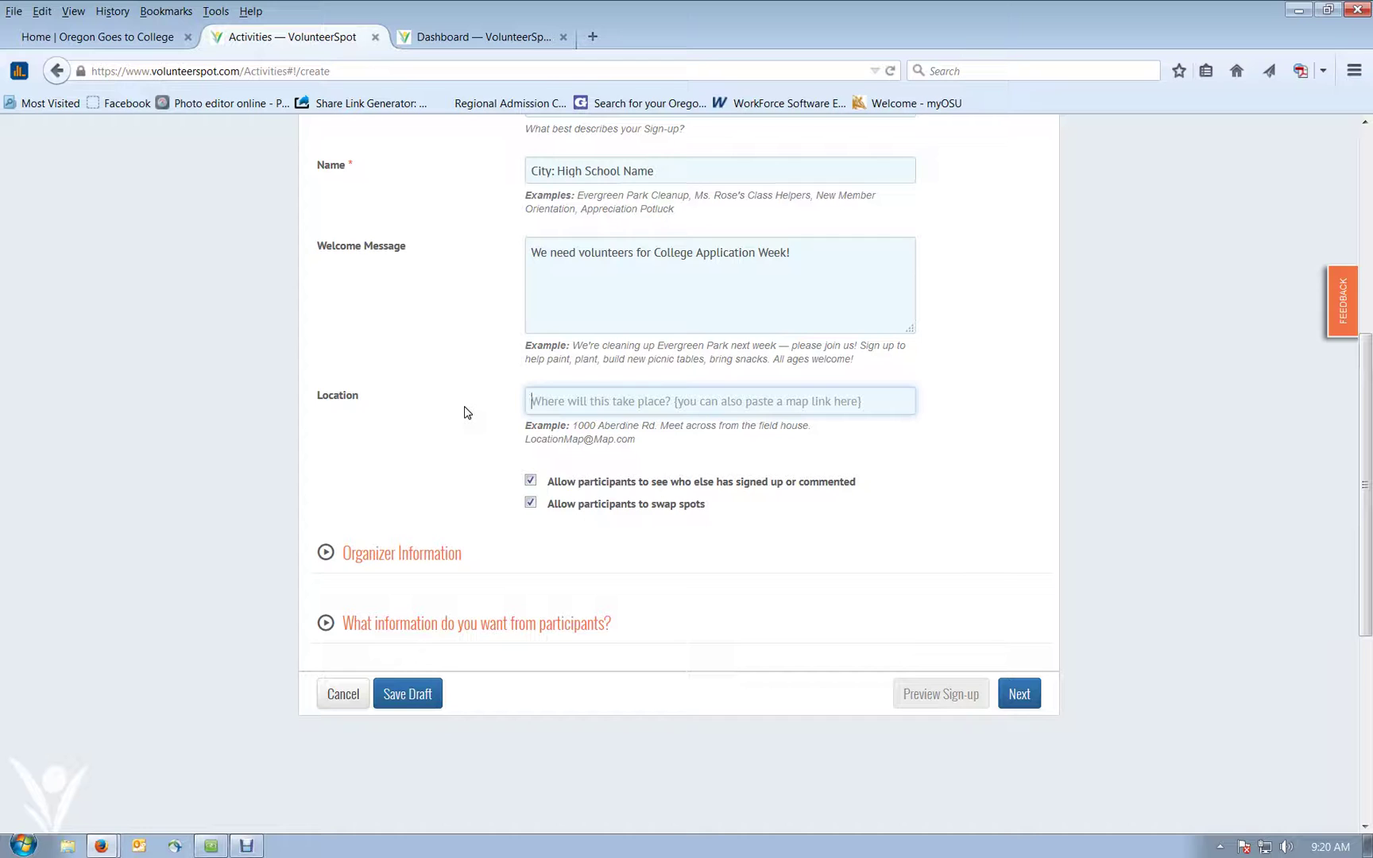
pyautogui.write('library')
pyautogui.press('Down')
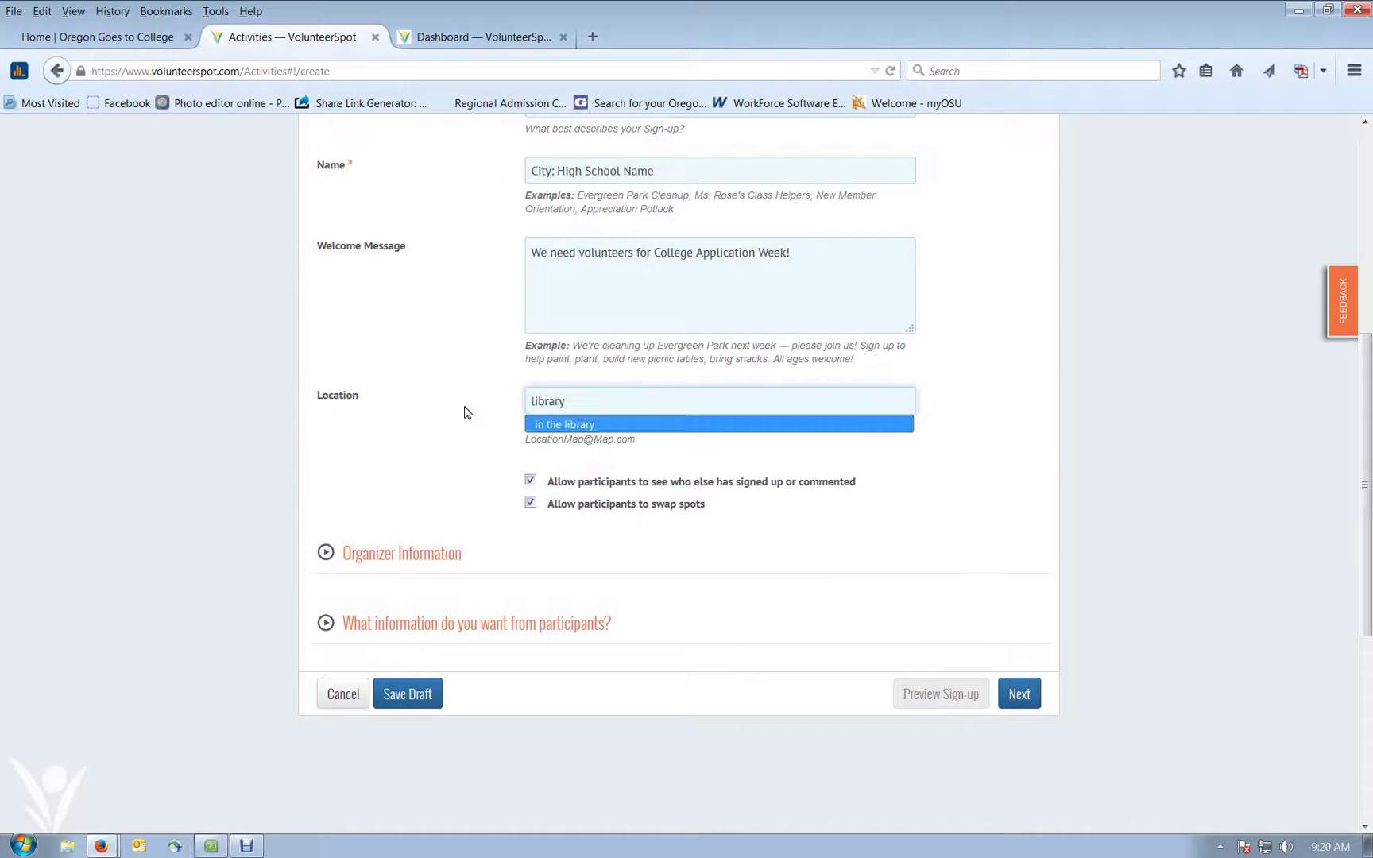
pyautogui.press('Return')
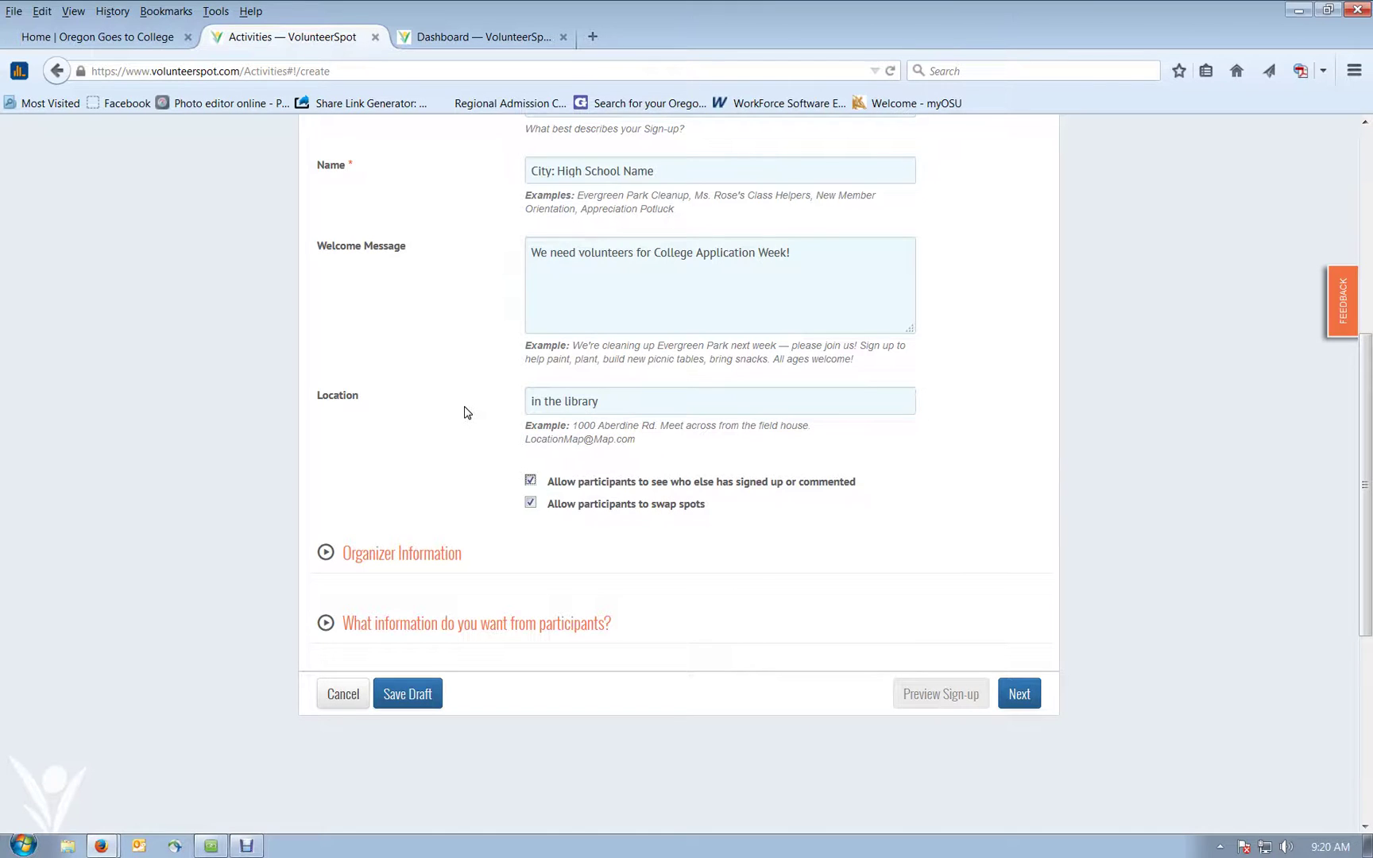
pyautogui.scroll(-2, 449, 425)
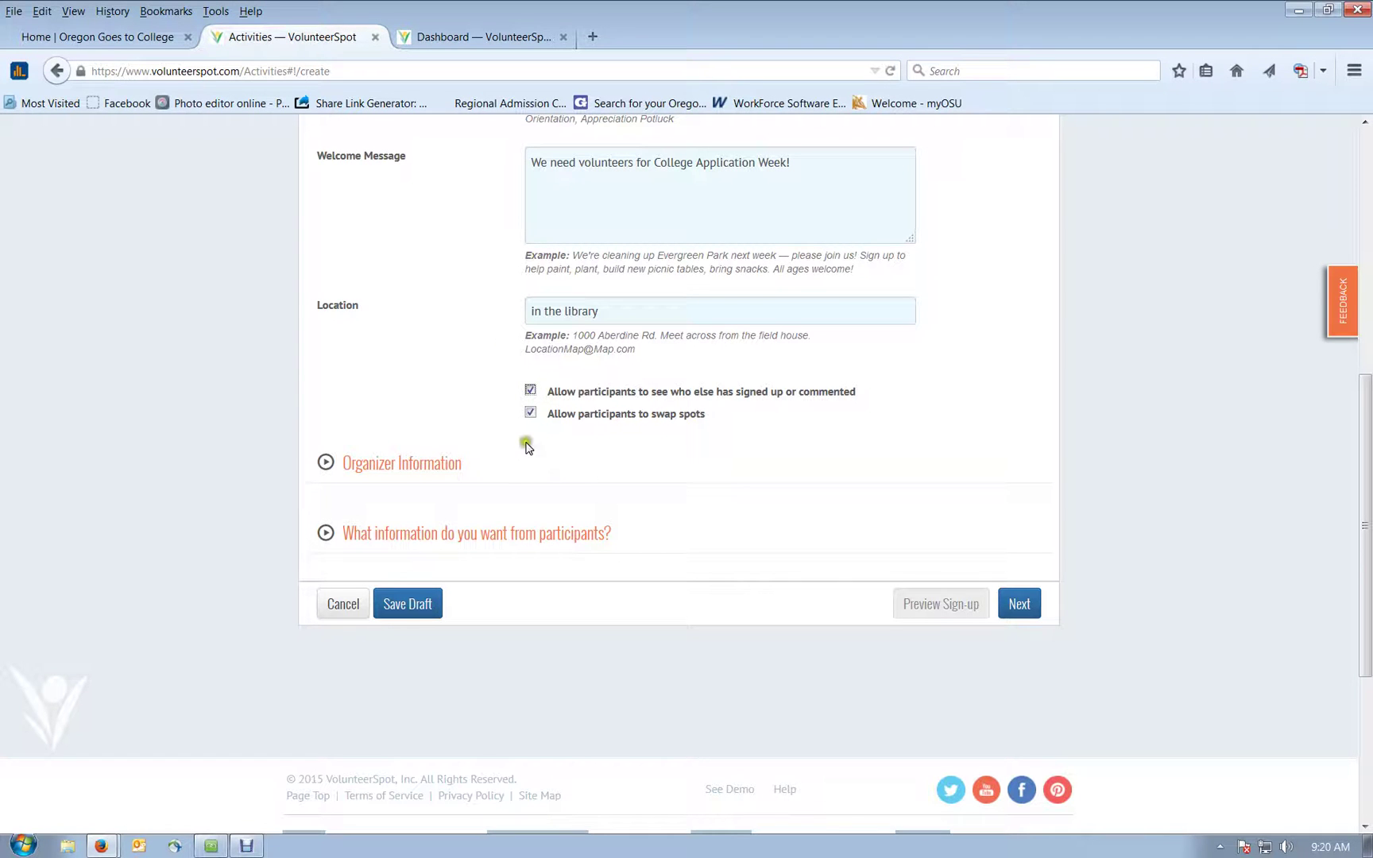
# Step: Uncheck 'Allow participants to see who else has signed up'
pyautogui.click(530, 391)
pyautogui.scroll(-2, 450, 429)
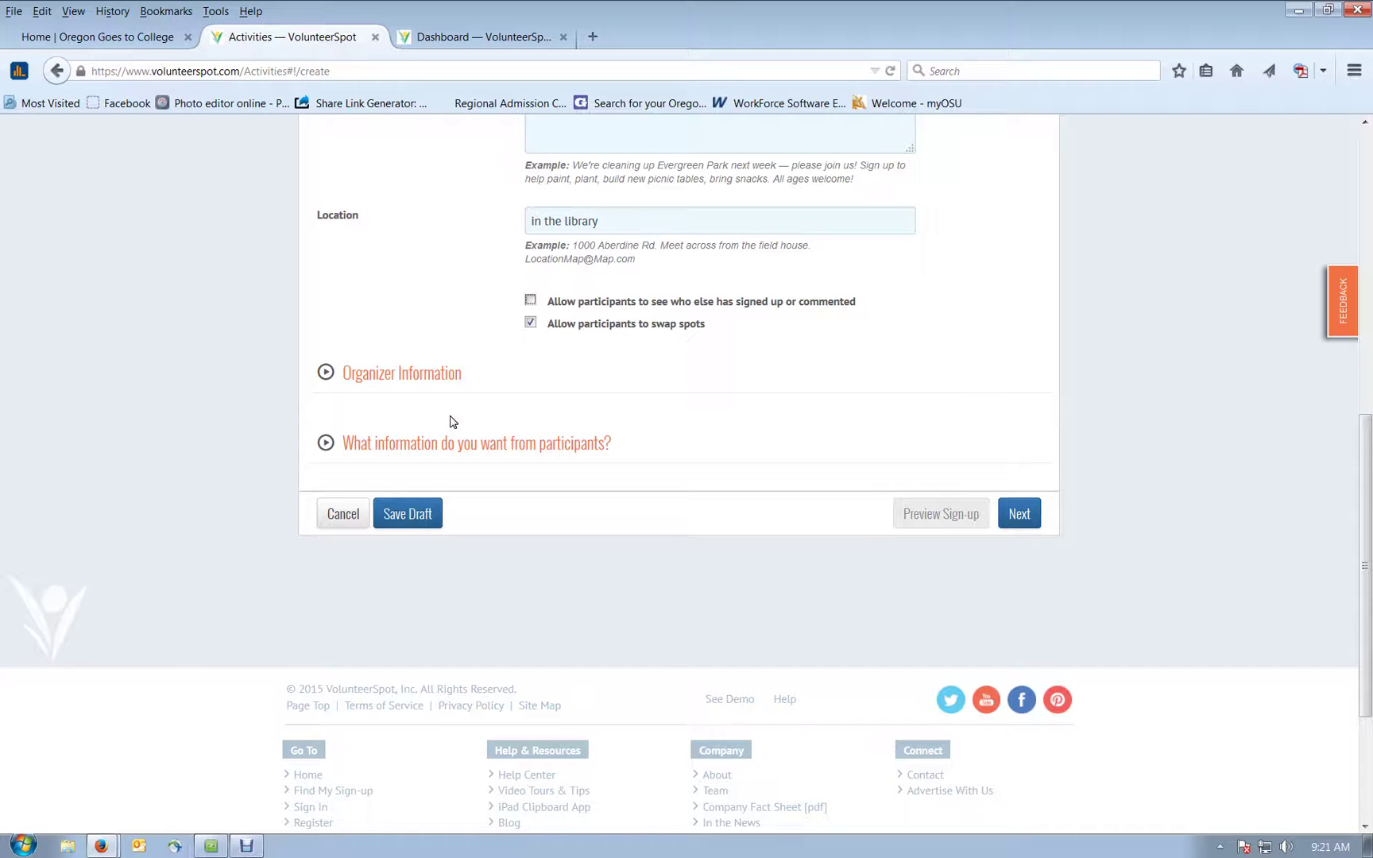
pyautogui.click(501, 341)
pyautogui.scroll(-2, 501, 341)
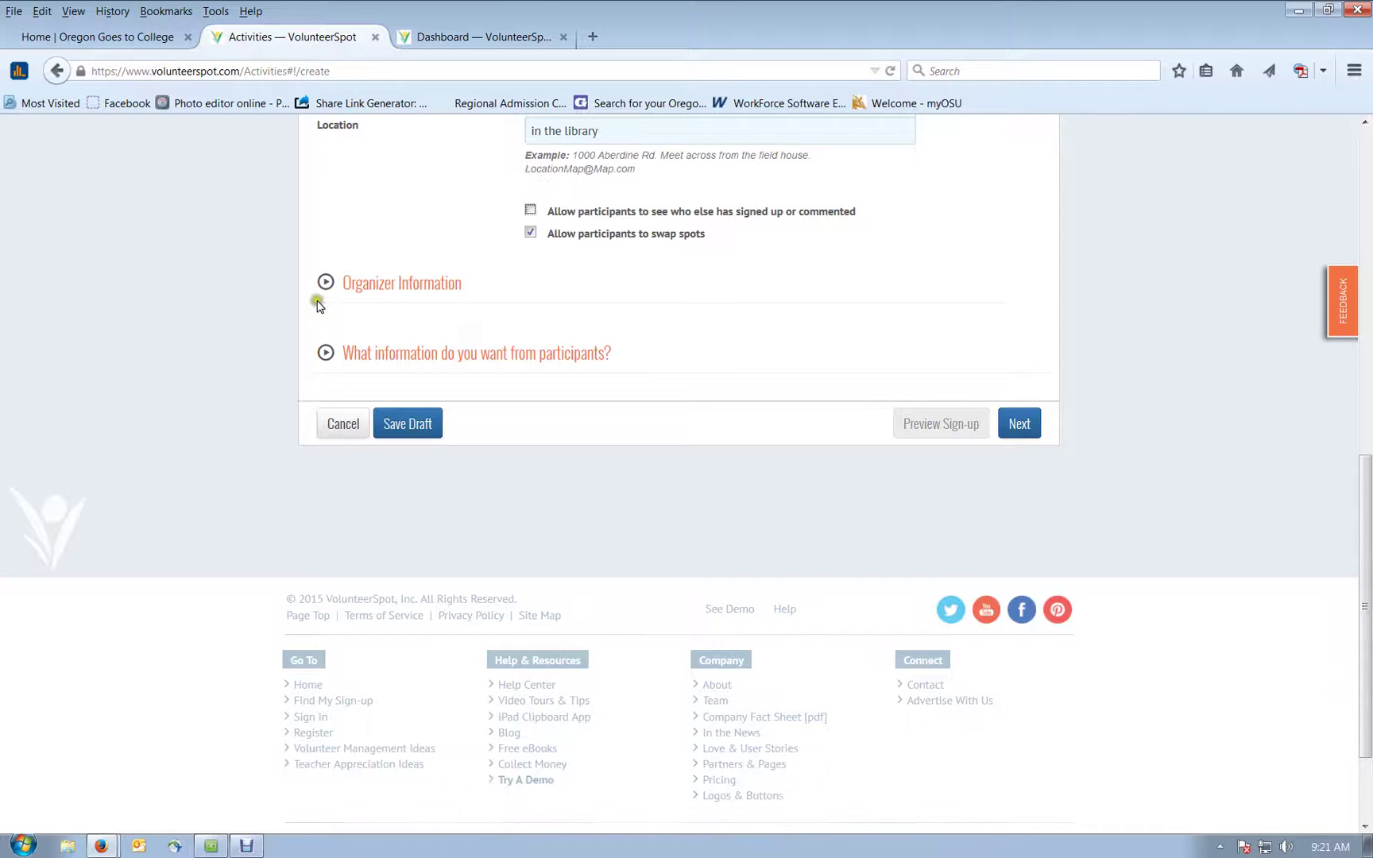
# Step: In Organizer Information, set the title to Program Manager and enter the organizer's phone number
pyautogui.click(325, 283)
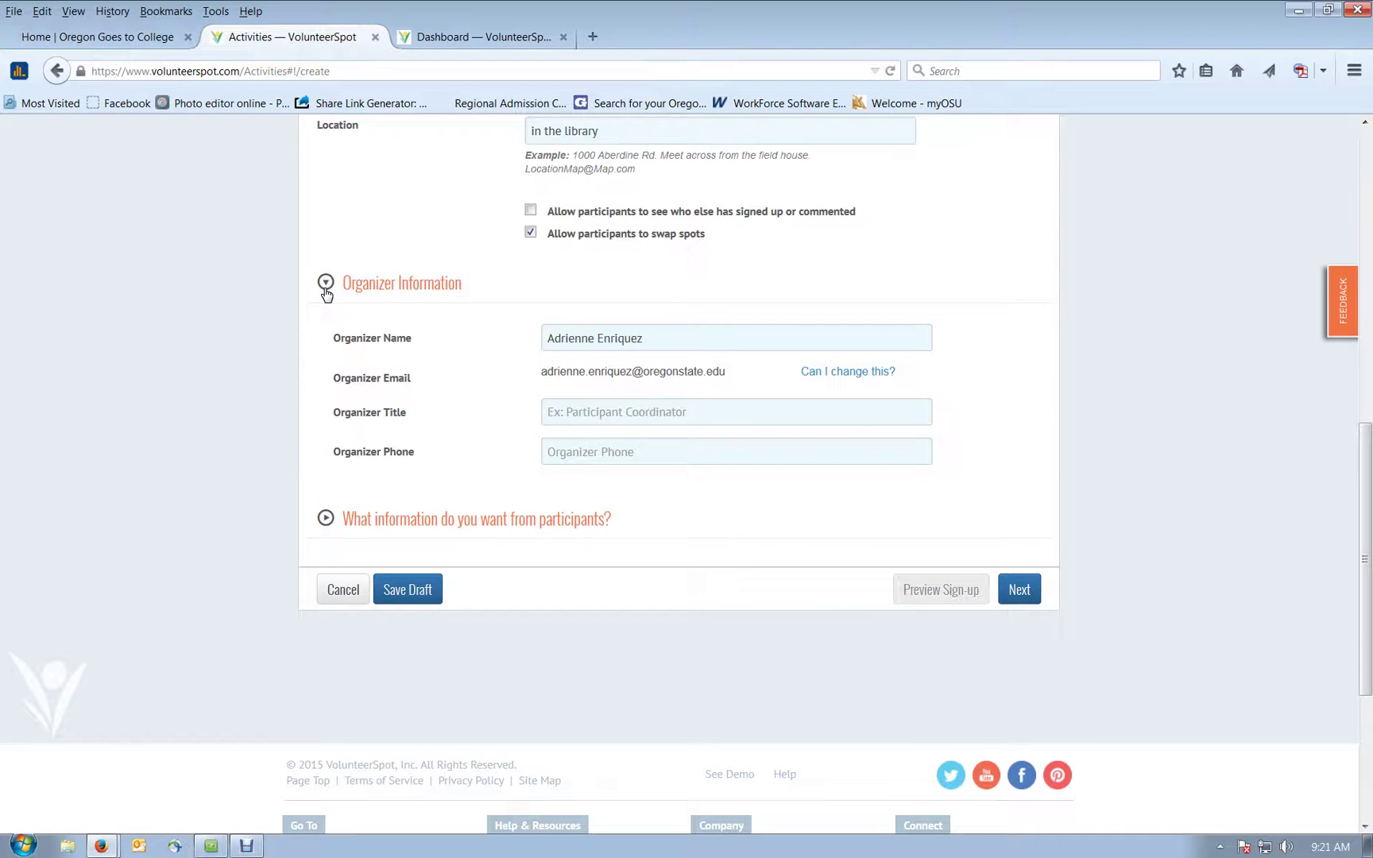
pyautogui.click(688, 337)
pyautogui.click(698, 375)
pyautogui.moveTo(811, 377)
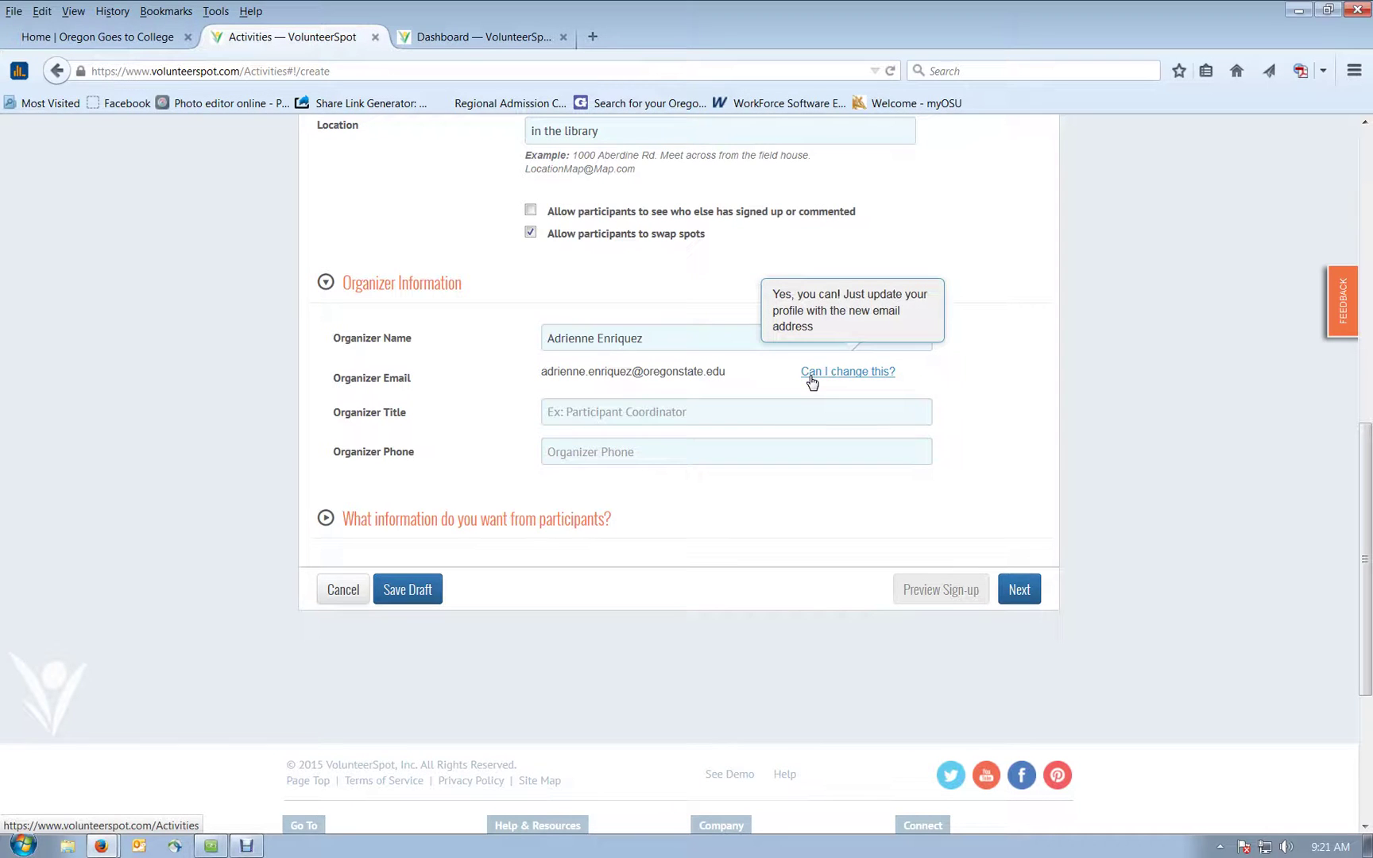
pyautogui.click(764, 409)
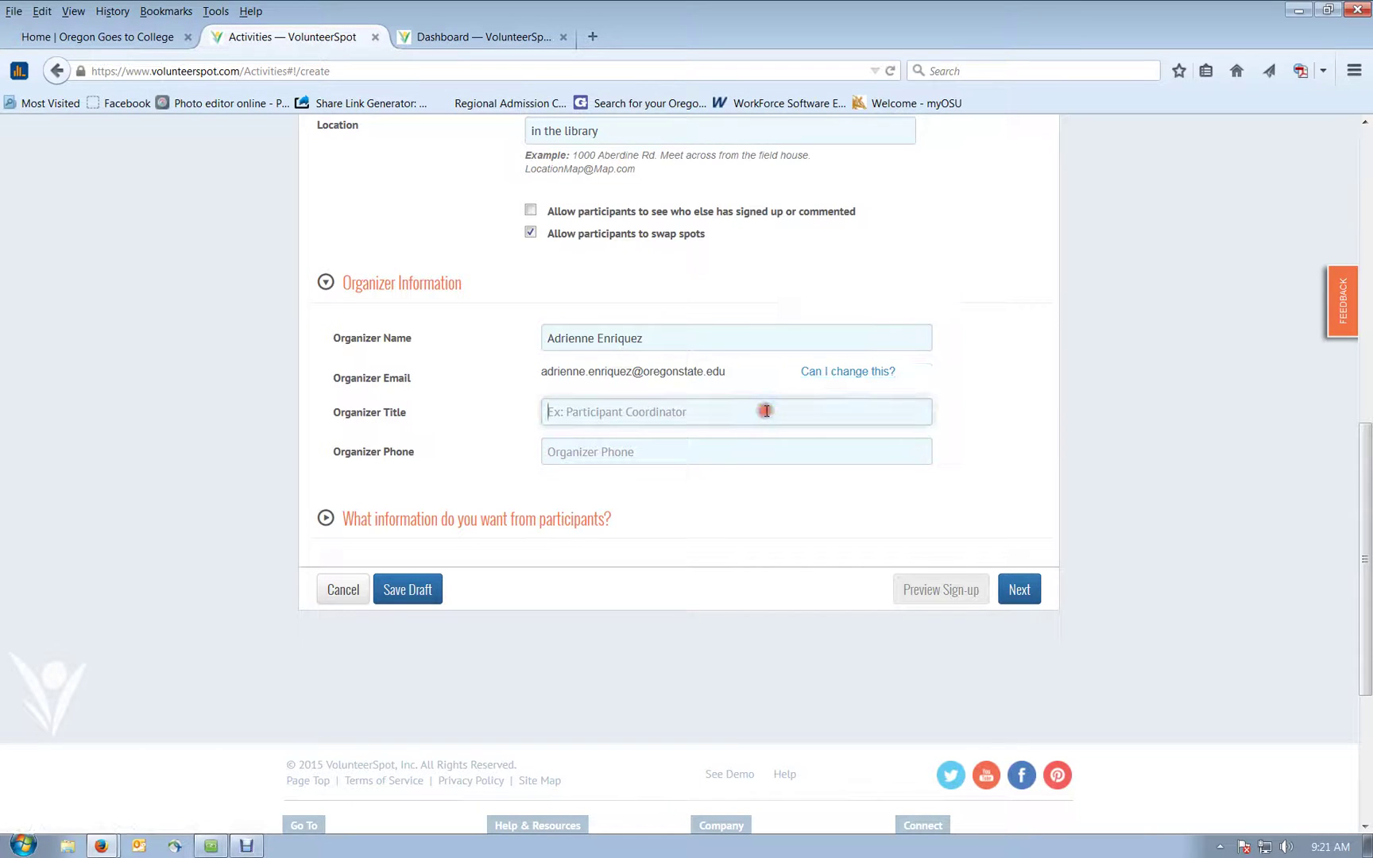
pyautogui.write('Program')
pyautogui.press('Down')
pyautogui.press('Tab')
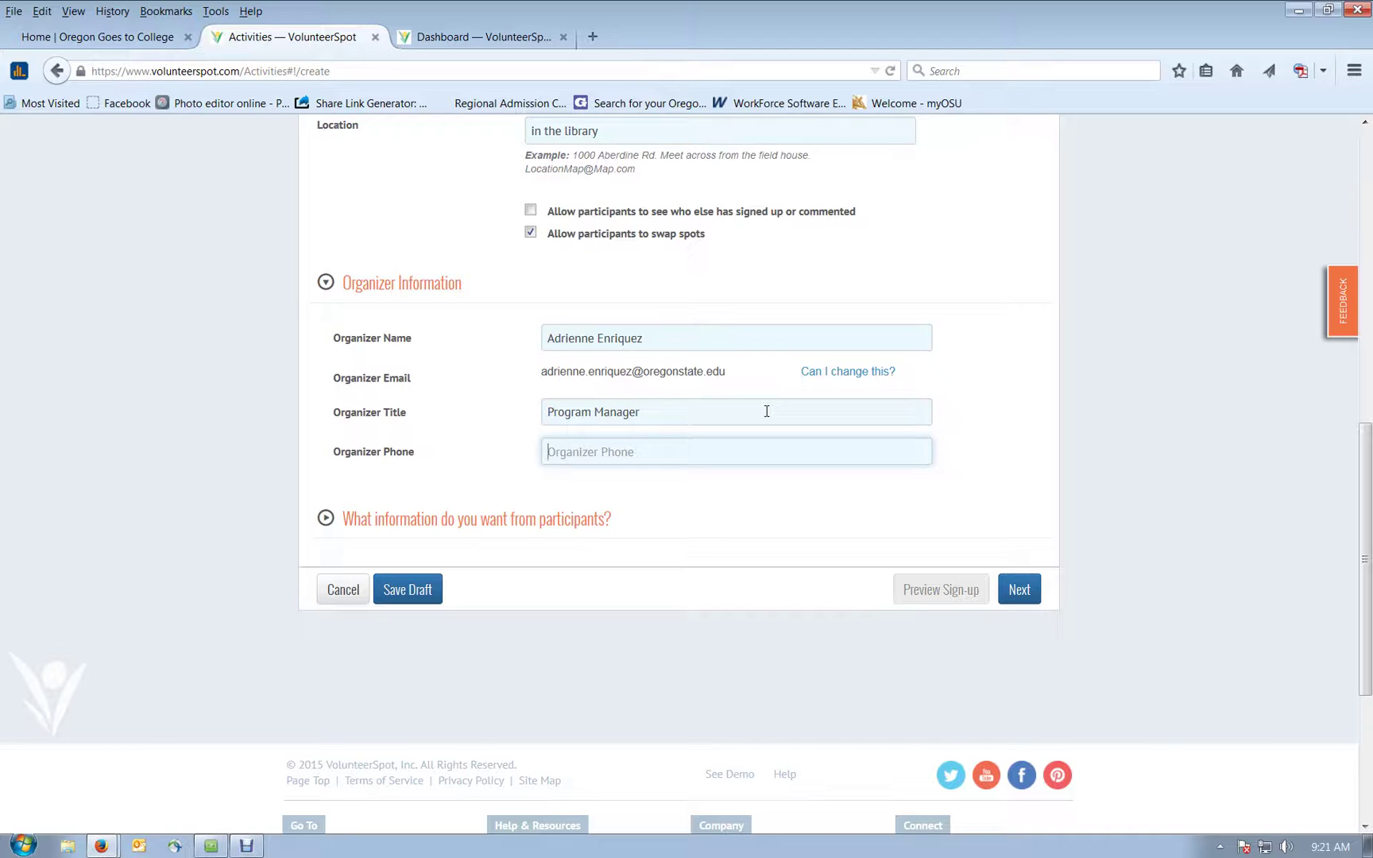
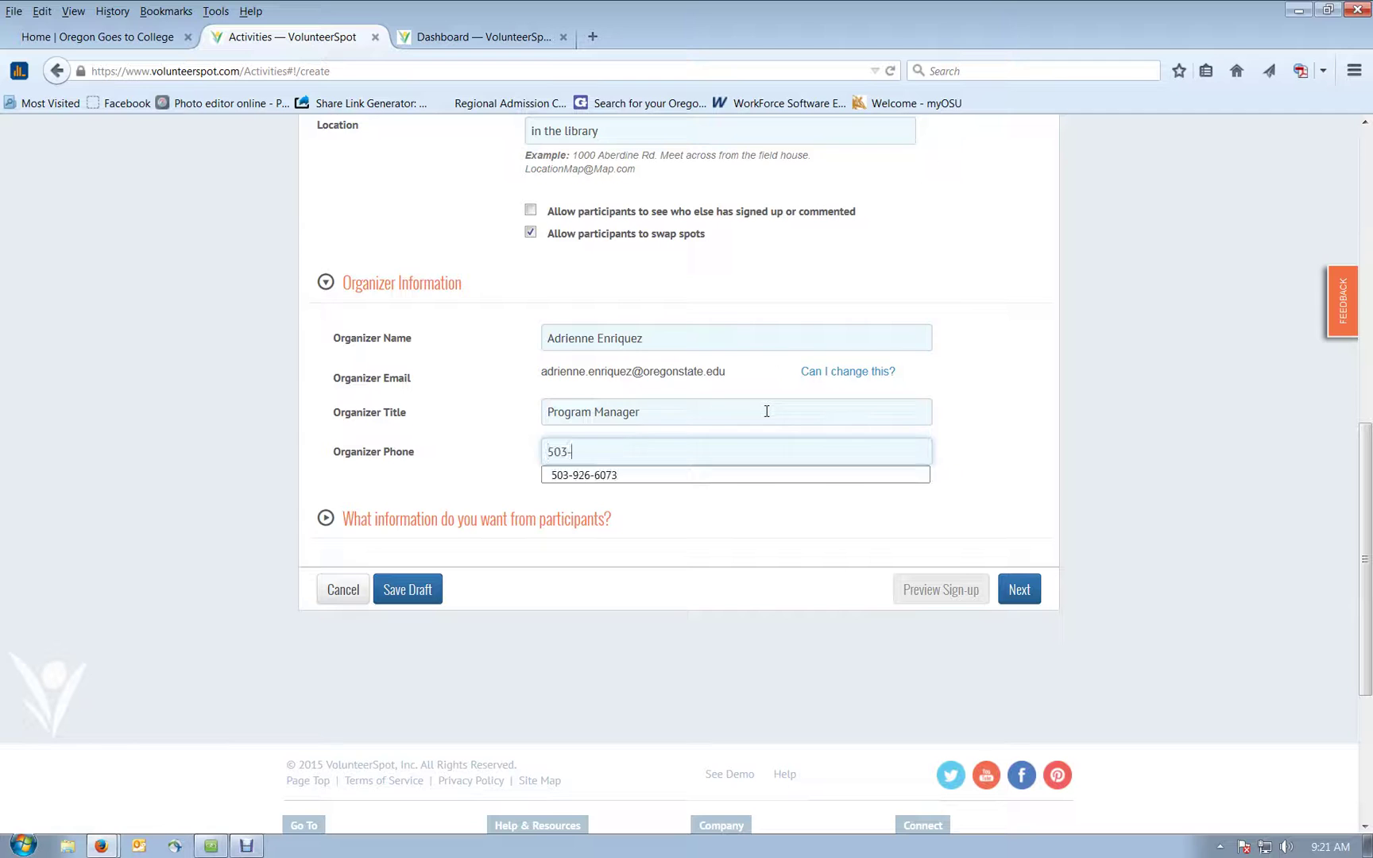
pyautogui.click(701, 473)
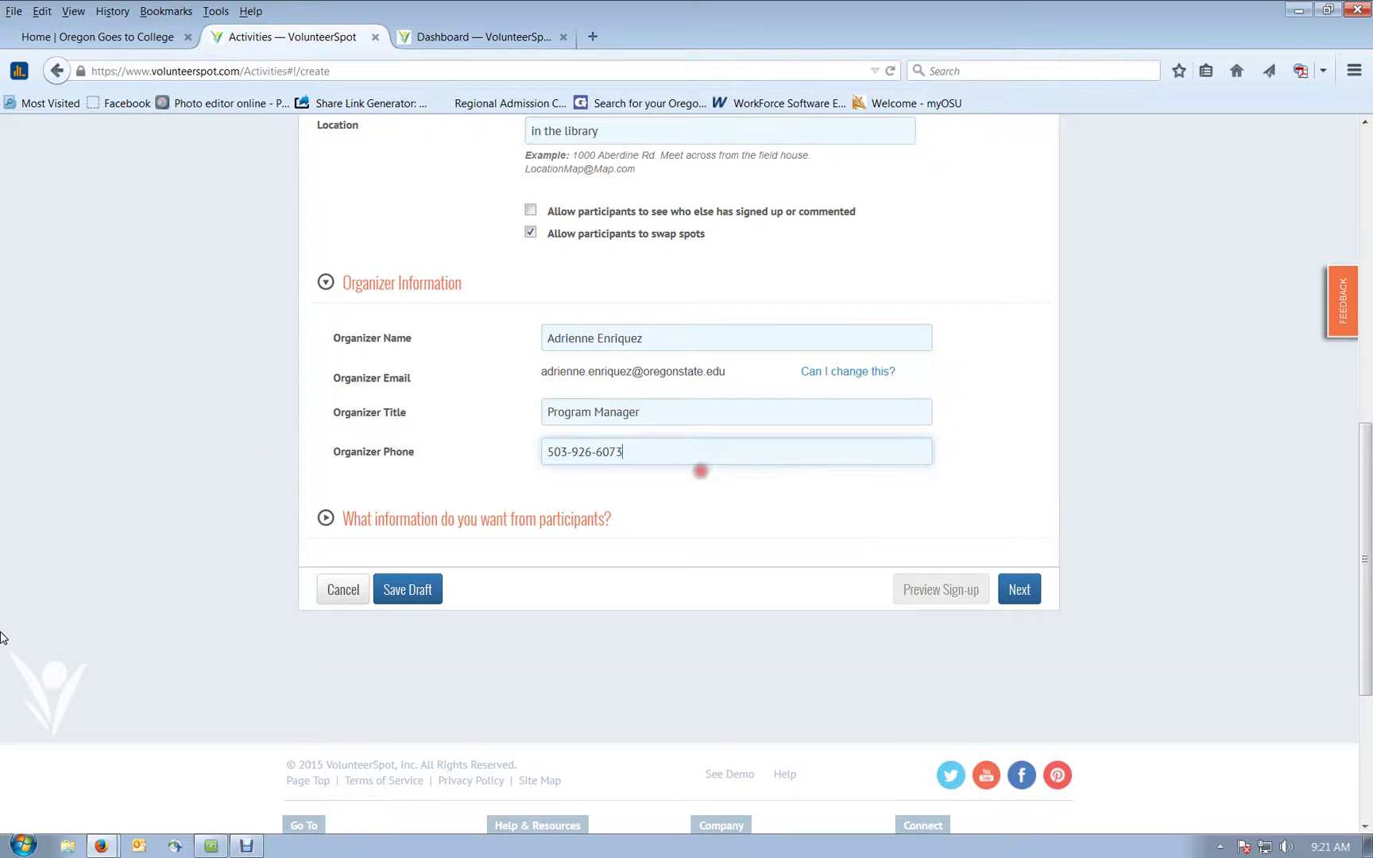
pyautogui.scroll(-2, 265, 460)
# Step: Add the optional participant question 'Any special skills related to college applications?'
pyautogui.click(323, 430)
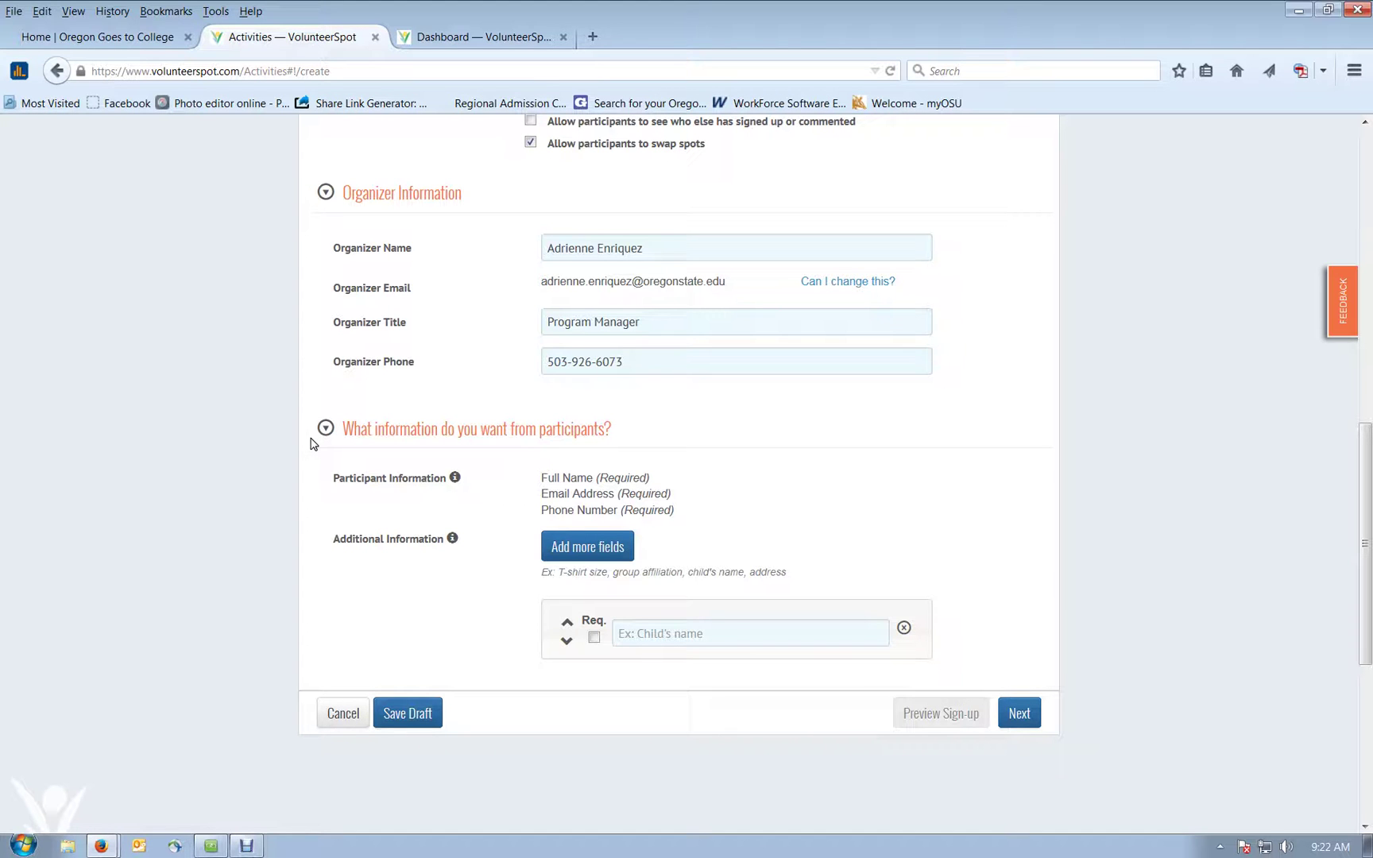
pyautogui.click(610, 560)
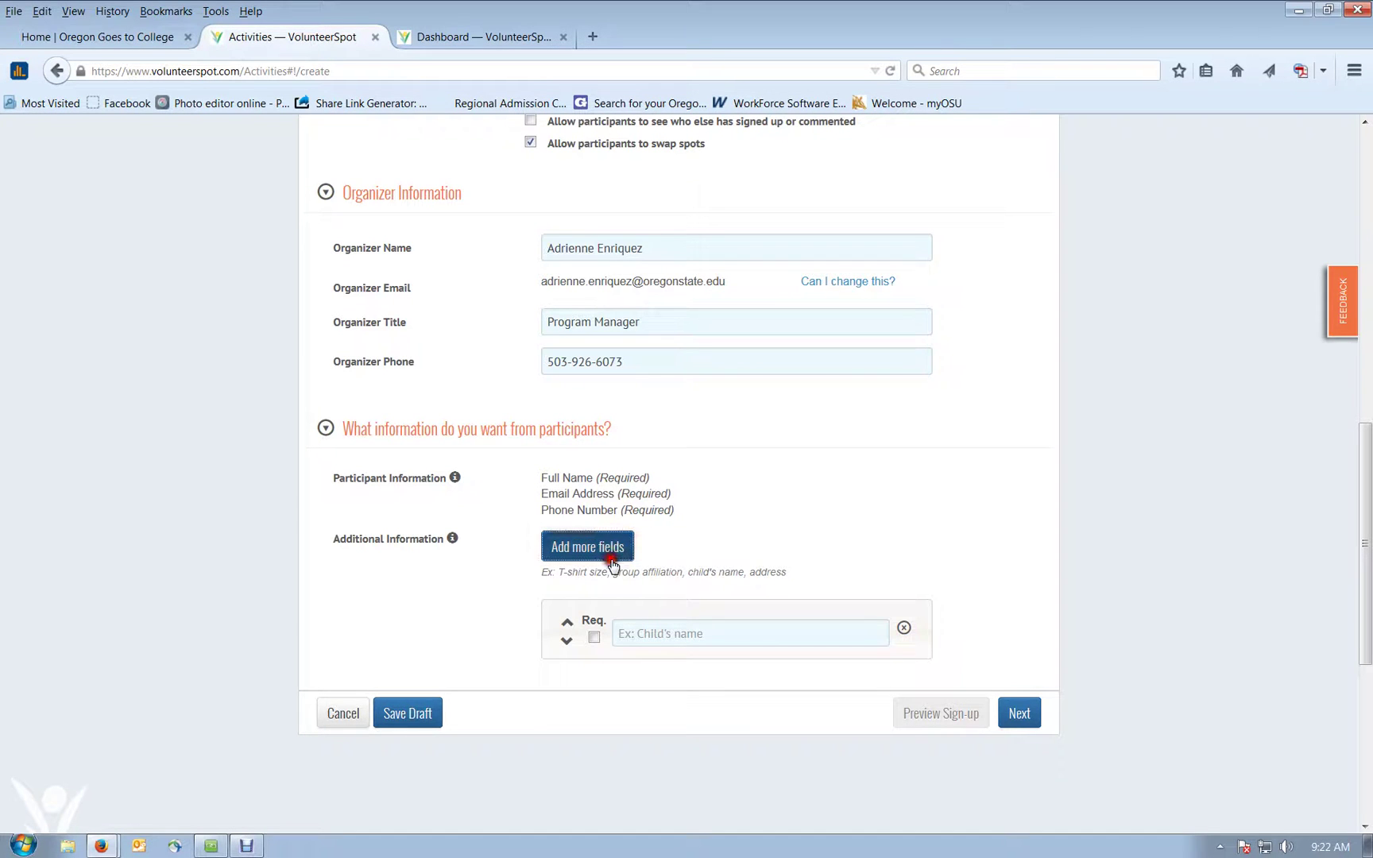
pyautogui.click(612, 561)
pyautogui.click(904, 687)
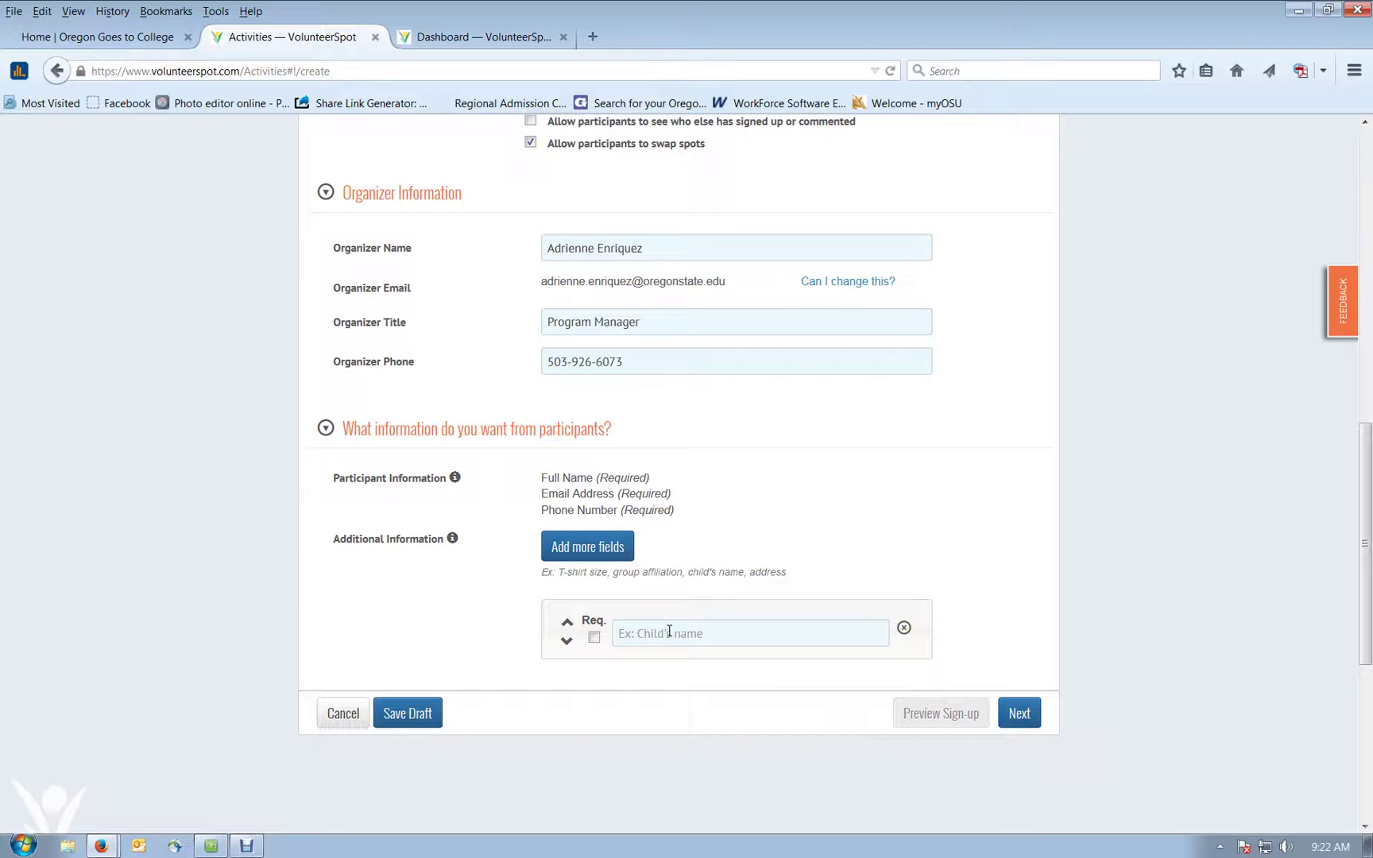
pyautogui.click(670, 631)
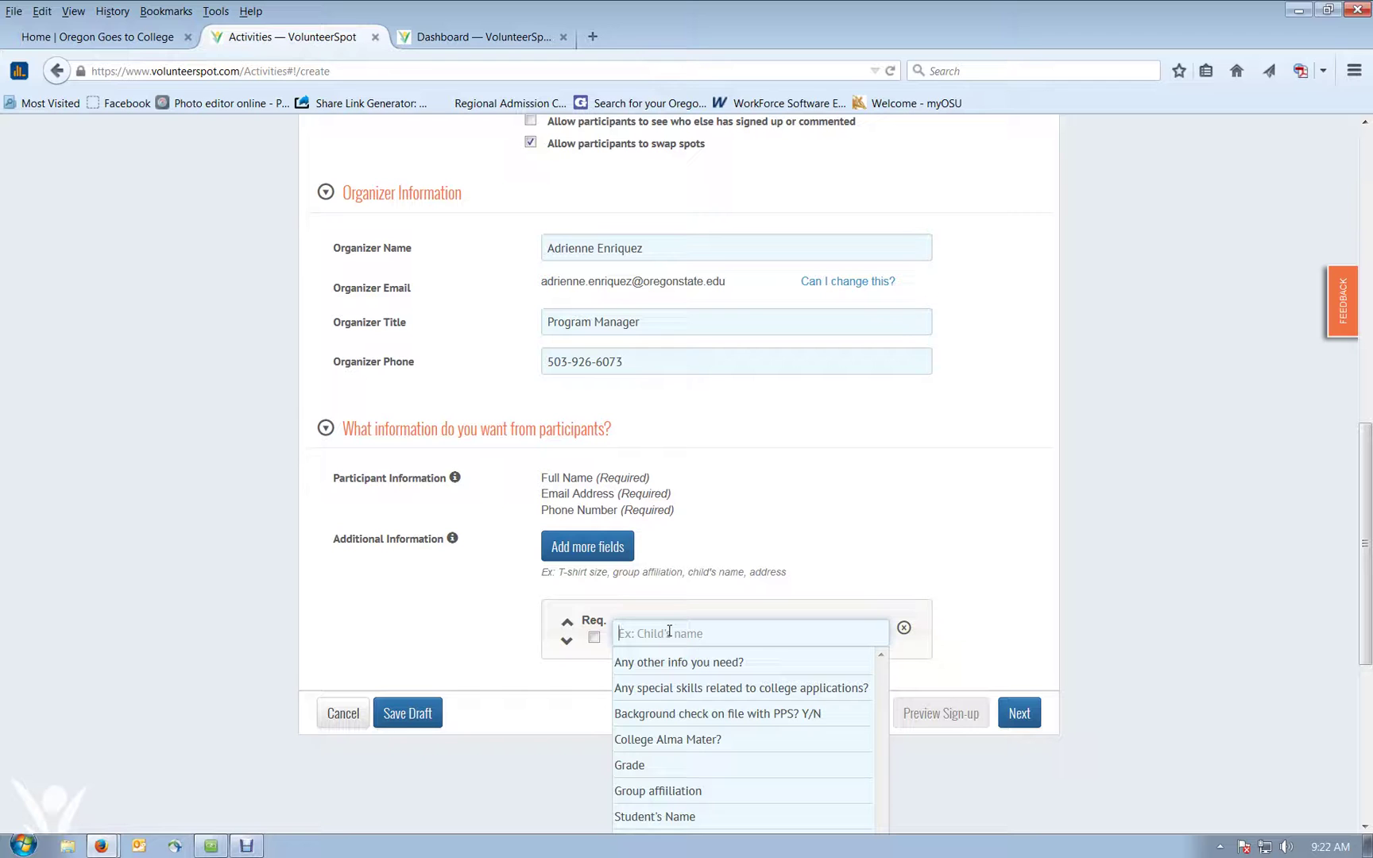
pyautogui.click(656, 691)
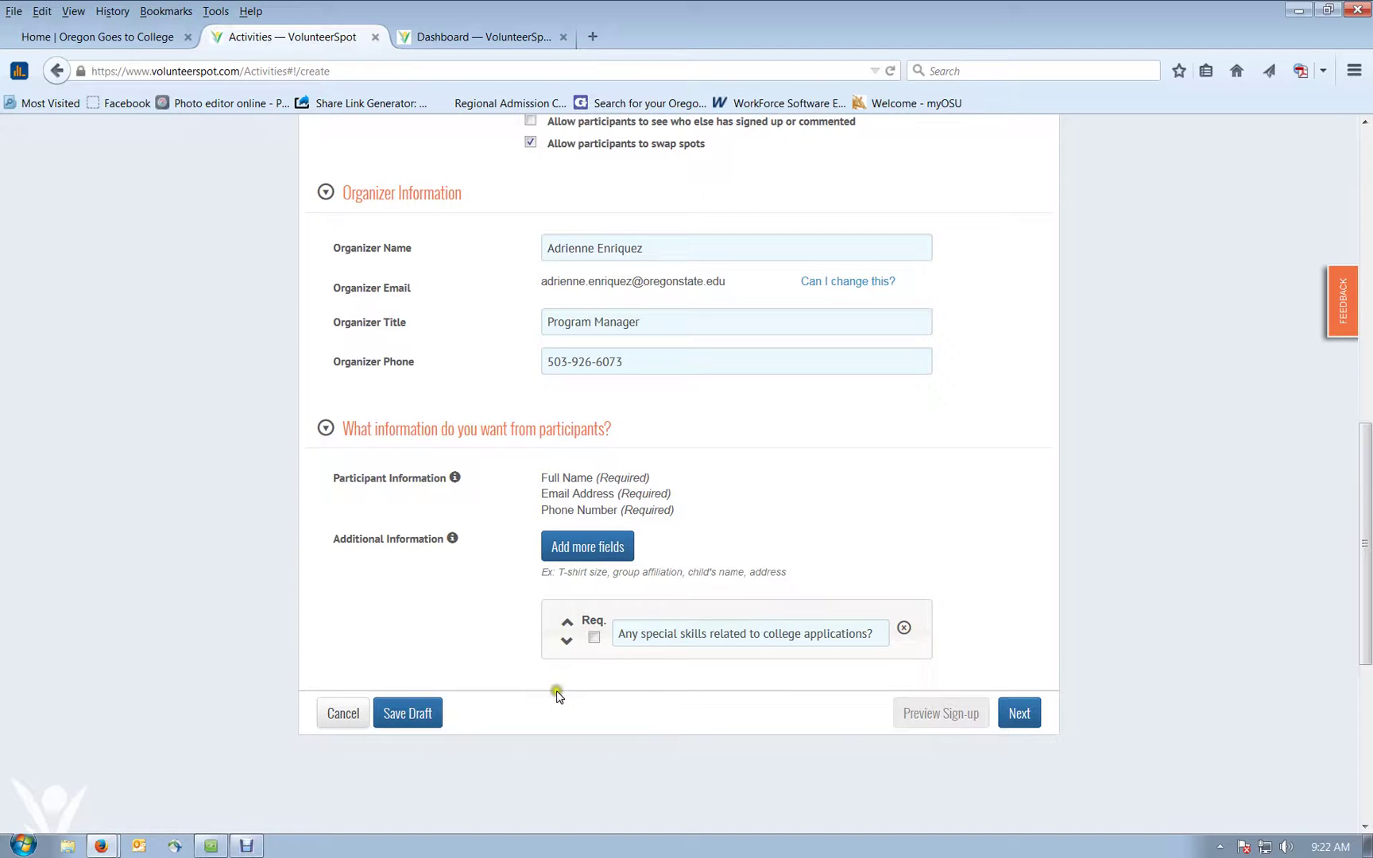
pyautogui.scroll(-2, 556, 692)
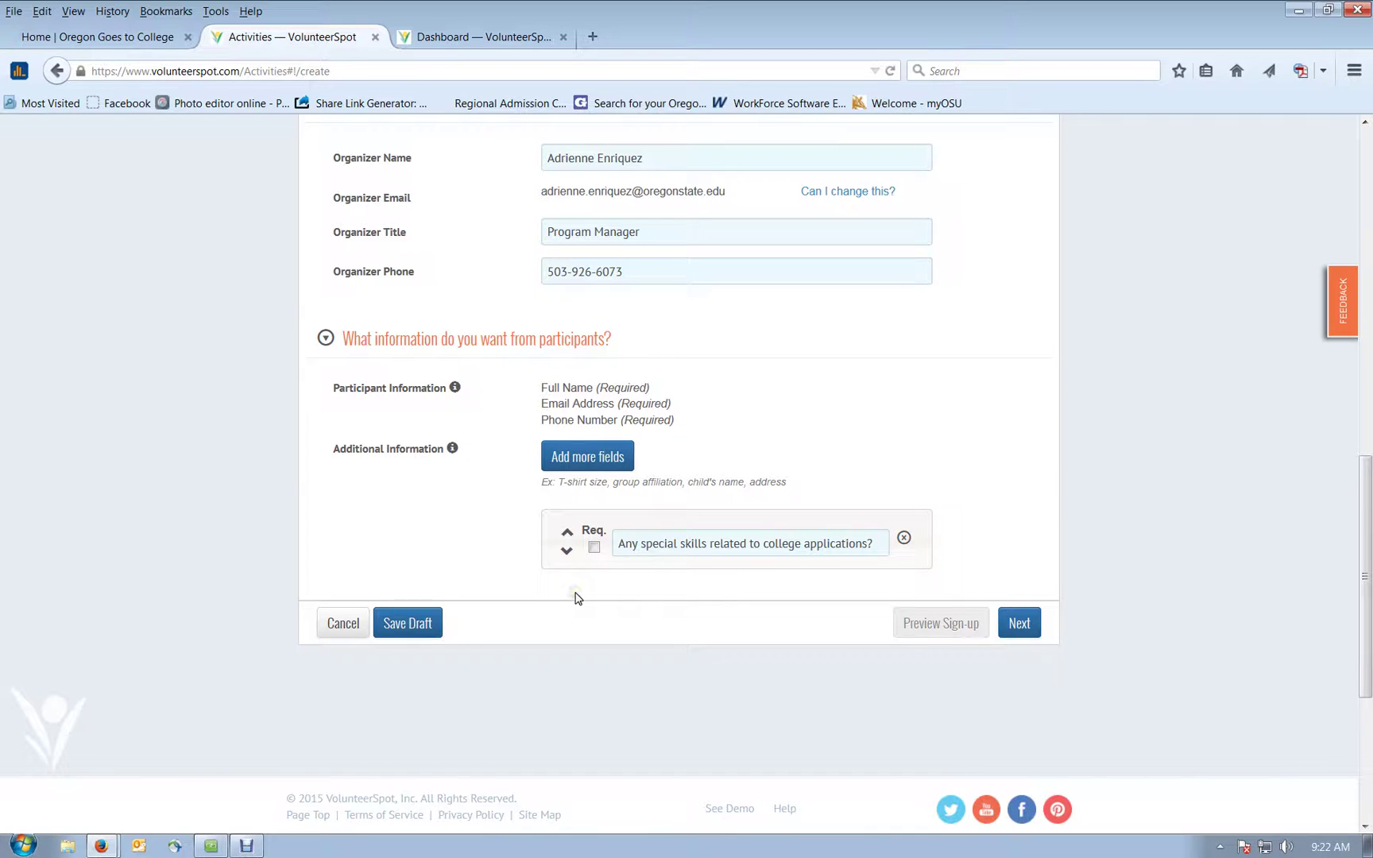
pyautogui.scroll(8, 577, 598)
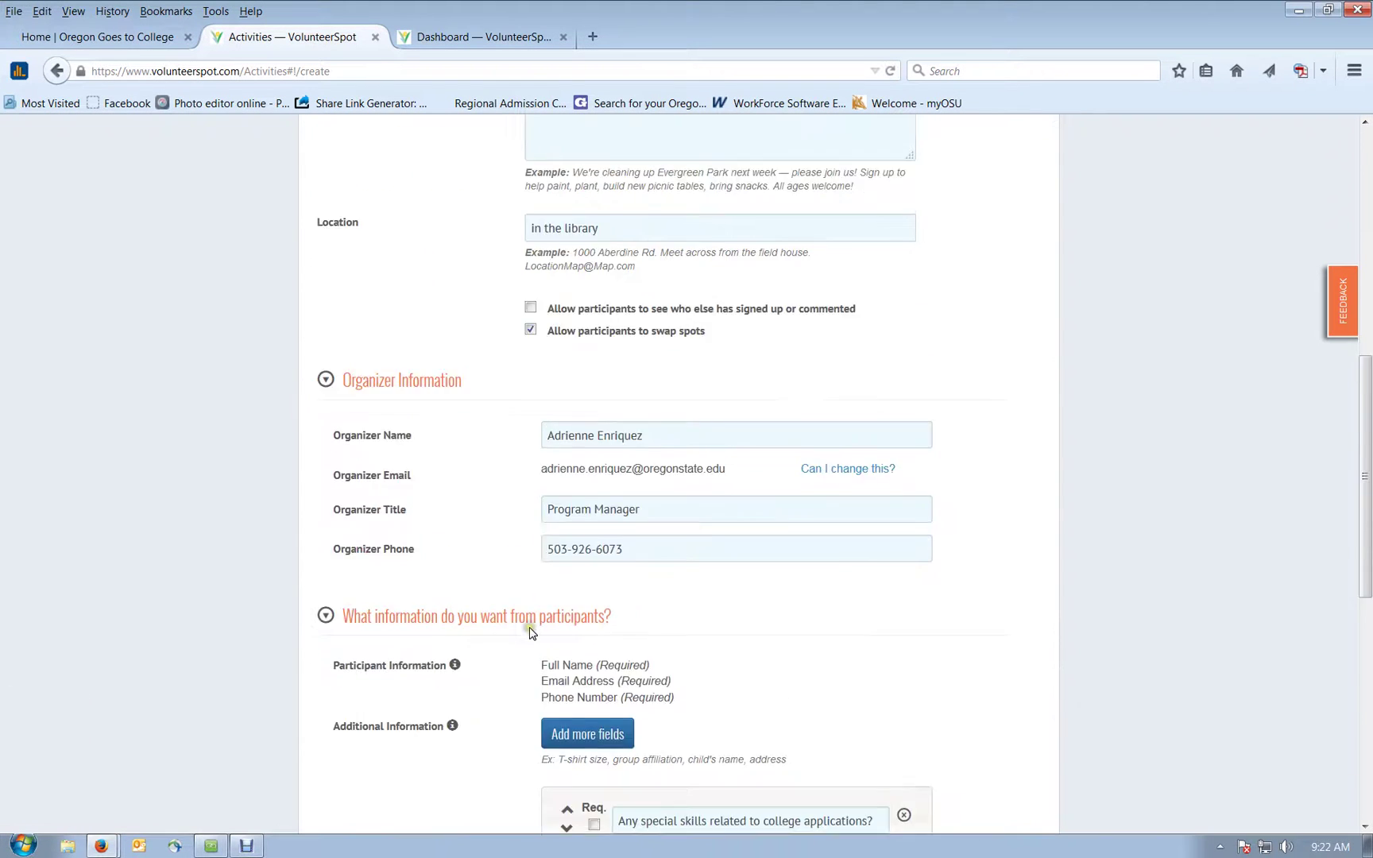
pyautogui.scroll(-2, 530, 634)
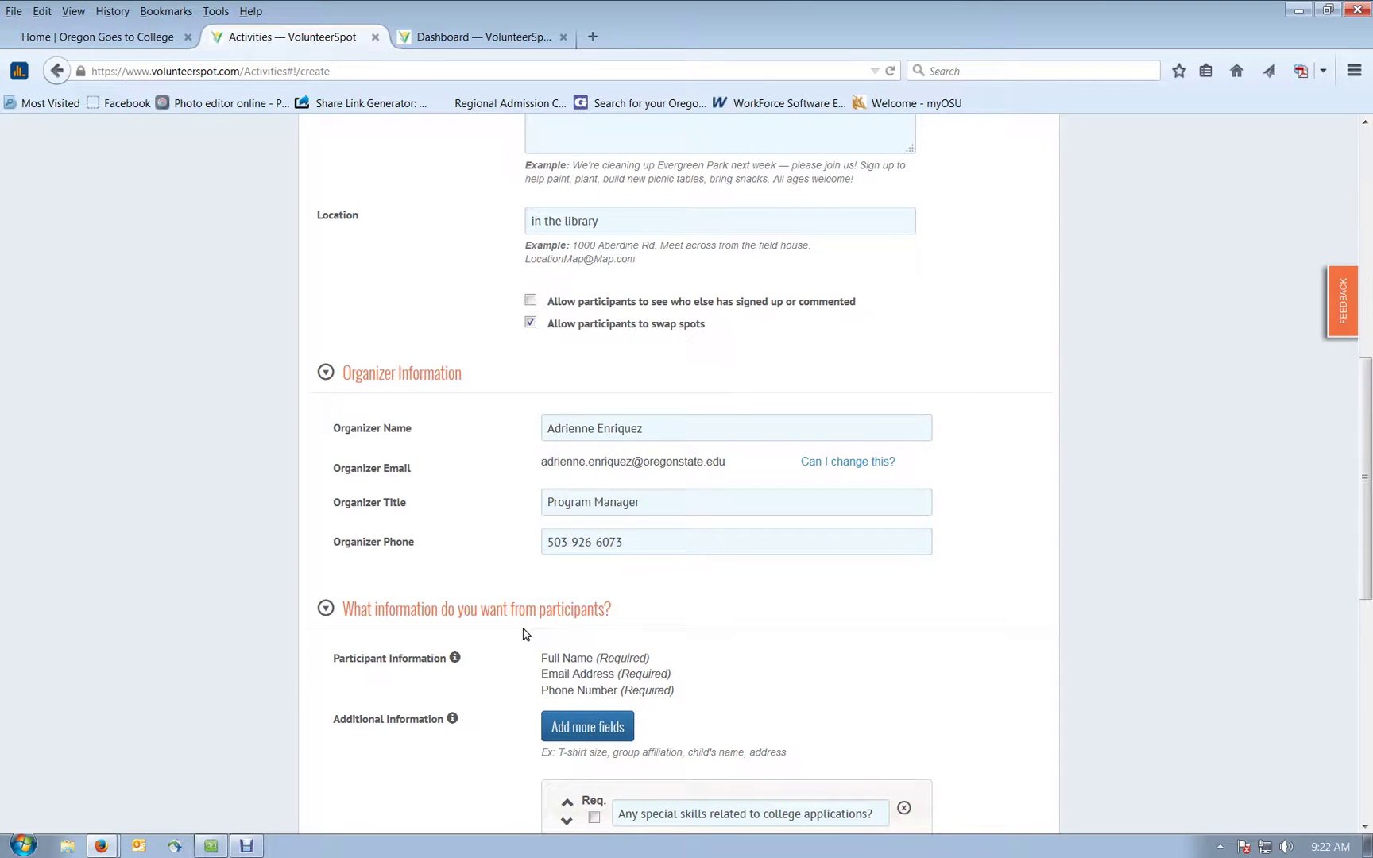
pyautogui.scroll(-4, 523, 633)
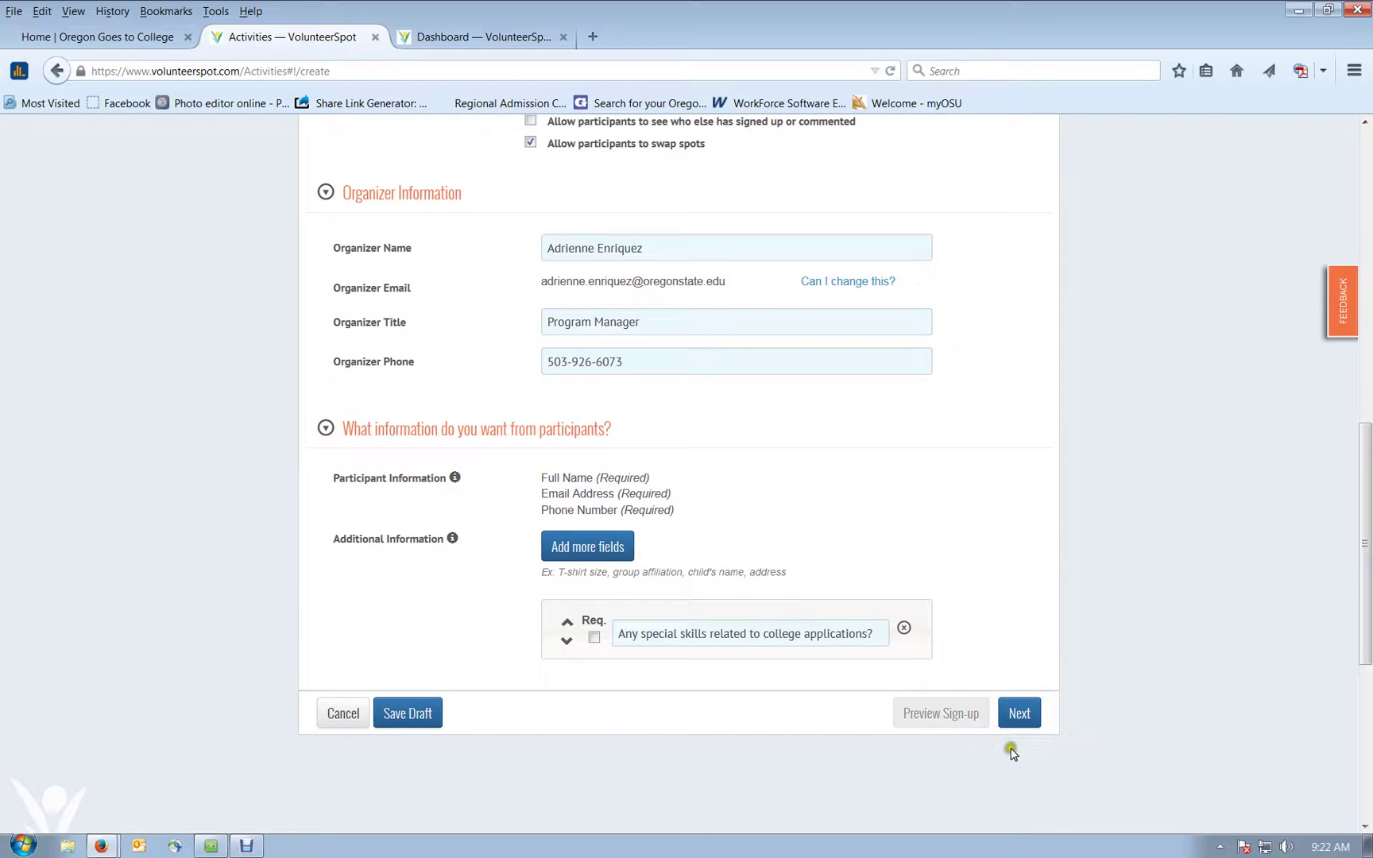
# Step: Submit the details page and advance the Add Spots calendar from October to November 2015
pyautogui.click(1032, 730)
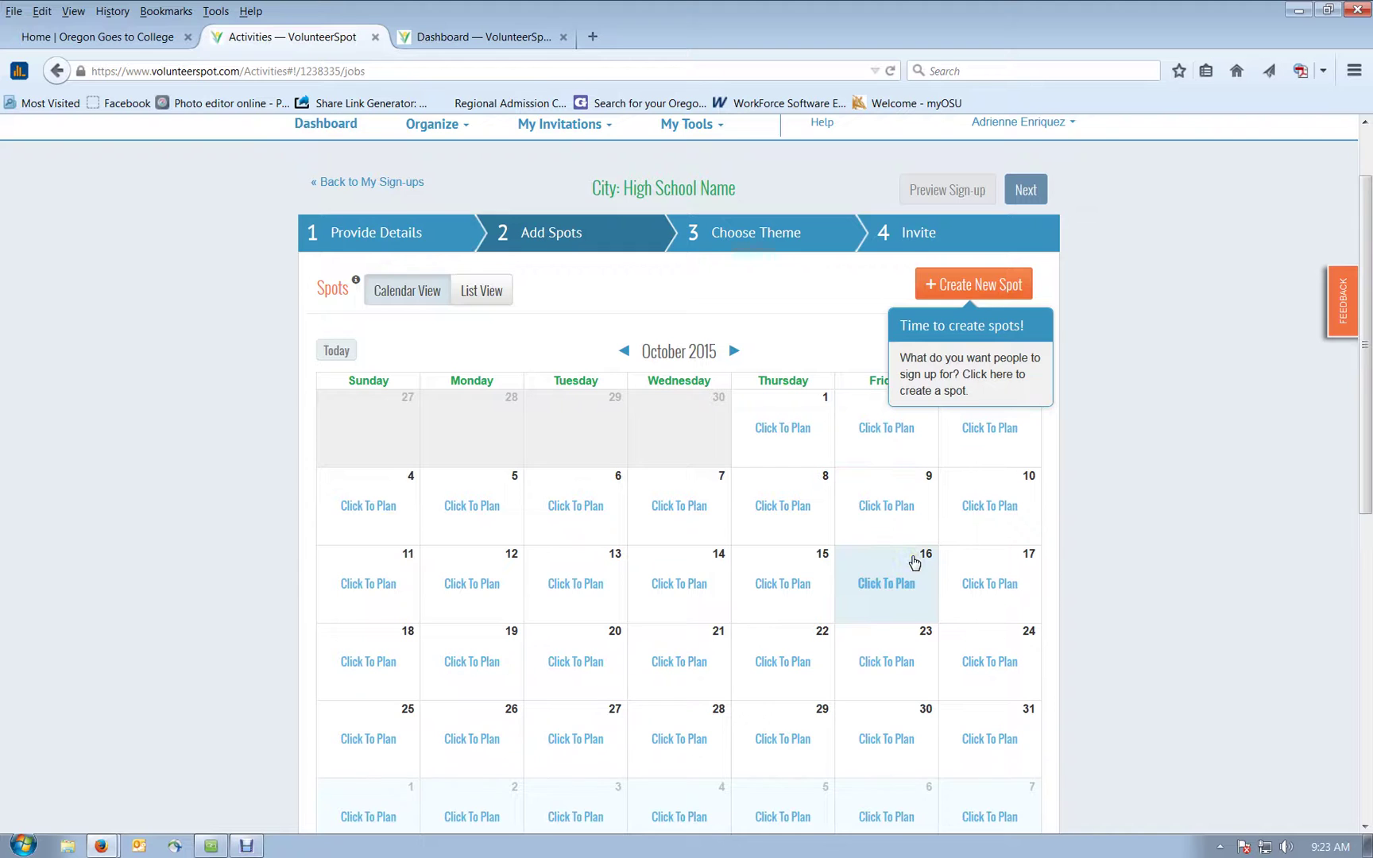
pyautogui.scroll(-2, 914, 563)
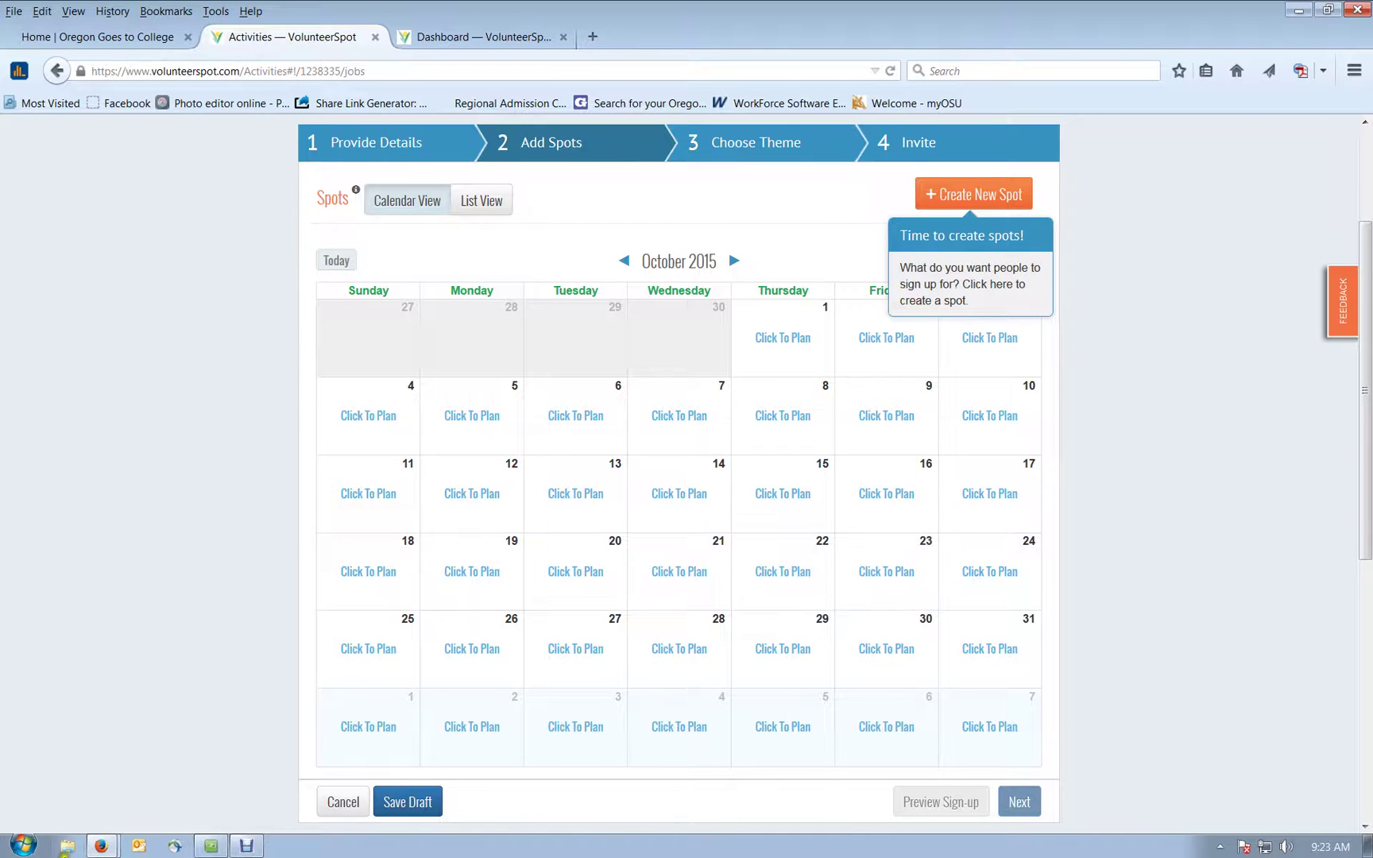
pyautogui.click(211, 848)
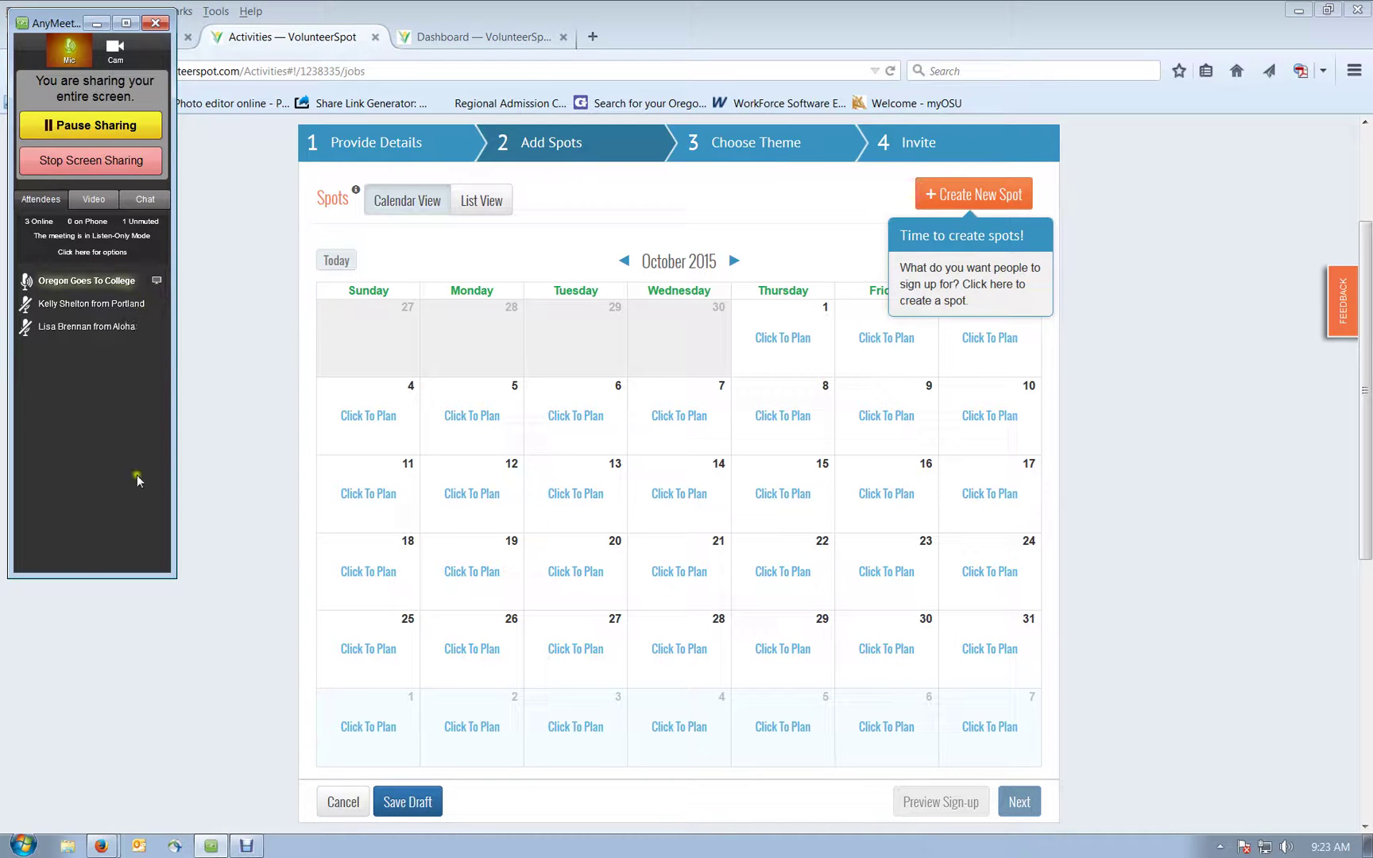
pyautogui.click(216, 496)
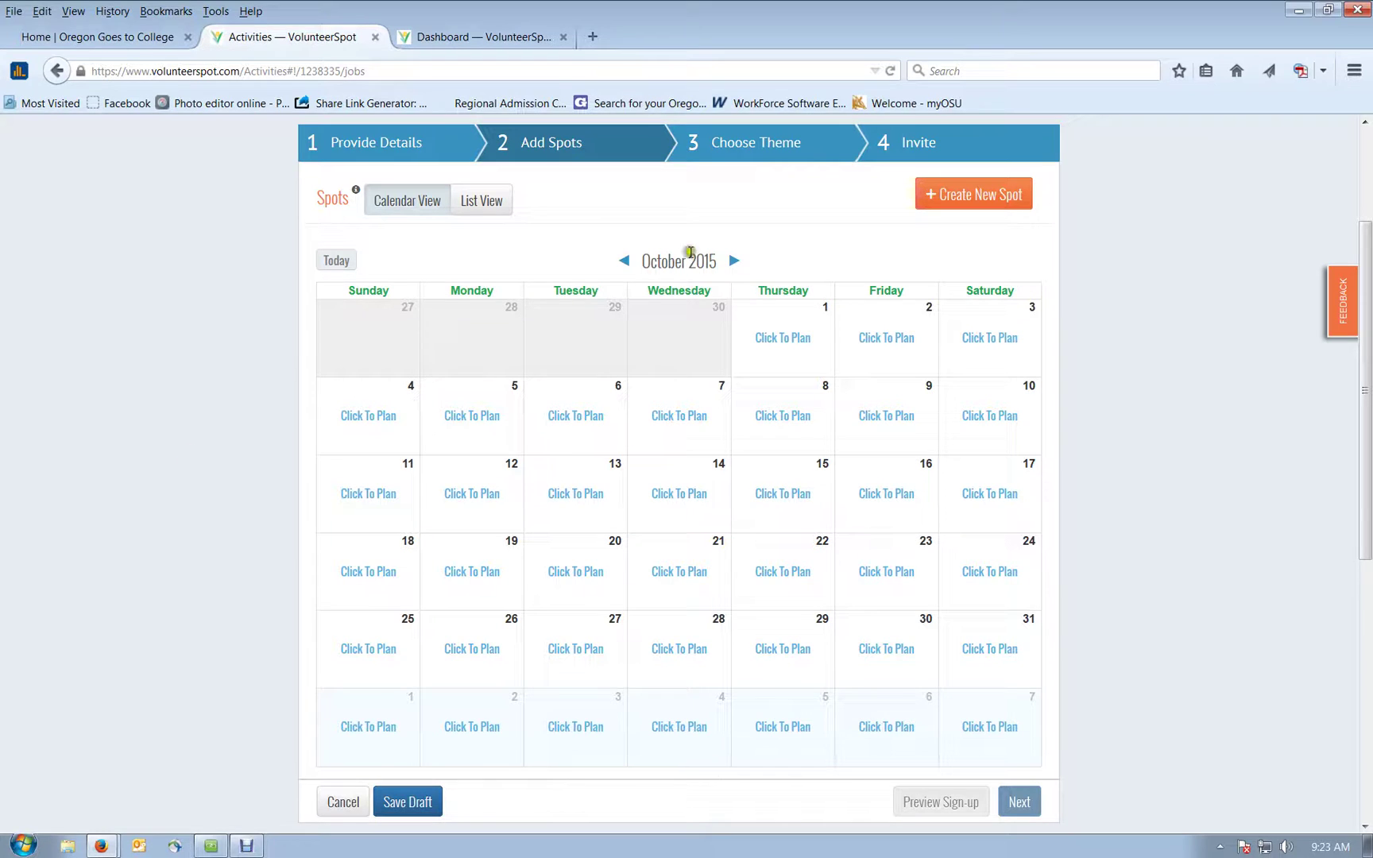
pyautogui.click(735, 262)
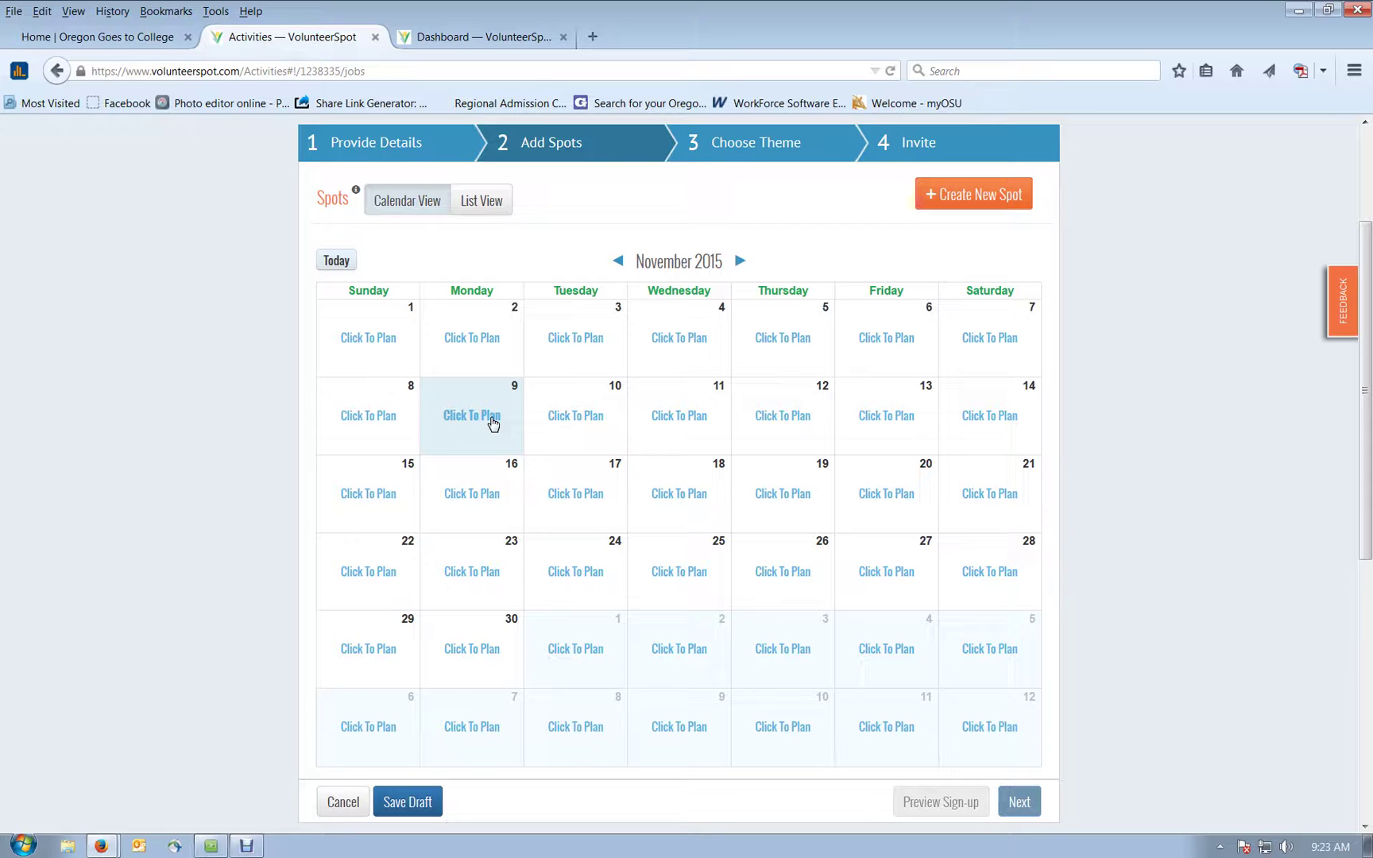
# Step: Create a To Do or Attend spot titled Floater on November 9 for 3 people
pyautogui.click(491, 423)
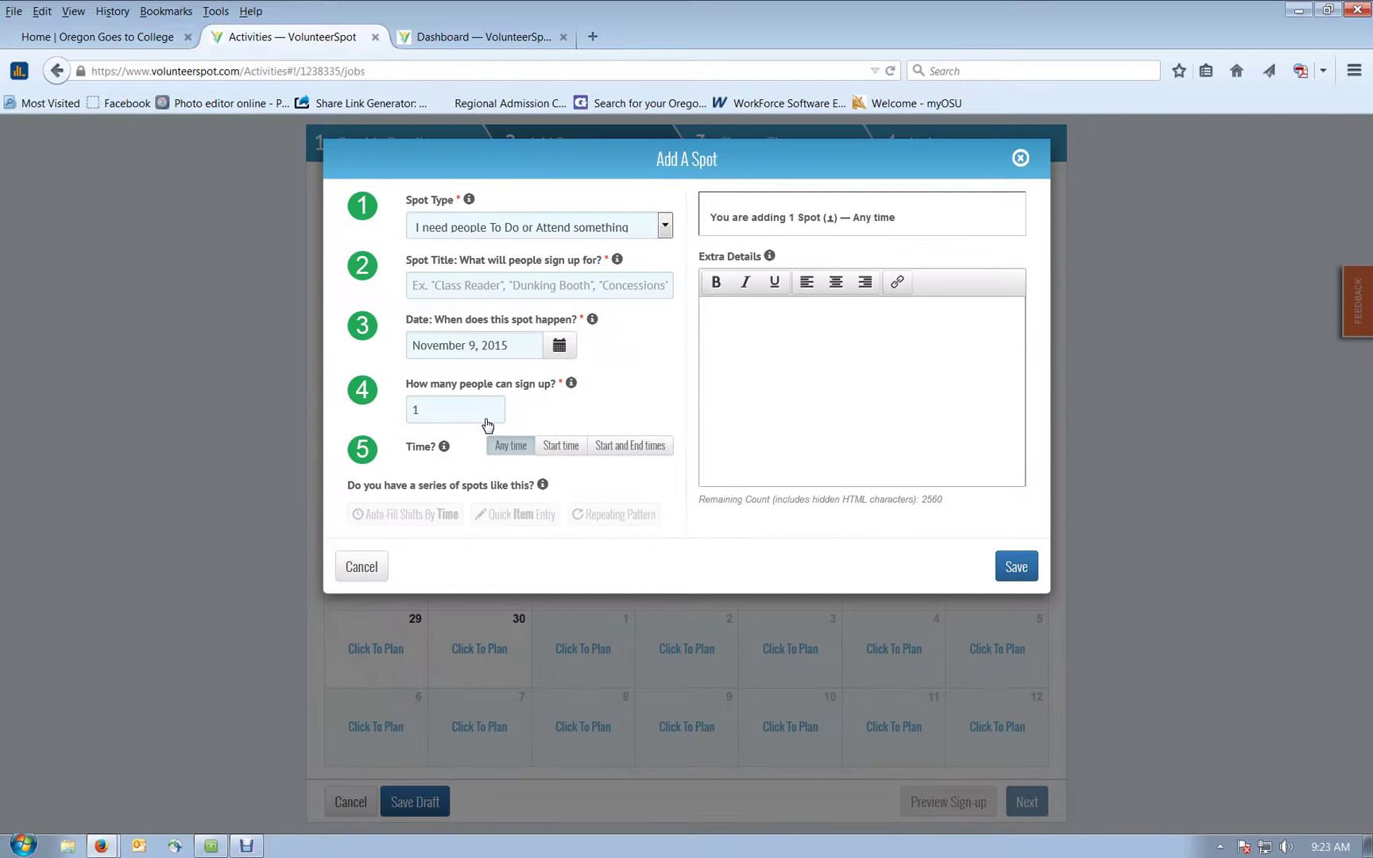
pyautogui.click(663, 226)
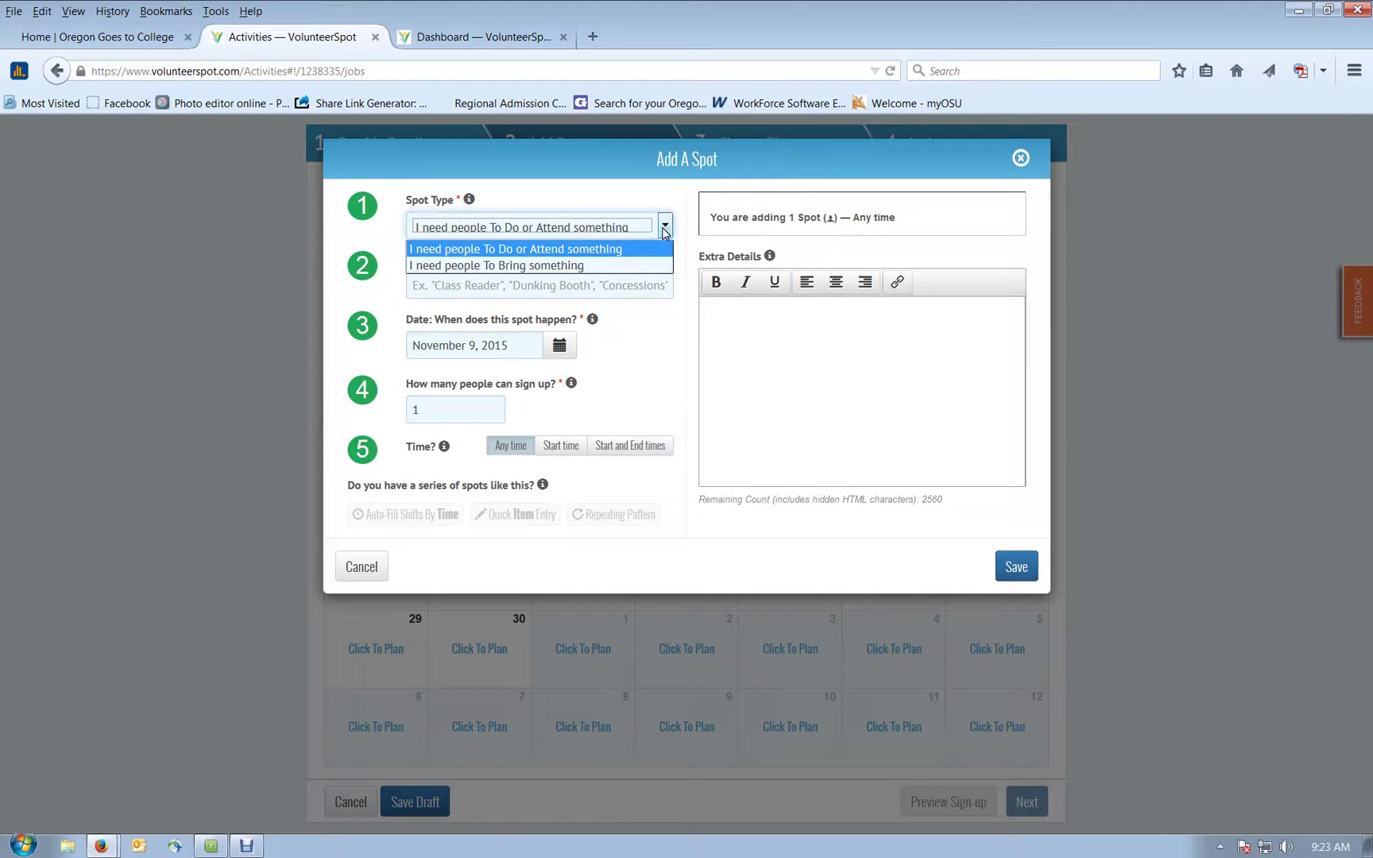
pyautogui.click(581, 248)
pyautogui.click(629, 355)
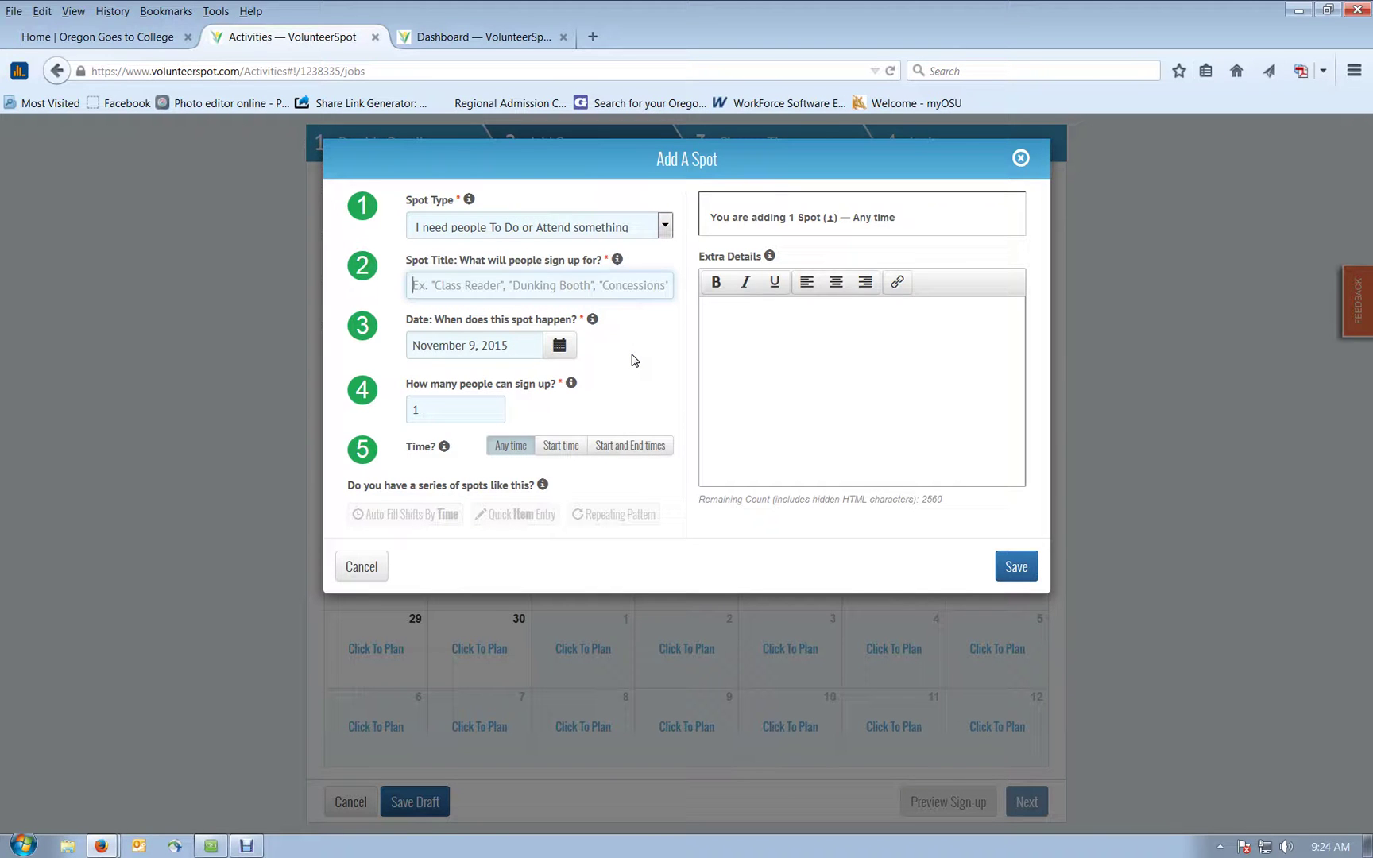
pyautogui.write('Floater')
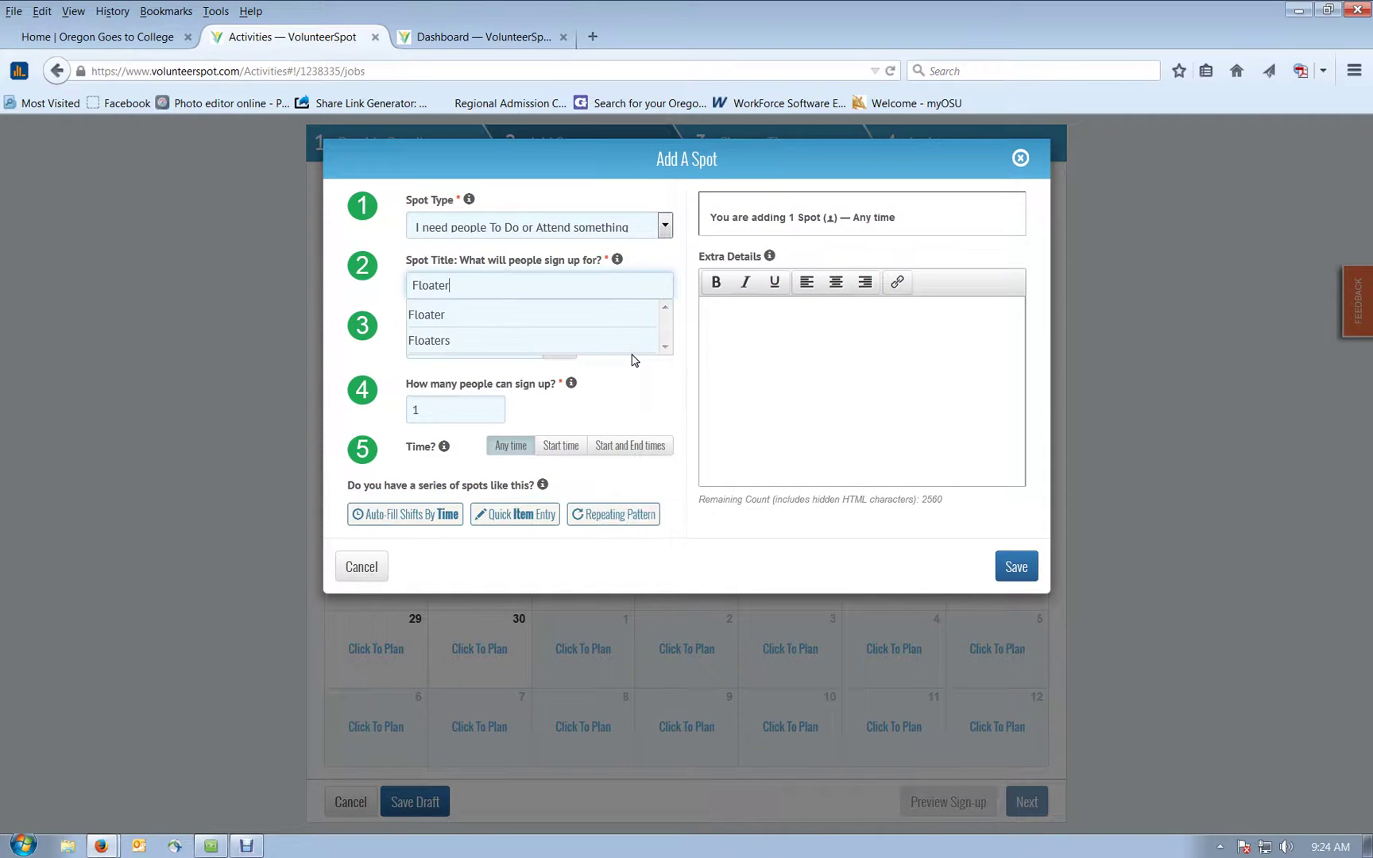
pyautogui.click(442, 317)
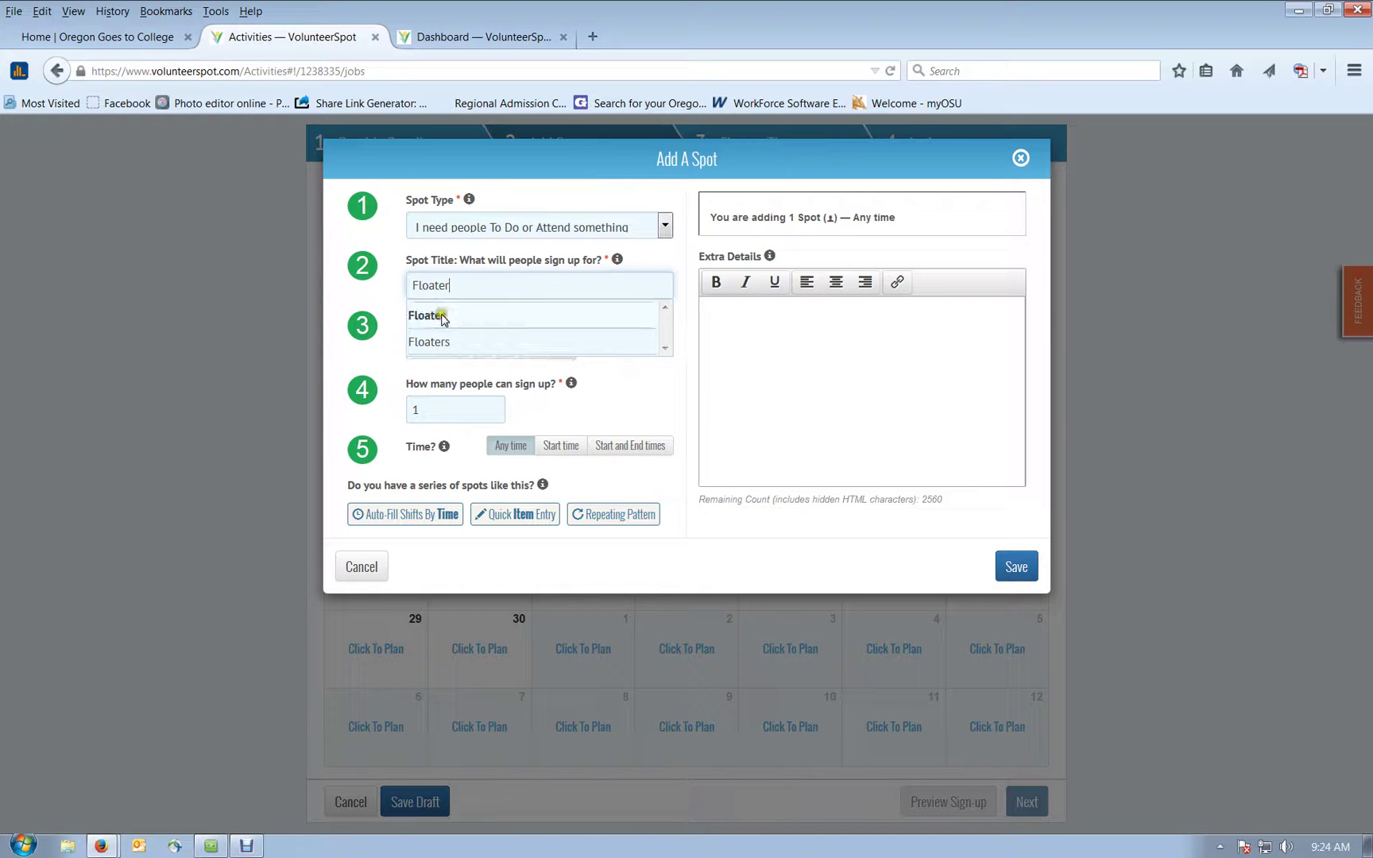
pyautogui.click(443, 318)
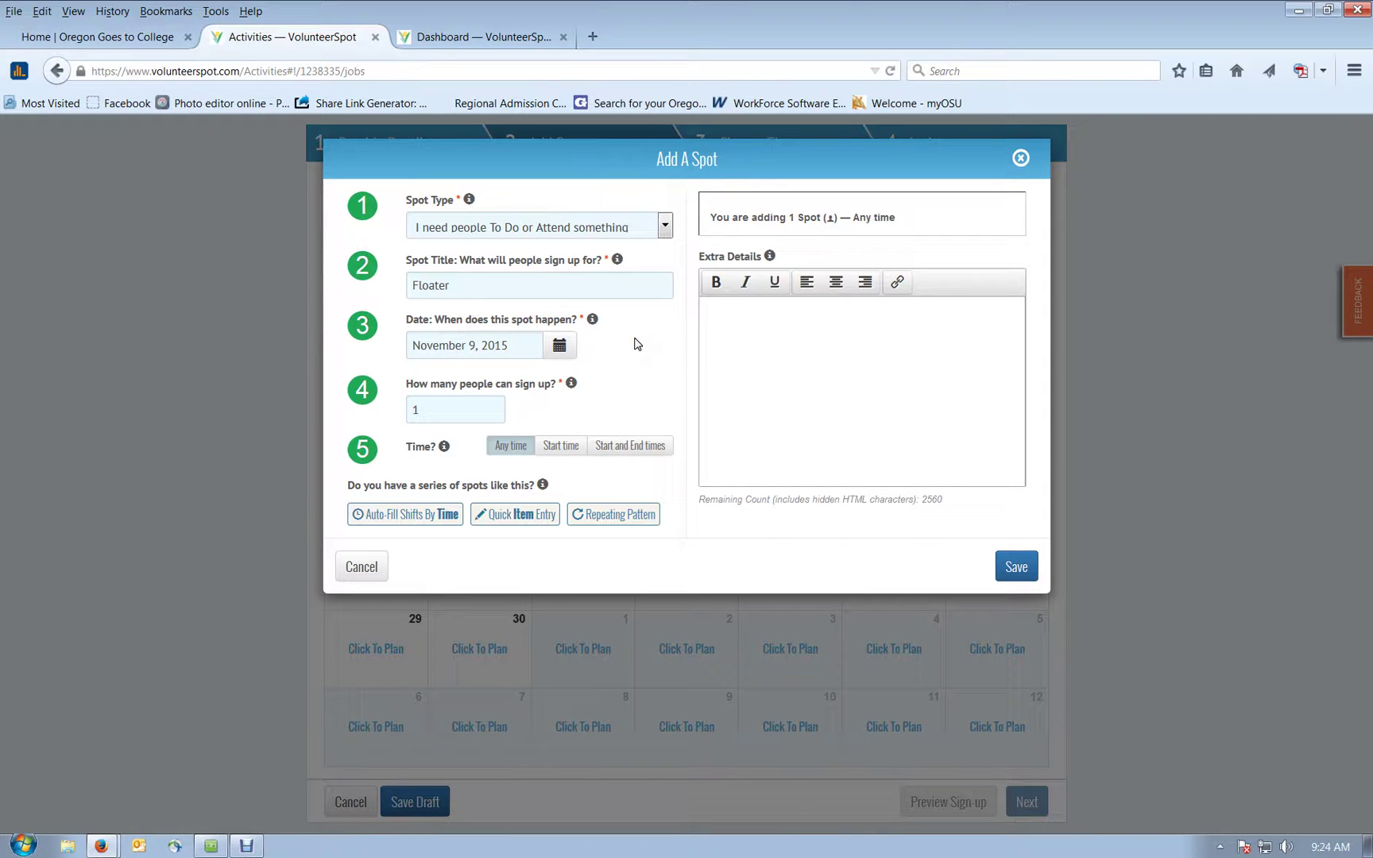
pyautogui.moveTo(594, 320)
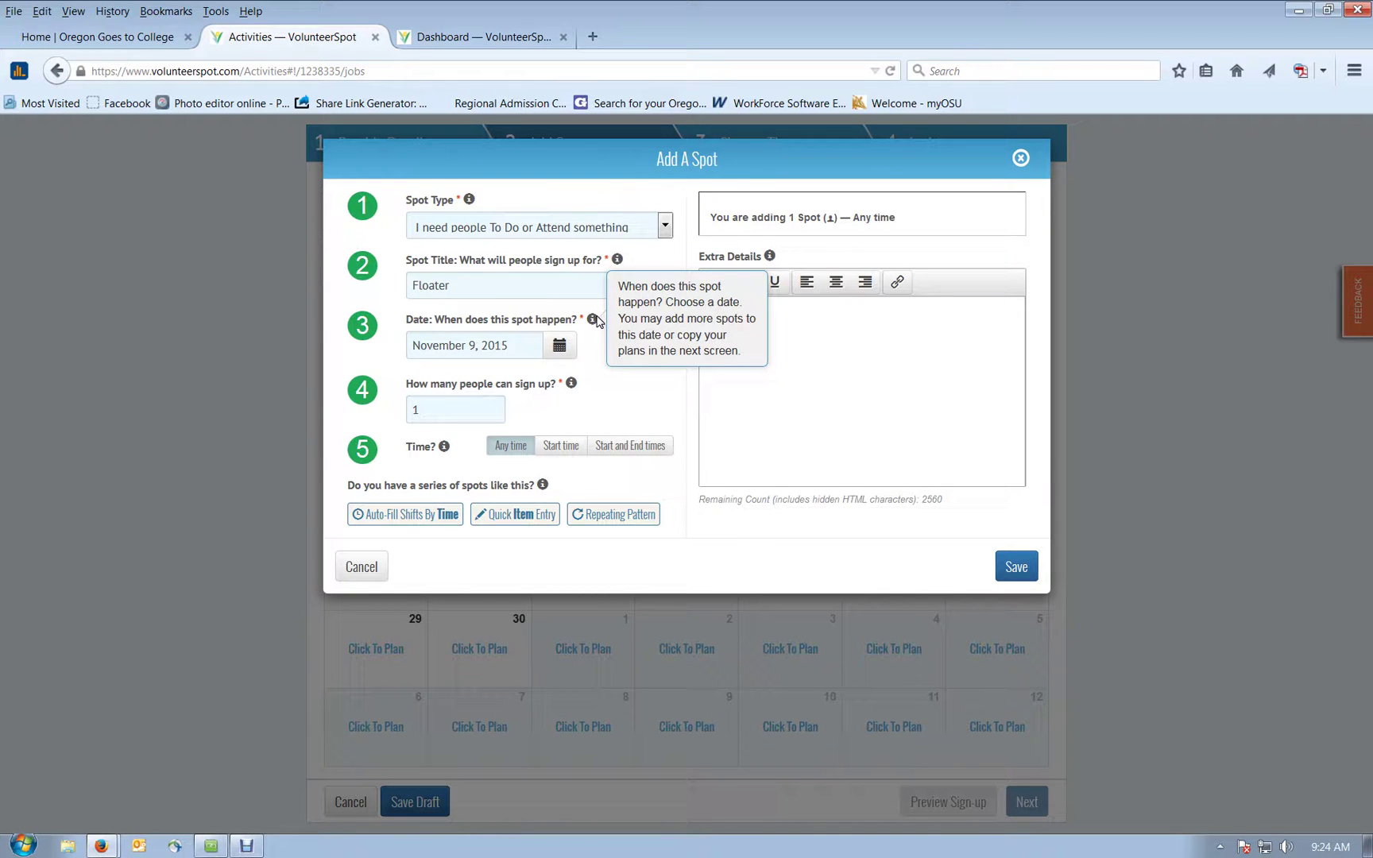
pyautogui.click(490, 406)
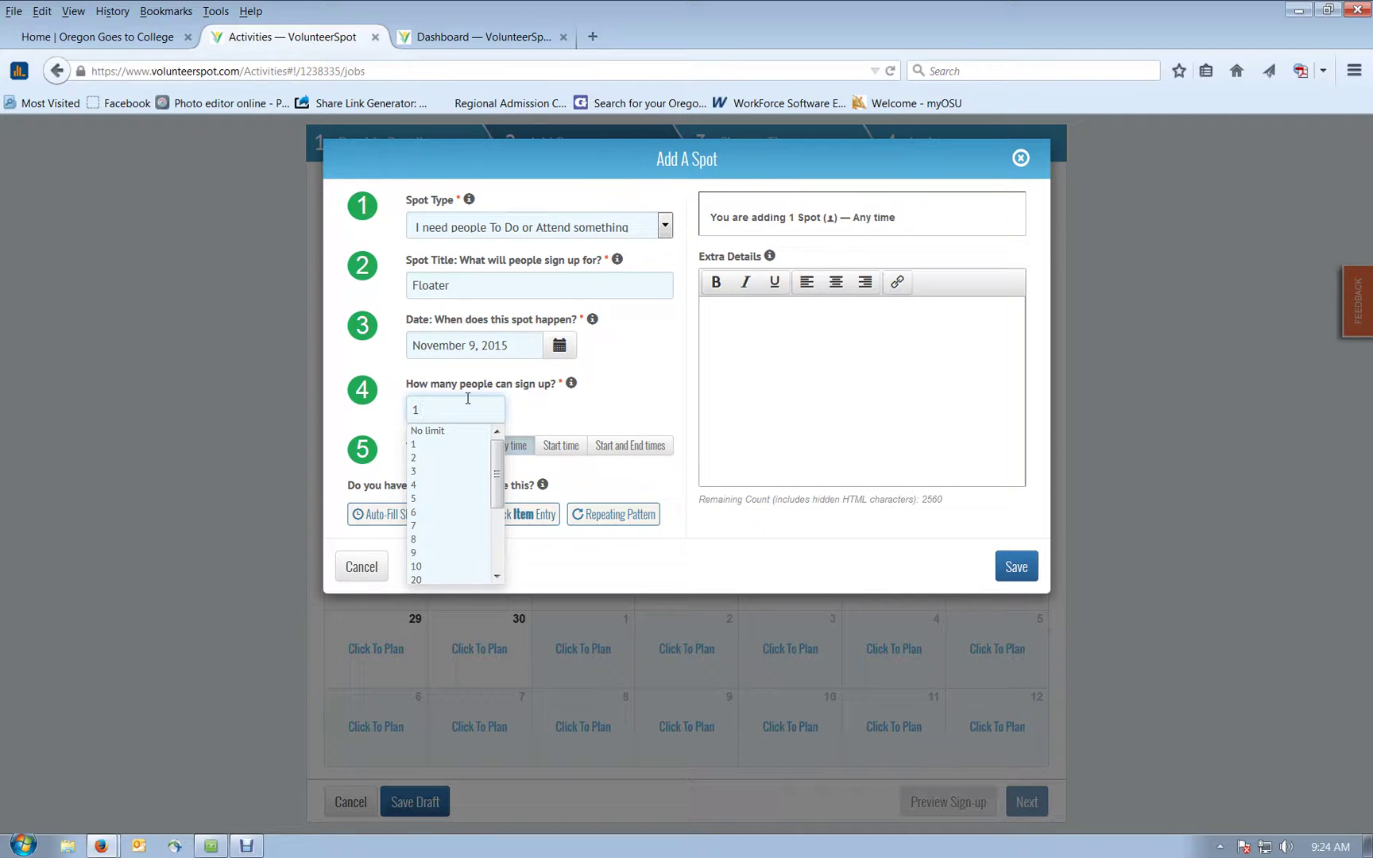
pyautogui.click(415, 474)
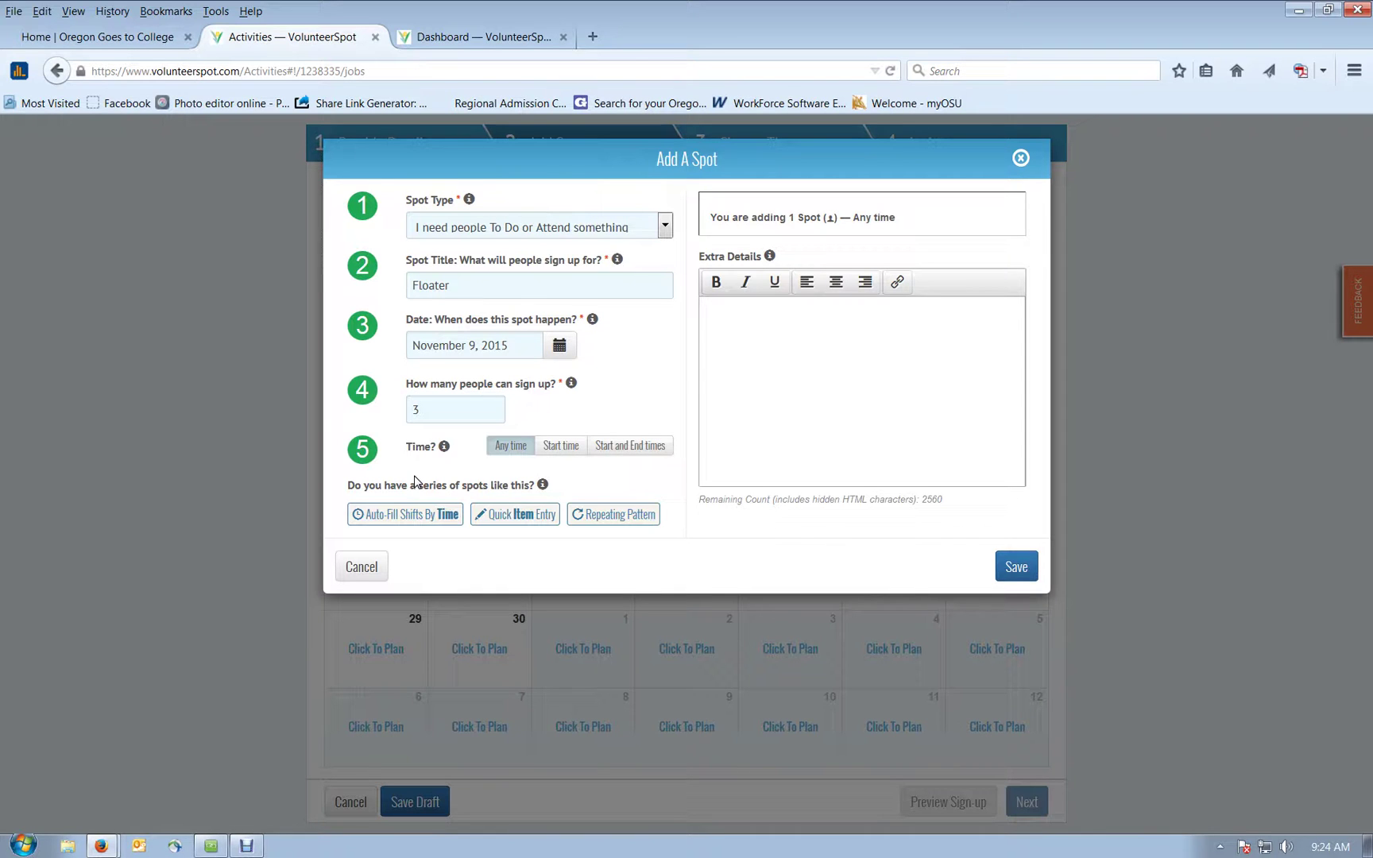
# Step: Give the Floater spot start and end times of 8:30 AM to 10:30 AM
pyautogui.click(561, 449)
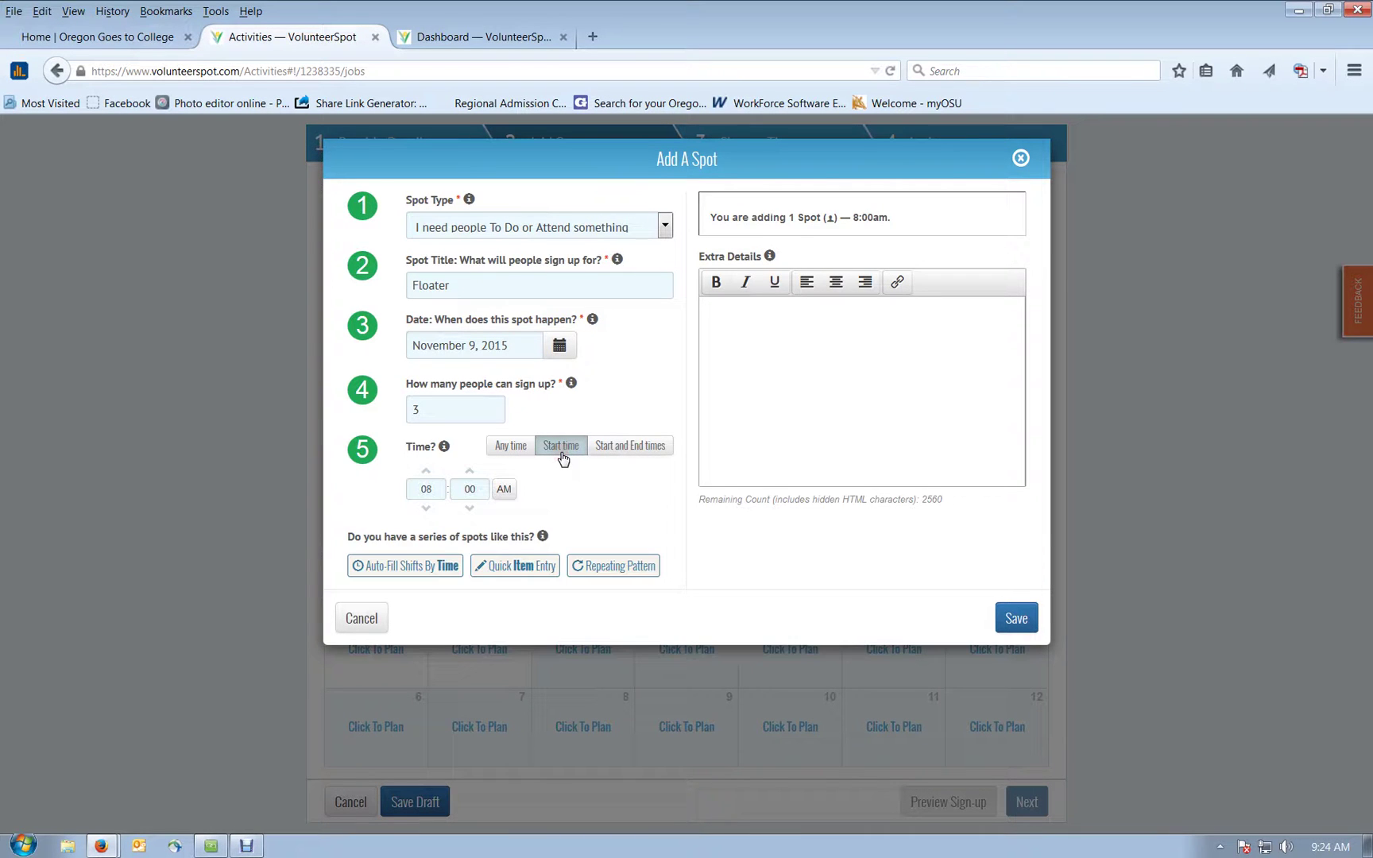
pyautogui.click(560, 455)
pyautogui.click(616, 451)
pyautogui.click(617, 452)
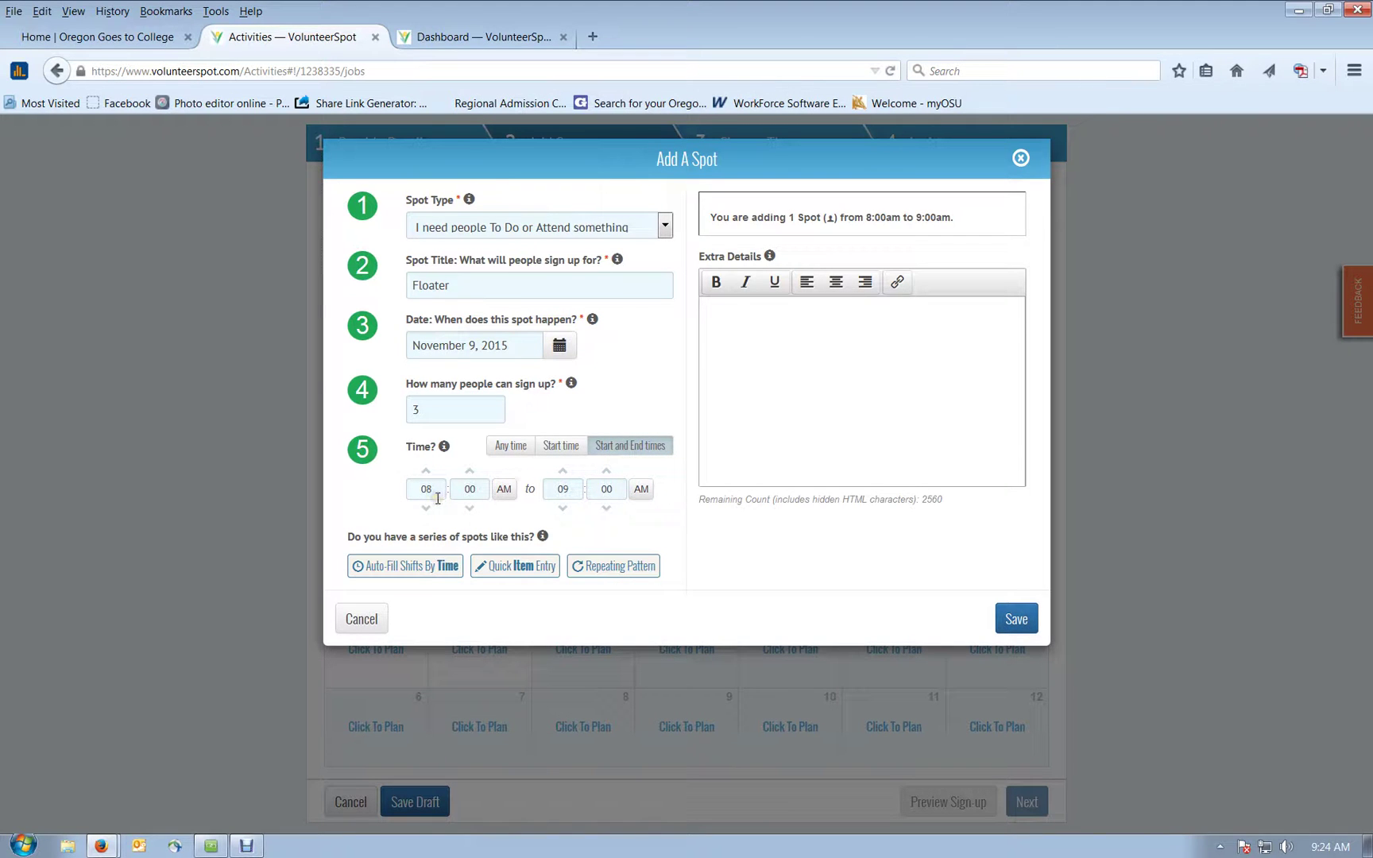
pyautogui.click(477, 494)
pyautogui.click(470, 509)
pyautogui.click(563, 489)
pyautogui.write('10')
pyautogui.click(789, 389)
pyautogui.click(612, 490)
pyautogui.write('30')
pyautogui.click(643, 519)
# Step: Auto-fill shifts by time with the last spot ending at 2:30 PM, then apply
pyautogui.click(442, 567)
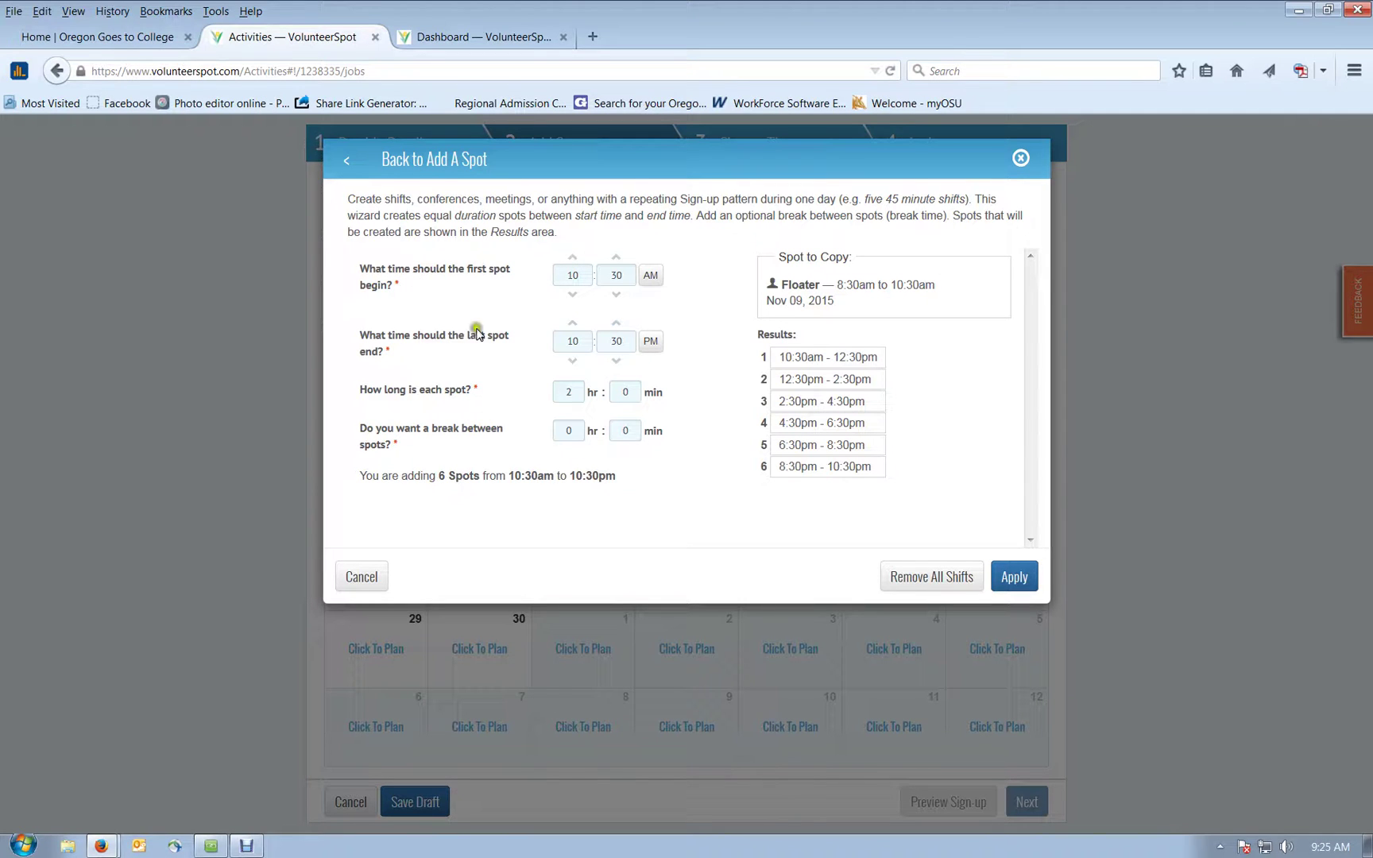
pyautogui.click(573, 361)
pyautogui.click(573, 361)
pyautogui.click(573, 362)
pyautogui.click(573, 362)
pyautogui.click(573, 362)
pyautogui.click(573, 361)
pyautogui.click(573, 361)
pyautogui.click(573, 362)
pyautogui.click(774, 400)
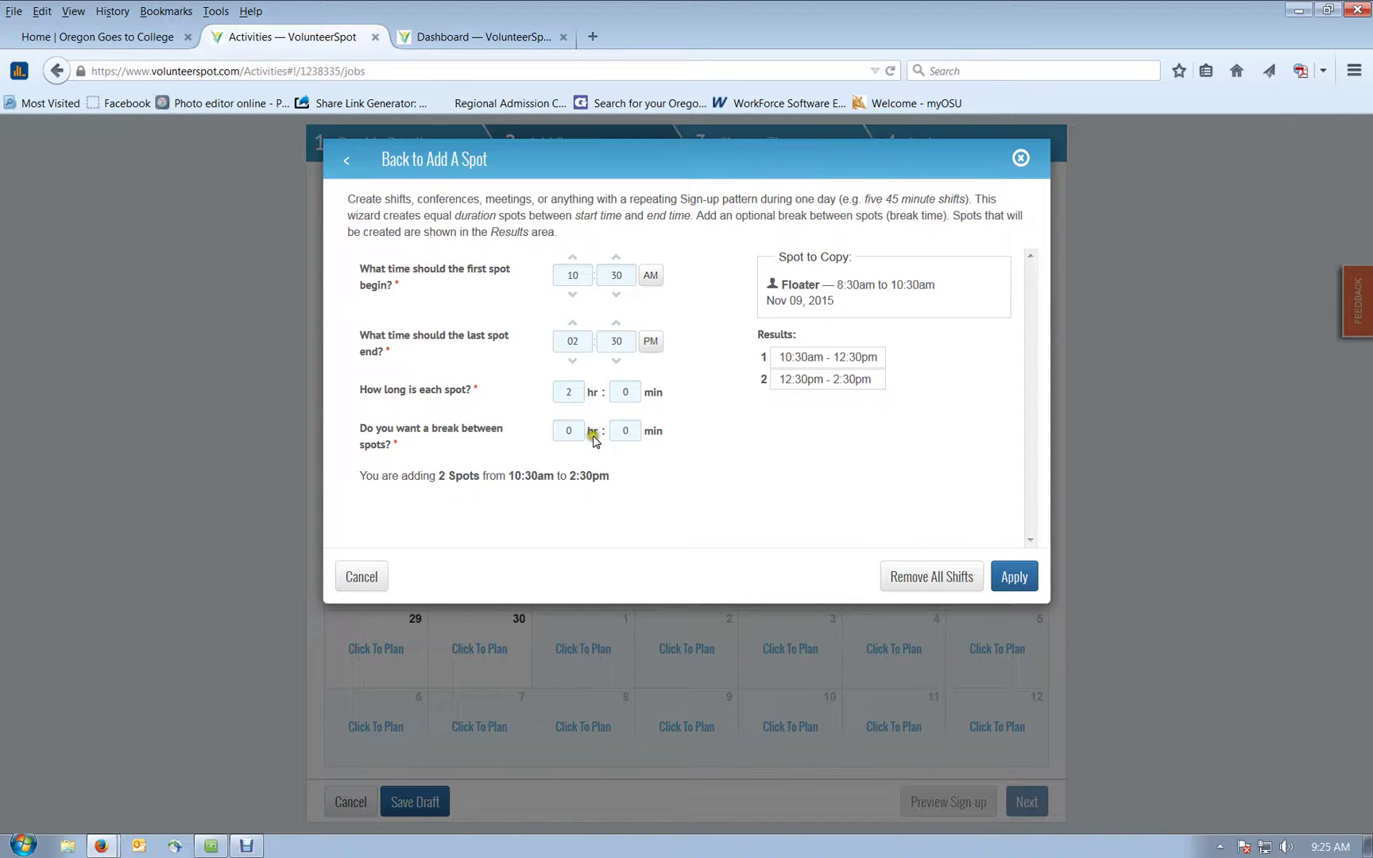
# Step: Save the two generated Floater shifts alongside the original on November 9
pyautogui.click(1020, 580)
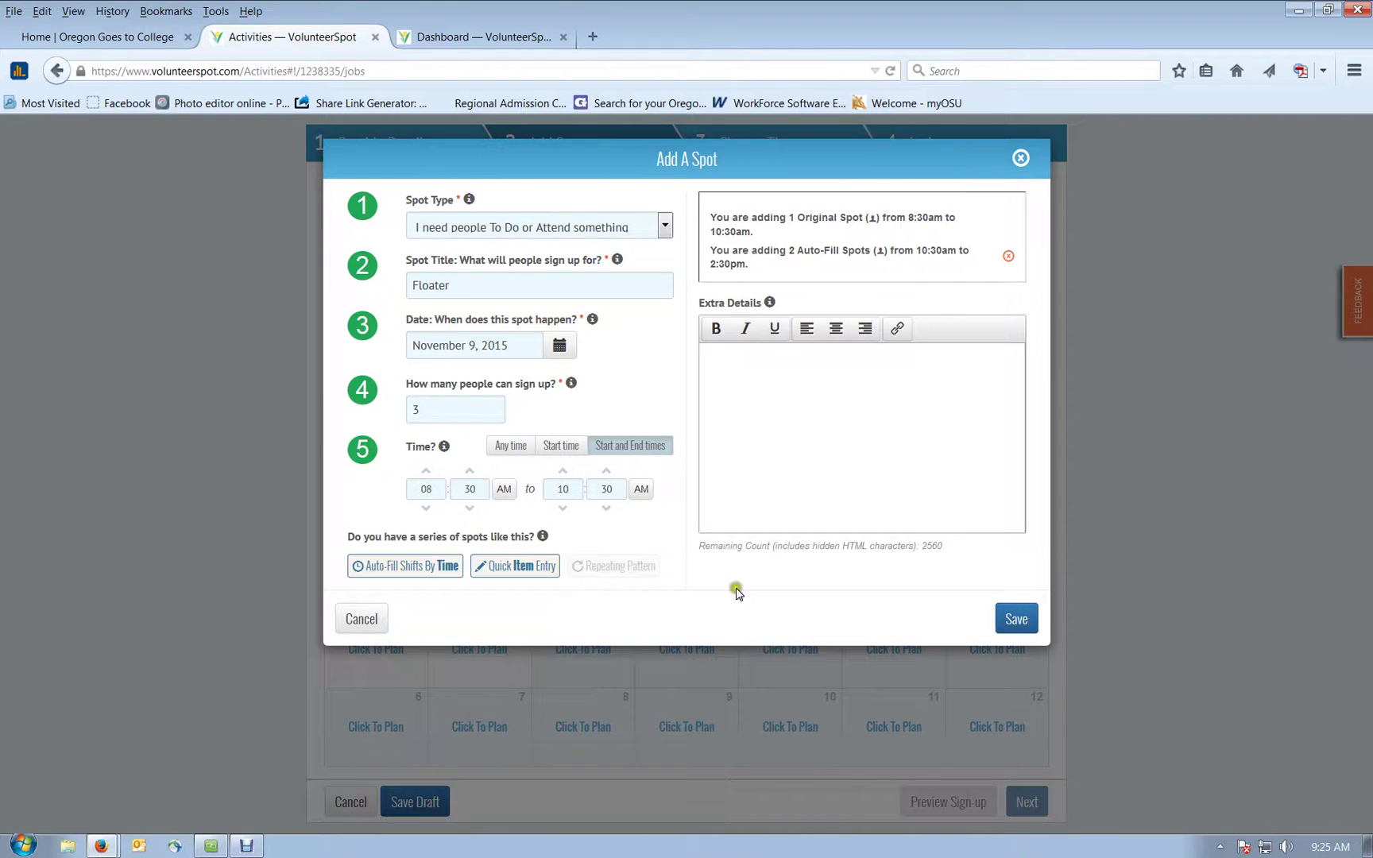
pyautogui.click(797, 230)
pyautogui.click(893, 237)
pyautogui.click(771, 255)
pyautogui.click(922, 260)
pyautogui.click(927, 263)
pyautogui.click(823, 572)
pyautogui.click(749, 433)
pyautogui.click(1027, 625)
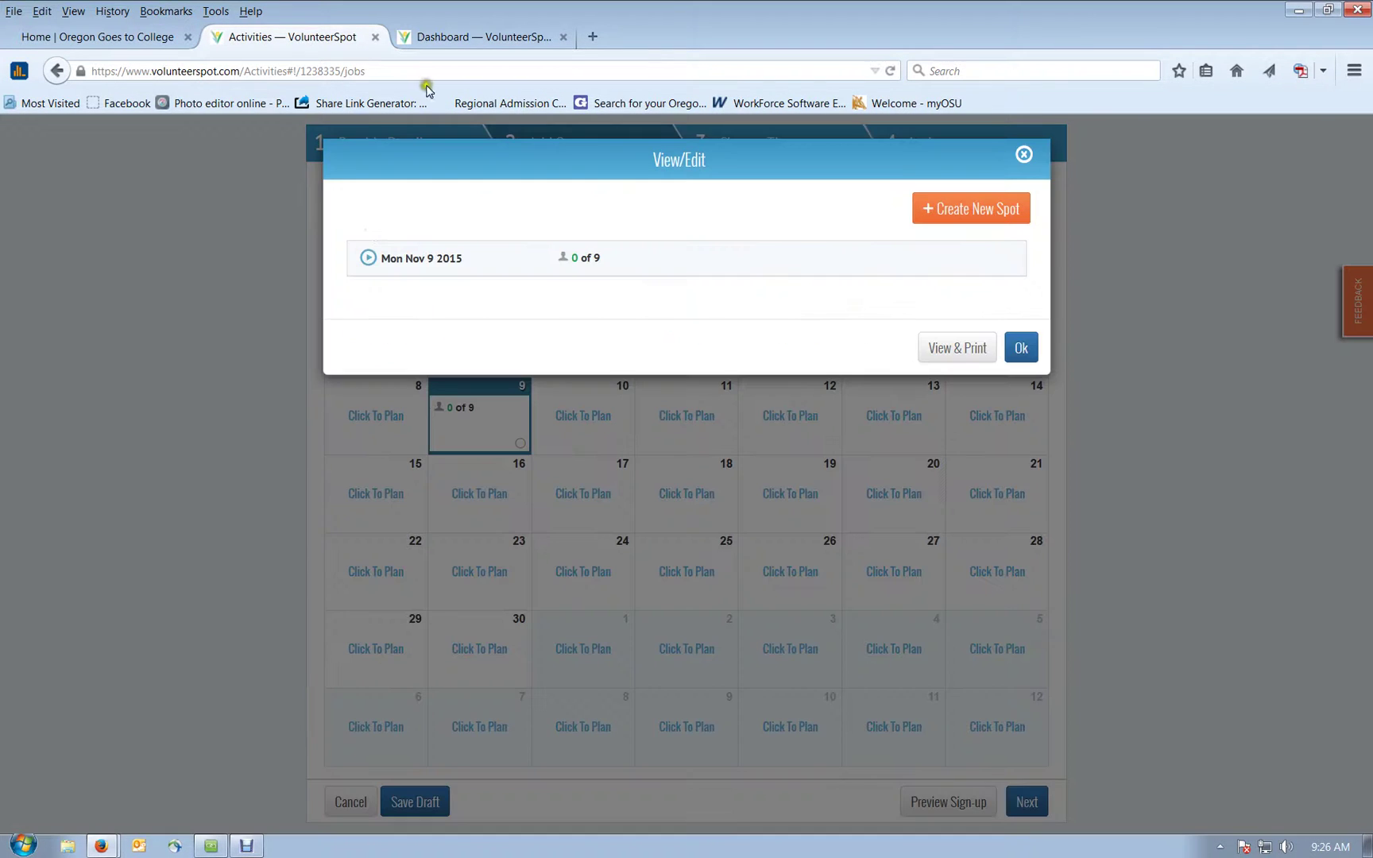
# Step: Review November 9's three Floater spots, then begin another spot for that day
pyautogui.click(373, 231)
pyautogui.click(738, 215)
pyautogui.click(933, 257)
pyautogui.click(1022, 350)
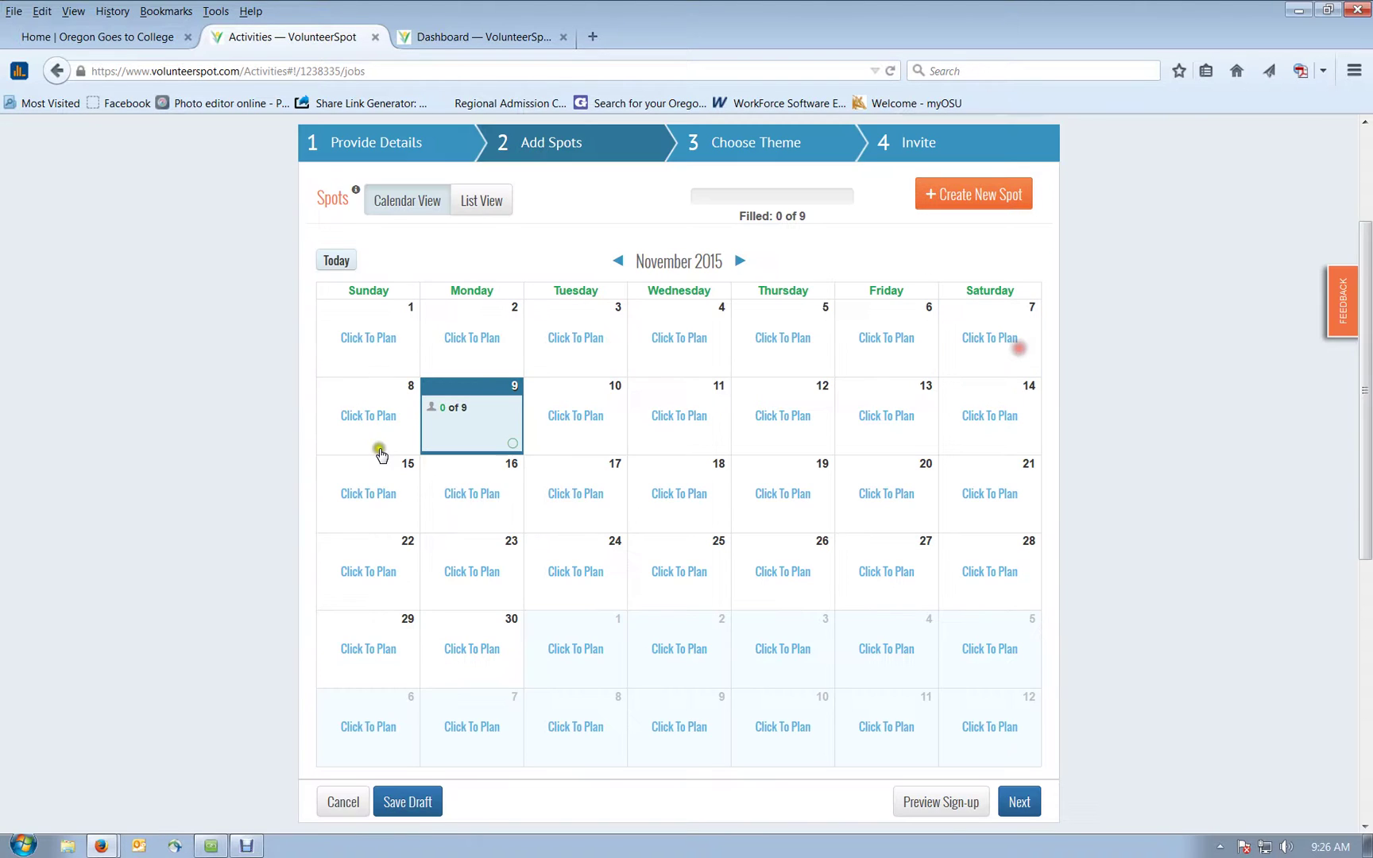
pyautogui.click(473, 436)
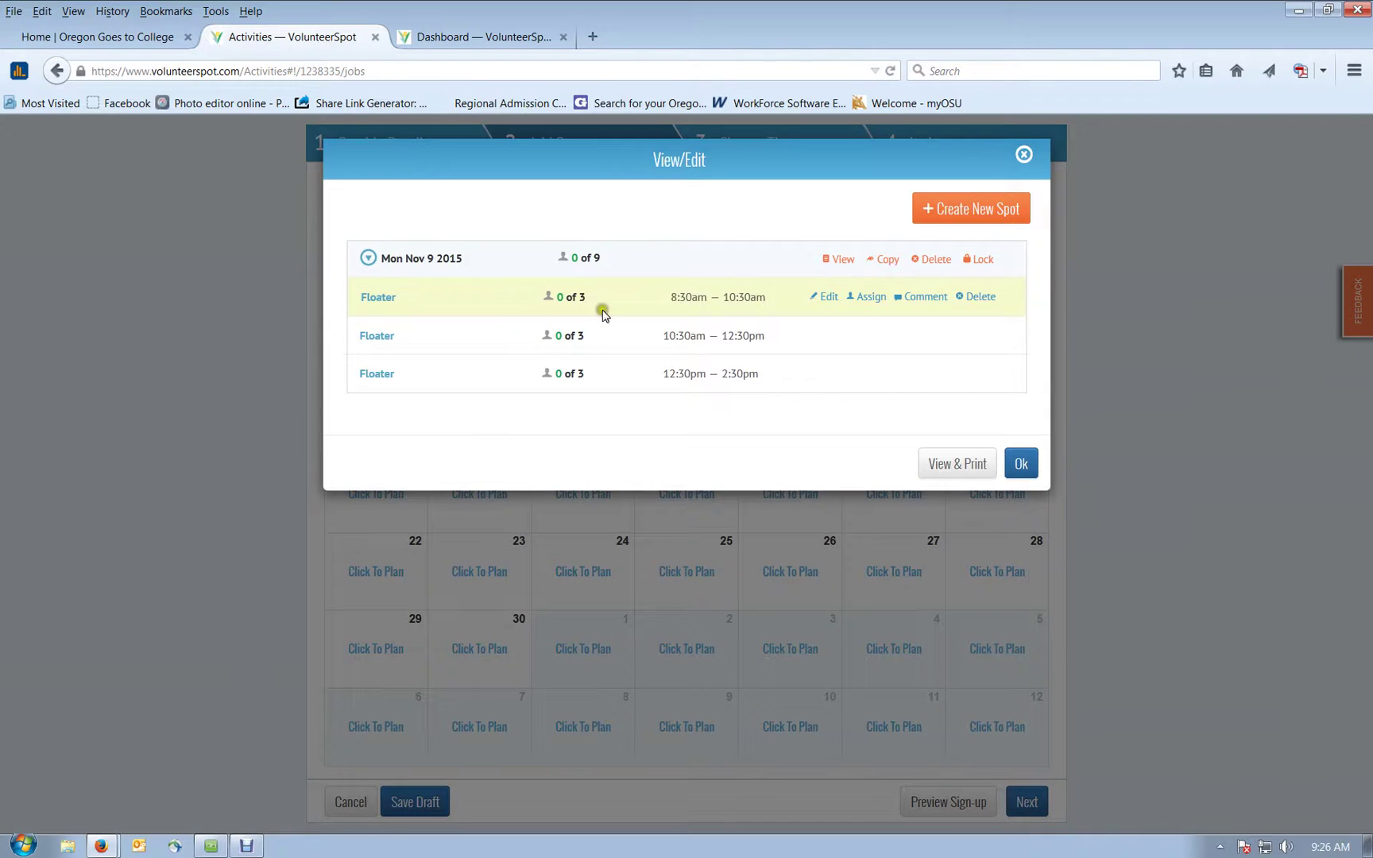
pyautogui.click(980, 212)
pyautogui.click(975, 215)
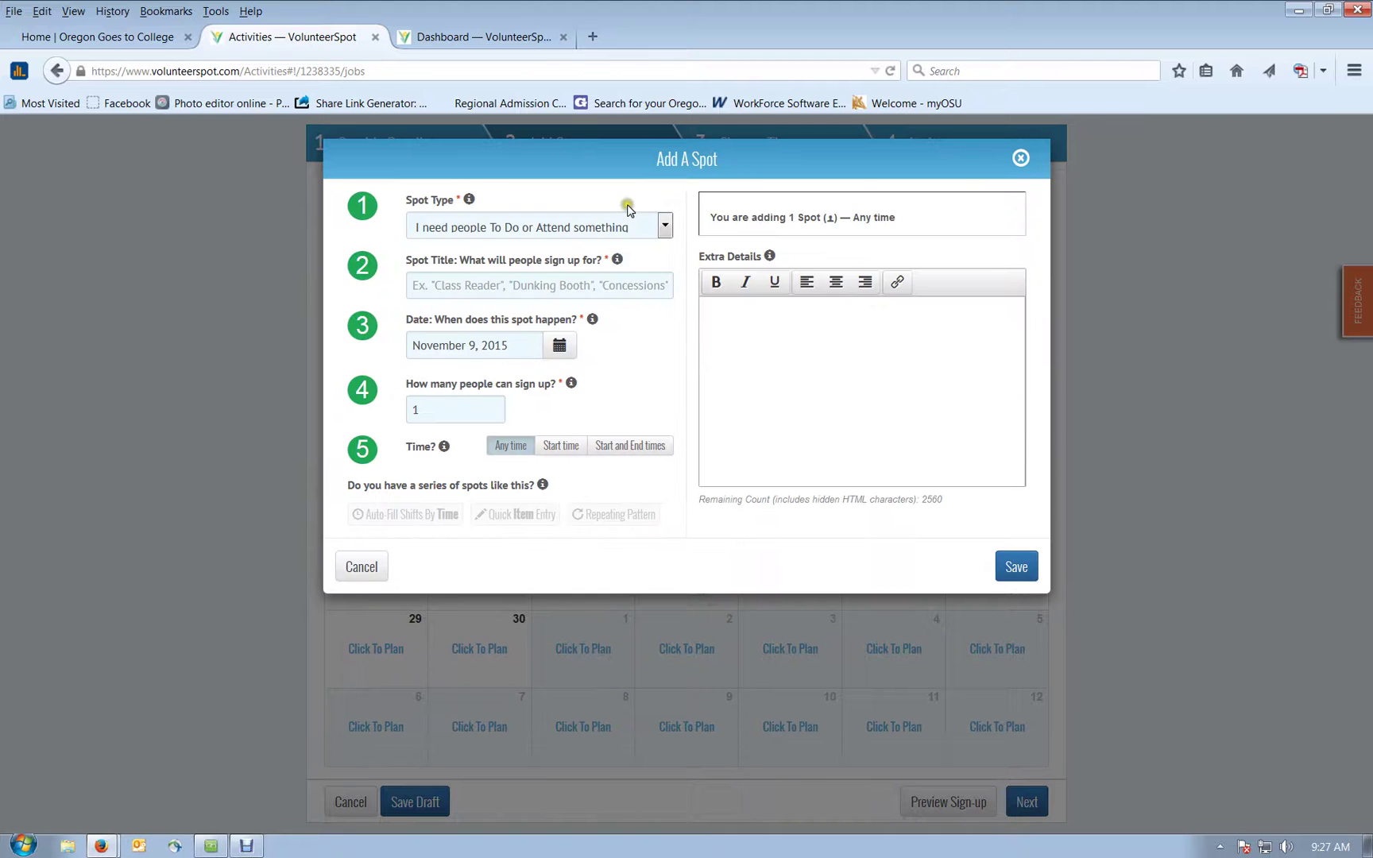
# Step: Title the November 9 spot 'Help set up' and set its start time to 08:00 AM
pyautogui.click(554, 287)
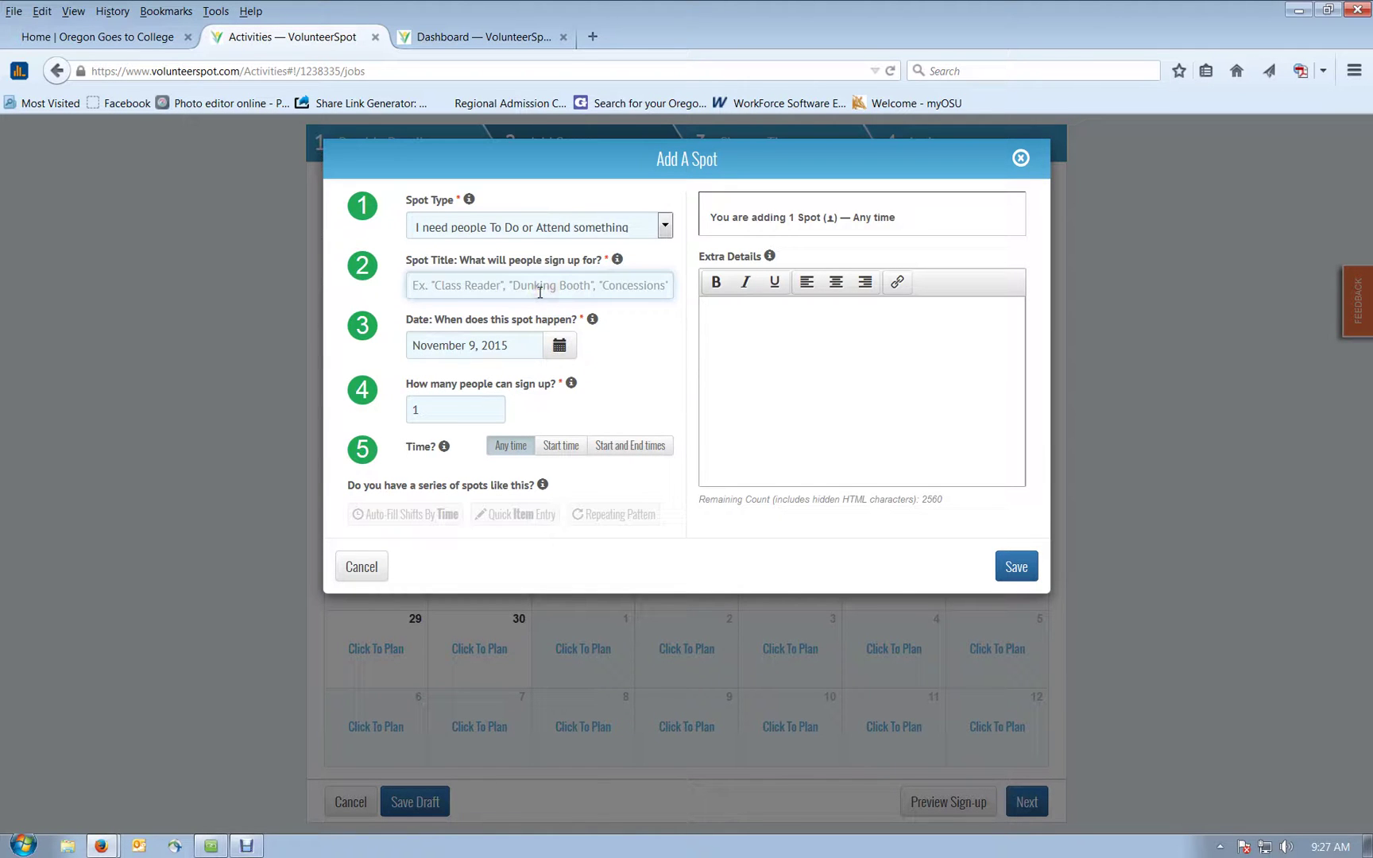
pyautogui.write('Help set up')
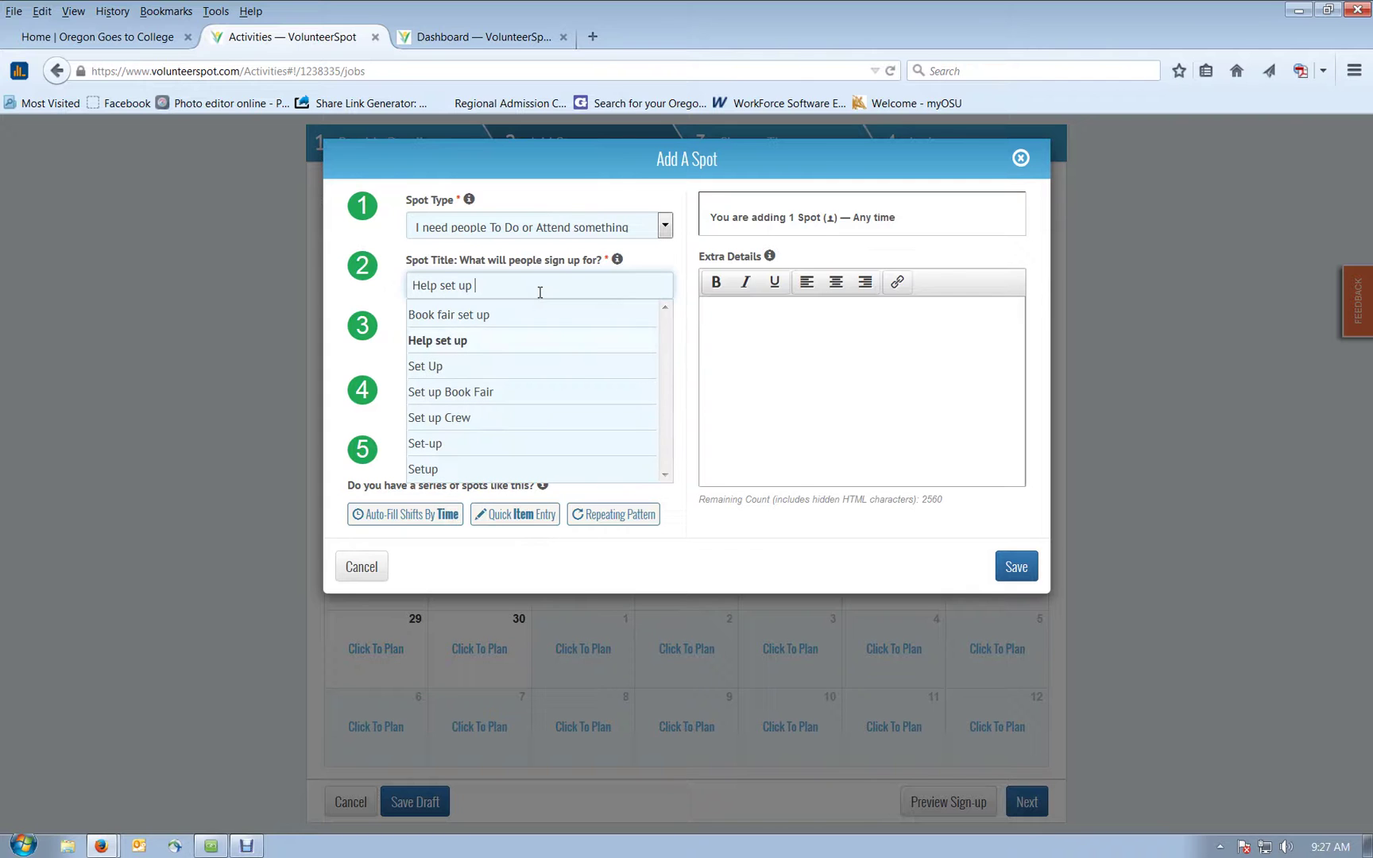
pyautogui.click(475, 344)
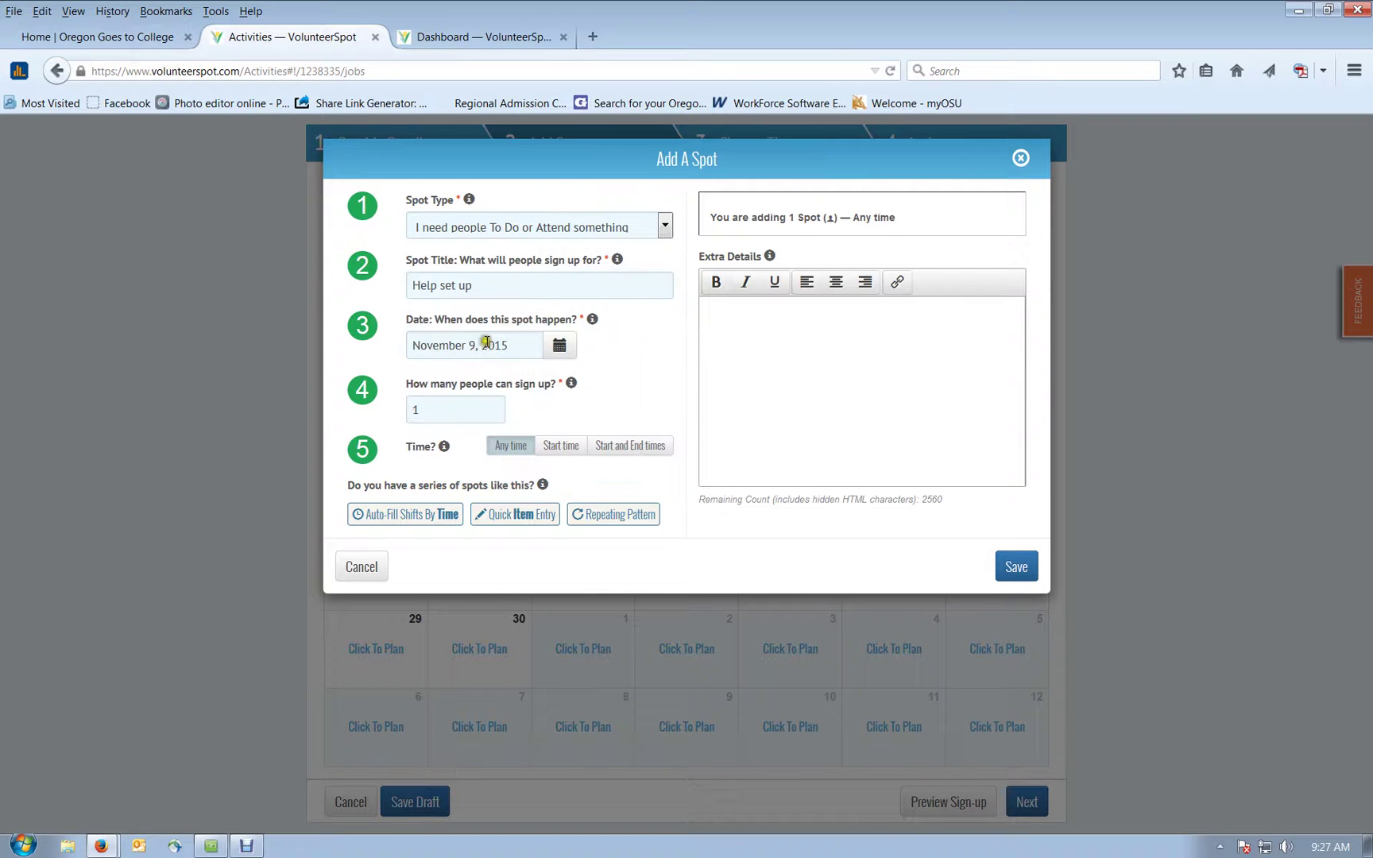
pyautogui.click(494, 451)
pyautogui.click(561, 446)
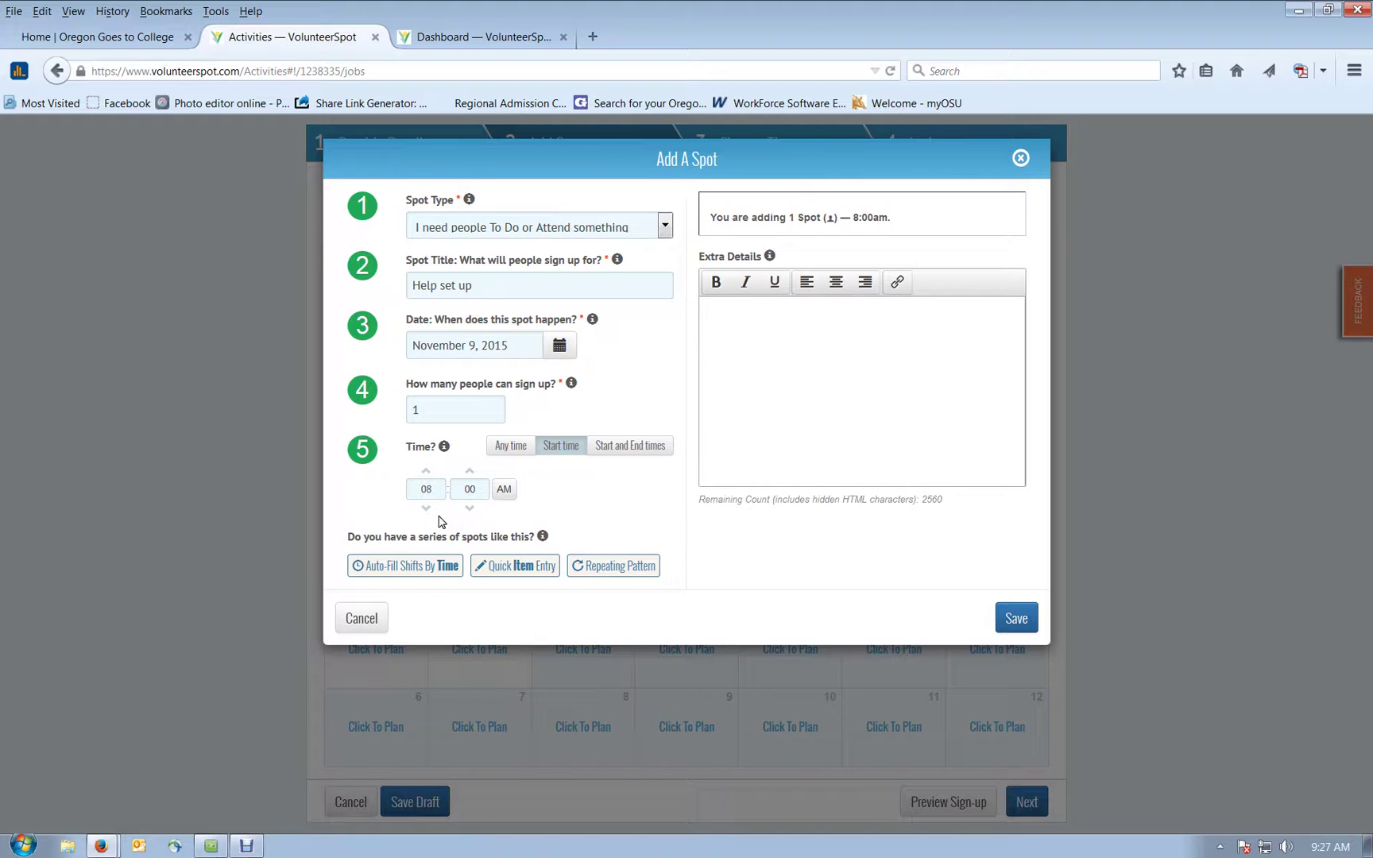
pyautogui.click(471, 410)
pyautogui.click(635, 570)
# Step: Apply a daily repeat to 'Help set up' ending November 12, 2015, giving four occurrences, and save
pyautogui.click(635, 571)
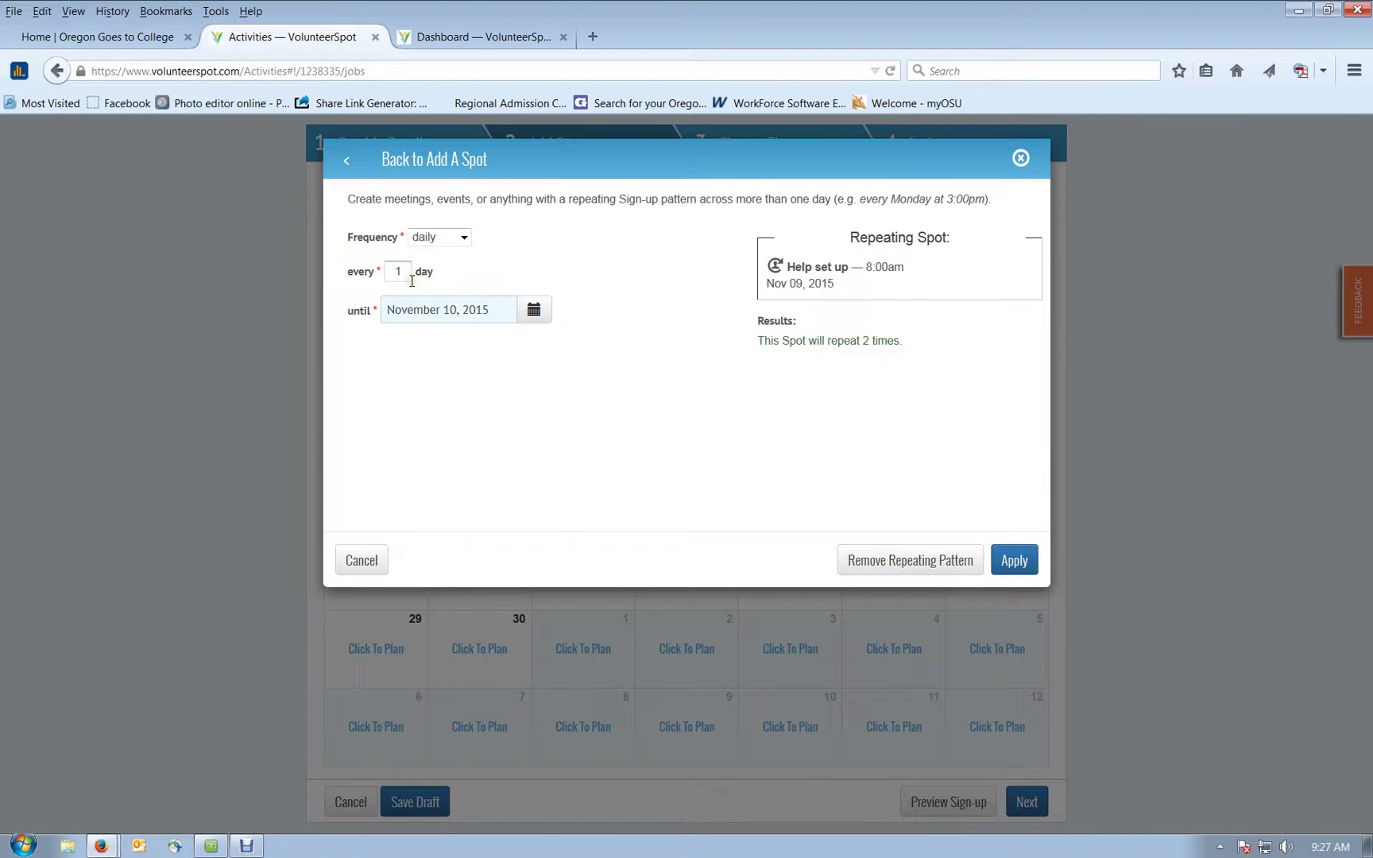
pyautogui.click(533, 309)
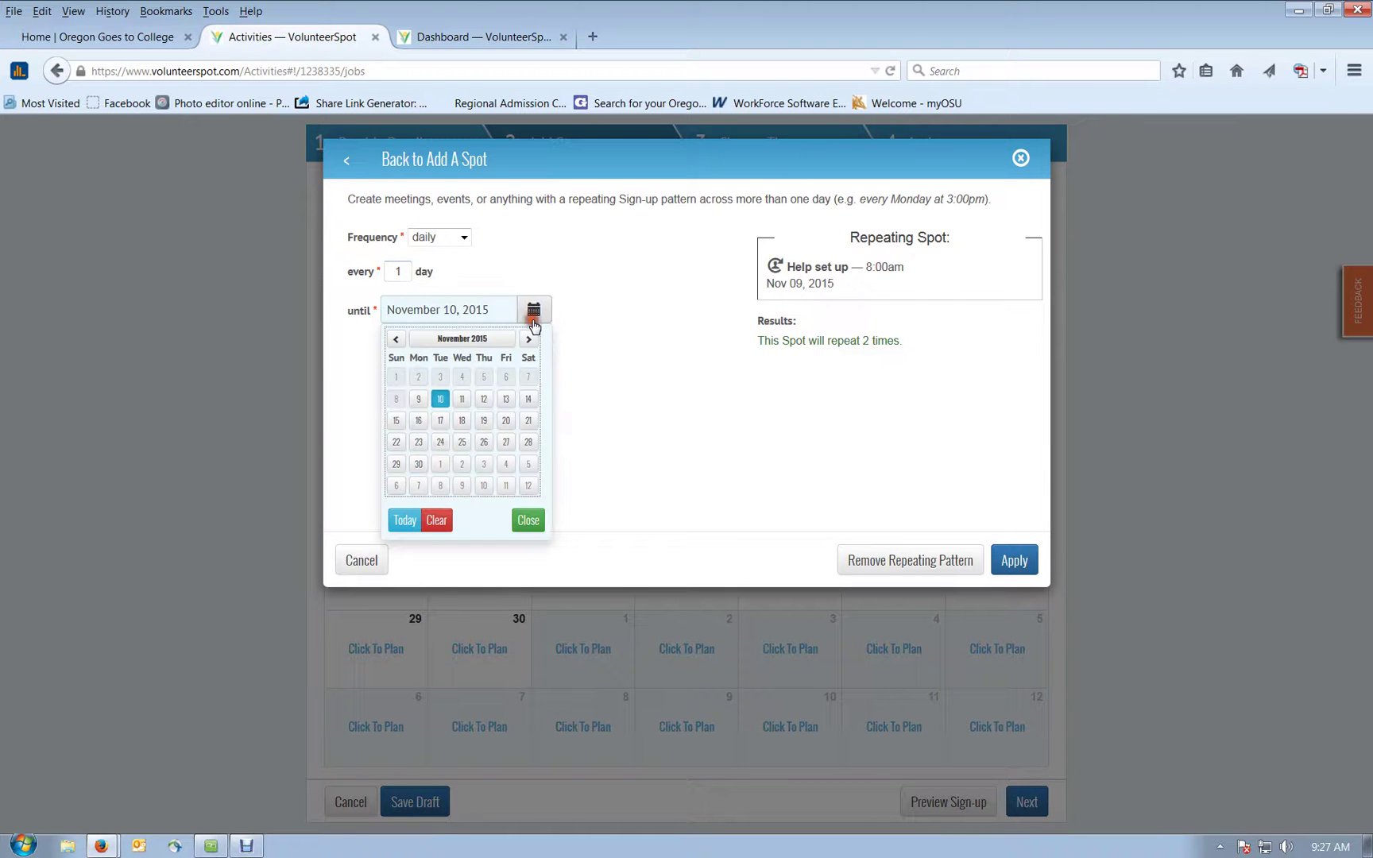
pyautogui.click(485, 402)
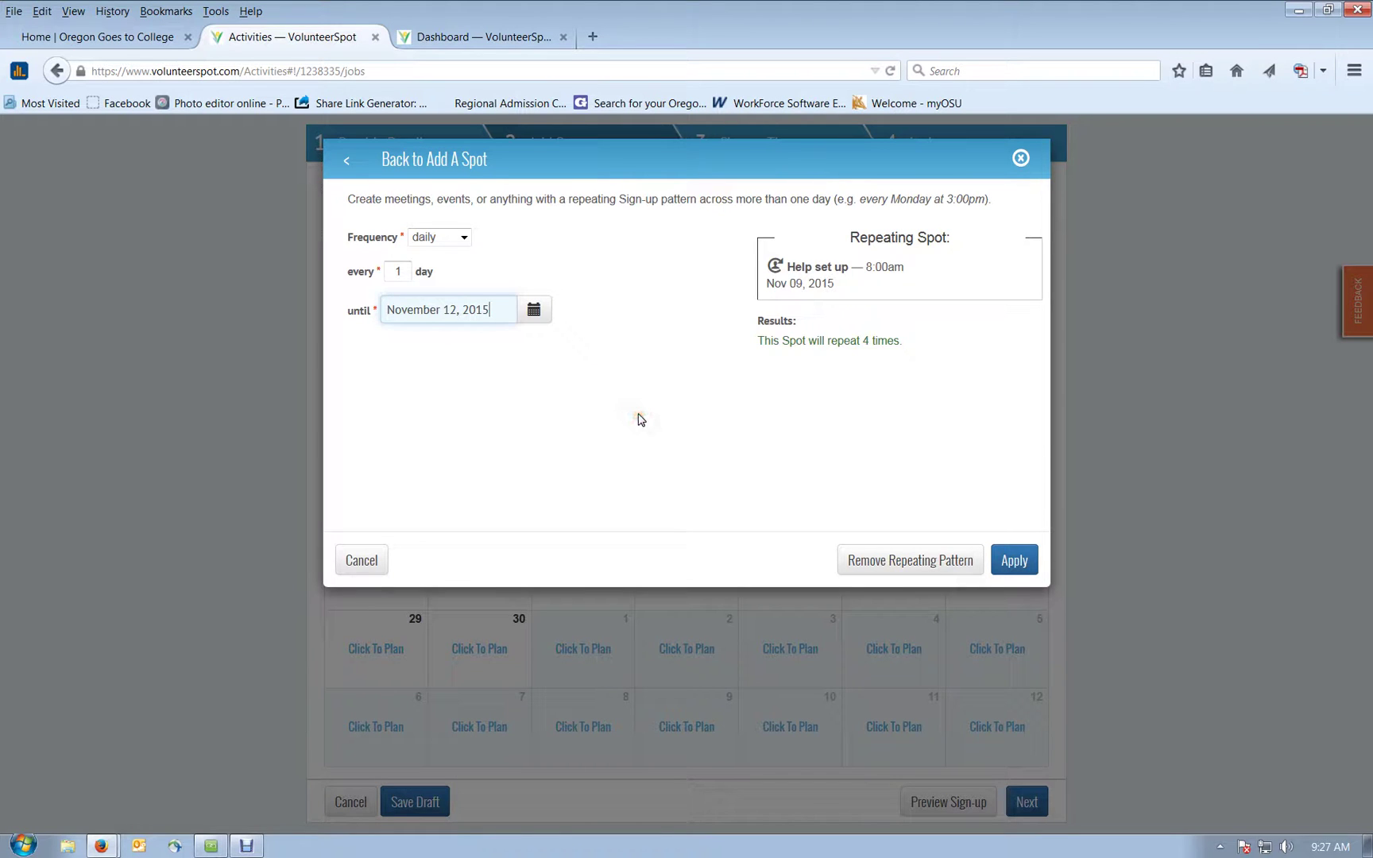
pyautogui.click(774, 383)
pyautogui.click(1015, 561)
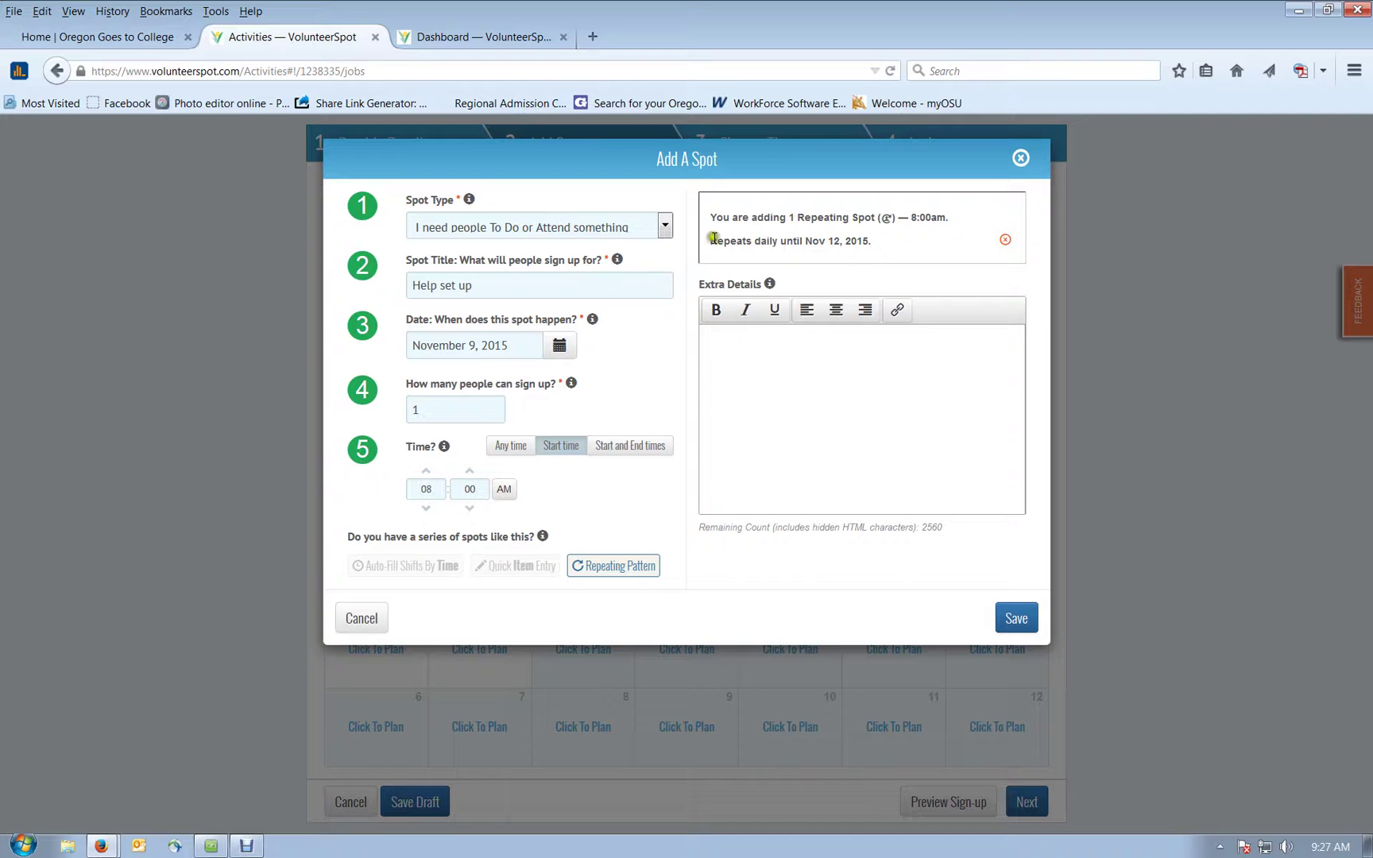
pyautogui.click(1016, 621)
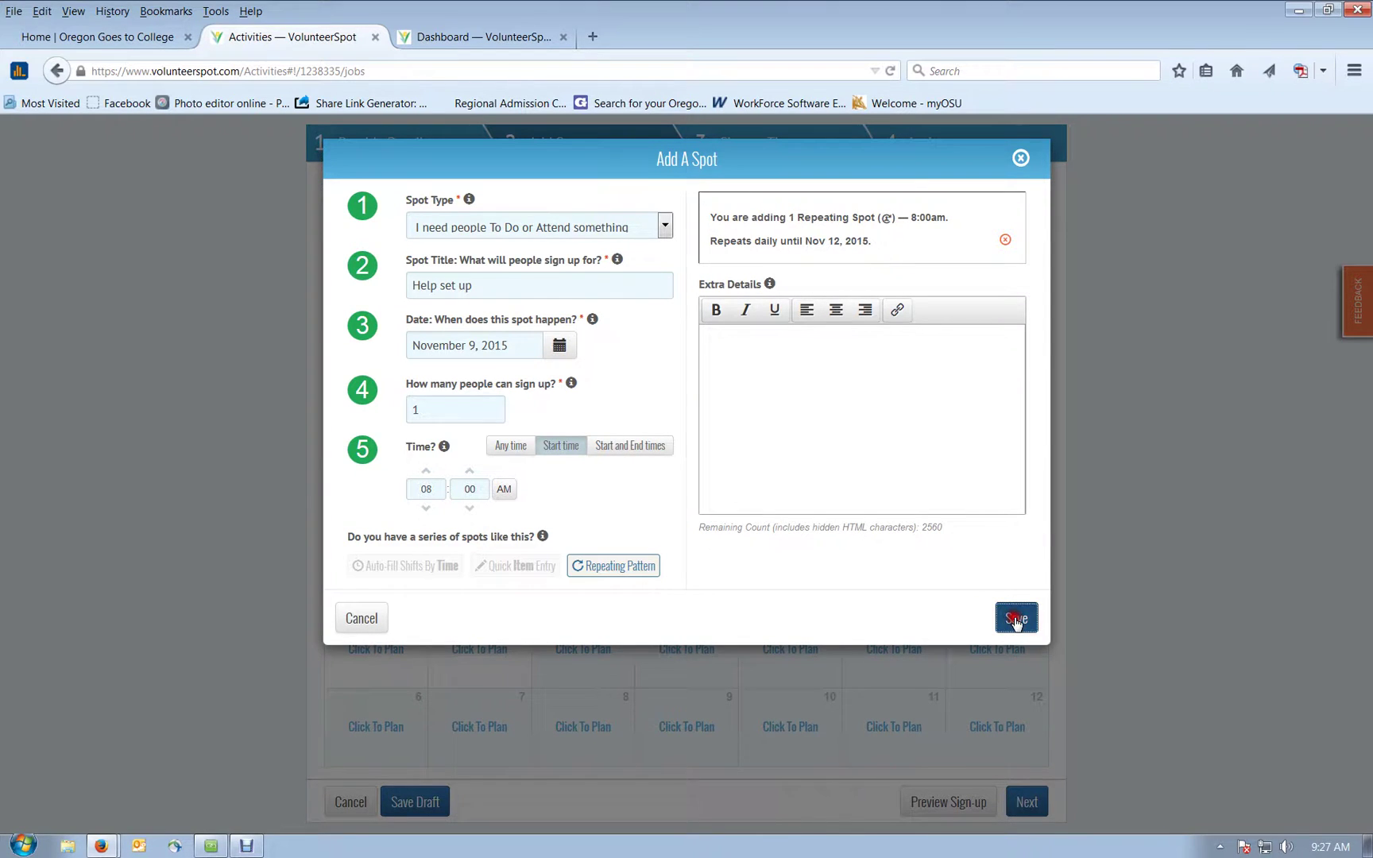
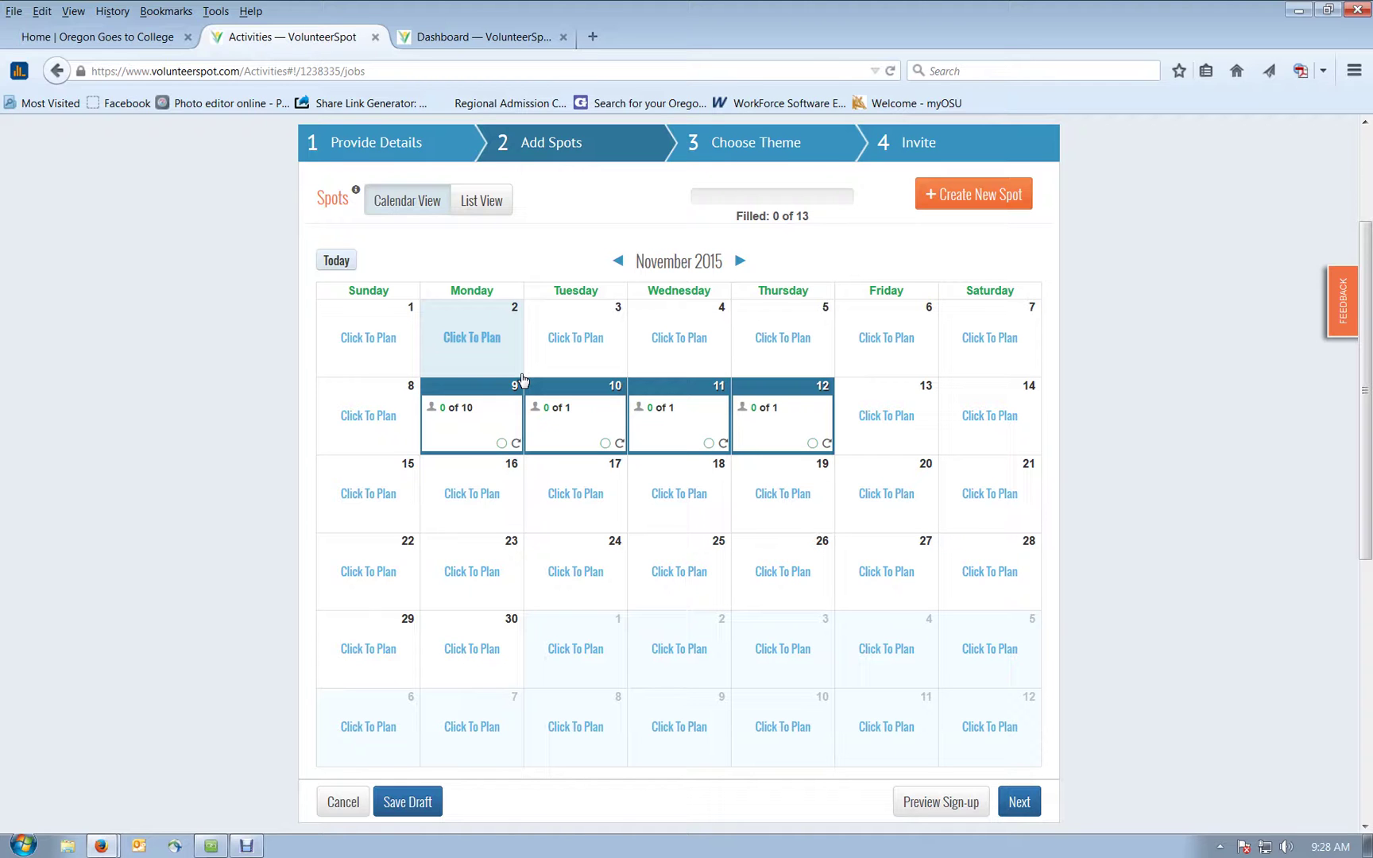
# Step: Advance the City: High School Name sign-up past Add Spots and browse the available themes
pyautogui.click(1013, 807)
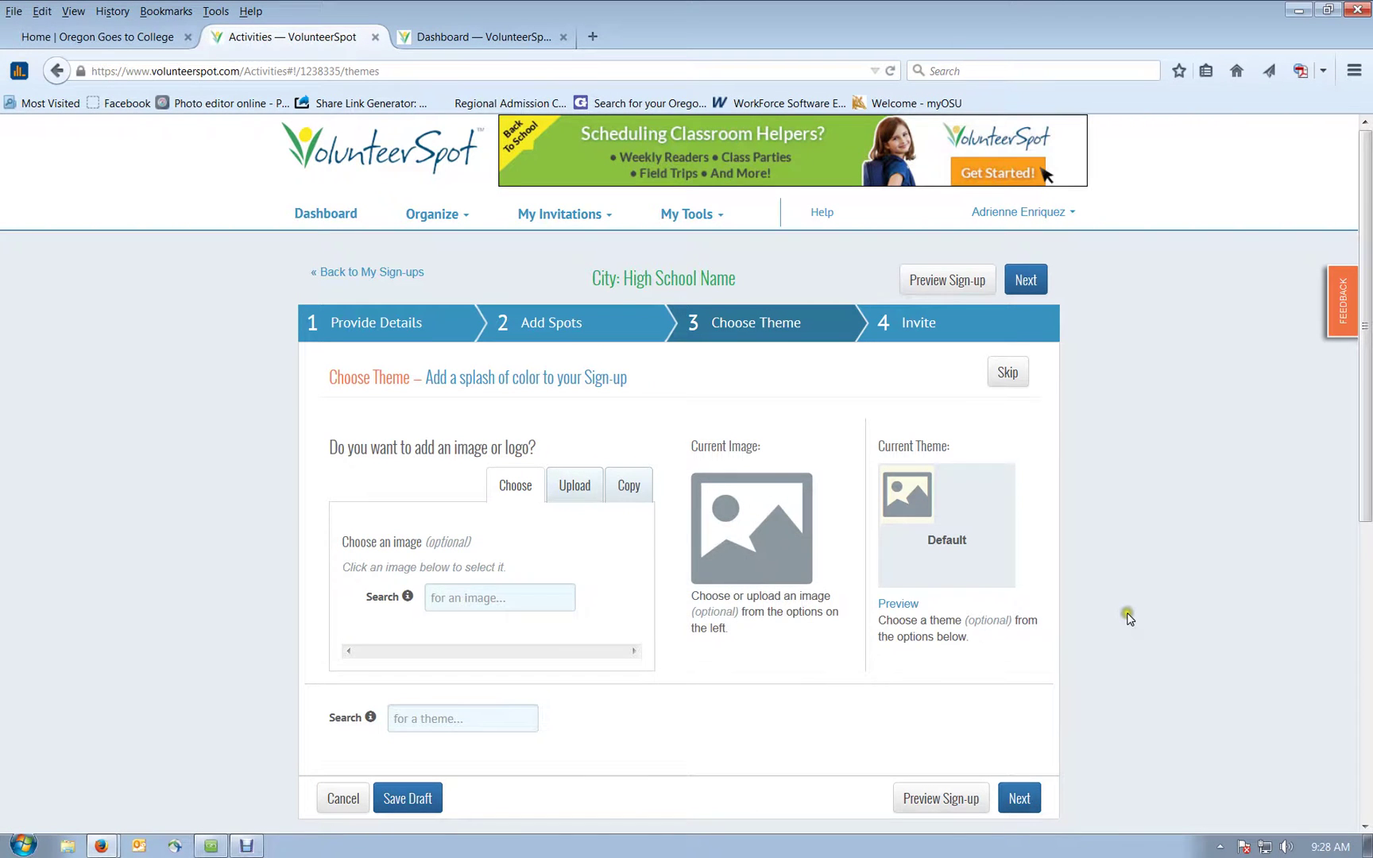
pyautogui.scroll(-3, 1142, 610)
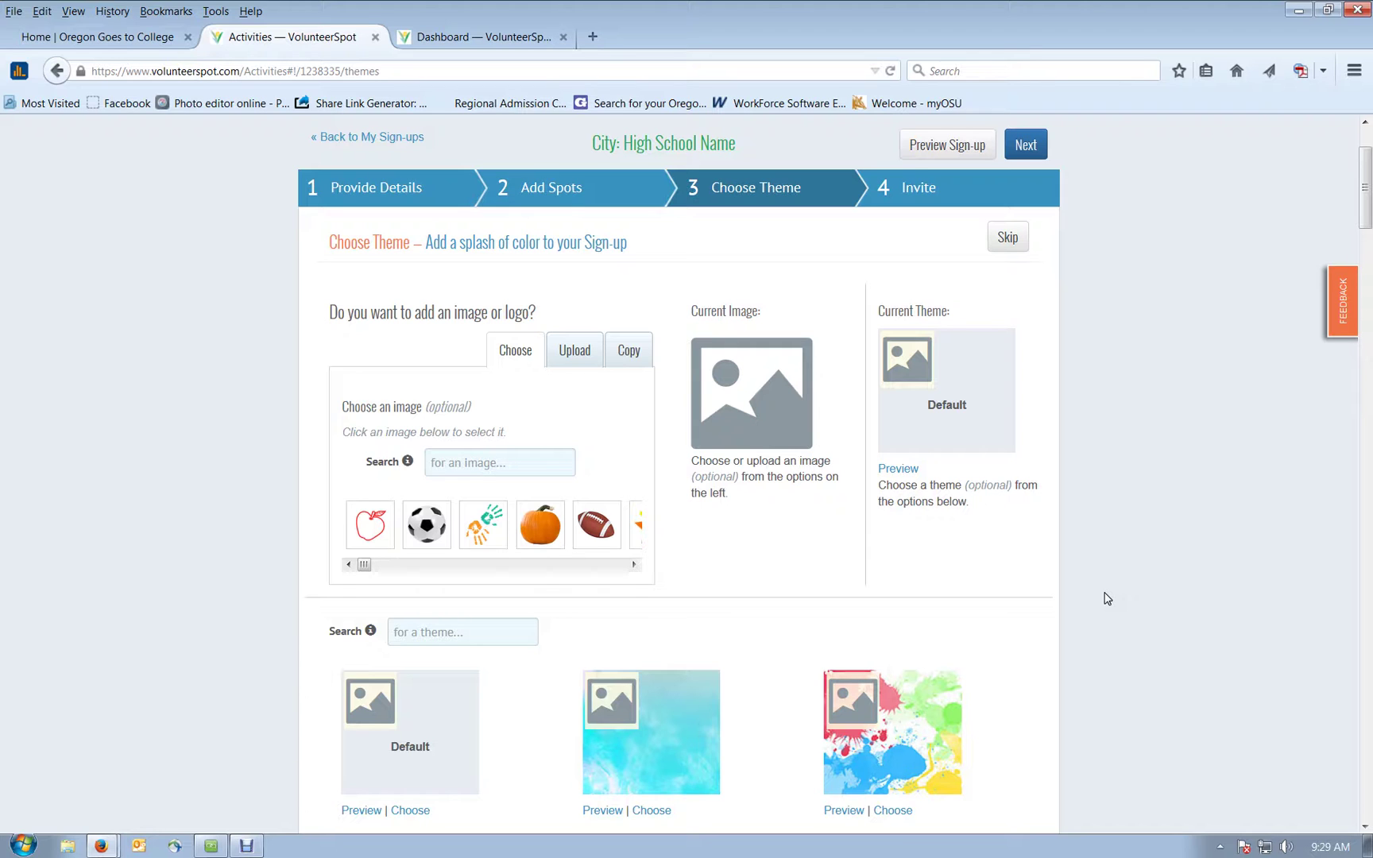
pyautogui.click(1103, 588)
pyautogui.click(1108, 586)
pyautogui.scroll(-4, 1111, 593)
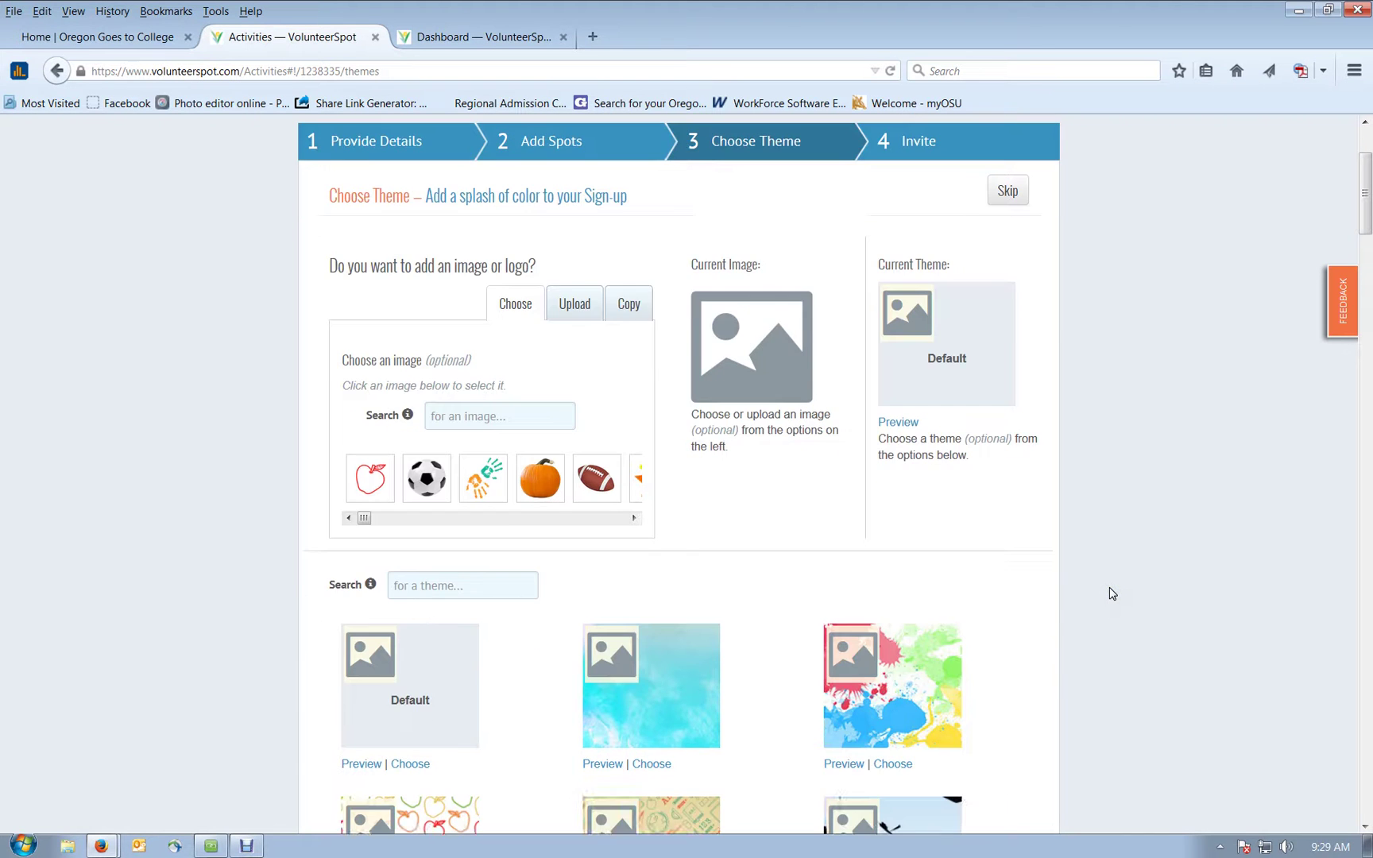
pyautogui.scroll(6, 1113, 592)
# Step: Skip the theme, then reveal and select the sign-up's short shareable link
pyautogui.click(1007, 390)
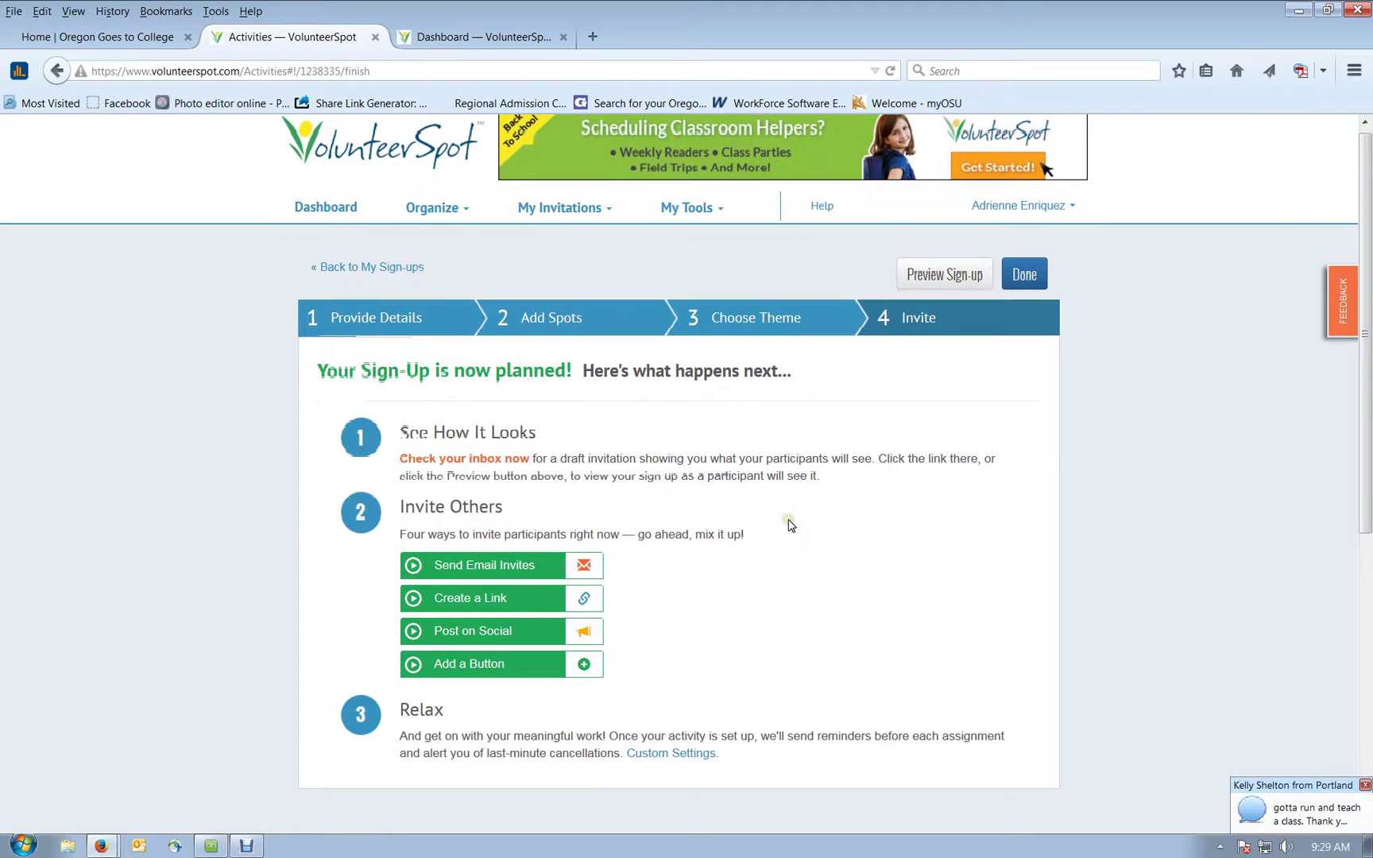
pyautogui.scroll(-1, 791, 525)
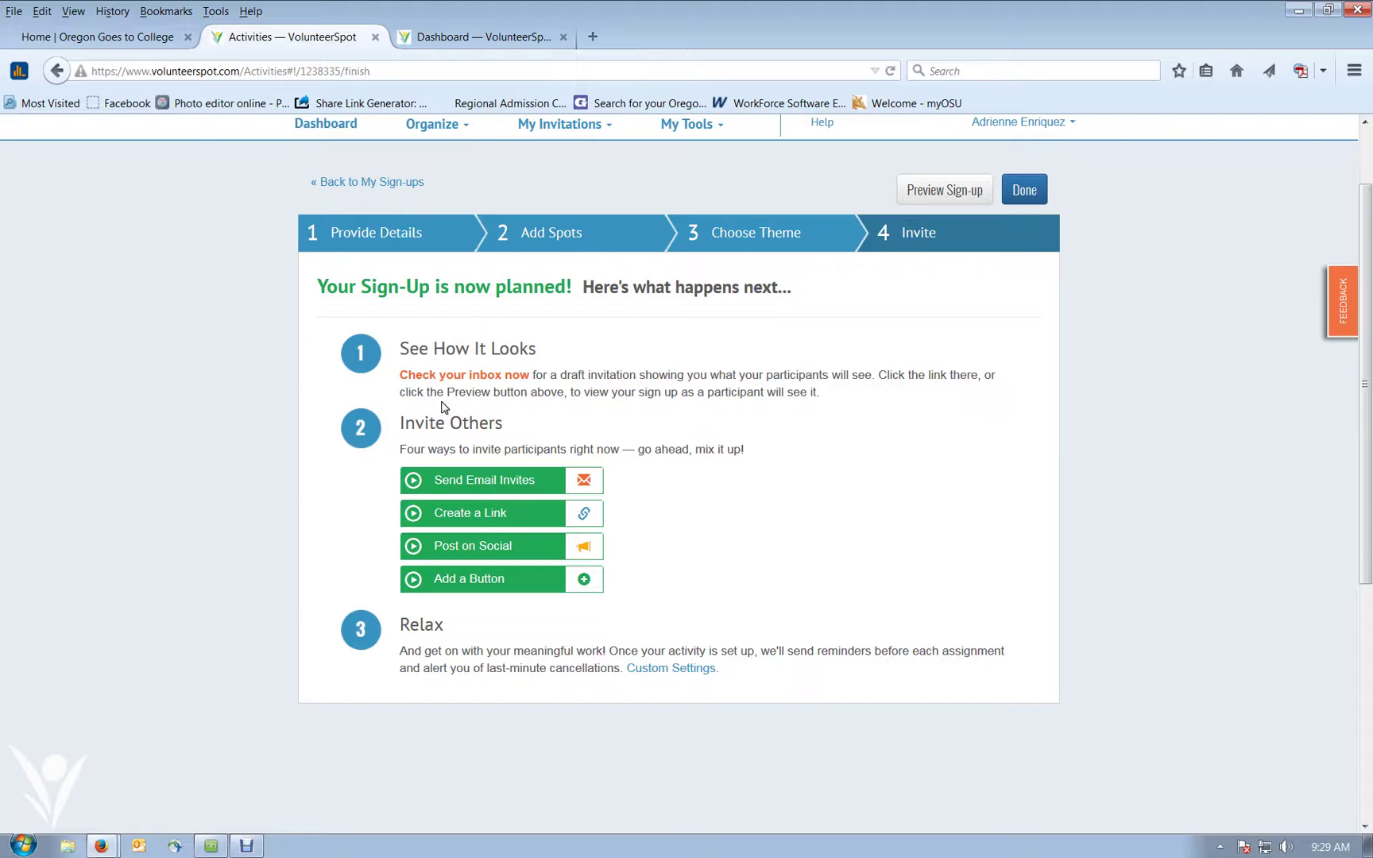
pyautogui.click(585, 442)
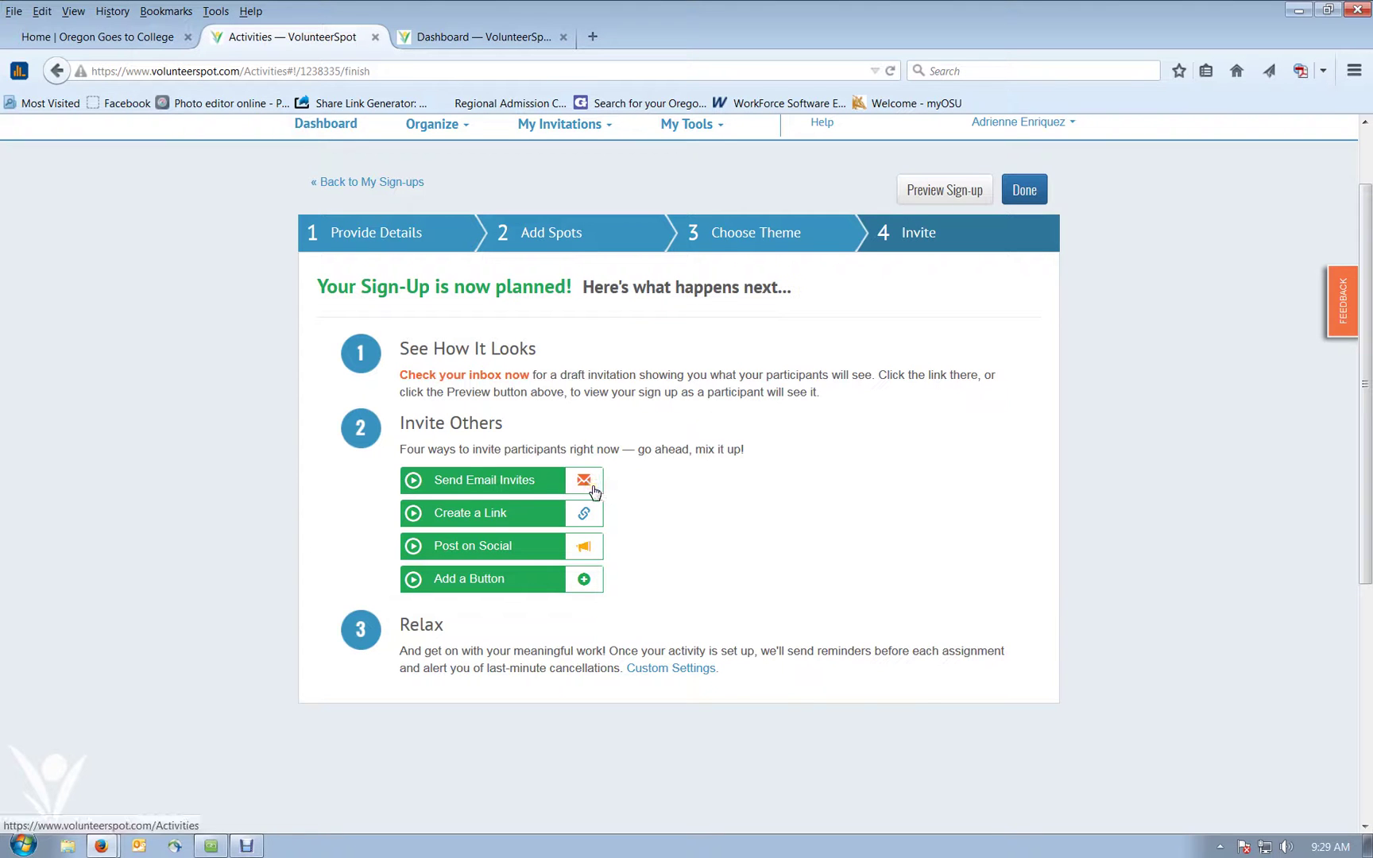
pyautogui.click(584, 514)
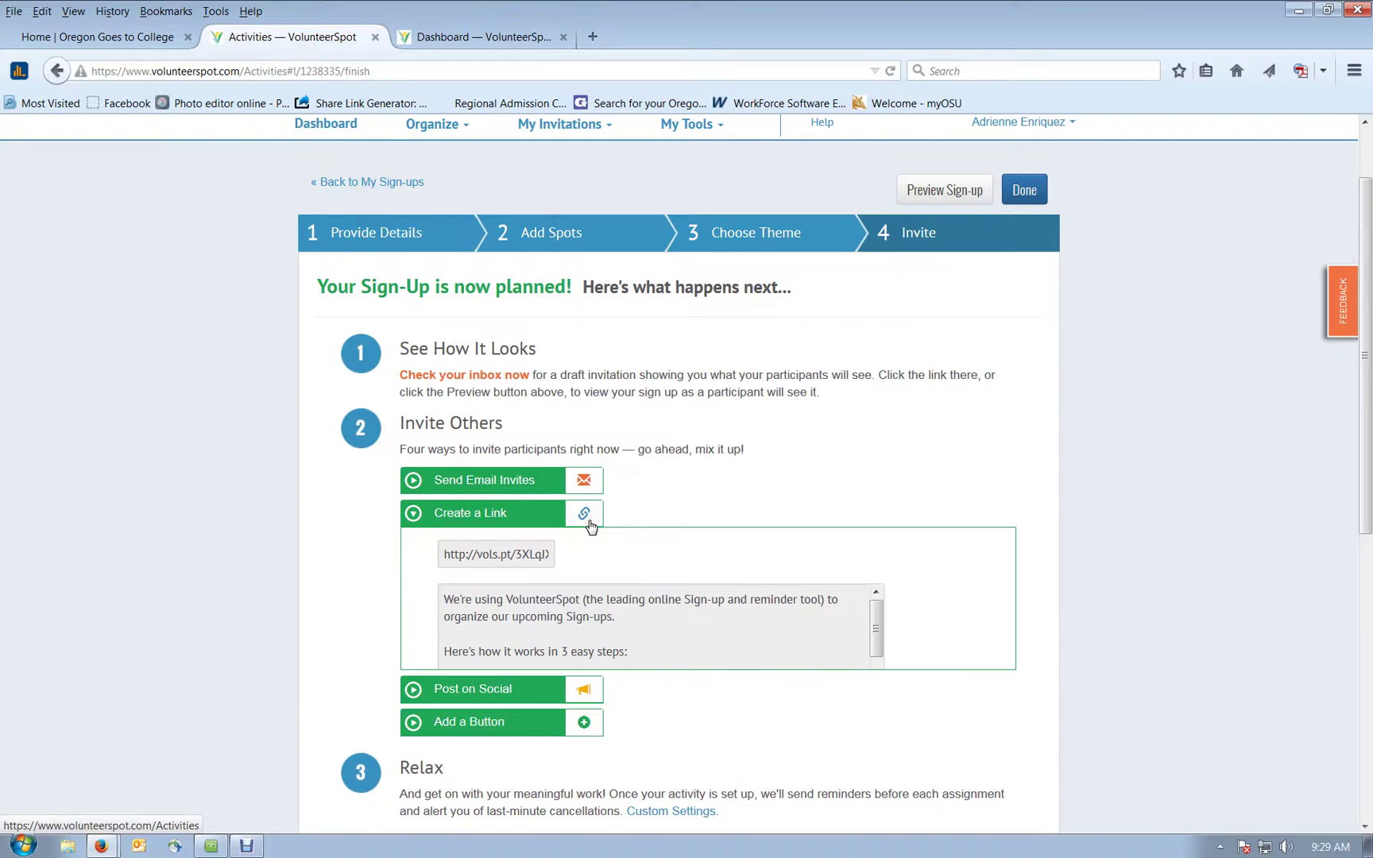
pyautogui.click(493, 562)
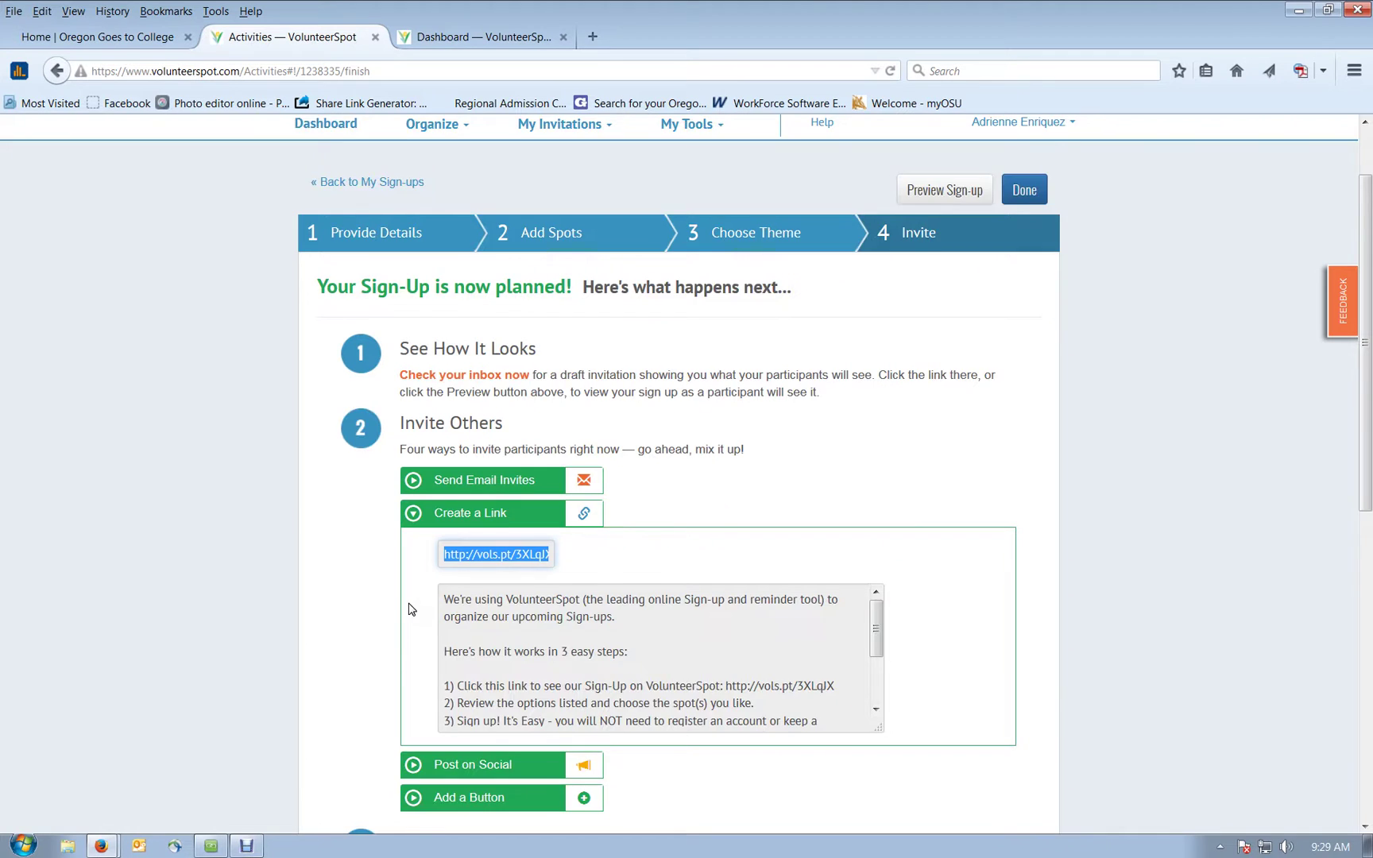
# Step: Show the social-media post options and the website sign-up button's HTML embed code
pyautogui.scroll(-4, 410, 608)
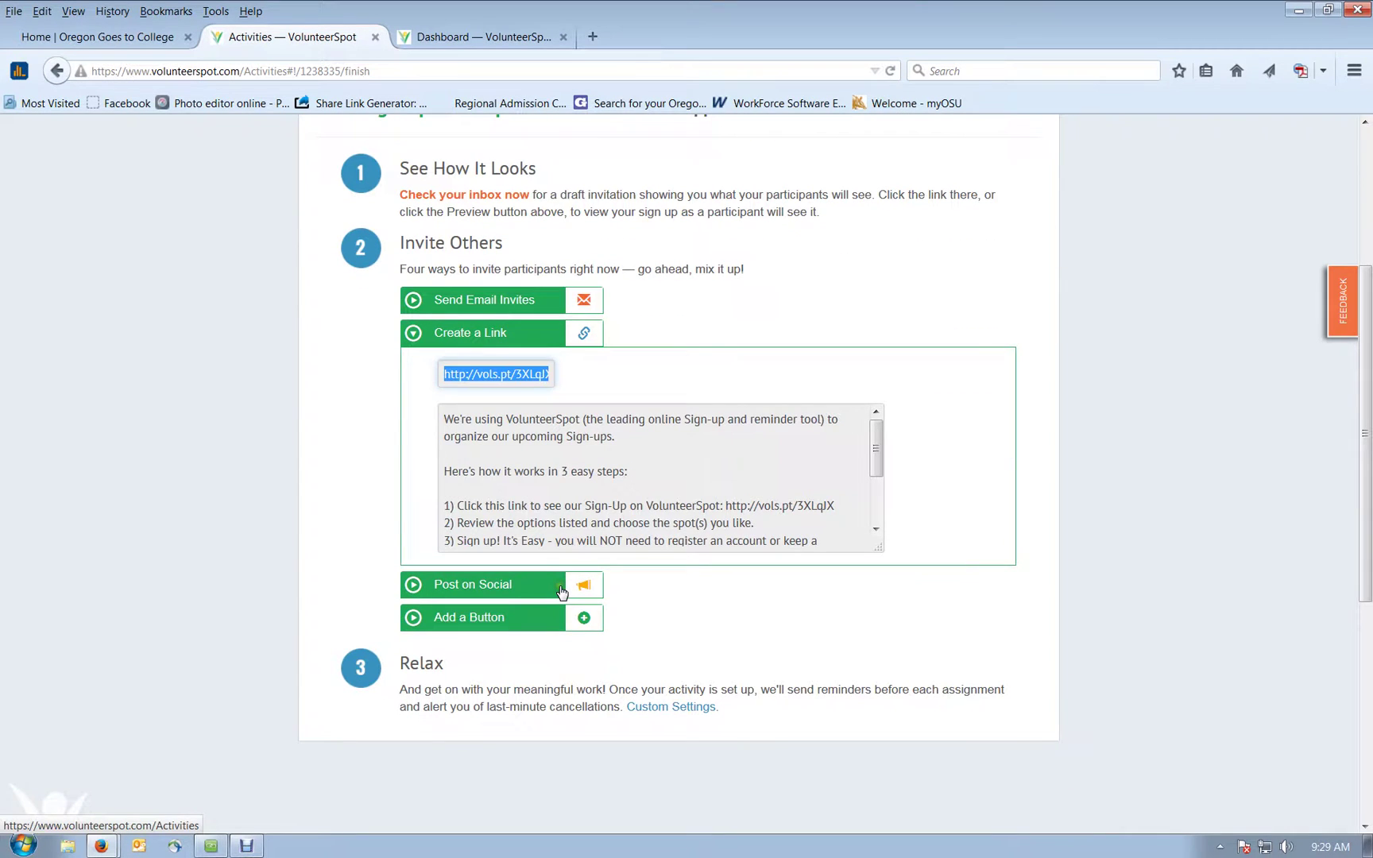
pyautogui.click(561, 591)
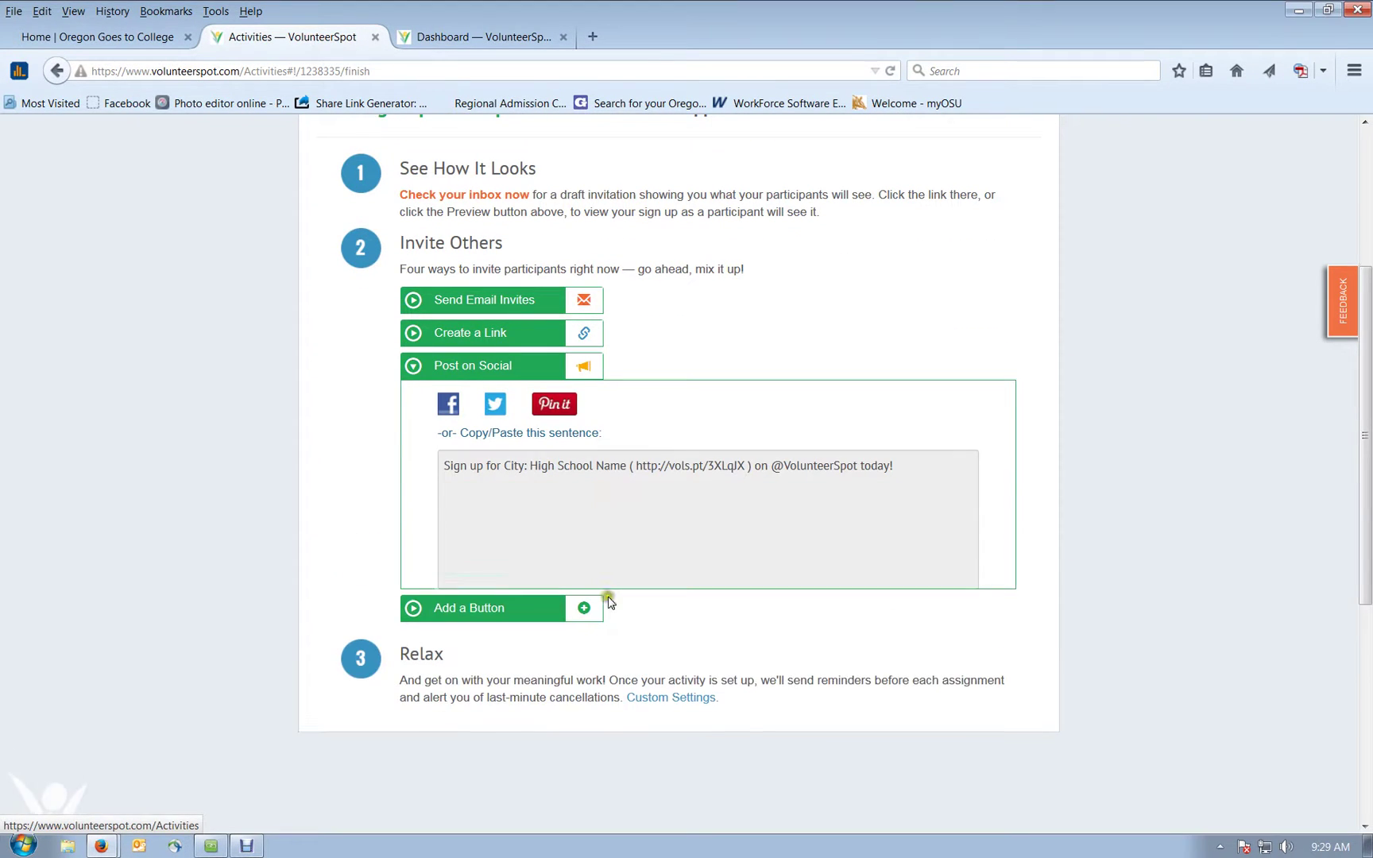
pyautogui.click(583, 532)
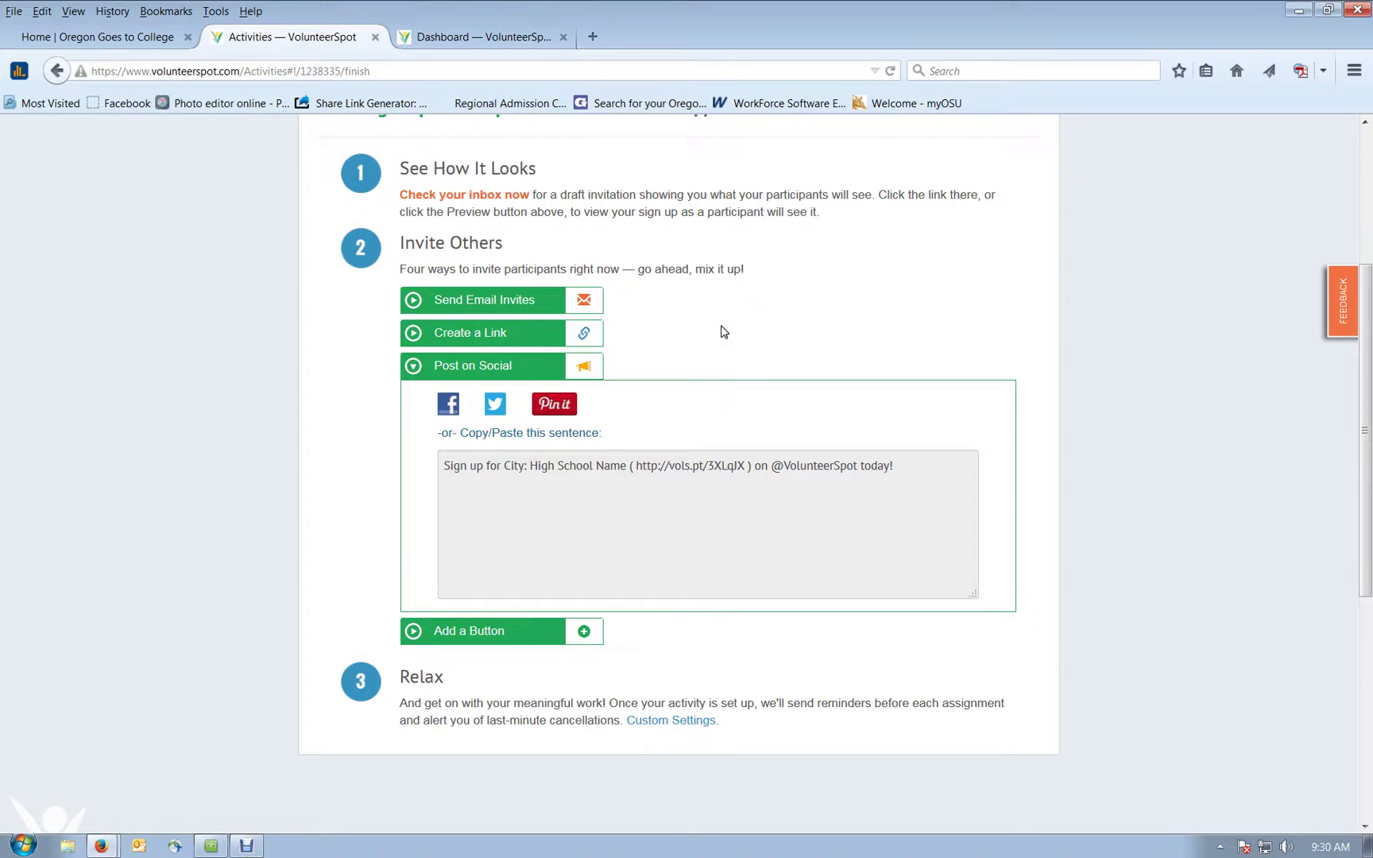
pyautogui.scroll(-3, 723, 332)
pyautogui.click(485, 466)
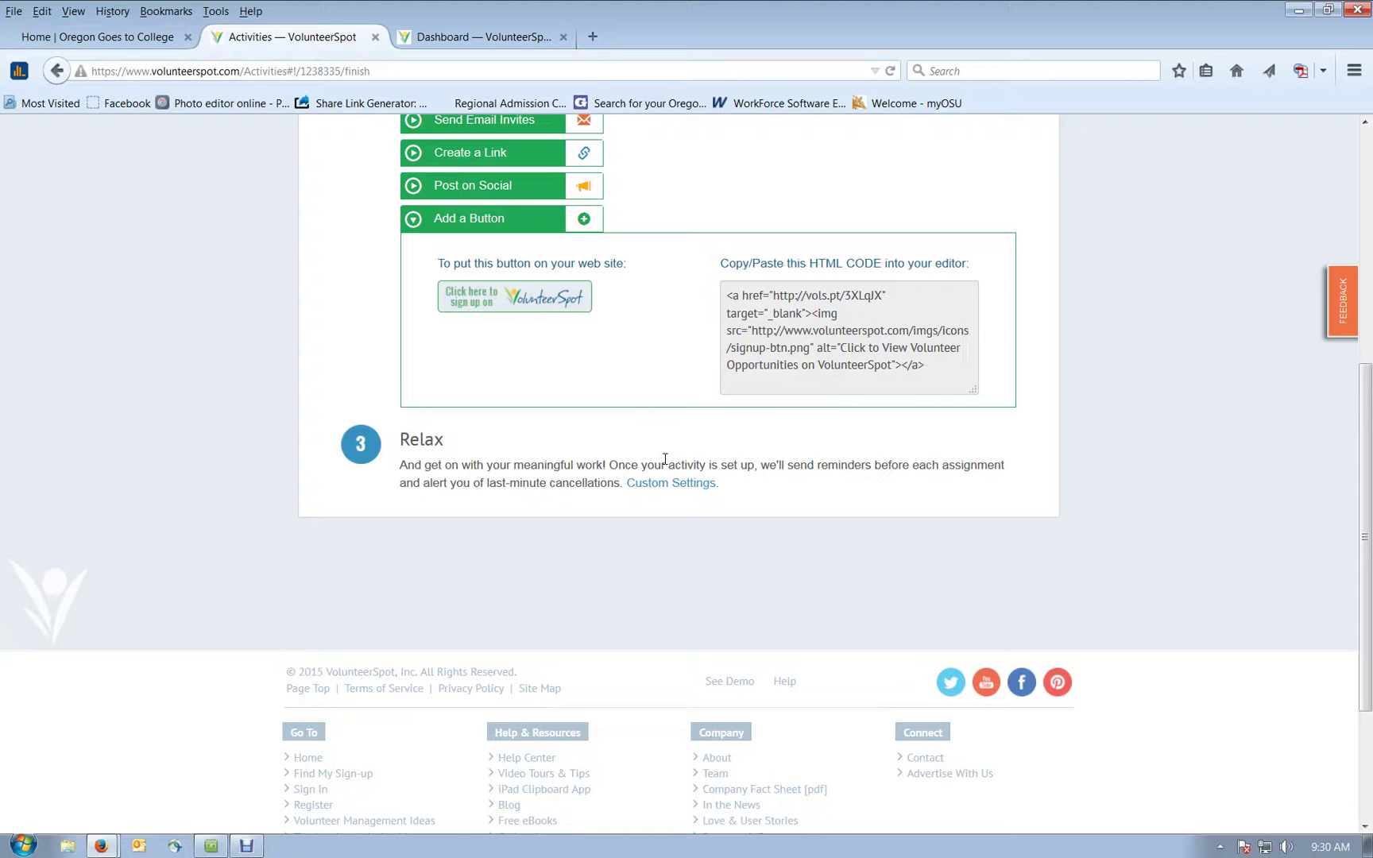
pyautogui.scroll(6, 672, 459)
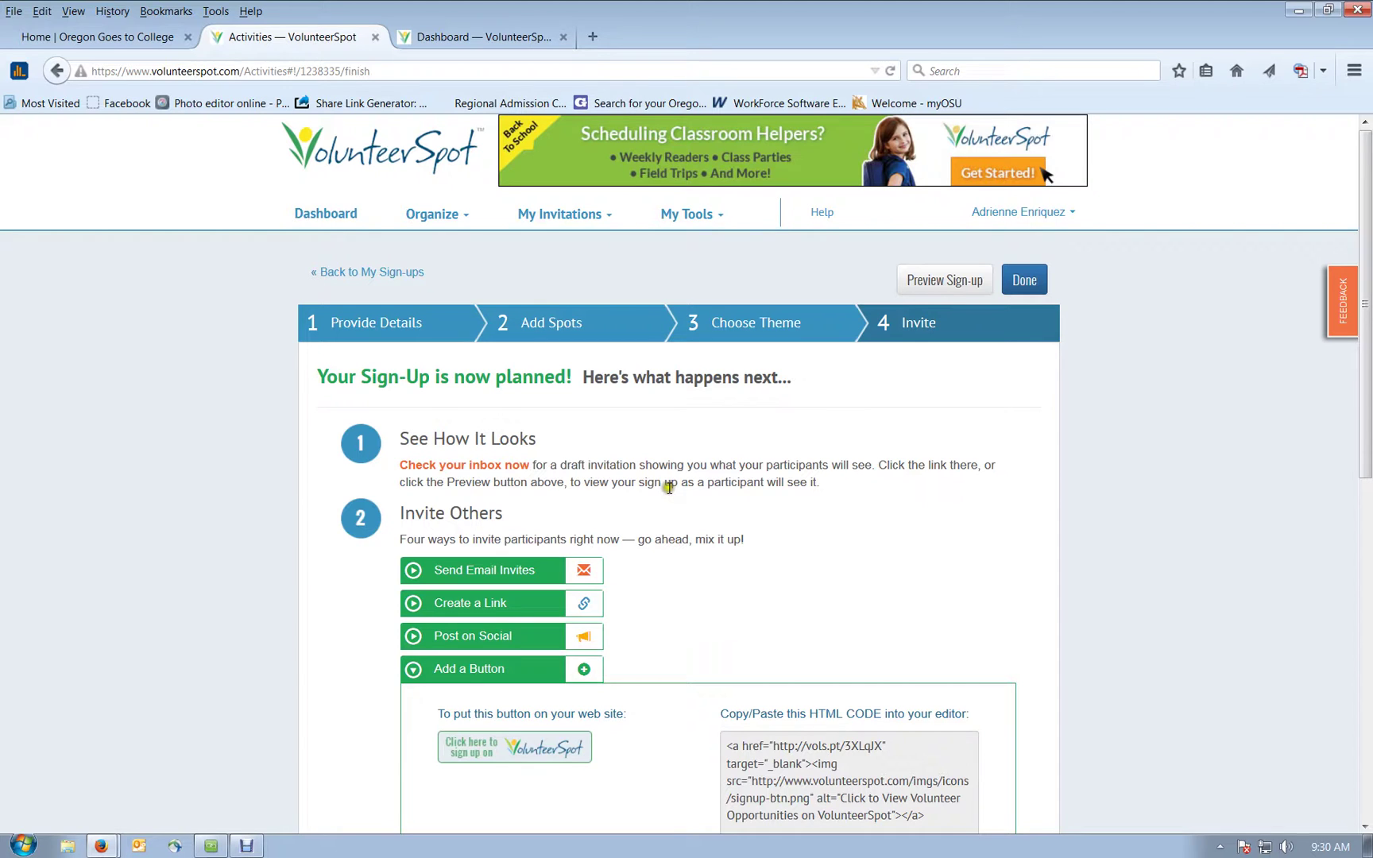
# Step: From the Dashboard, open CITY High School's CAW Event sign-up and review its spots
pyautogui.click(463, 214)
pyautogui.click(348, 216)
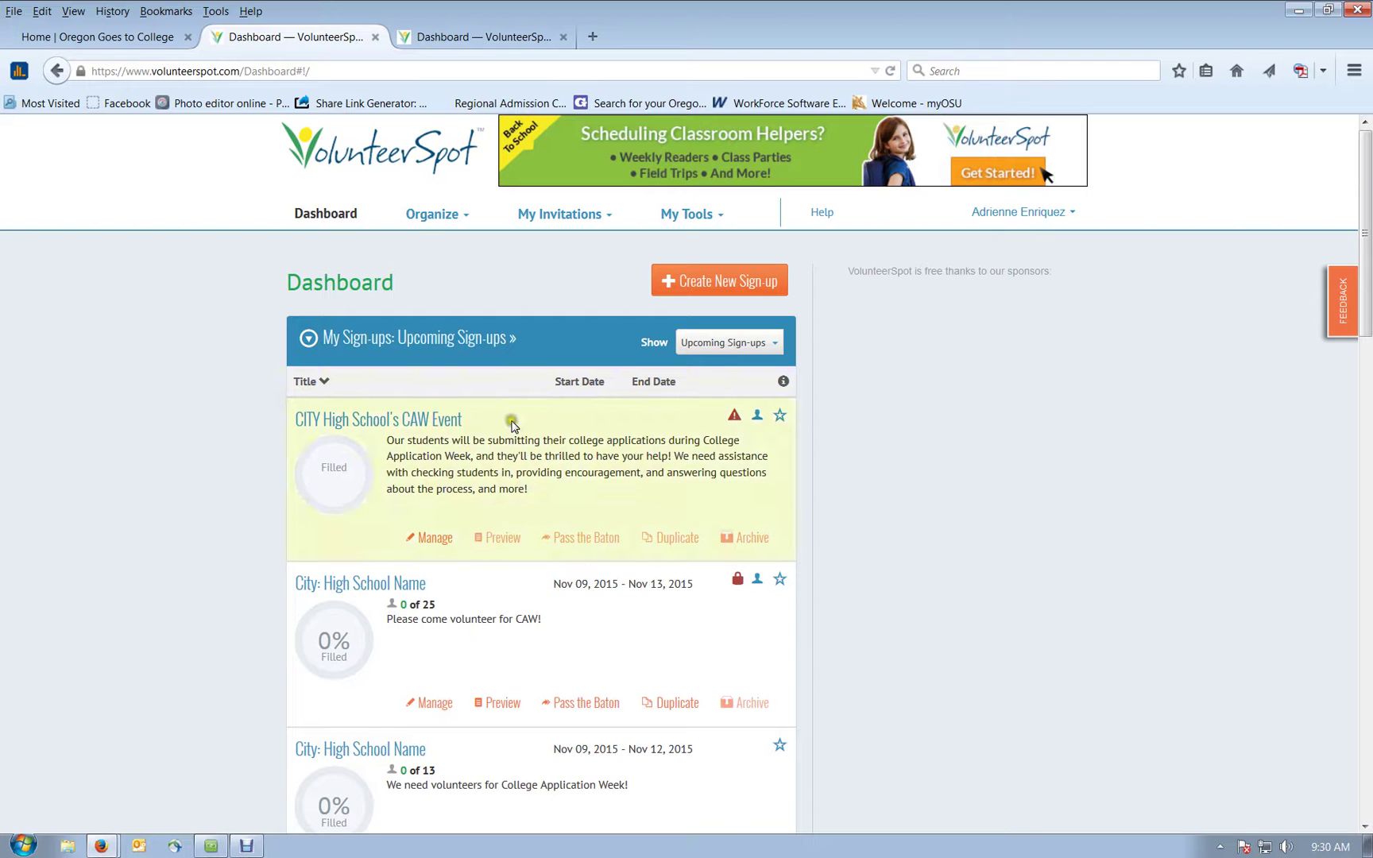
pyautogui.click(443, 548)
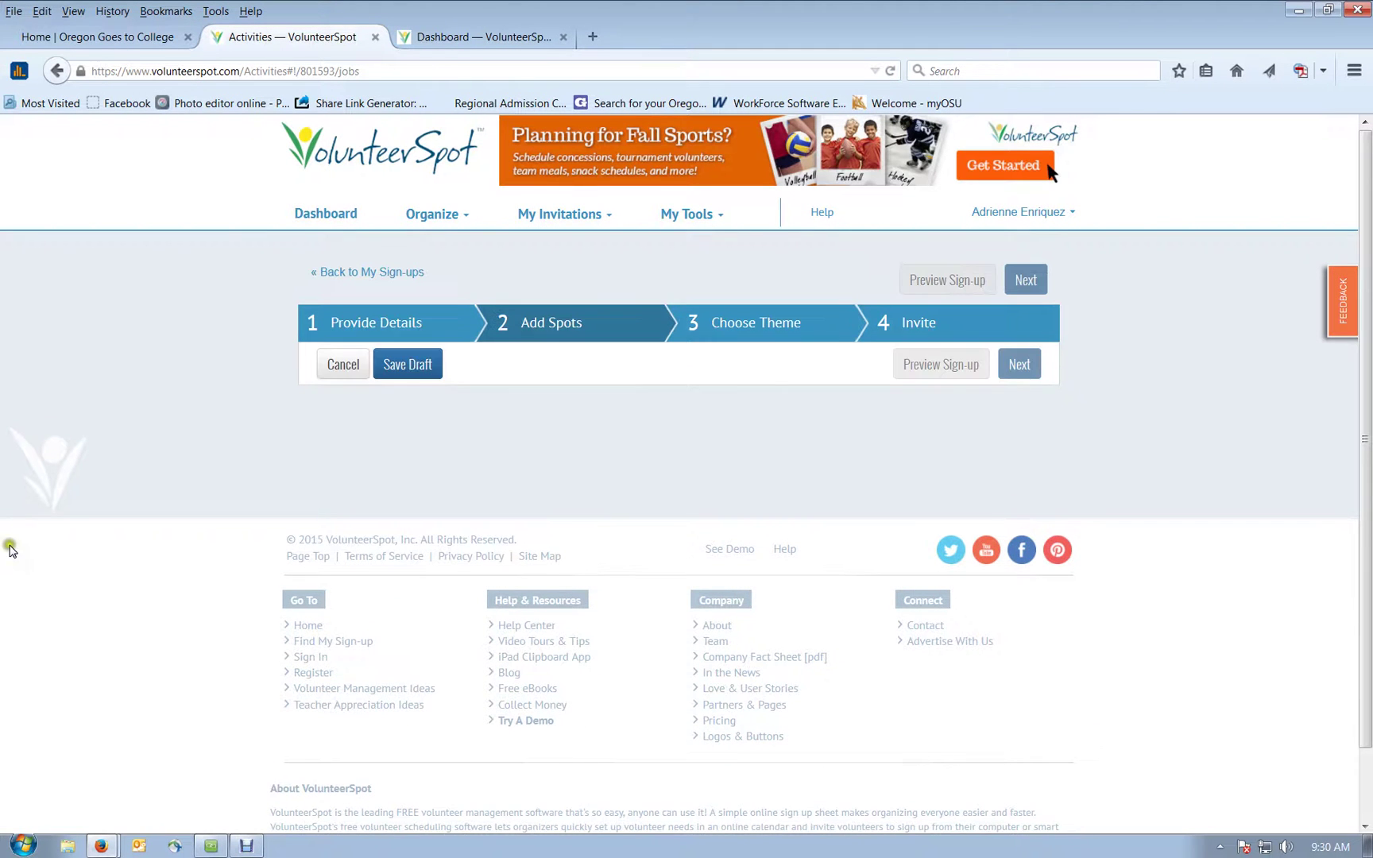
pyautogui.scroll(-4, 11, 550)
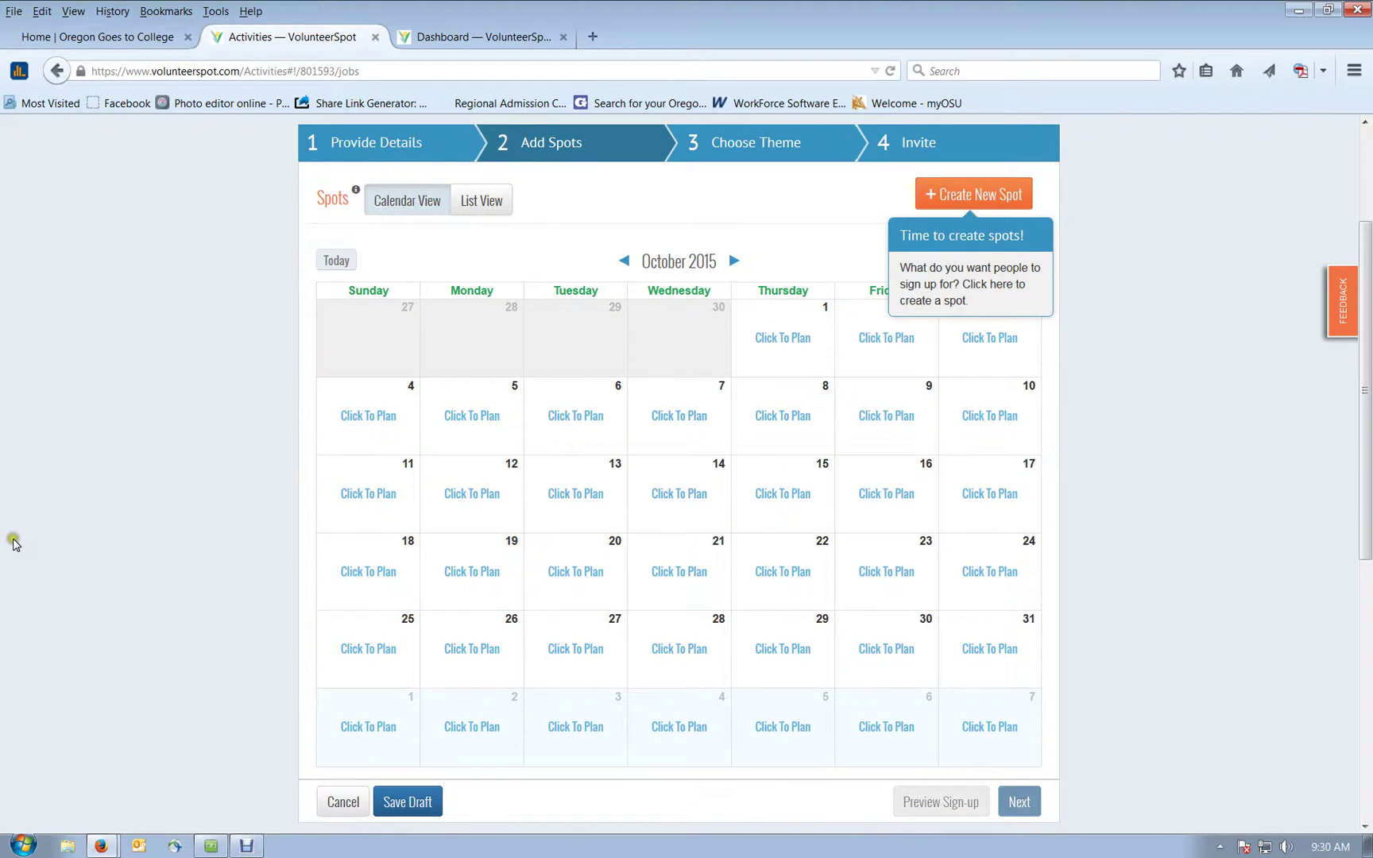
pyautogui.scroll(2, 13, 543)
pyautogui.scroll(2, 13, 545)
# Step: Look through the Tools, Invitations and Organize menus, then choose Organize > My Sign-Ups
pyautogui.click(698, 224)
pyautogui.click(566, 215)
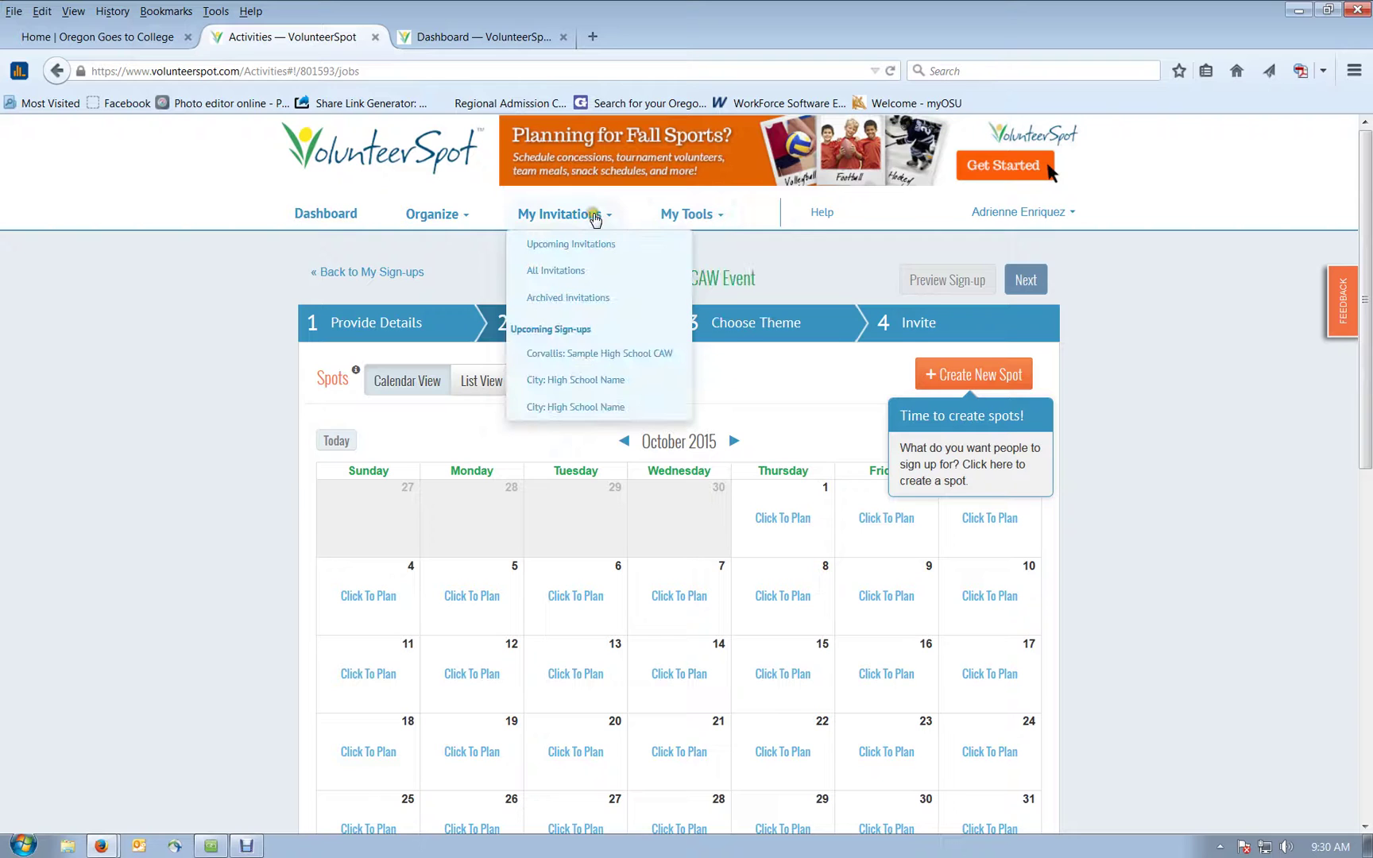
pyautogui.click(449, 216)
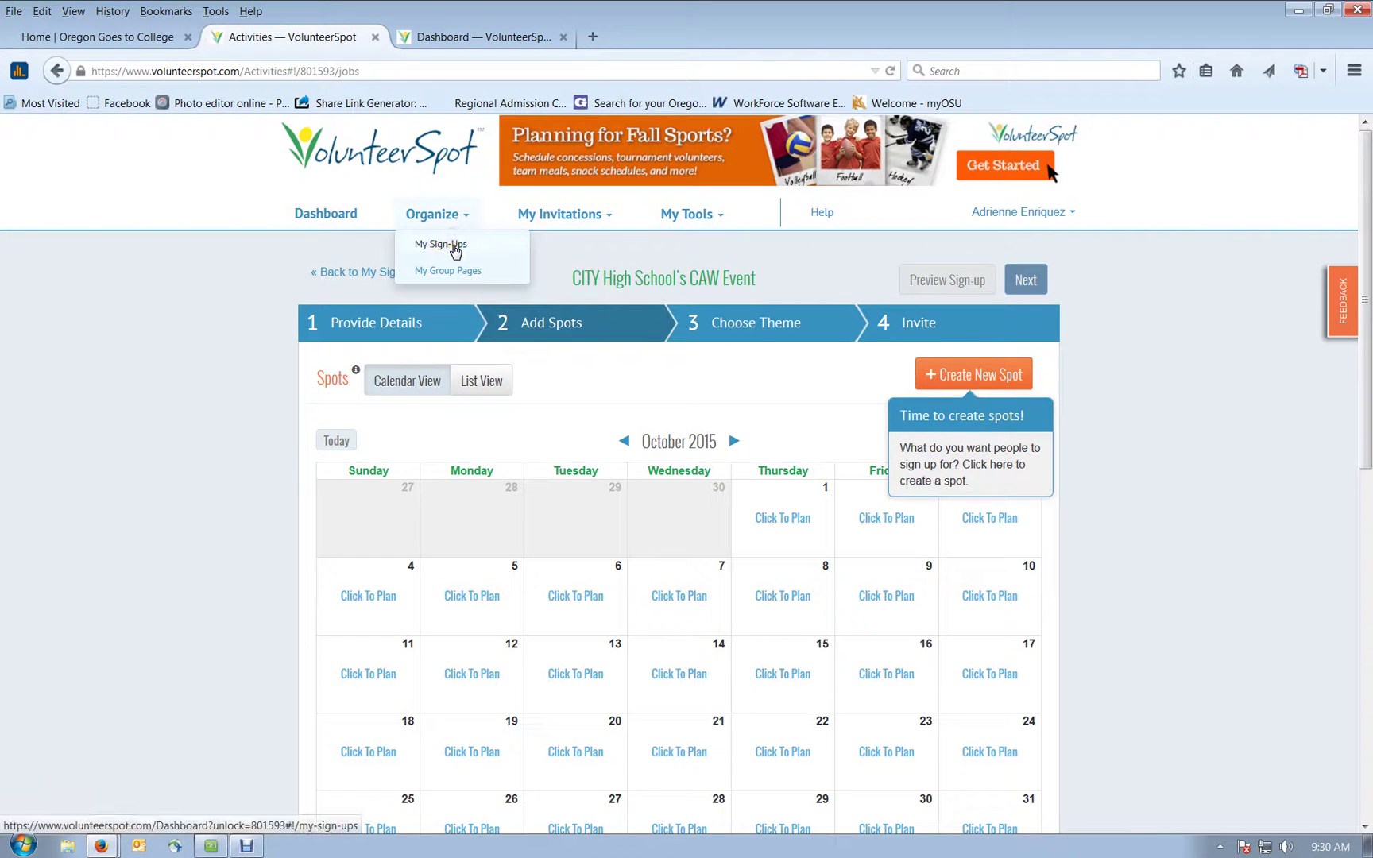
pyautogui.click(456, 251)
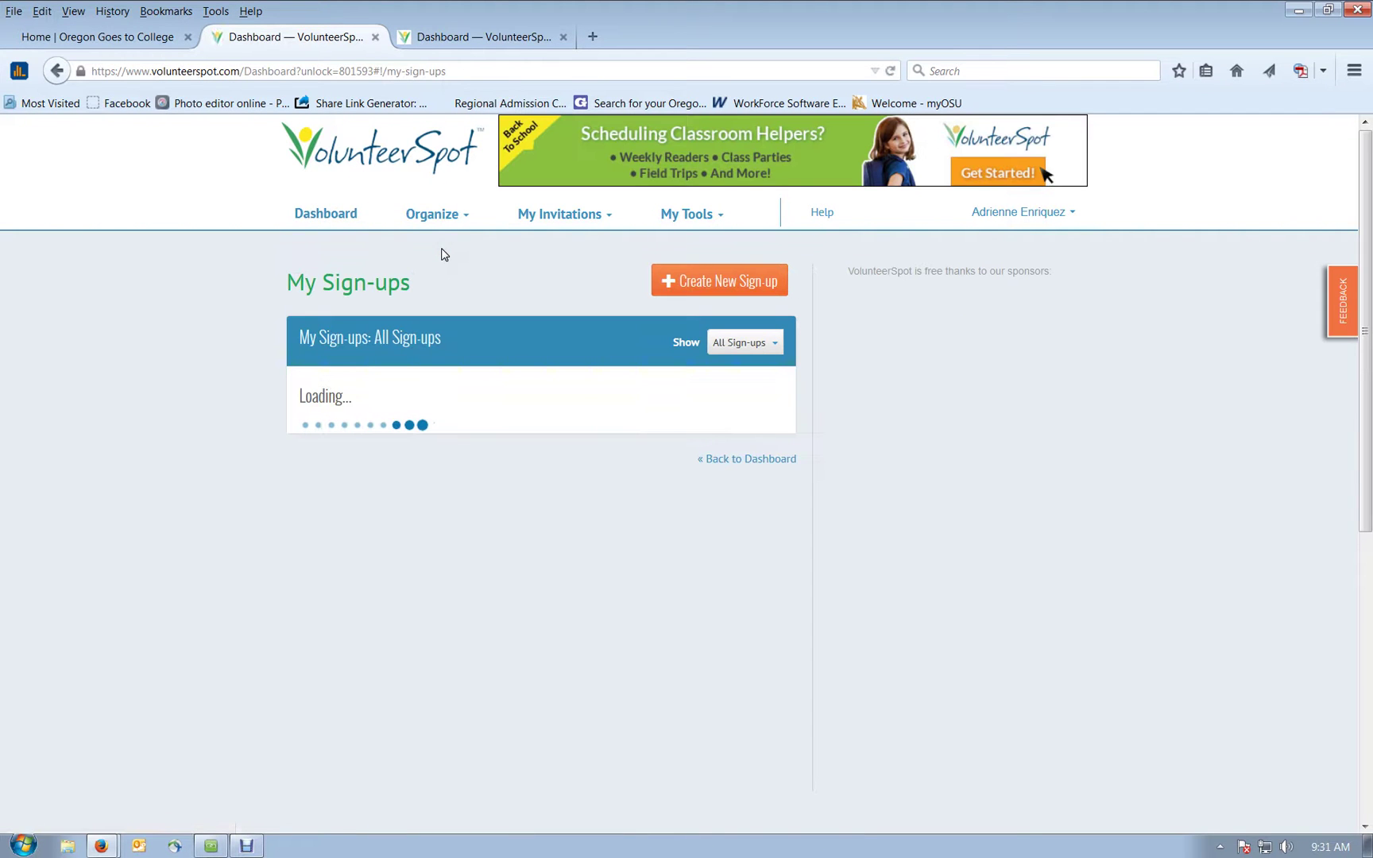
# Step: Open the TEST Test High School's CAW sign-up from the My Sign-ups list
pyautogui.scroll(-10, 443, 253)
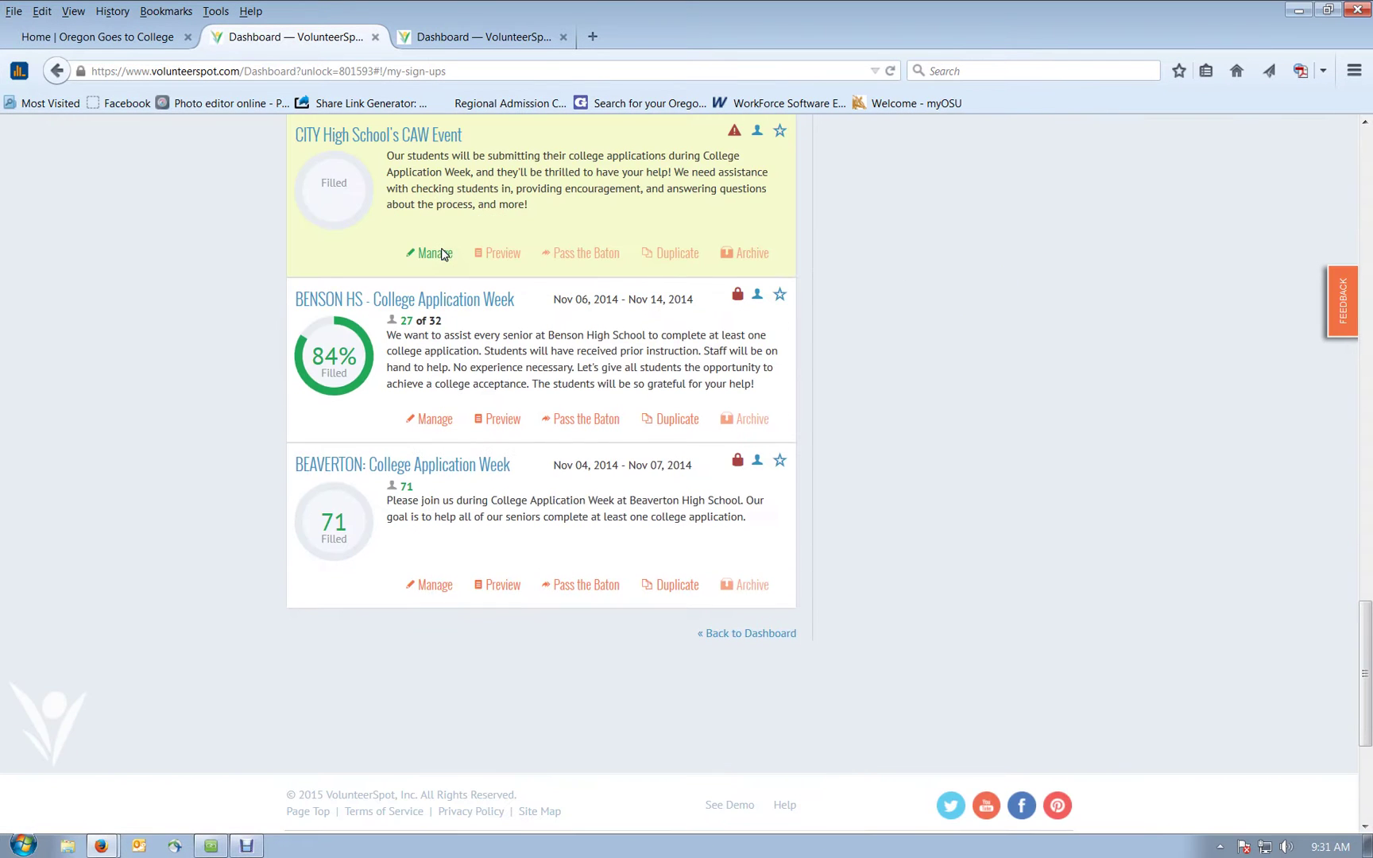
pyautogui.scroll(3, 443, 252)
pyautogui.scroll(8, 442, 253)
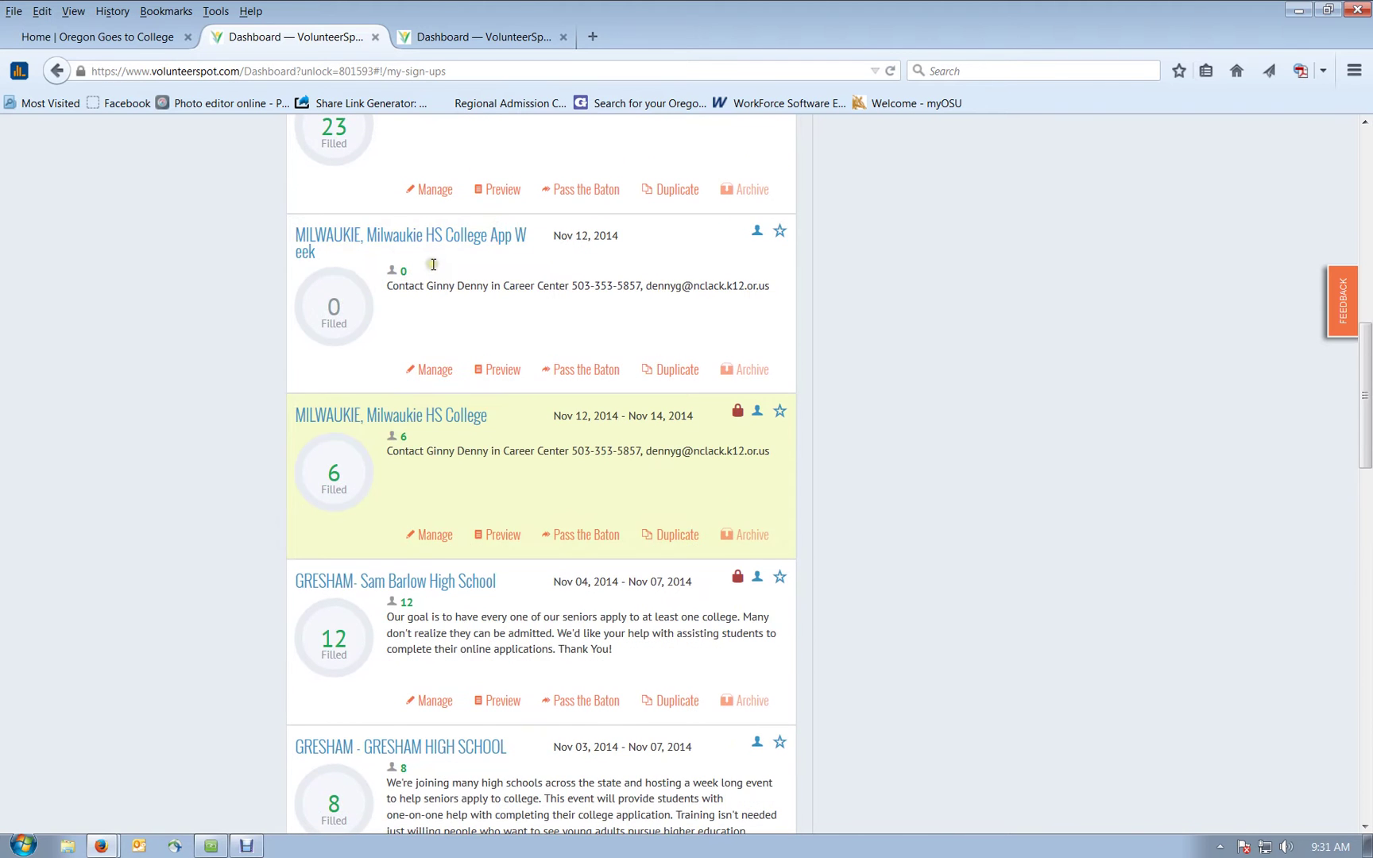
pyautogui.scroll(10, 434, 264)
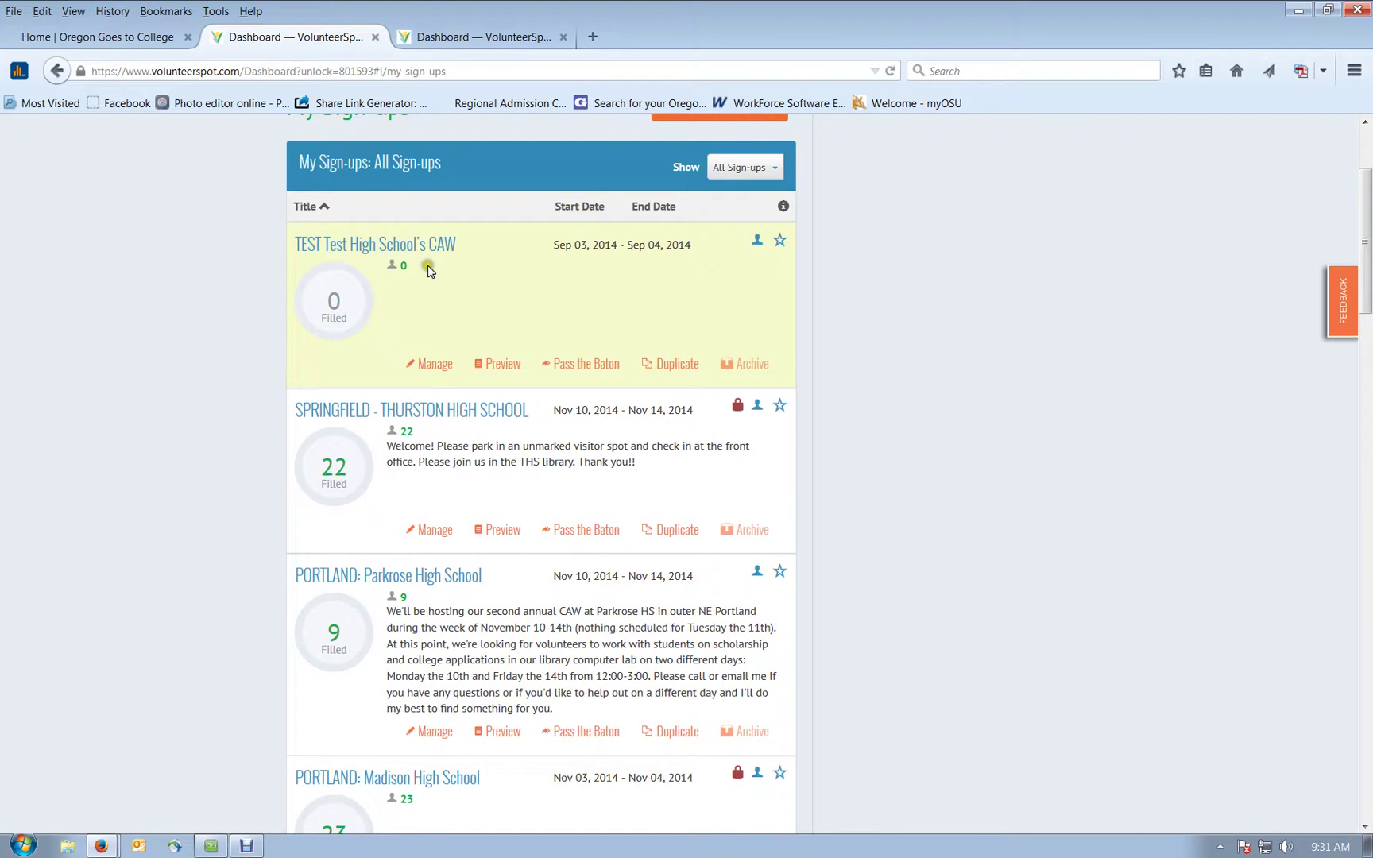
pyautogui.scroll(1, 427, 272)
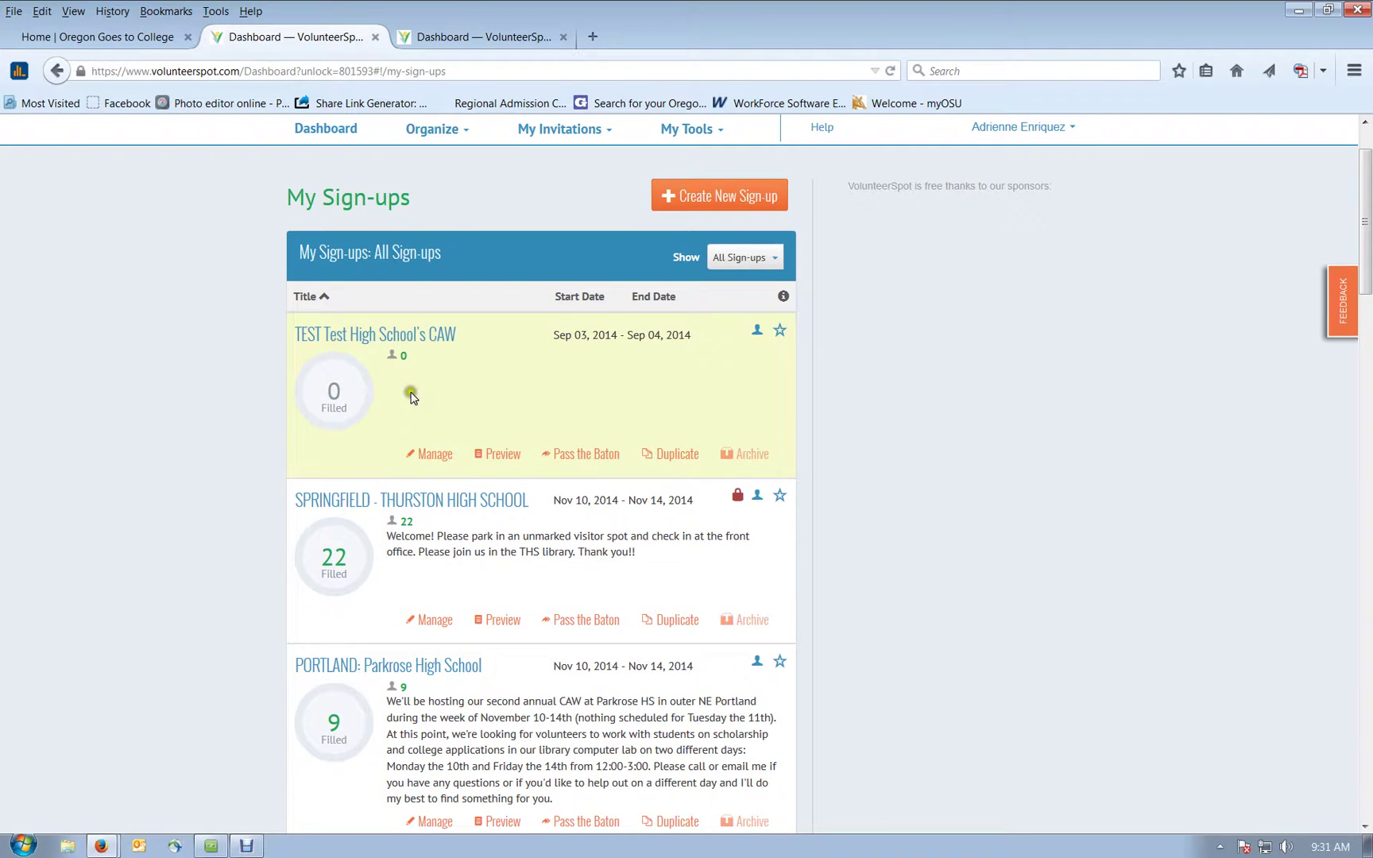
pyautogui.click(421, 454)
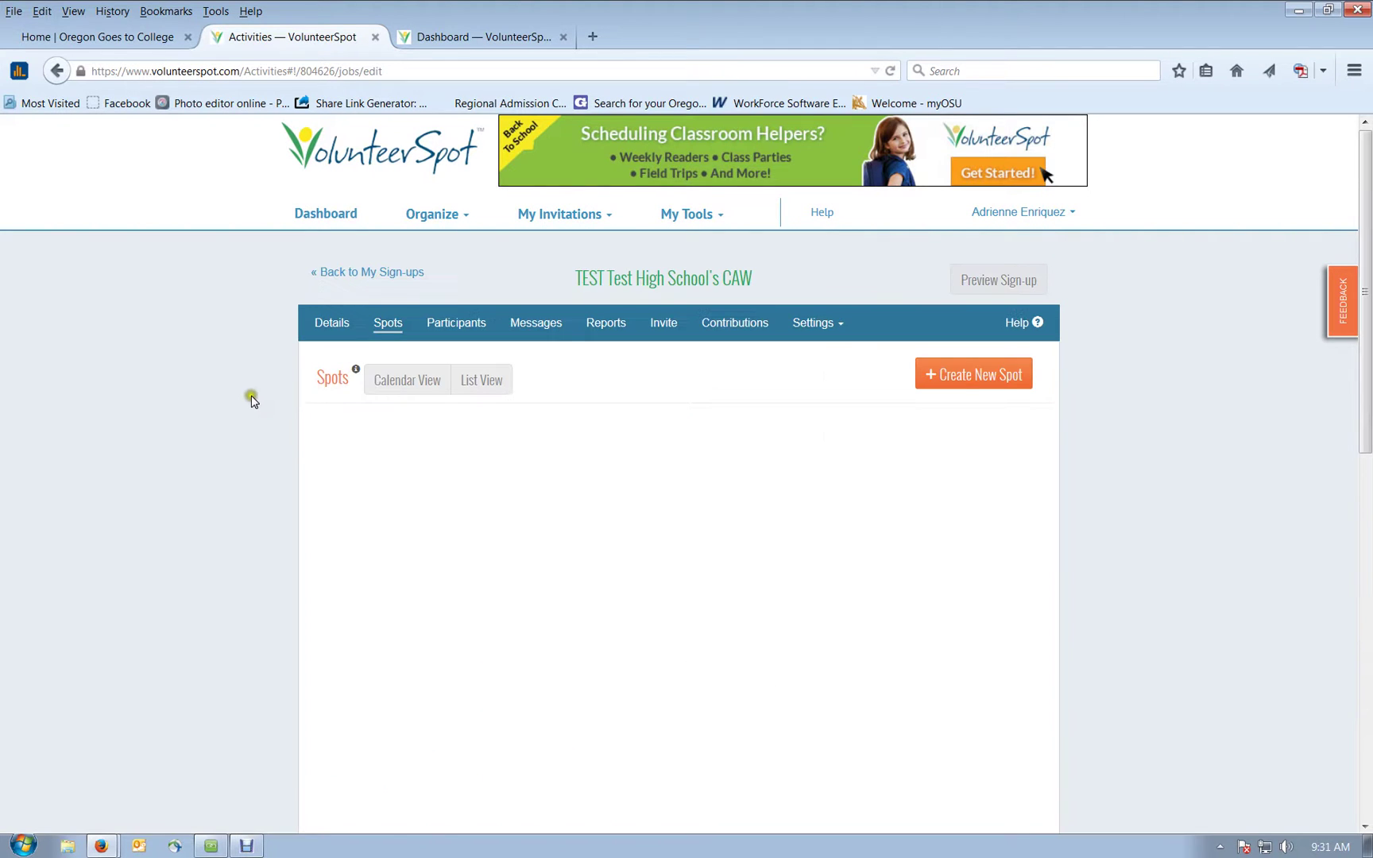
pyautogui.scroll(-2, 231, 380)
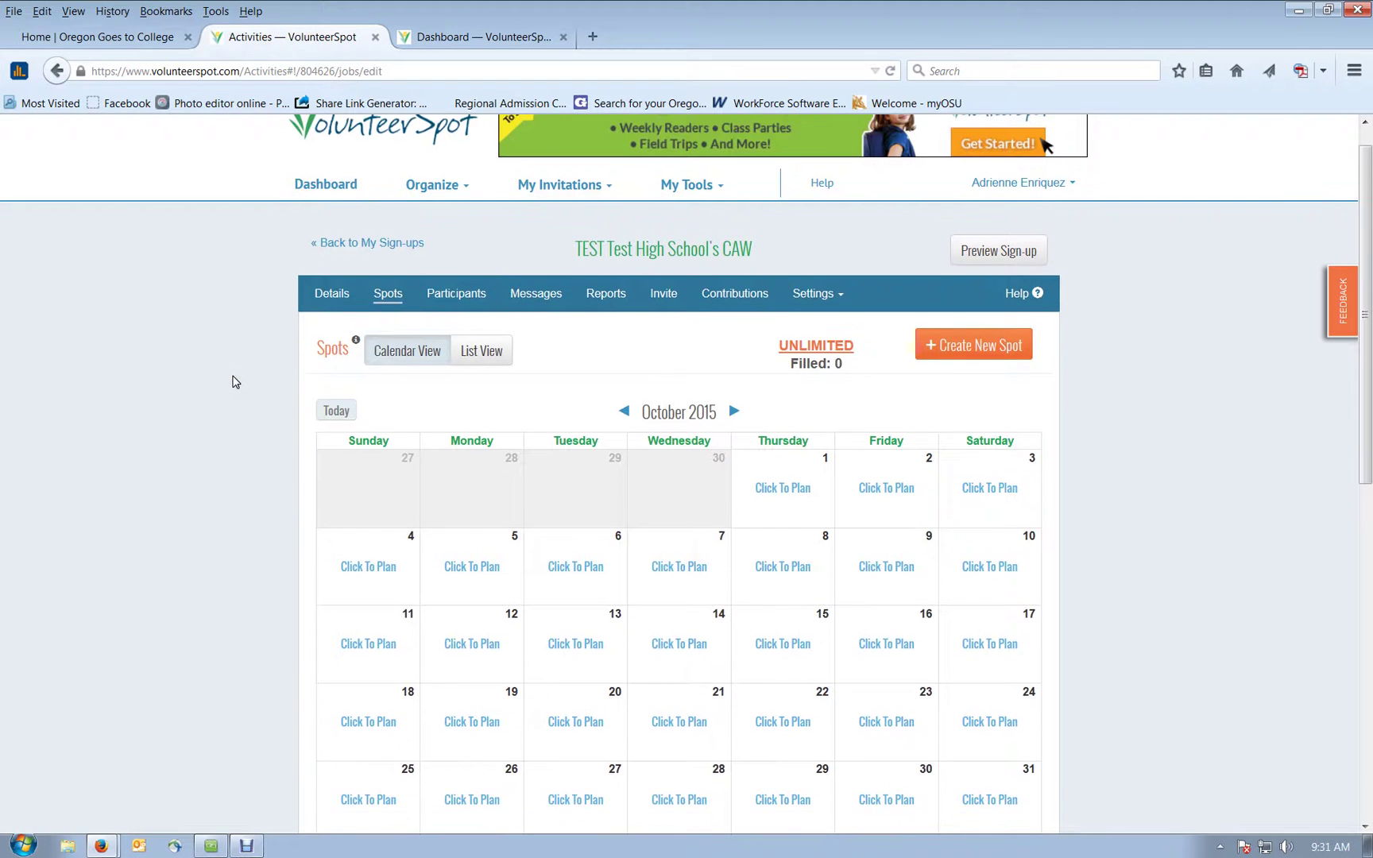
pyautogui.scroll(-1, 235, 382)
pyautogui.scroll(1, 235, 381)
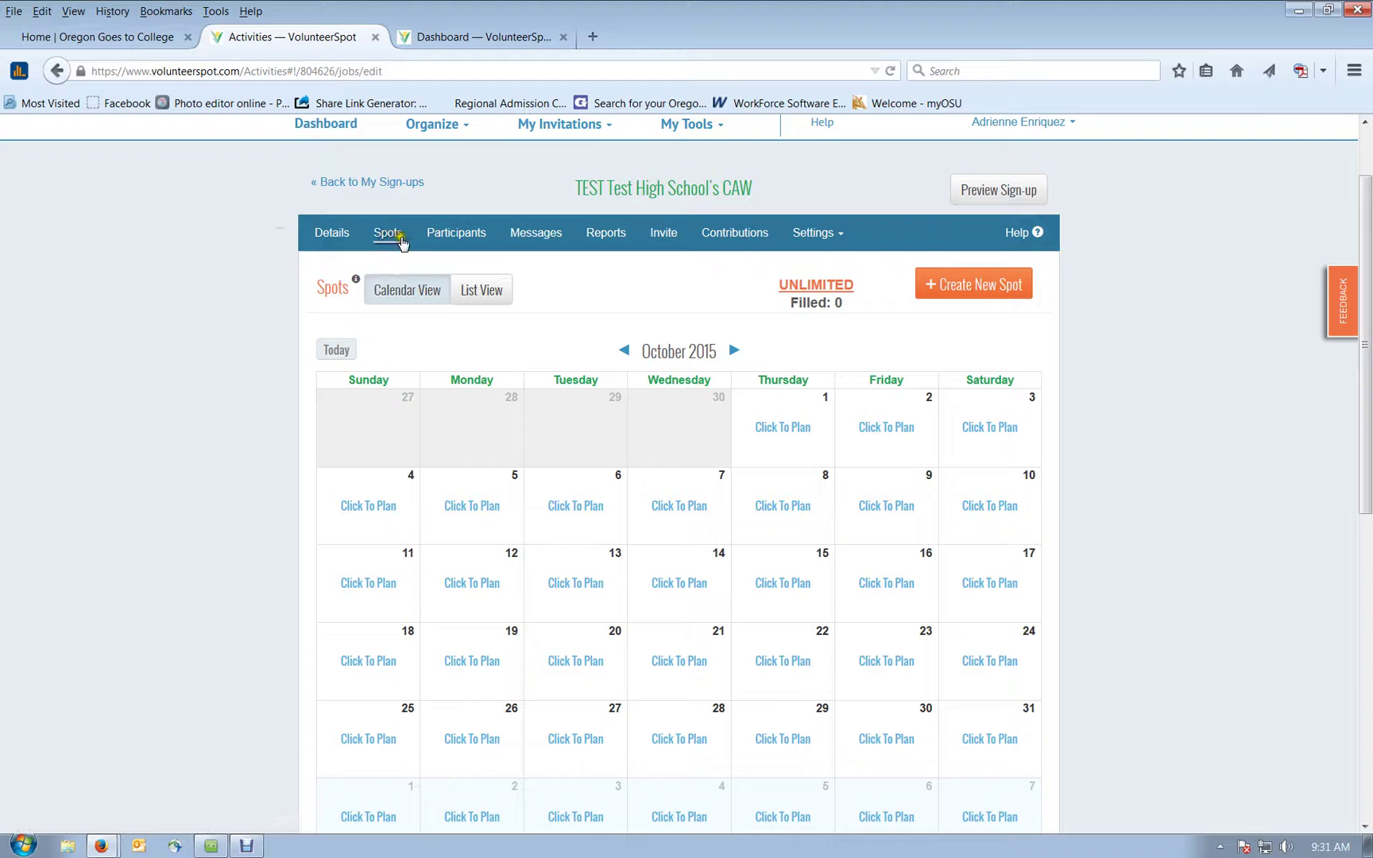
# Step: View its participants, return to the spots calendar, and choose Settings > Publish To Group Page
pyautogui.click(438, 238)
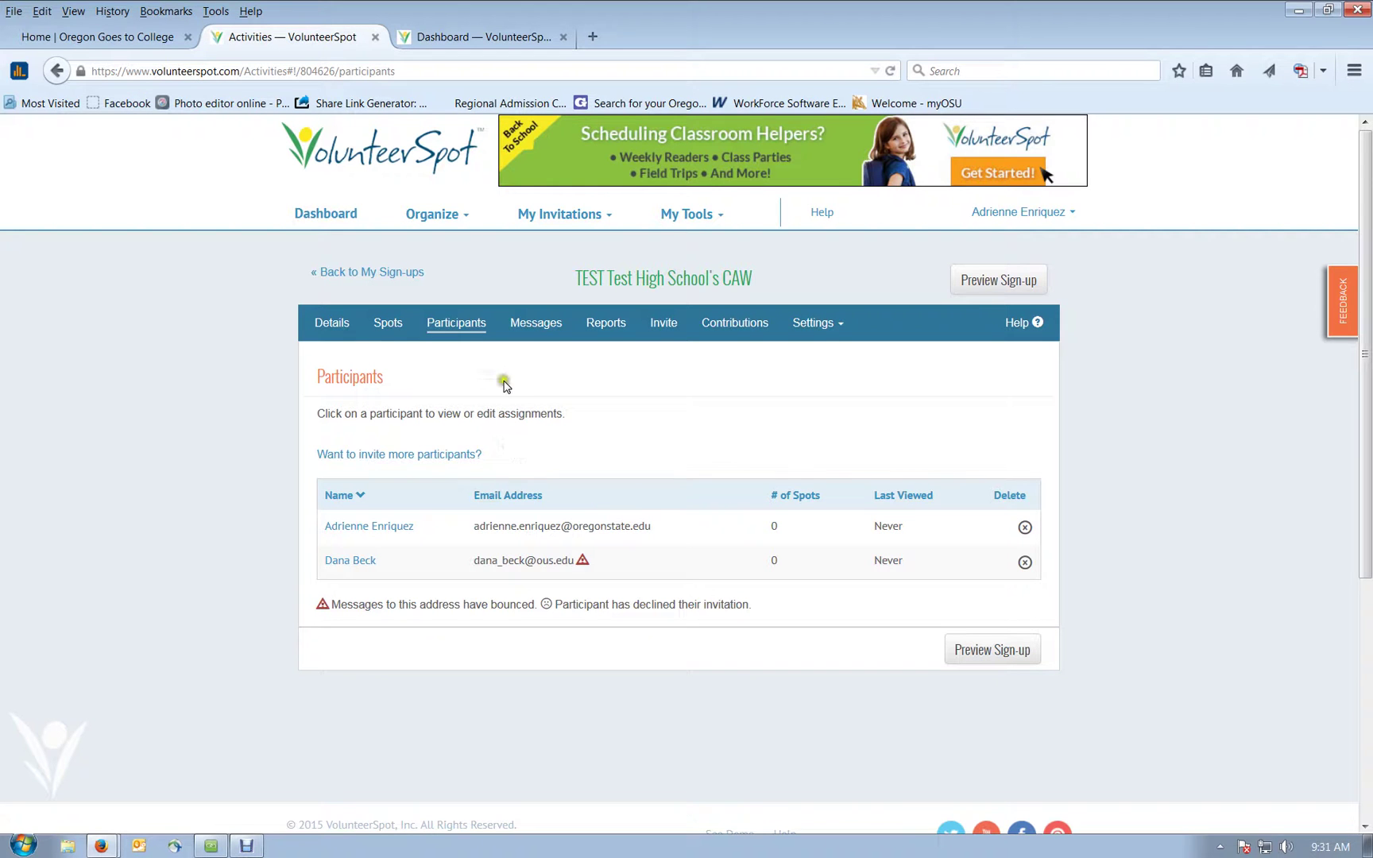
pyautogui.click(387, 323)
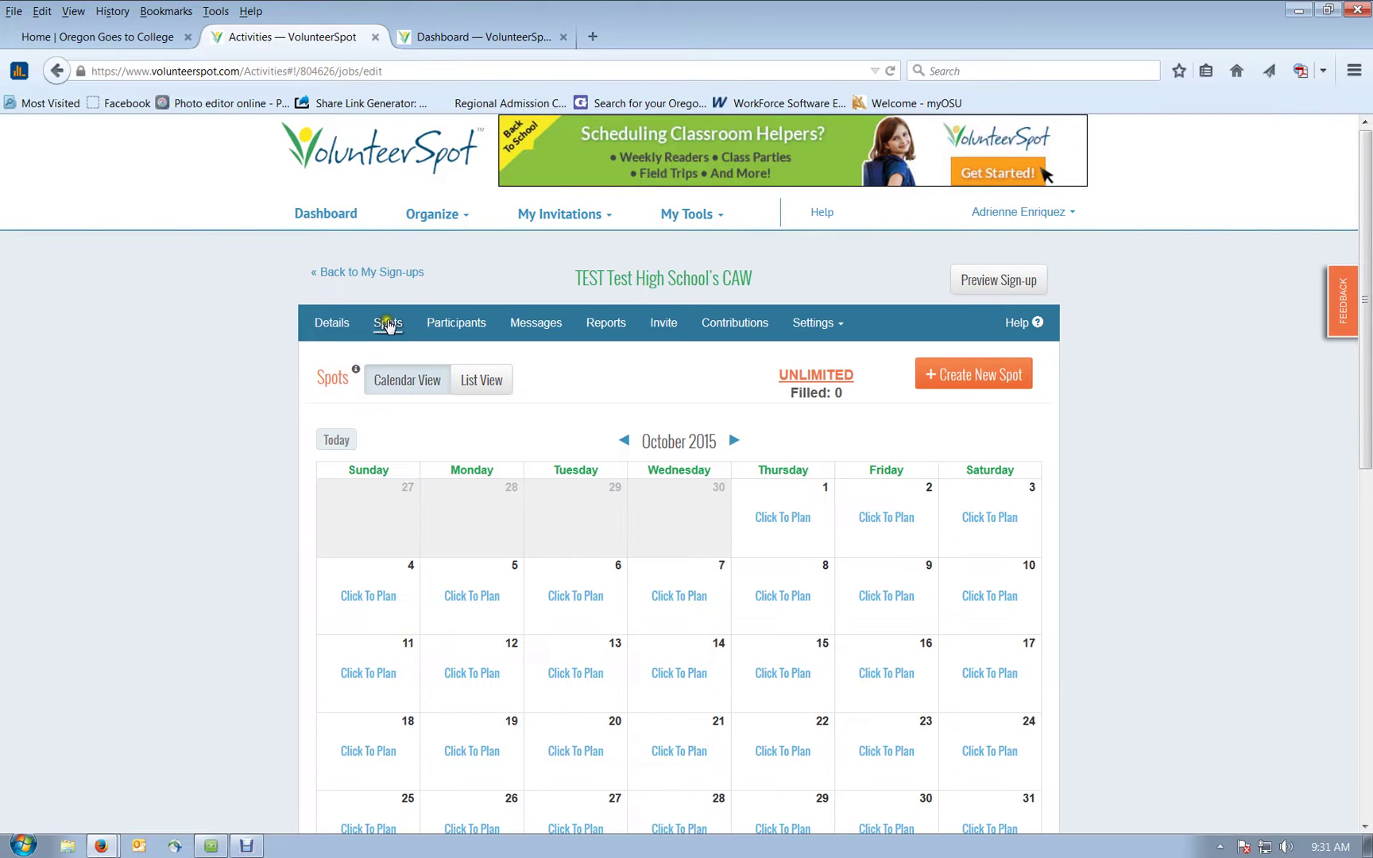
pyautogui.click(450, 323)
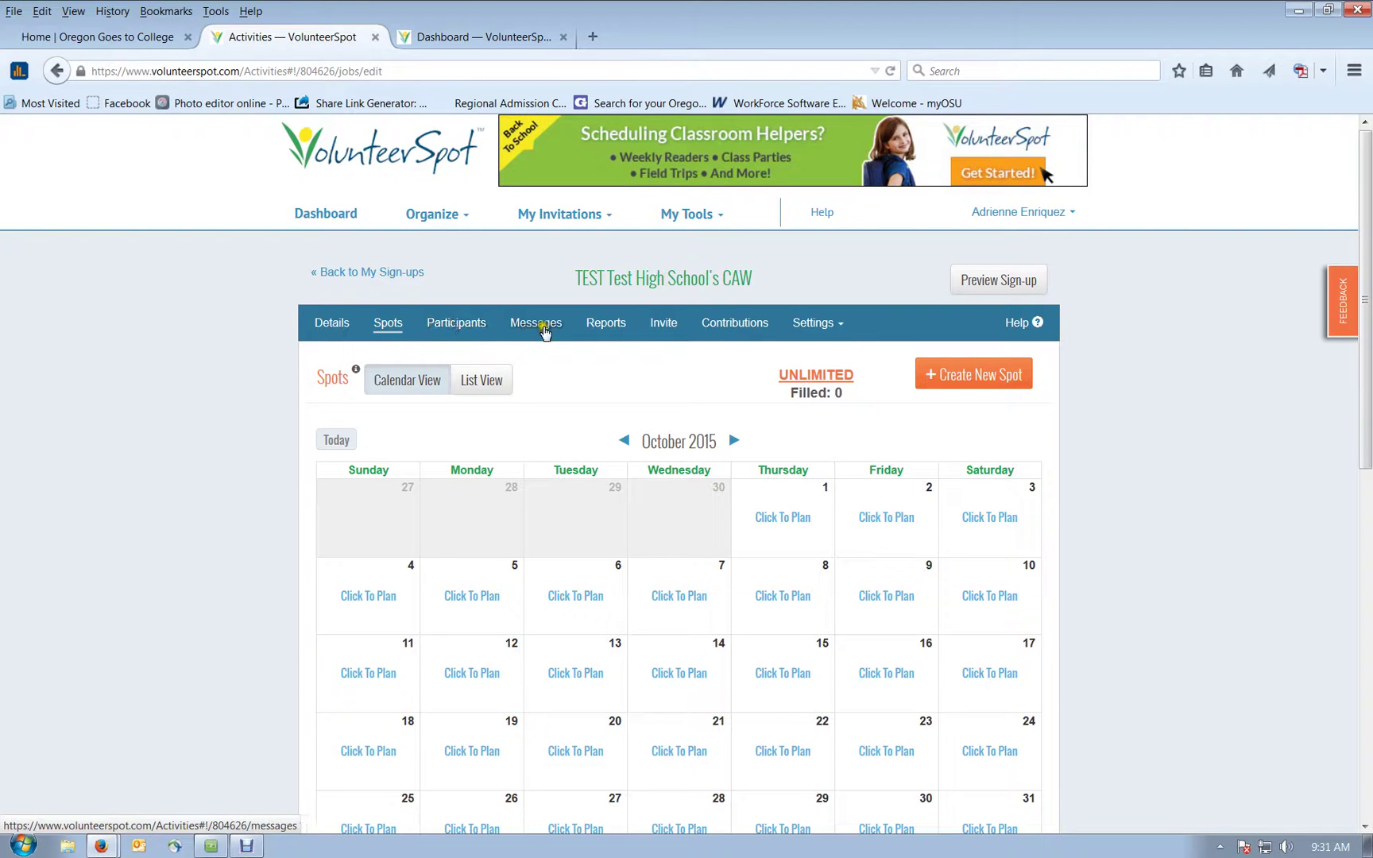
pyautogui.click(809, 326)
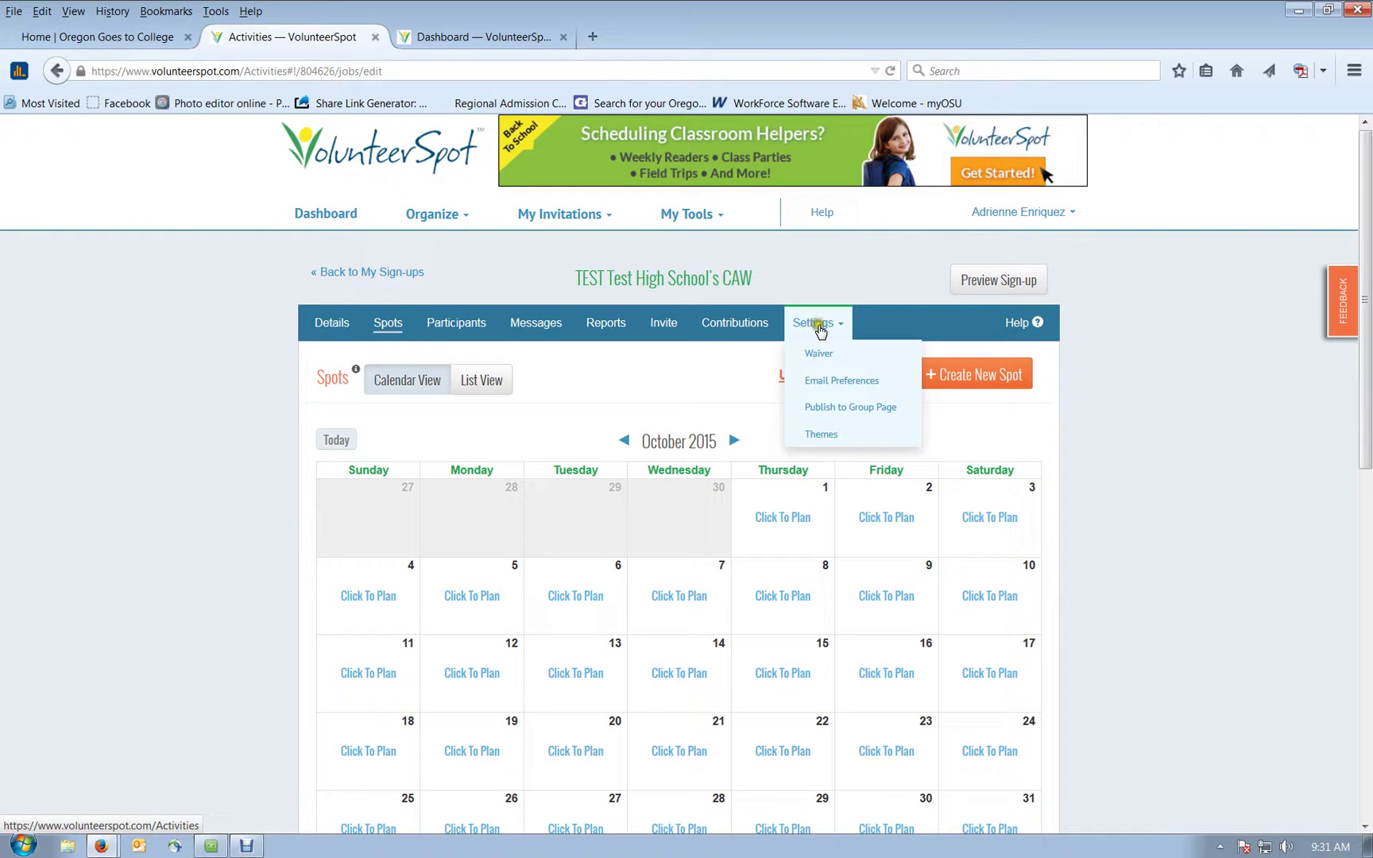
pyautogui.click(834, 397)
# Step: Set the group page to Oregon College Application Week 2015, confirm, and view My Group Pages
pyautogui.click(828, 410)
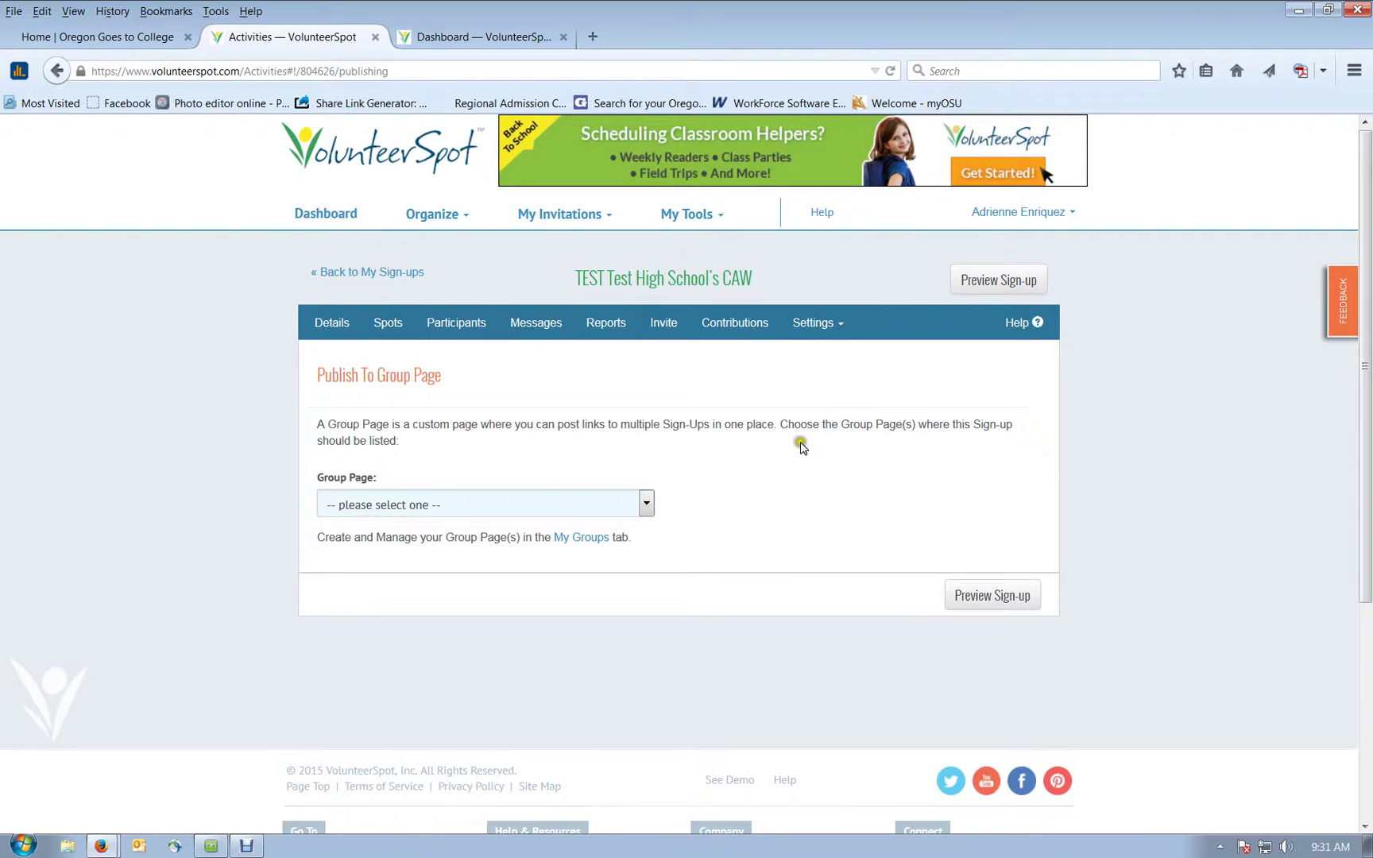
pyautogui.scroll(-2, 801, 448)
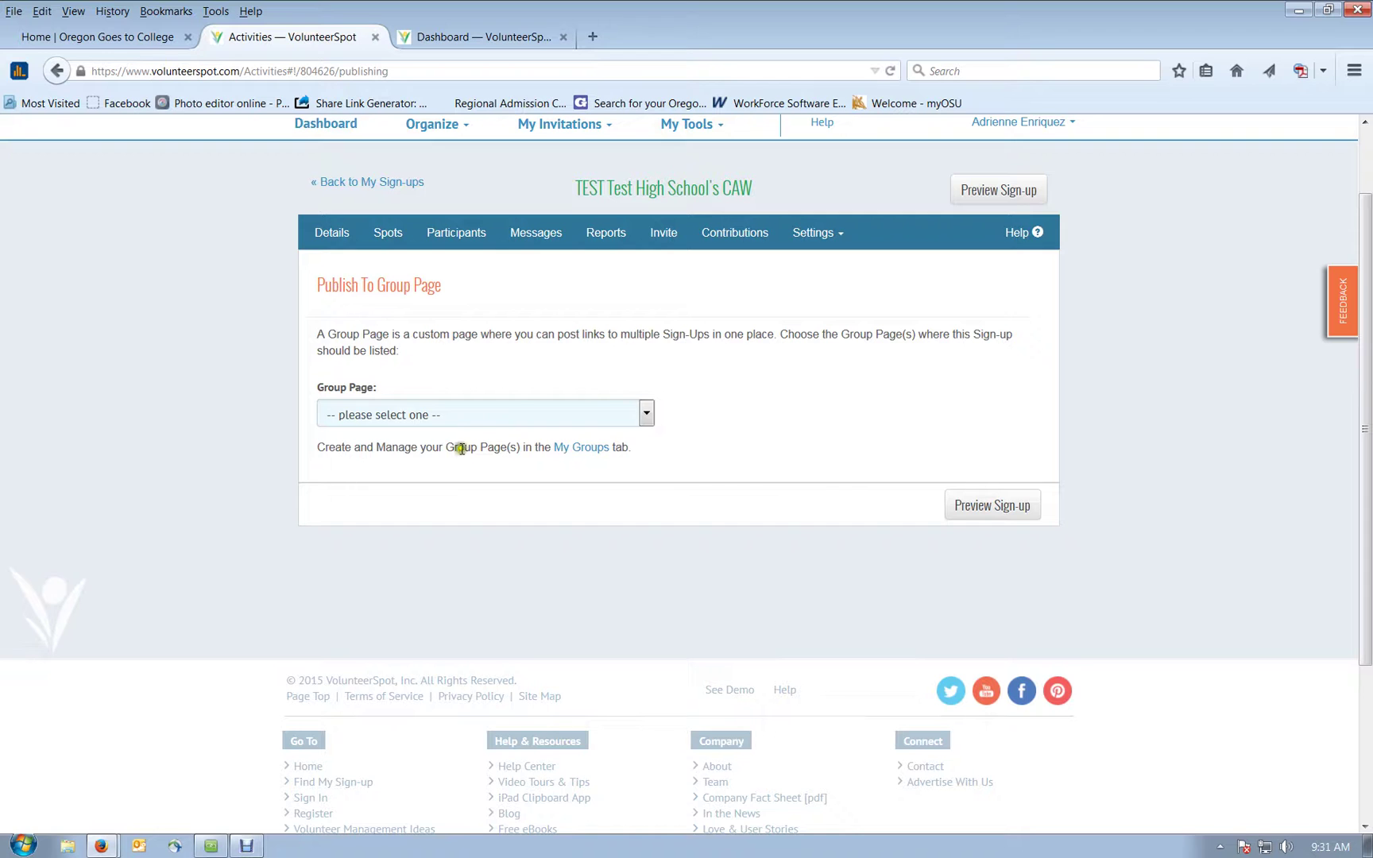
pyautogui.click(646, 413)
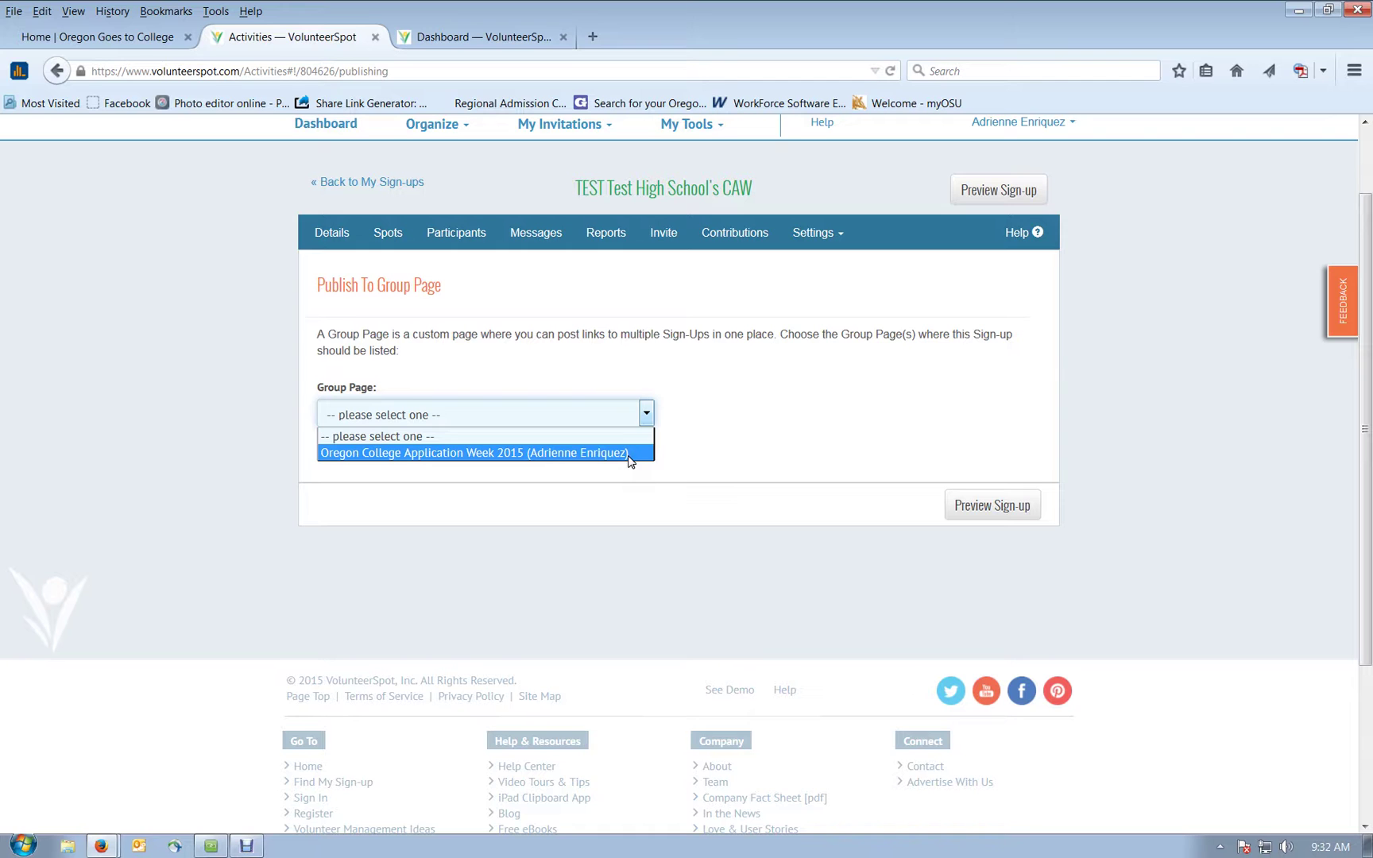
pyautogui.click(631, 455)
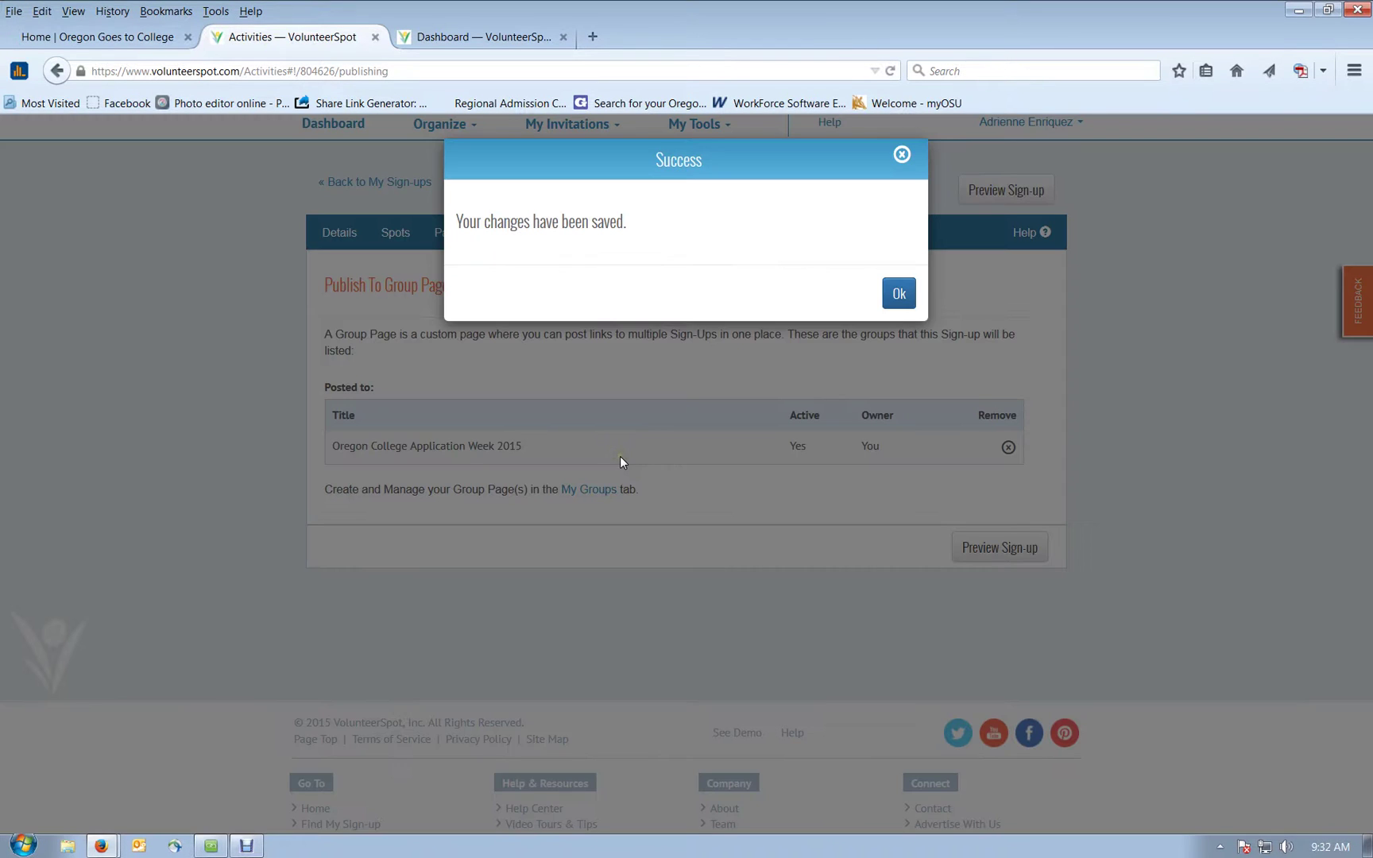
pyautogui.click(896, 300)
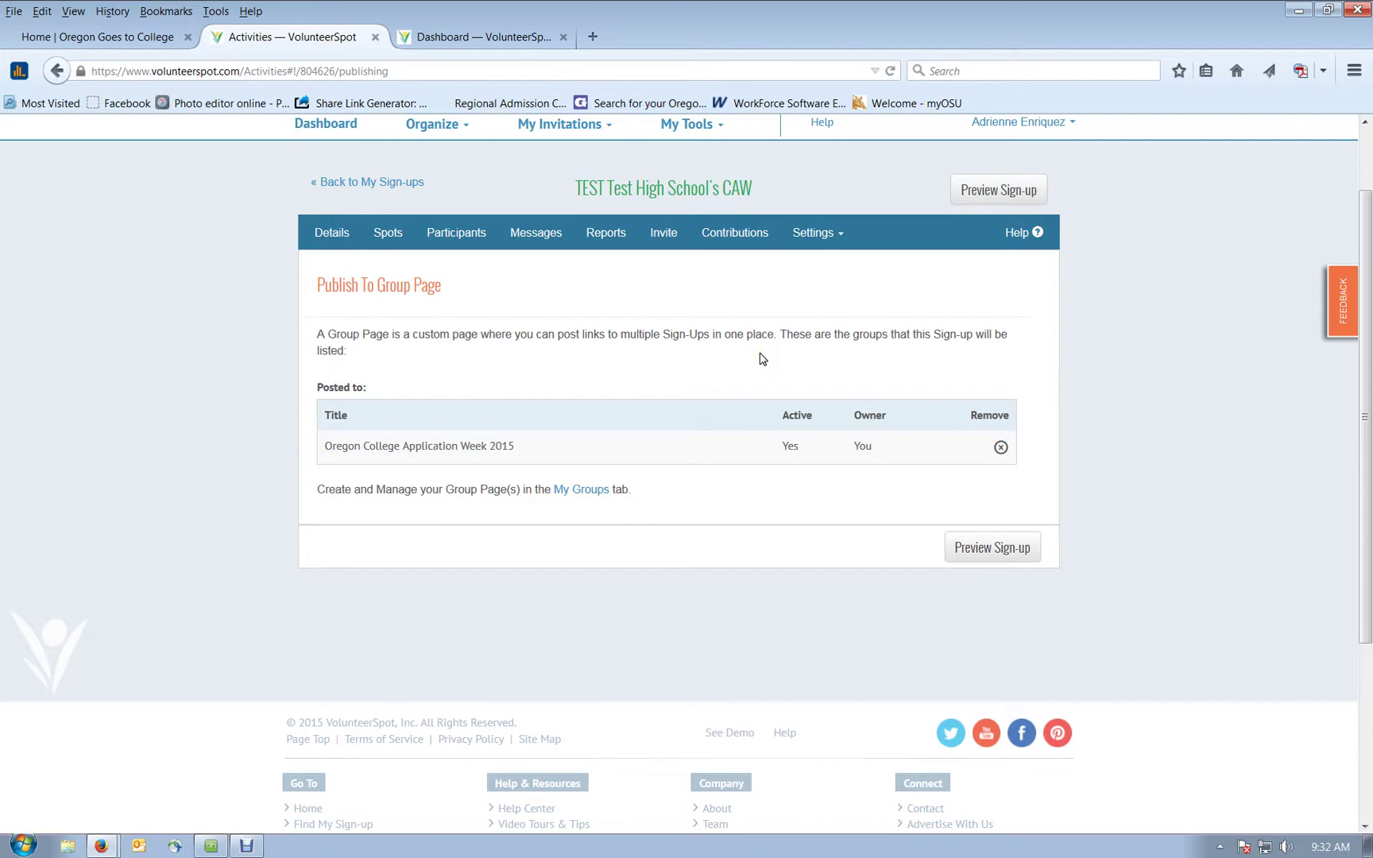
pyautogui.scroll(2, 761, 359)
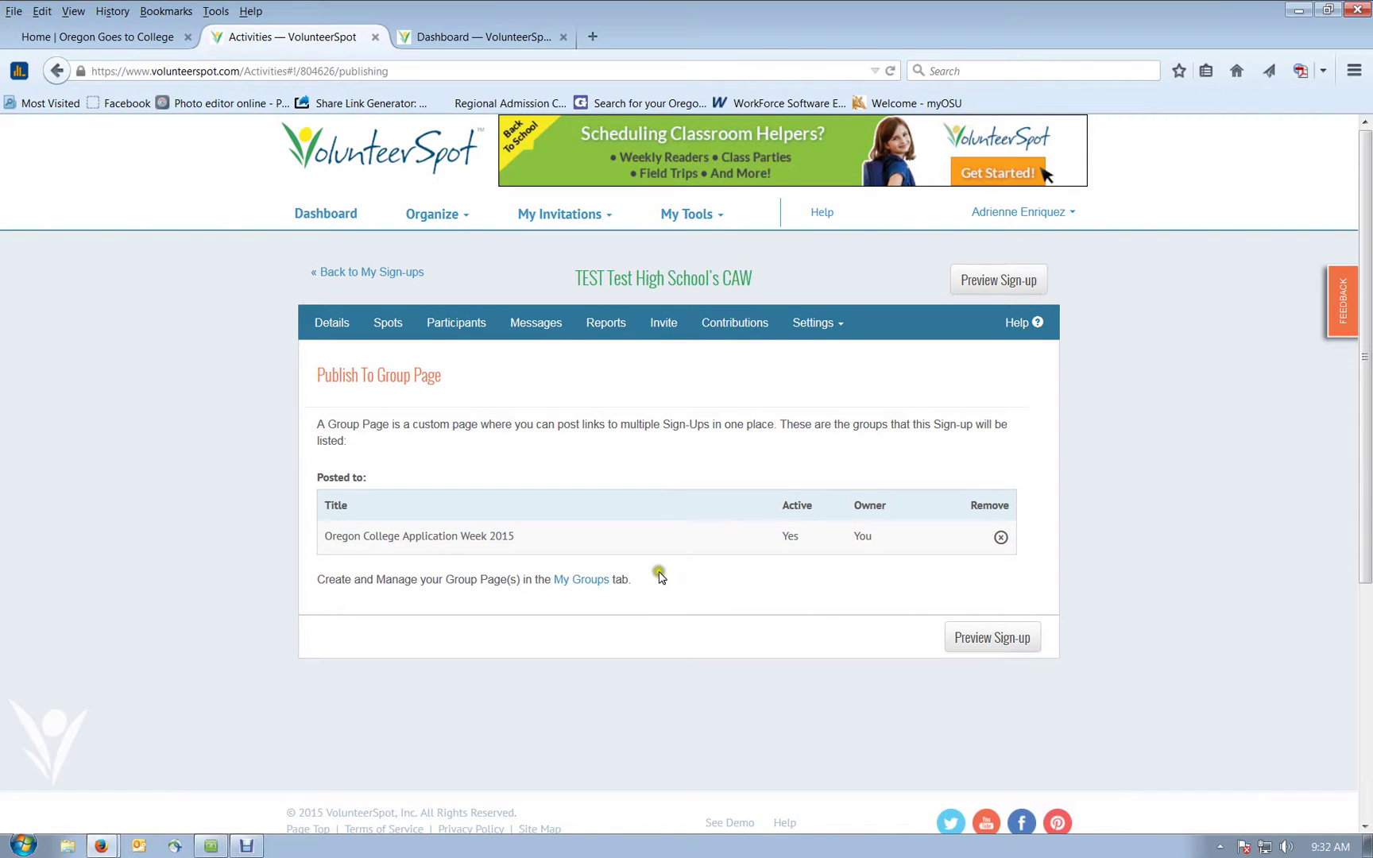
pyautogui.click(590, 588)
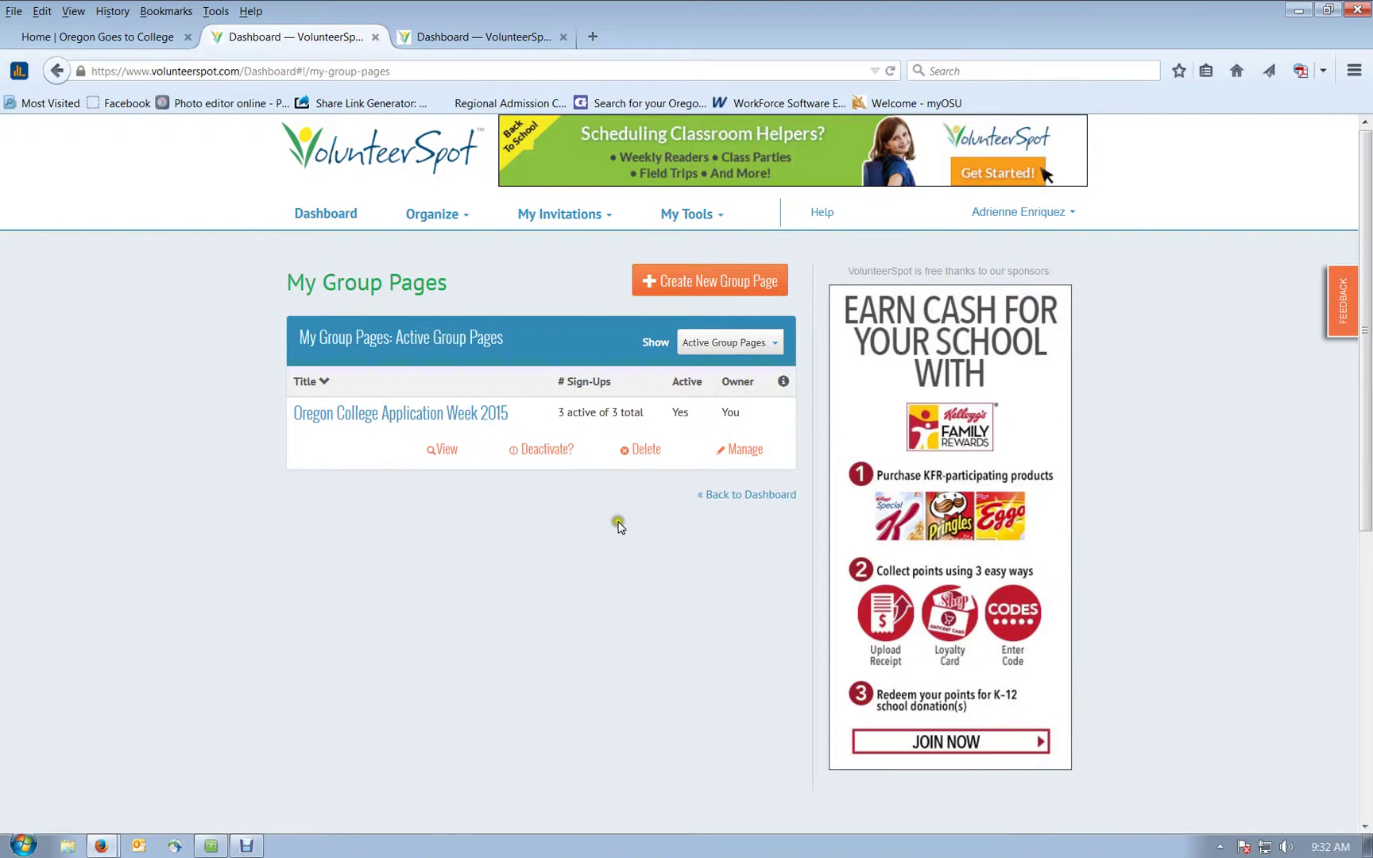
# Step: Preview the Oregon College Application Week 2015 group page popup, then close it
pyautogui.click(375, 417)
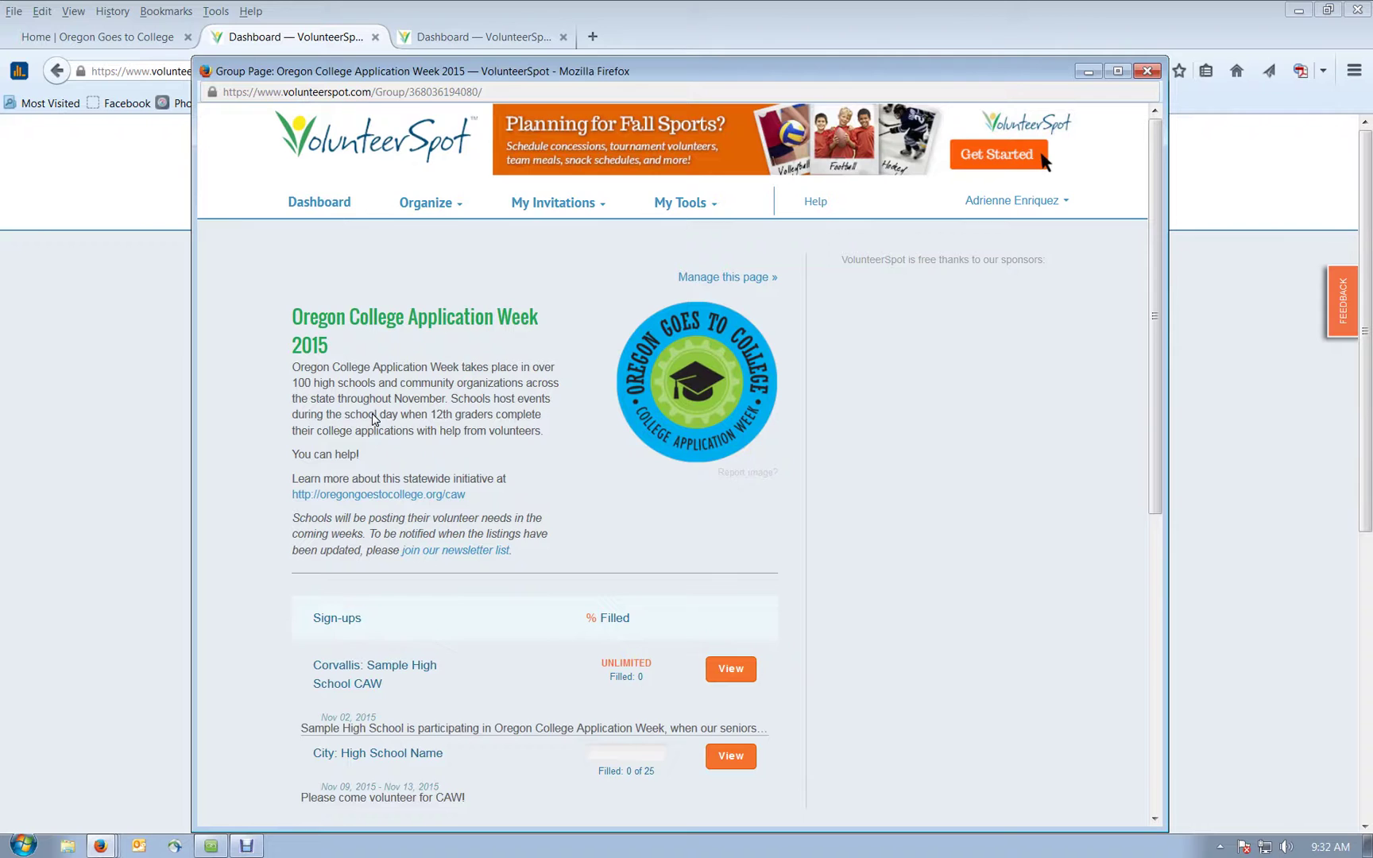
pyautogui.scroll(-3, 374, 418)
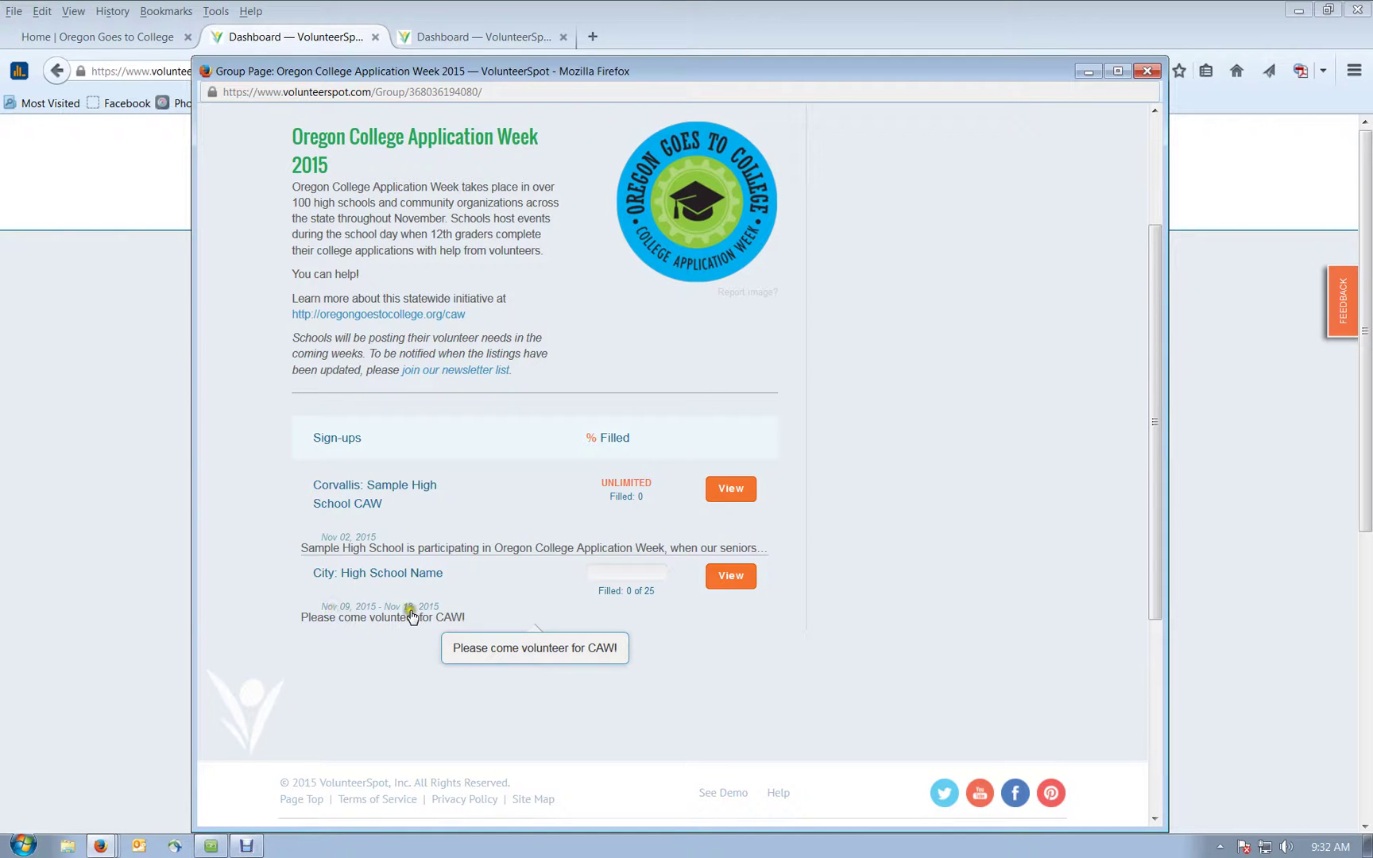
pyautogui.click(443, 587)
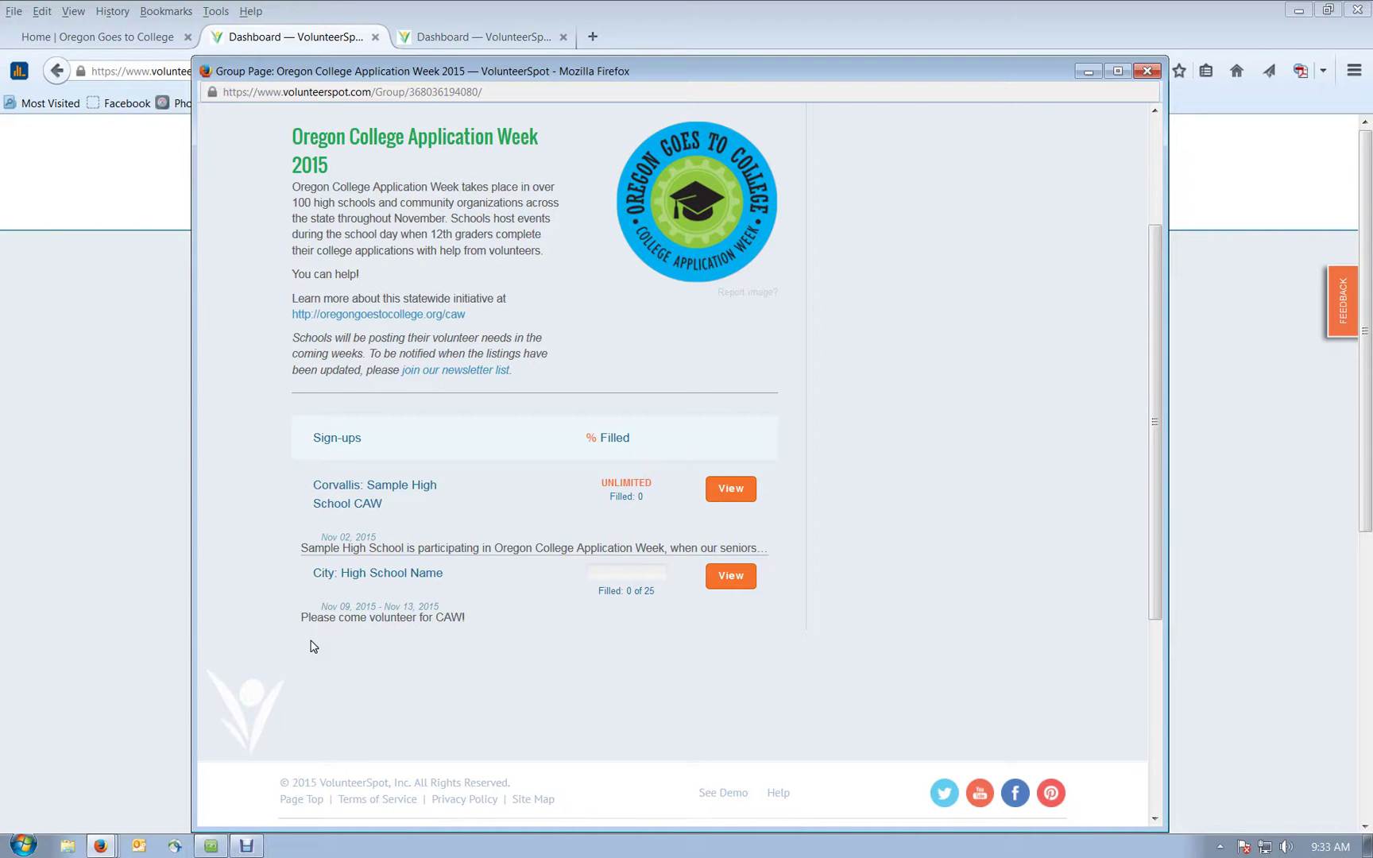
pyautogui.scroll(3, 312, 646)
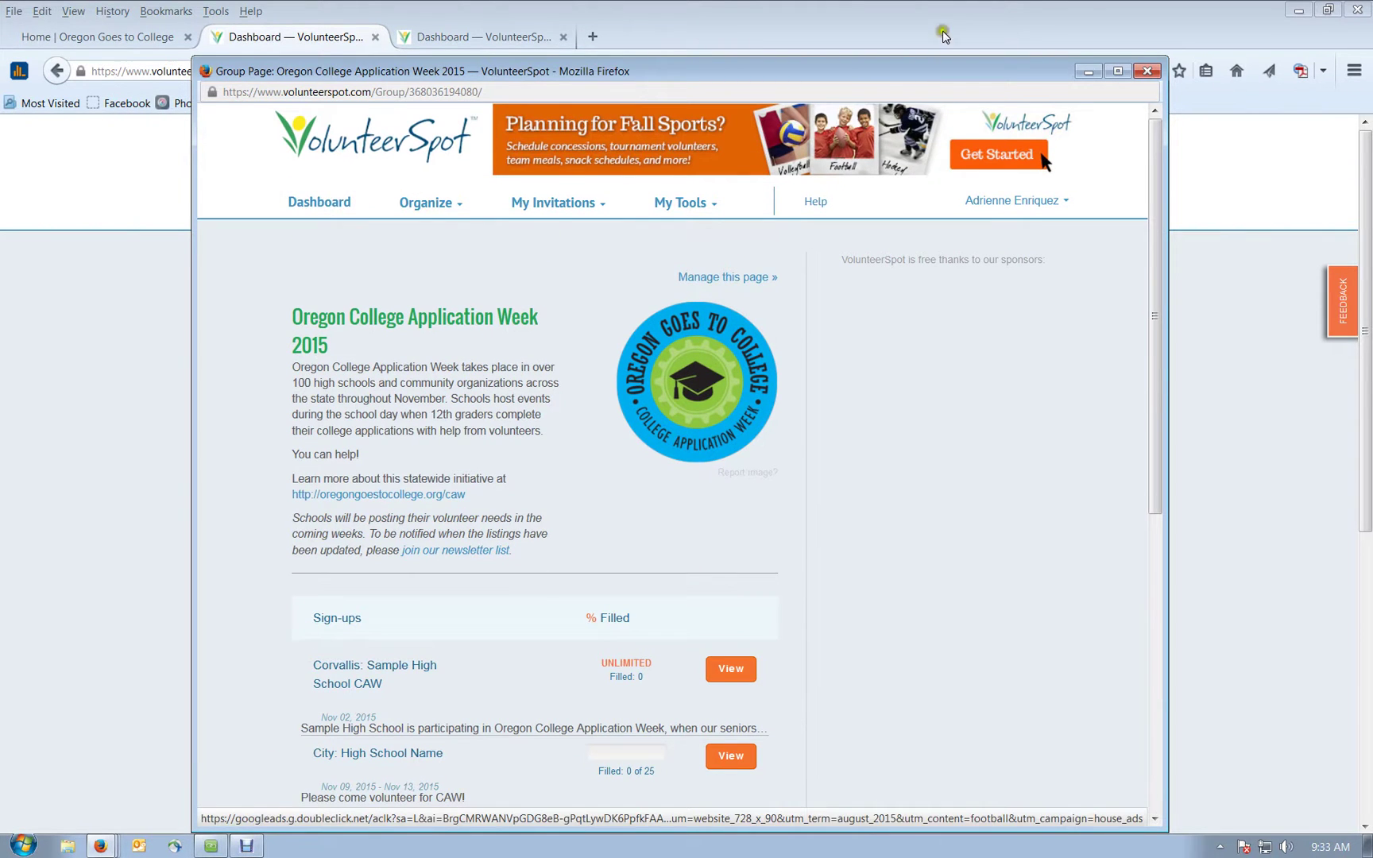
pyautogui.hotkey('ctrl', 'w')
pyautogui.click(521, 590)
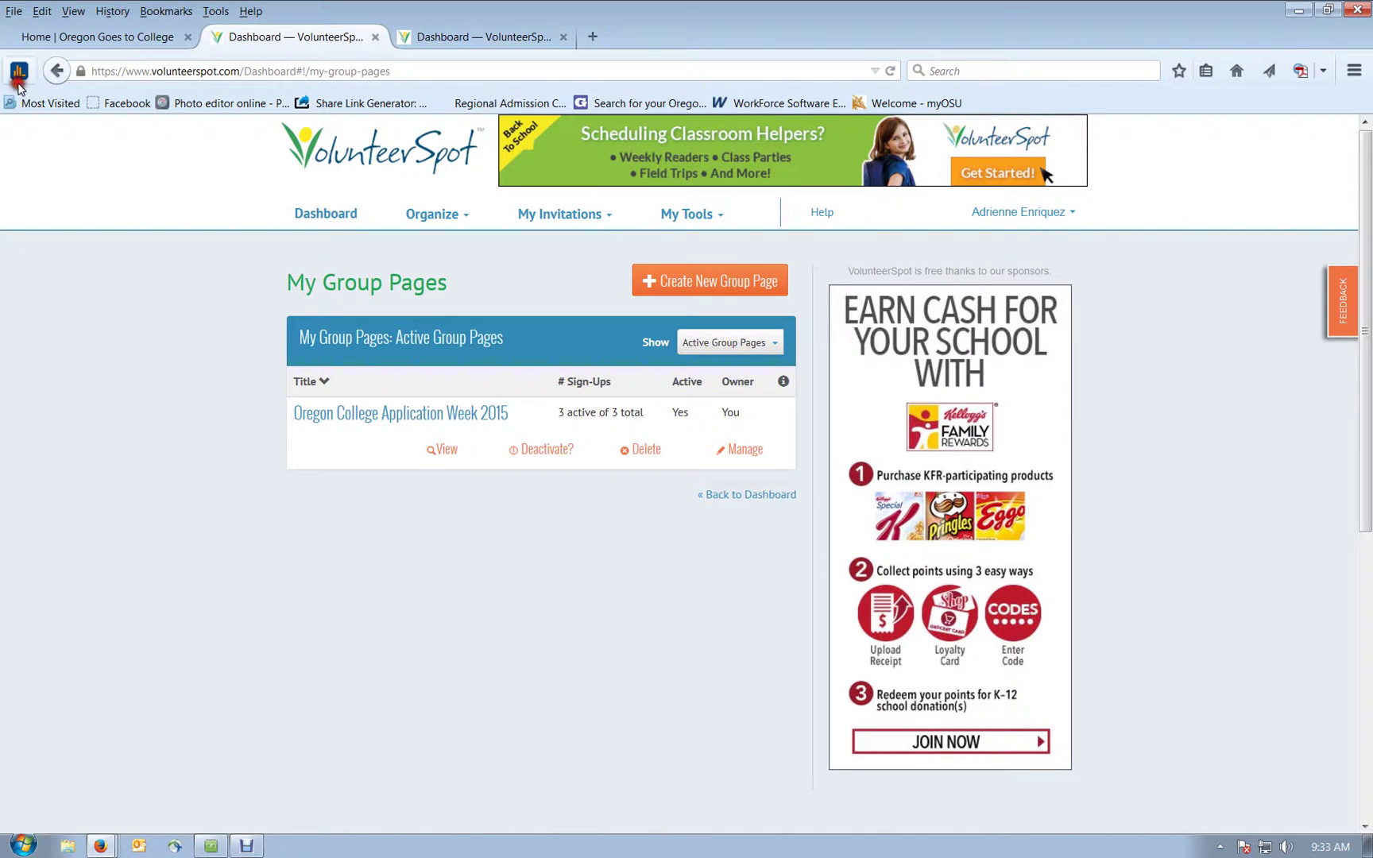
# Step: Go back to the TEST Test High School's CAW sign-up and explore its four Reports types
pyautogui.click(56, 71)
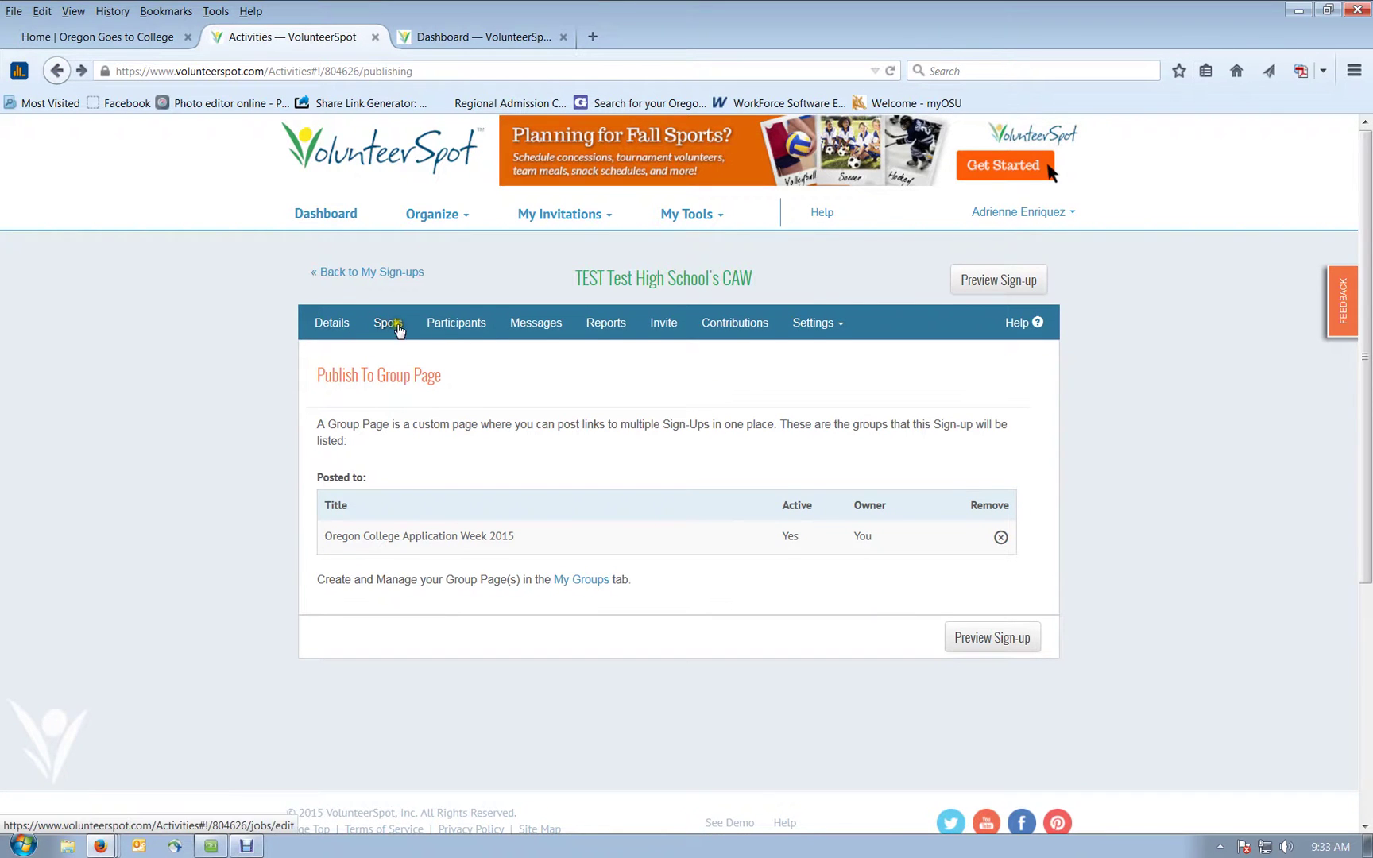
pyautogui.click(614, 326)
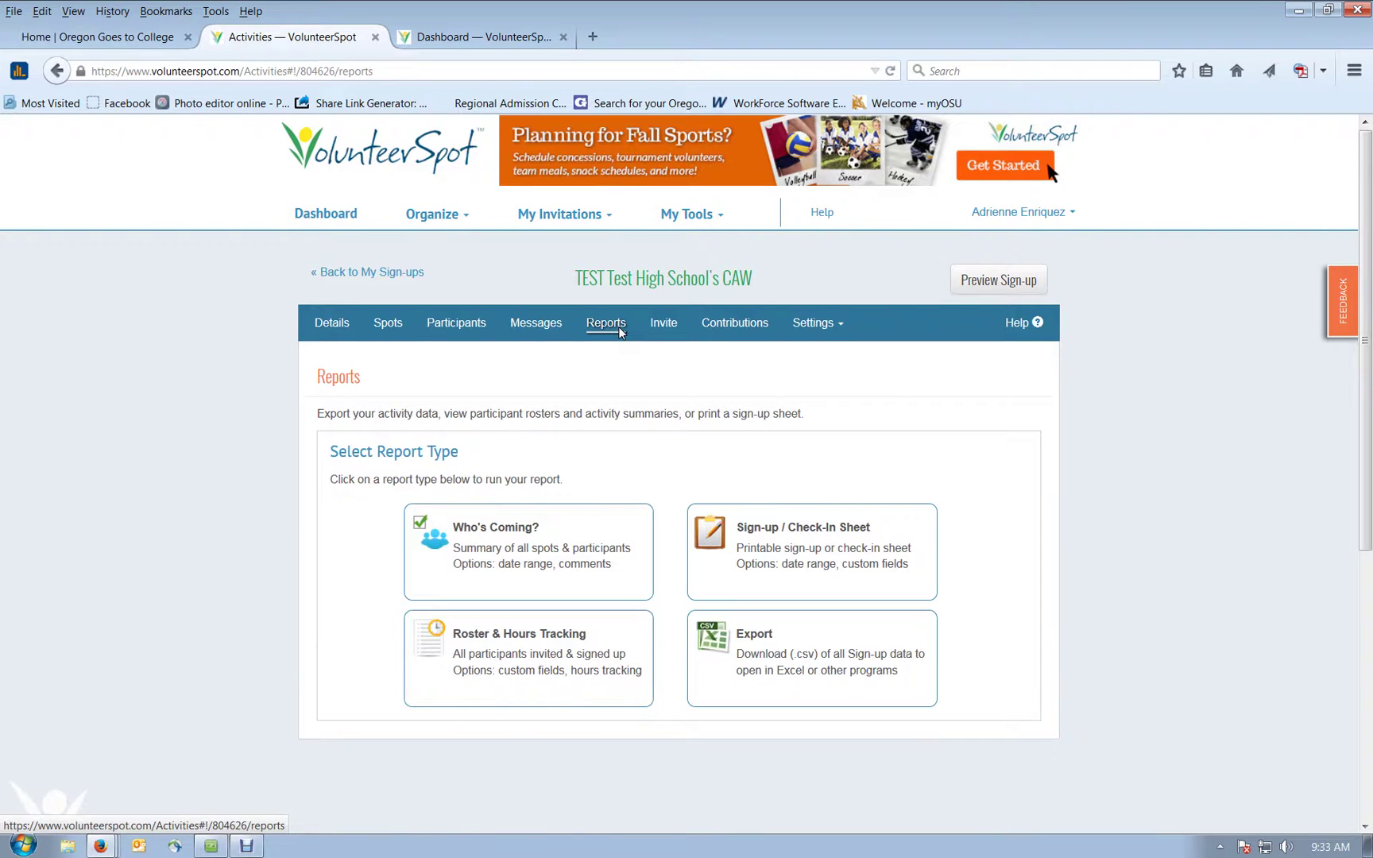
pyautogui.scroll(-2, 604, 322)
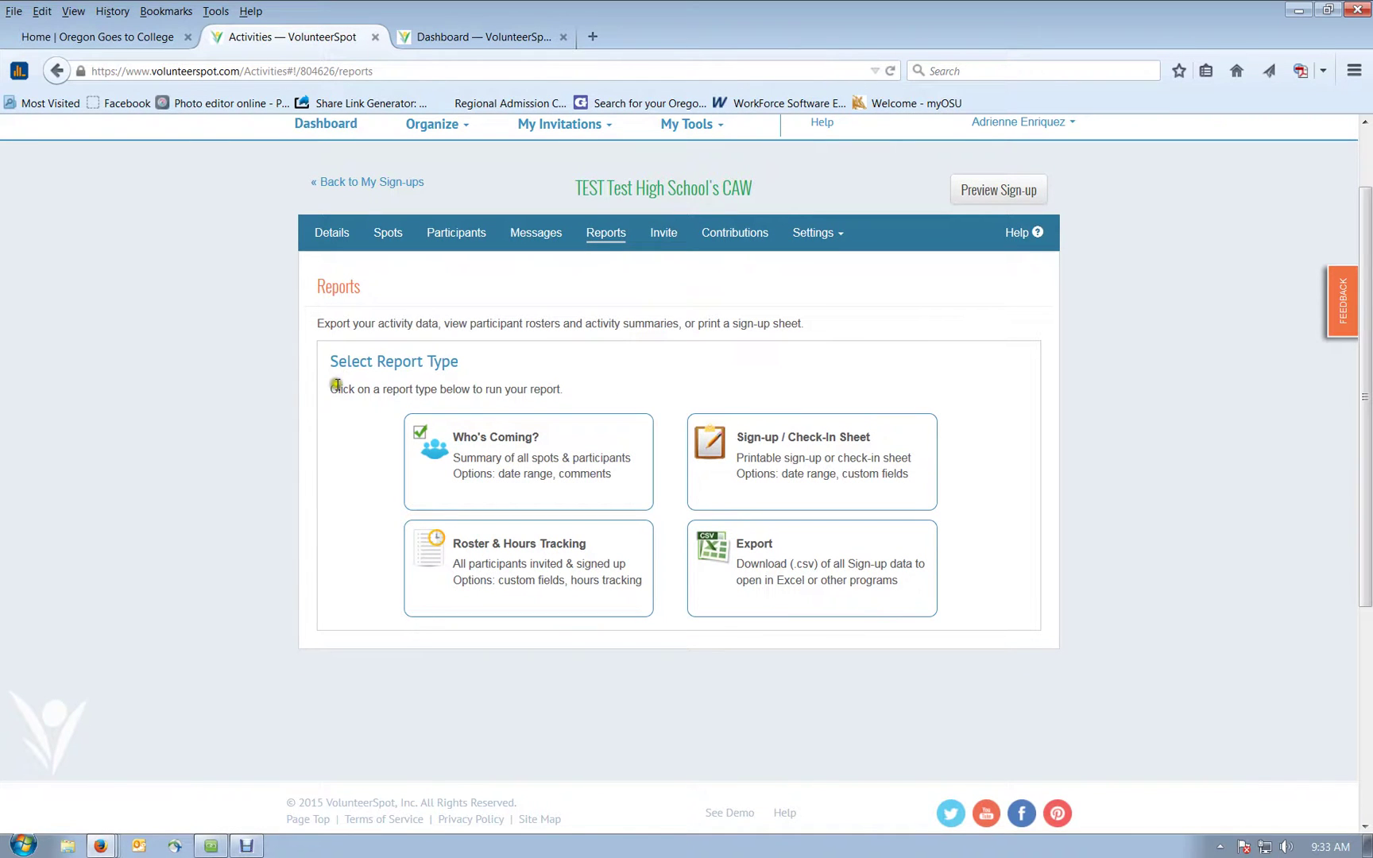
pyautogui.click(486, 508)
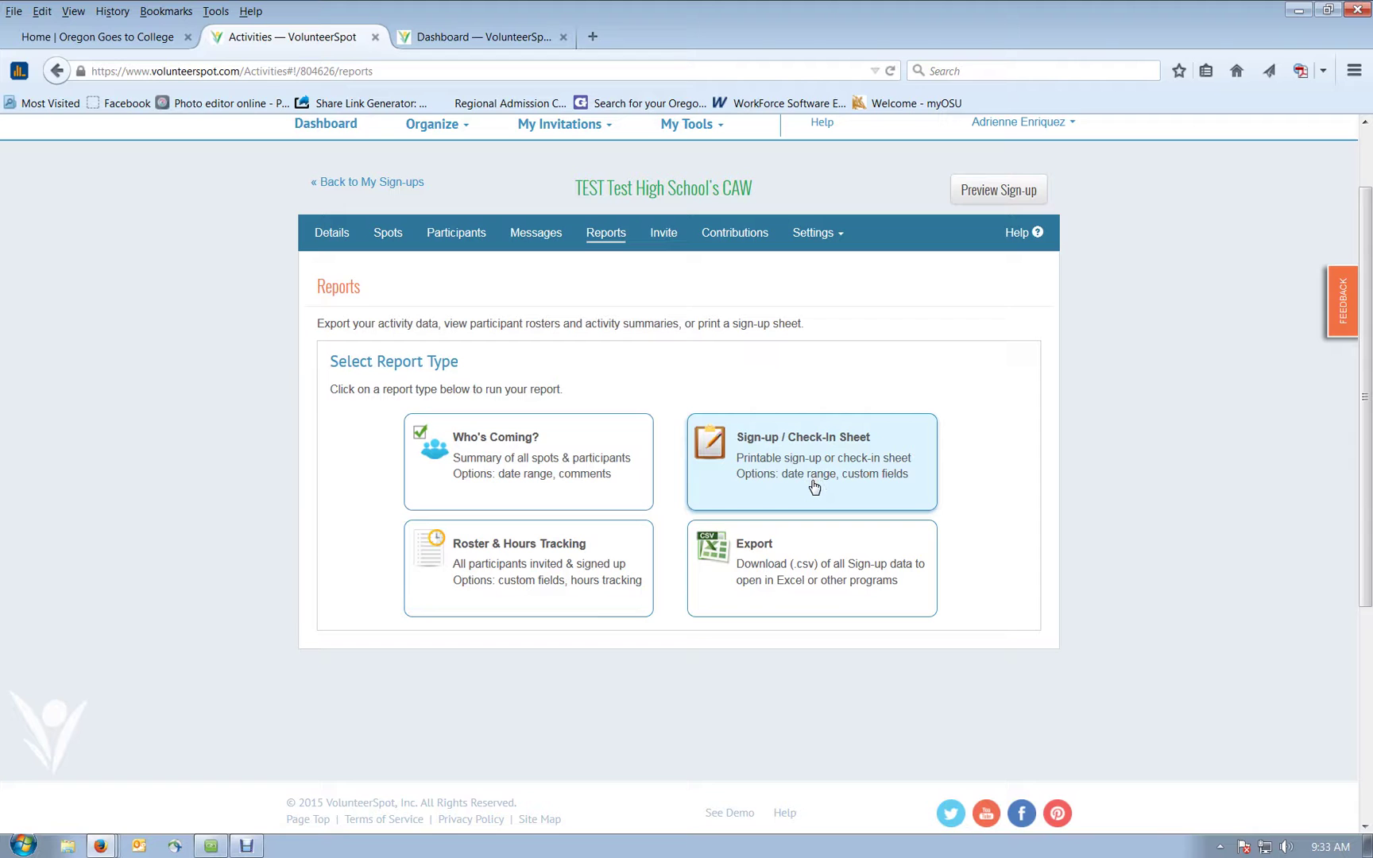
pyautogui.click(537, 609)
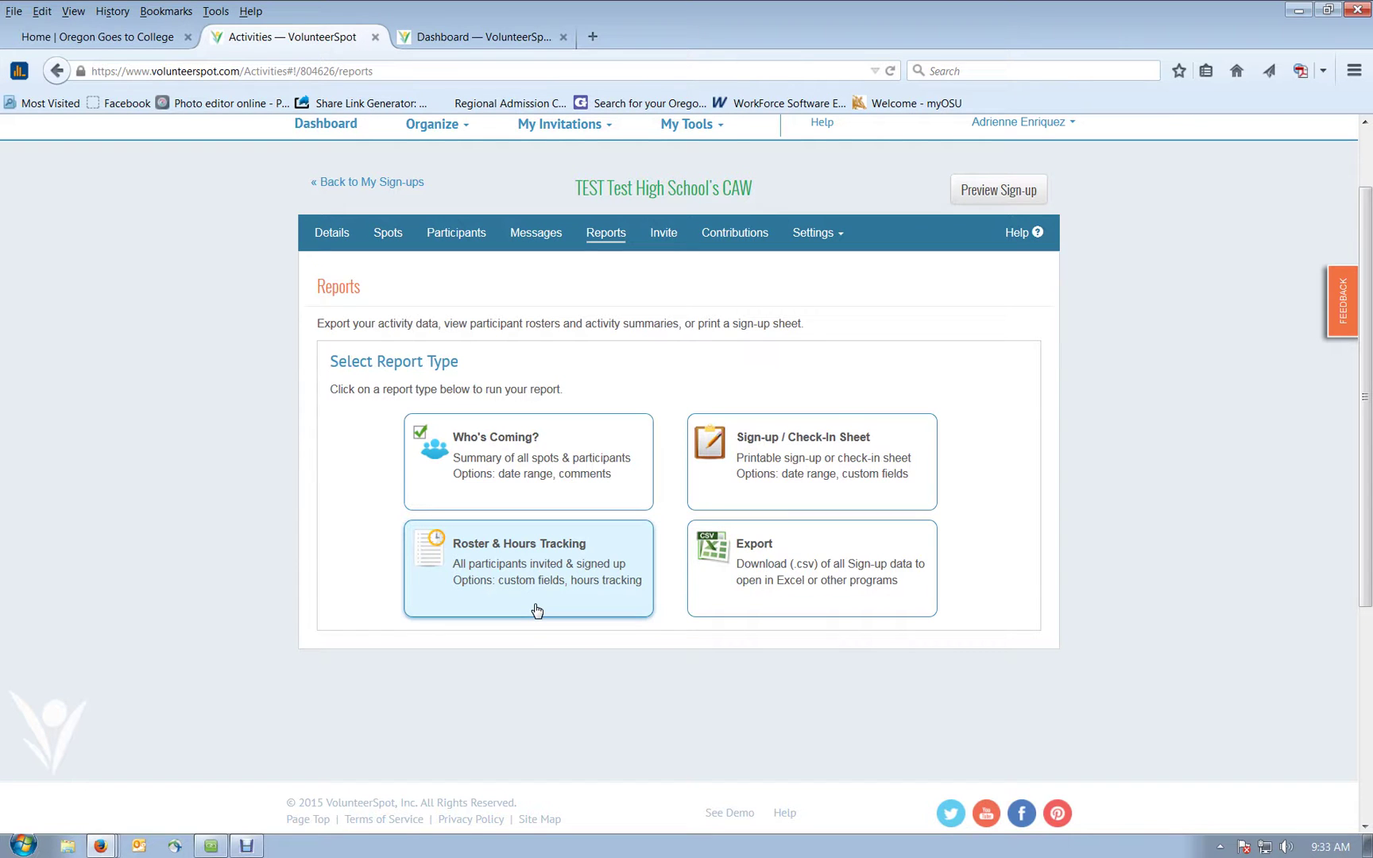
pyautogui.click(531, 583)
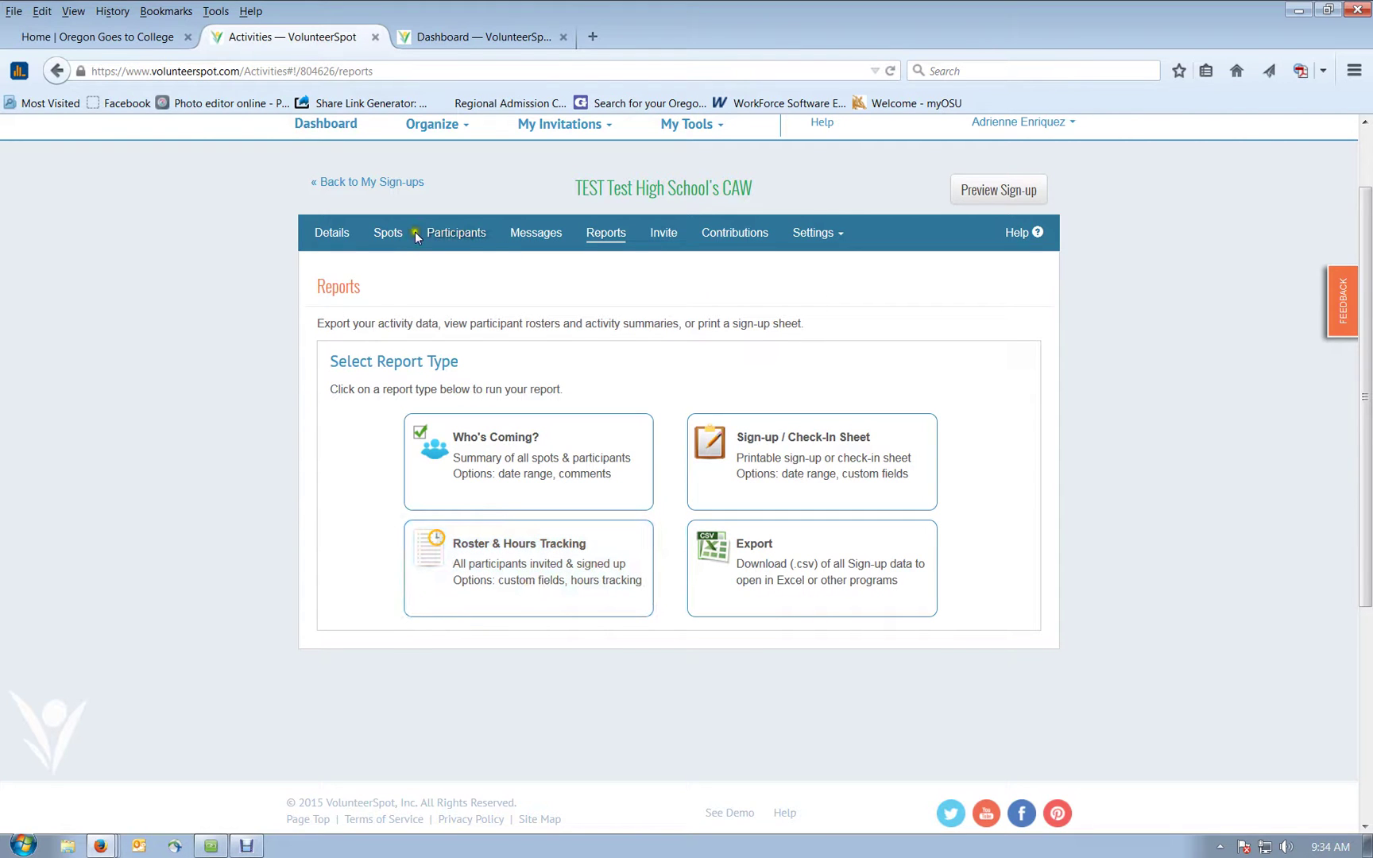
# Step: Browse the sign-up's Invite options, then open its Details page for editing
pyautogui.click(665, 234)
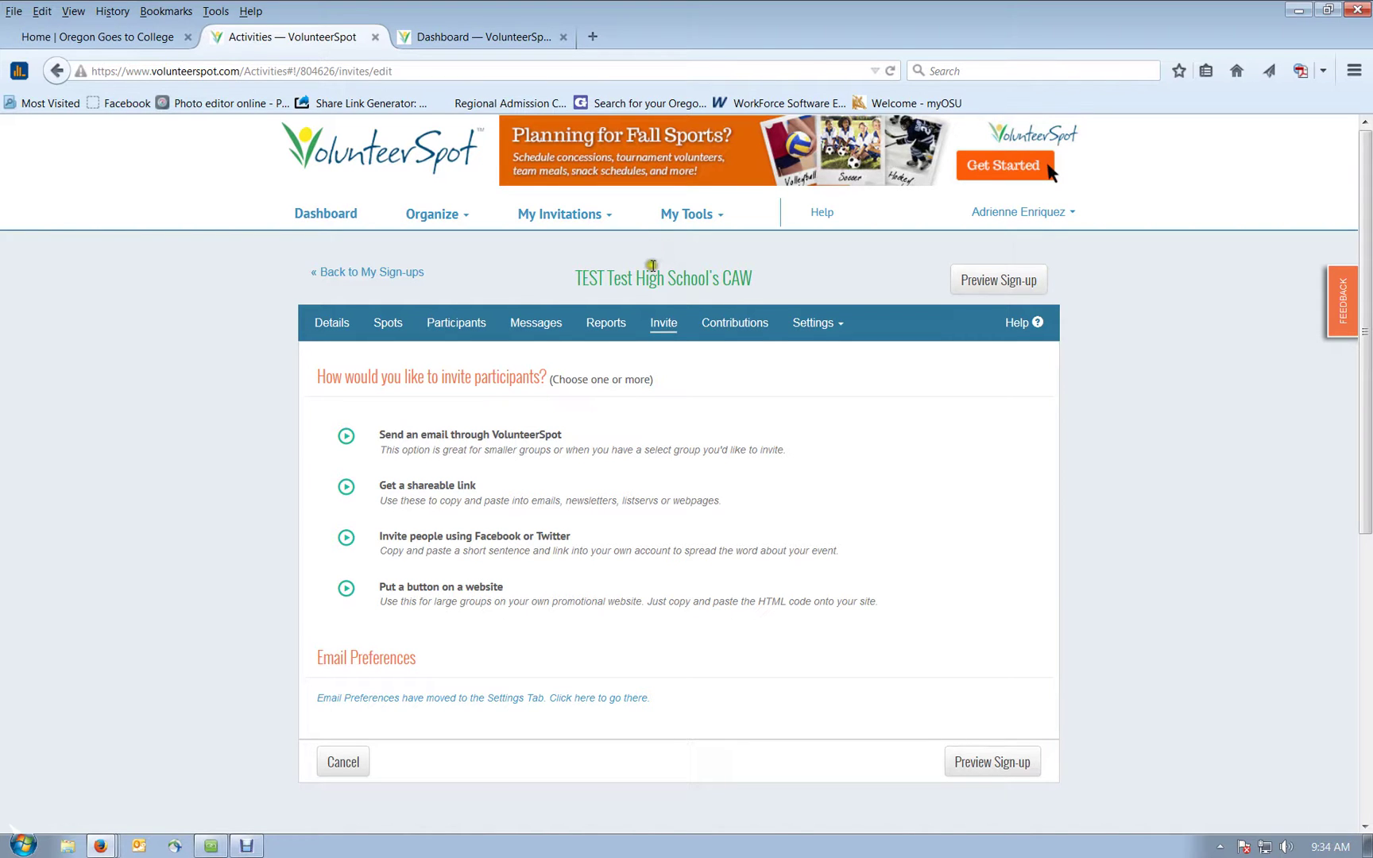
pyautogui.click(666, 349)
pyautogui.click(668, 331)
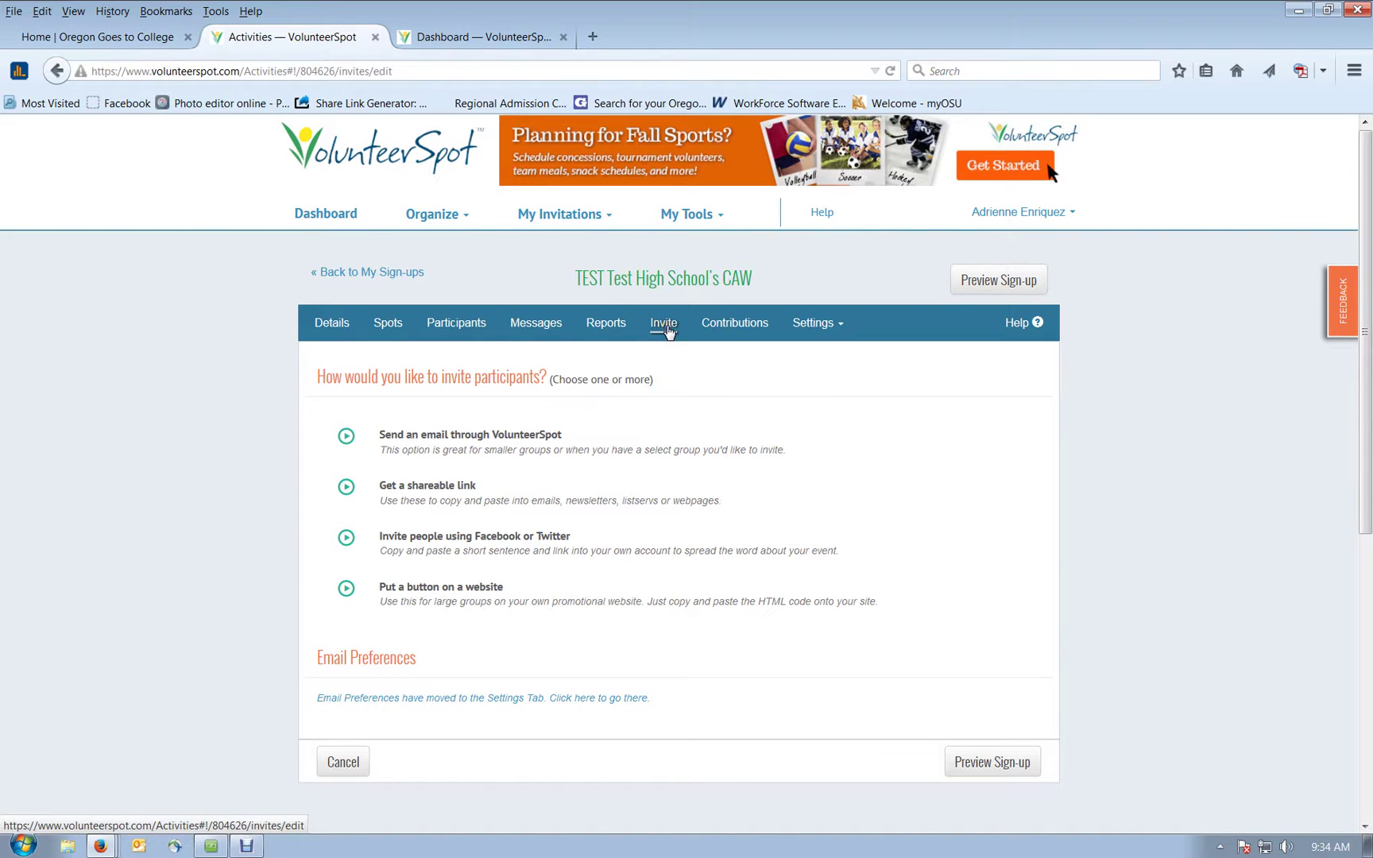
pyautogui.click(325, 324)
# Step: Scroll through the sign-up's Details and add a blank assistant organizer row
pyautogui.click(320, 326)
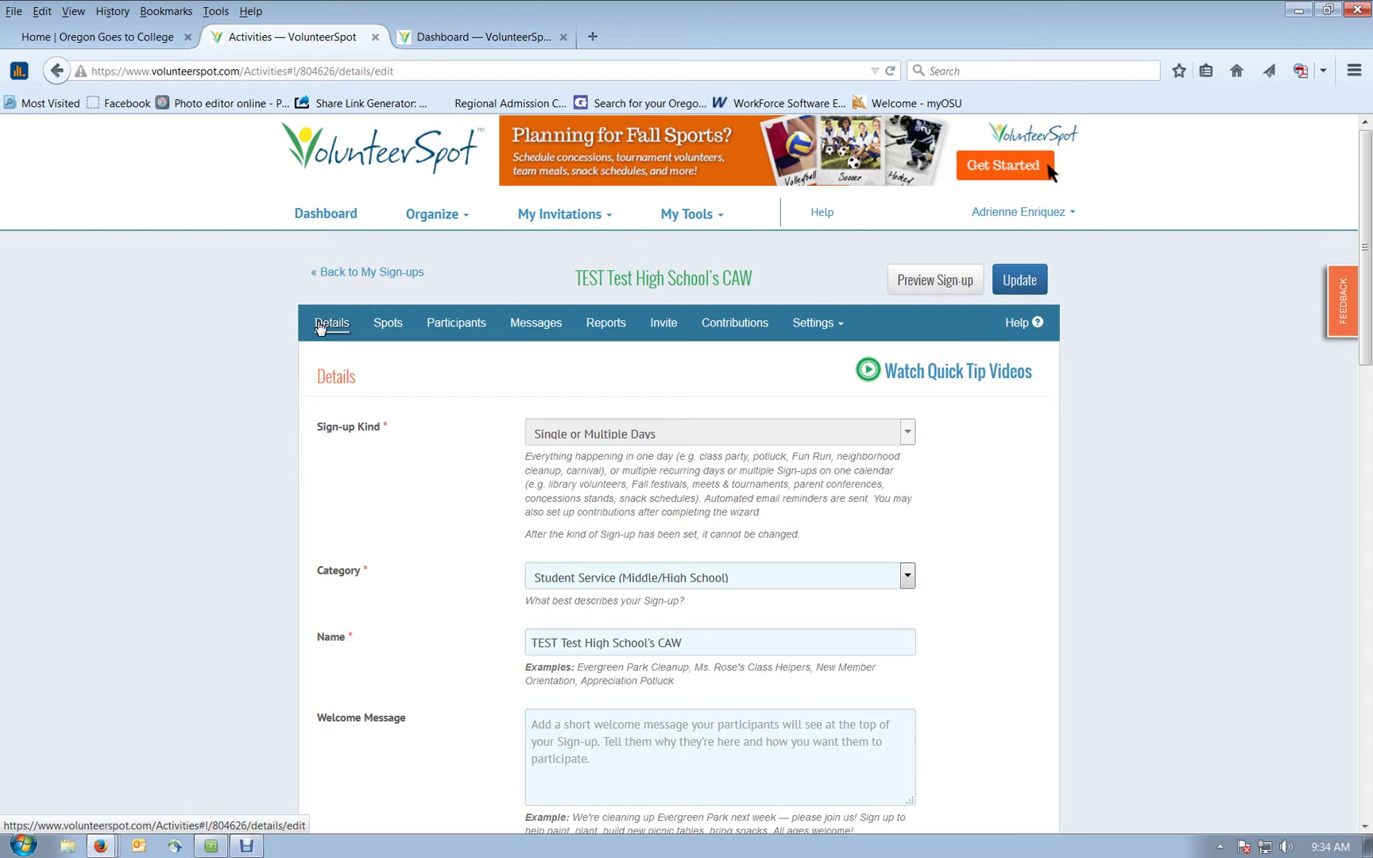
pyautogui.scroll(-1, 522, 578)
pyautogui.scroll(-6, 522, 579)
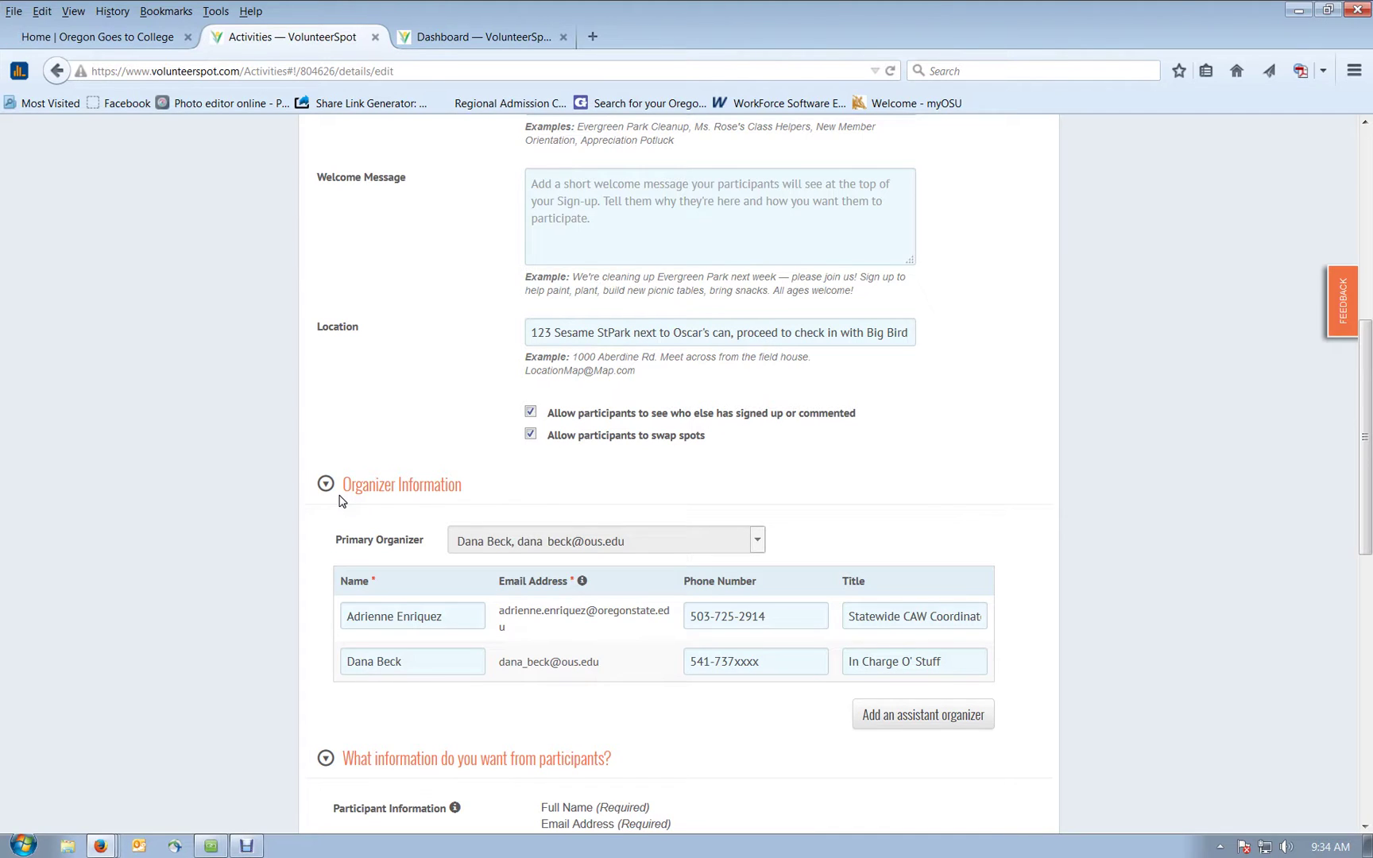
pyautogui.scroll(-1, 340, 501)
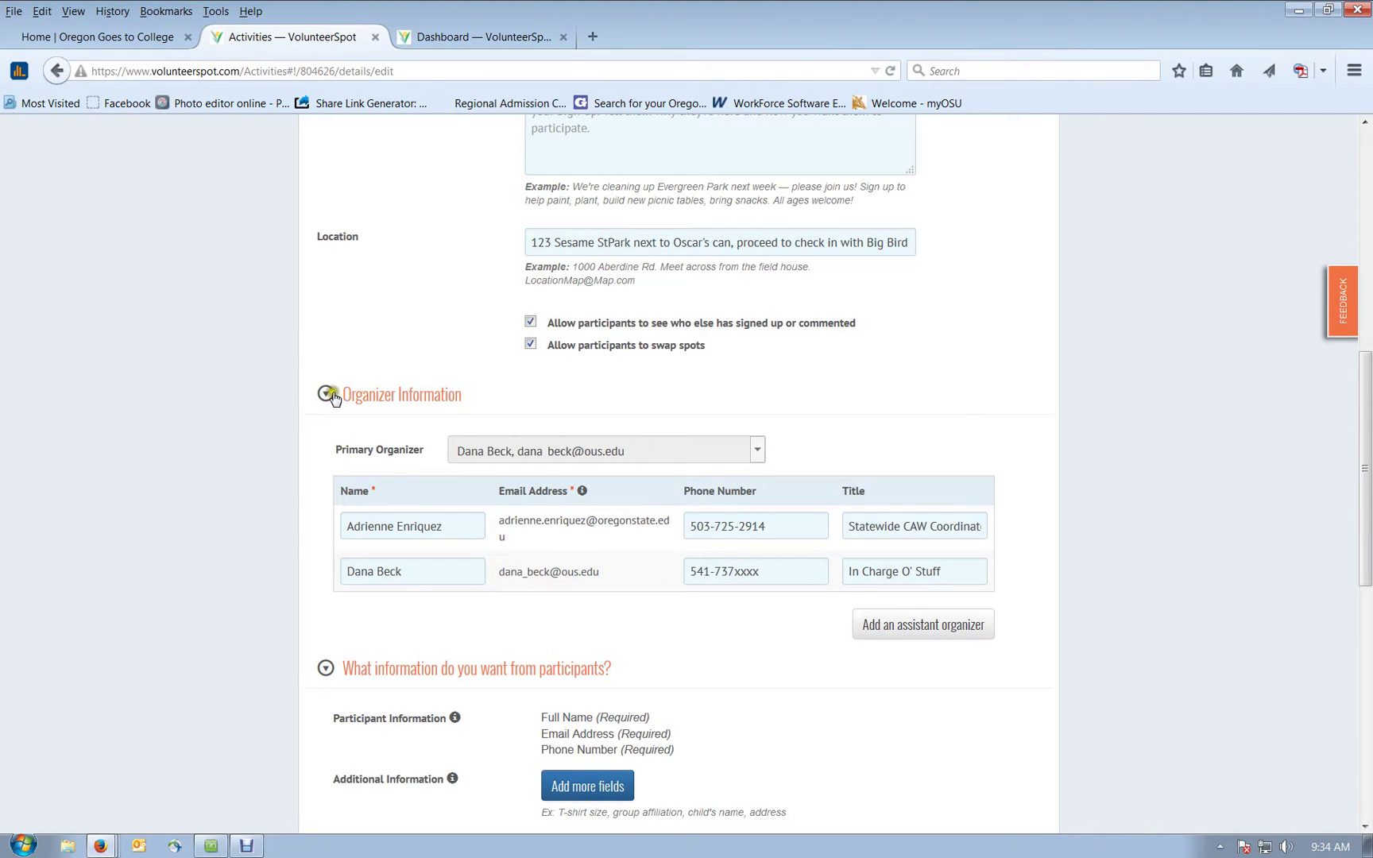
pyautogui.click(414, 518)
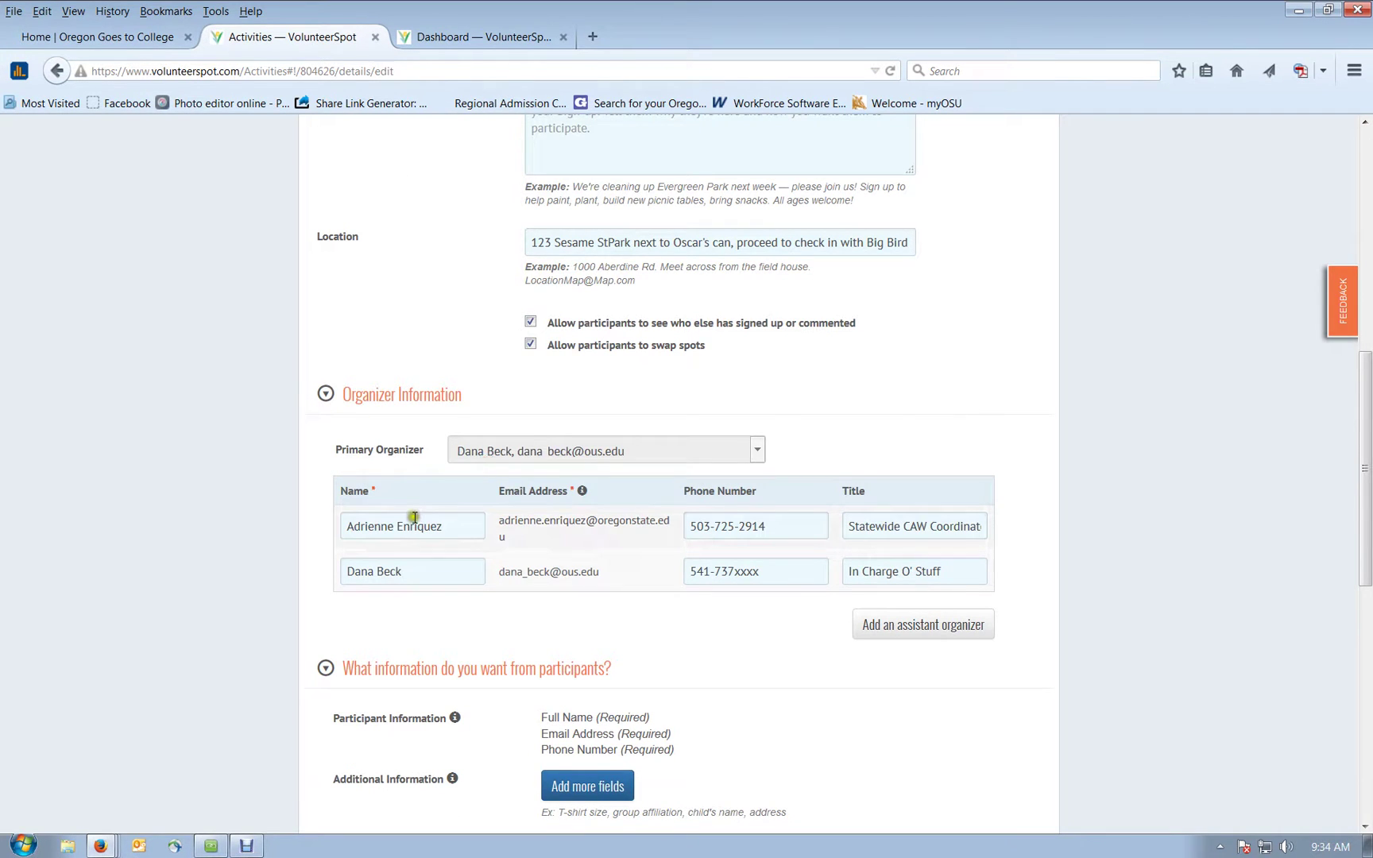
pyautogui.click(957, 635)
# Step: Leave the Details page via « Back to My Sign-ups
pyautogui.scroll(-2, 795, 654)
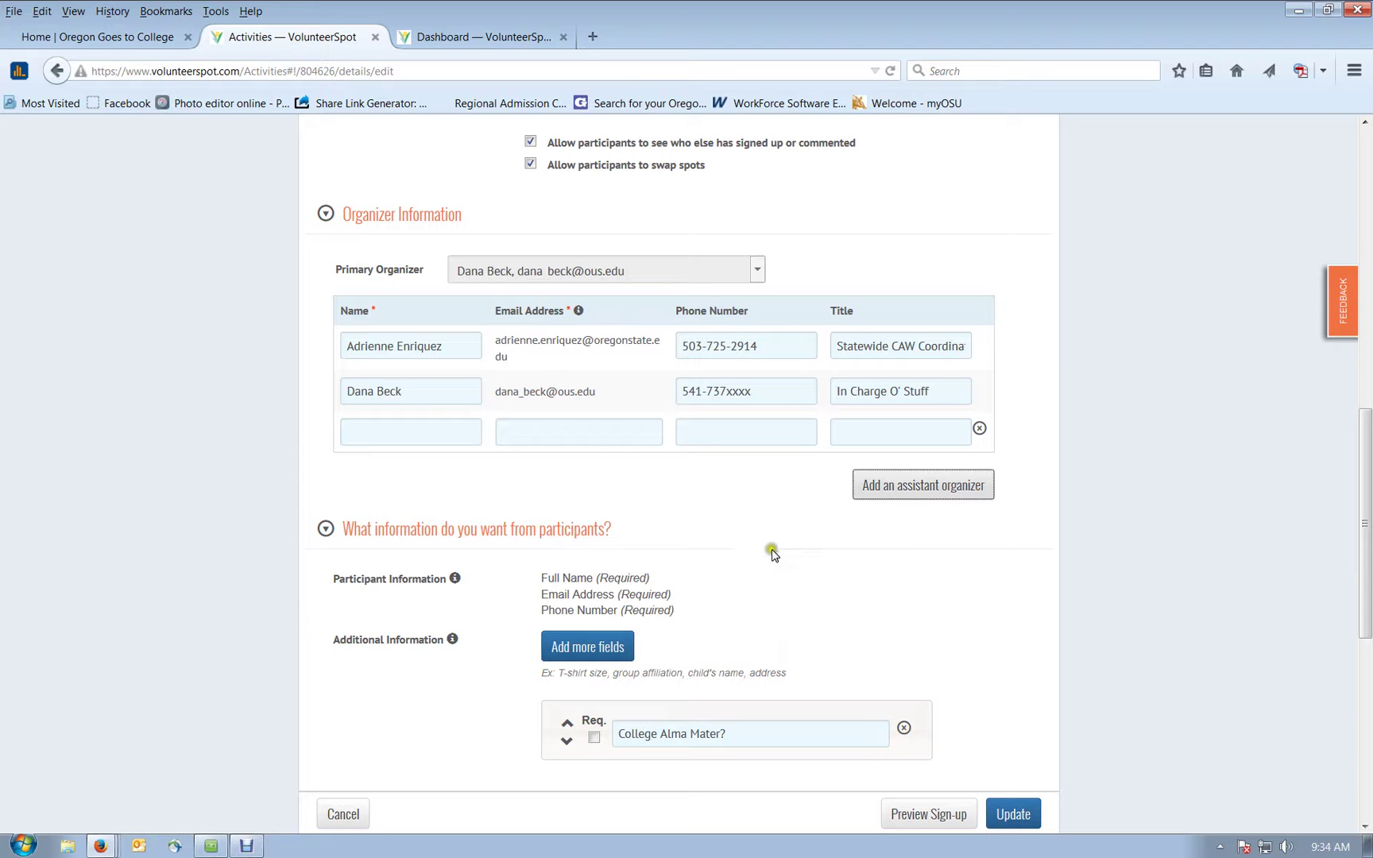
pyautogui.scroll(2, 703, 420)
pyautogui.scroll(7, 704, 420)
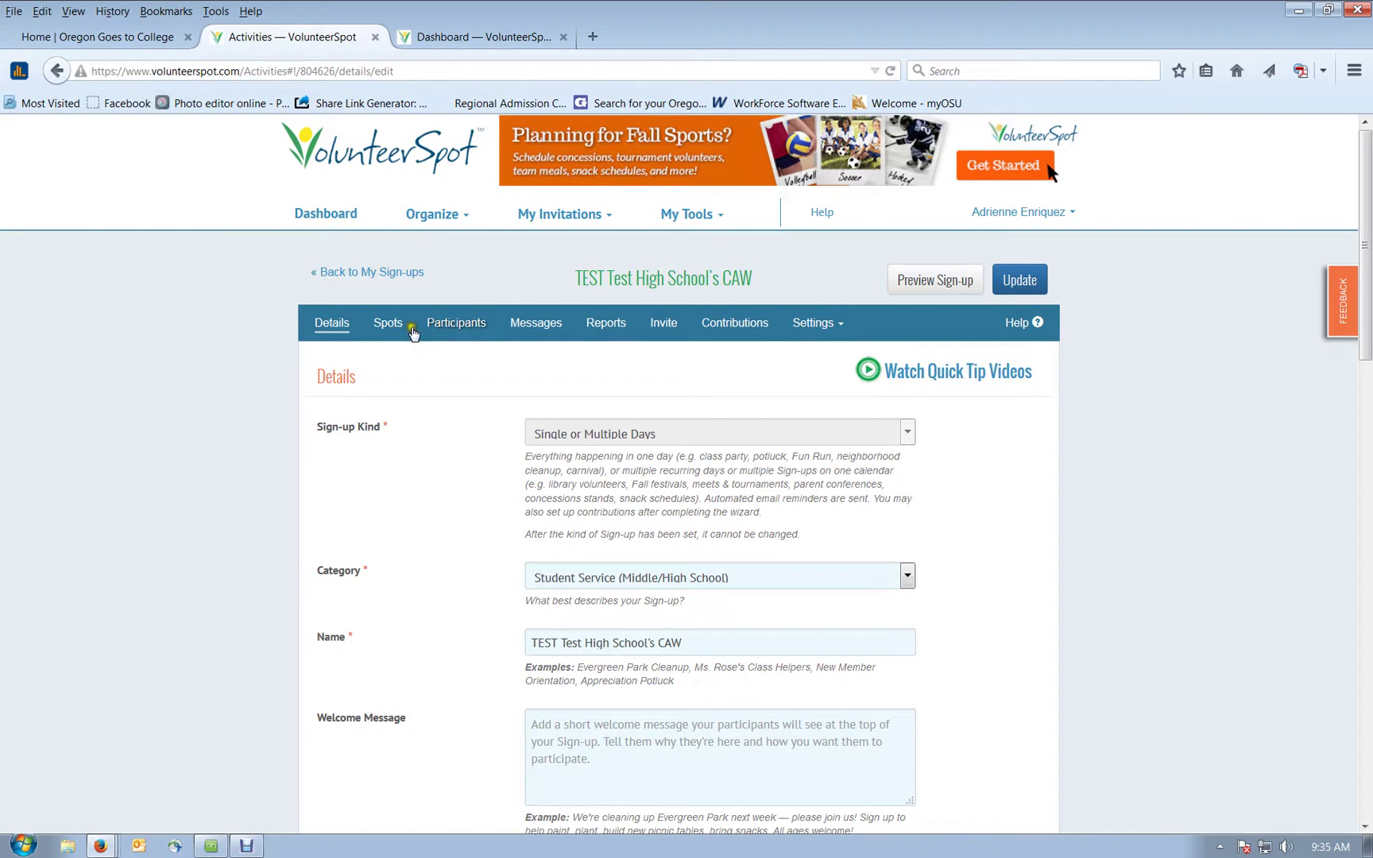
pyautogui.click(332, 272)
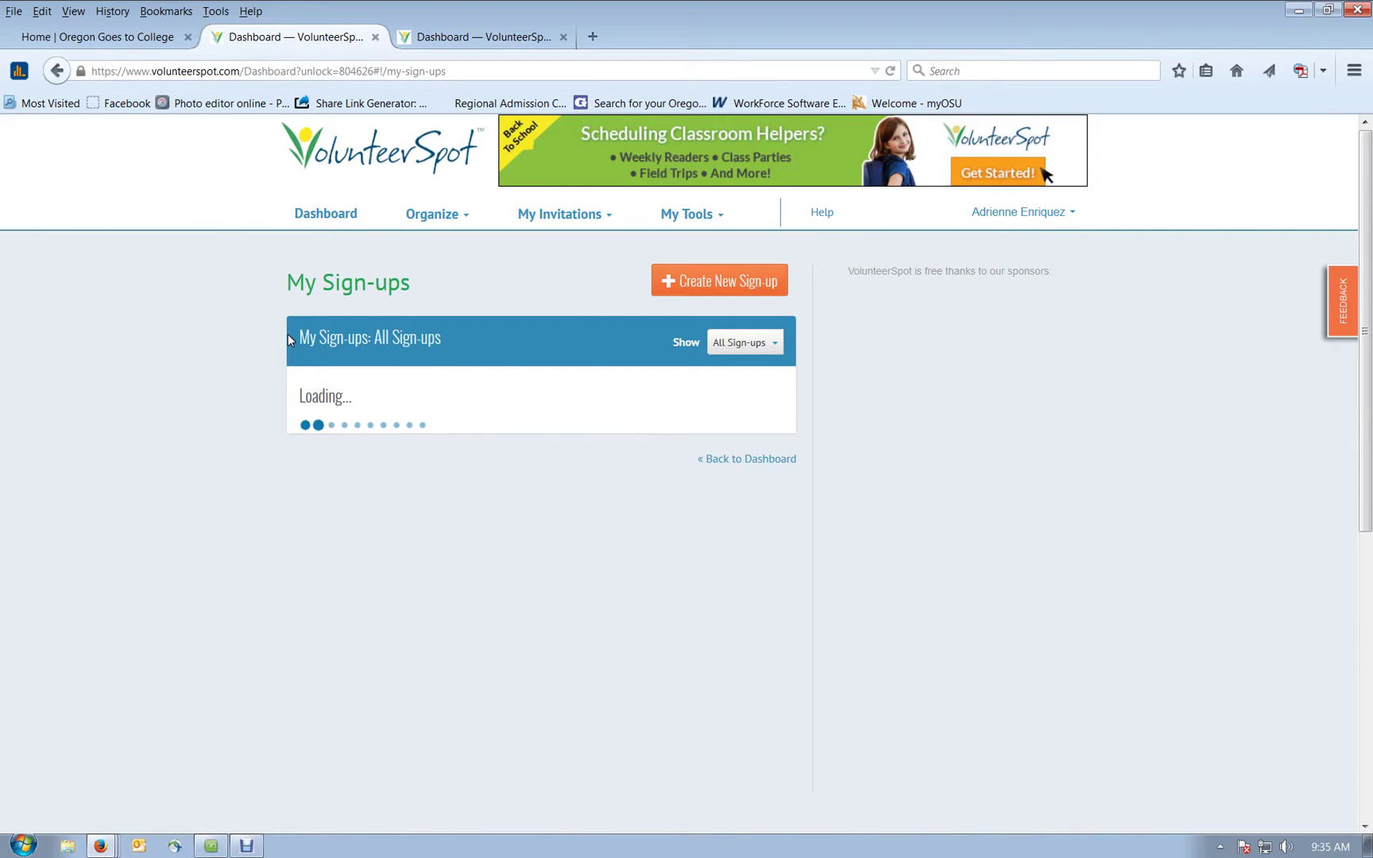
# Step: Reverse the Title sort, then sort the sign-ups by Start Date
pyautogui.scroll(-3, 227, 382)
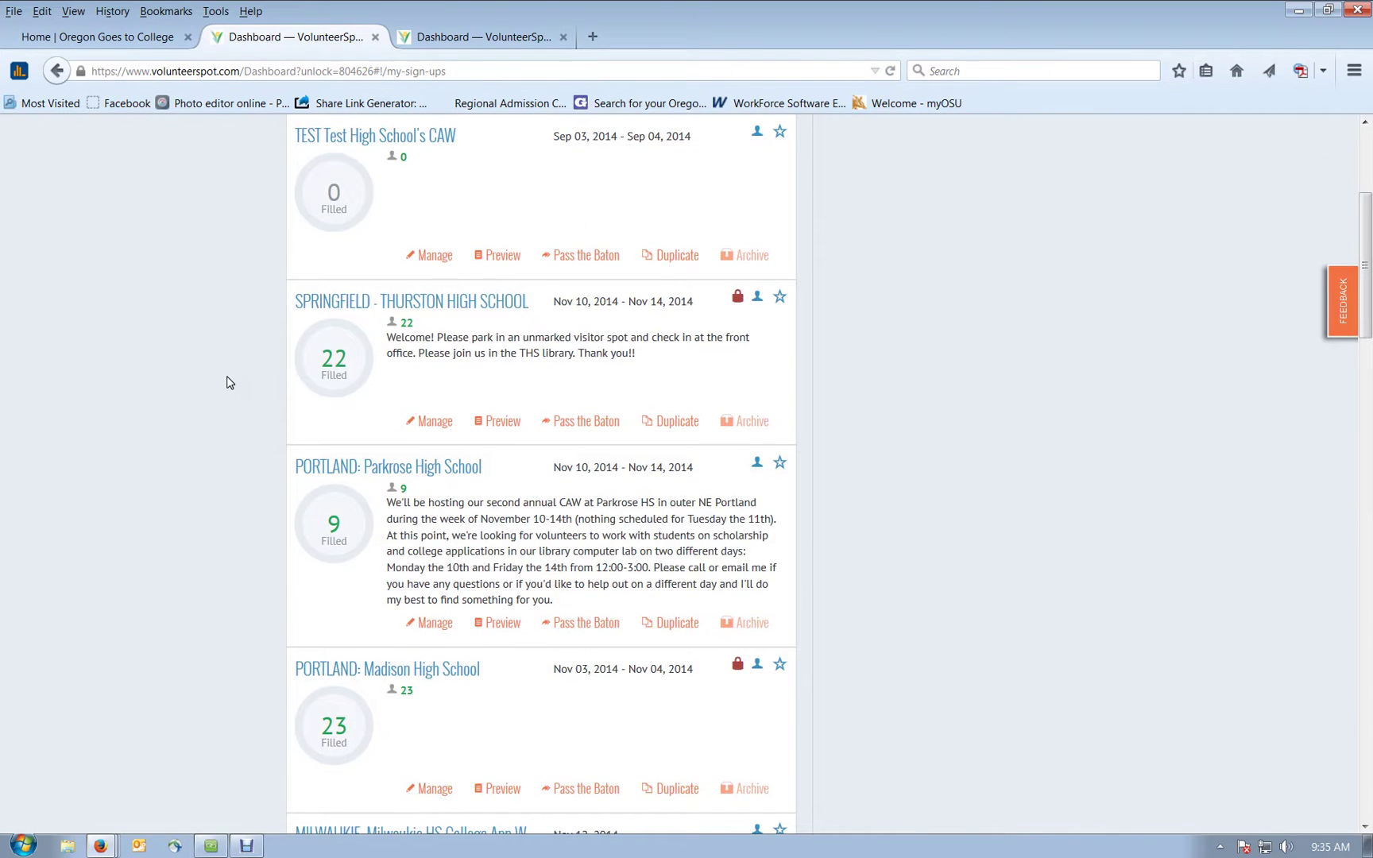
pyautogui.scroll(3, 242, 374)
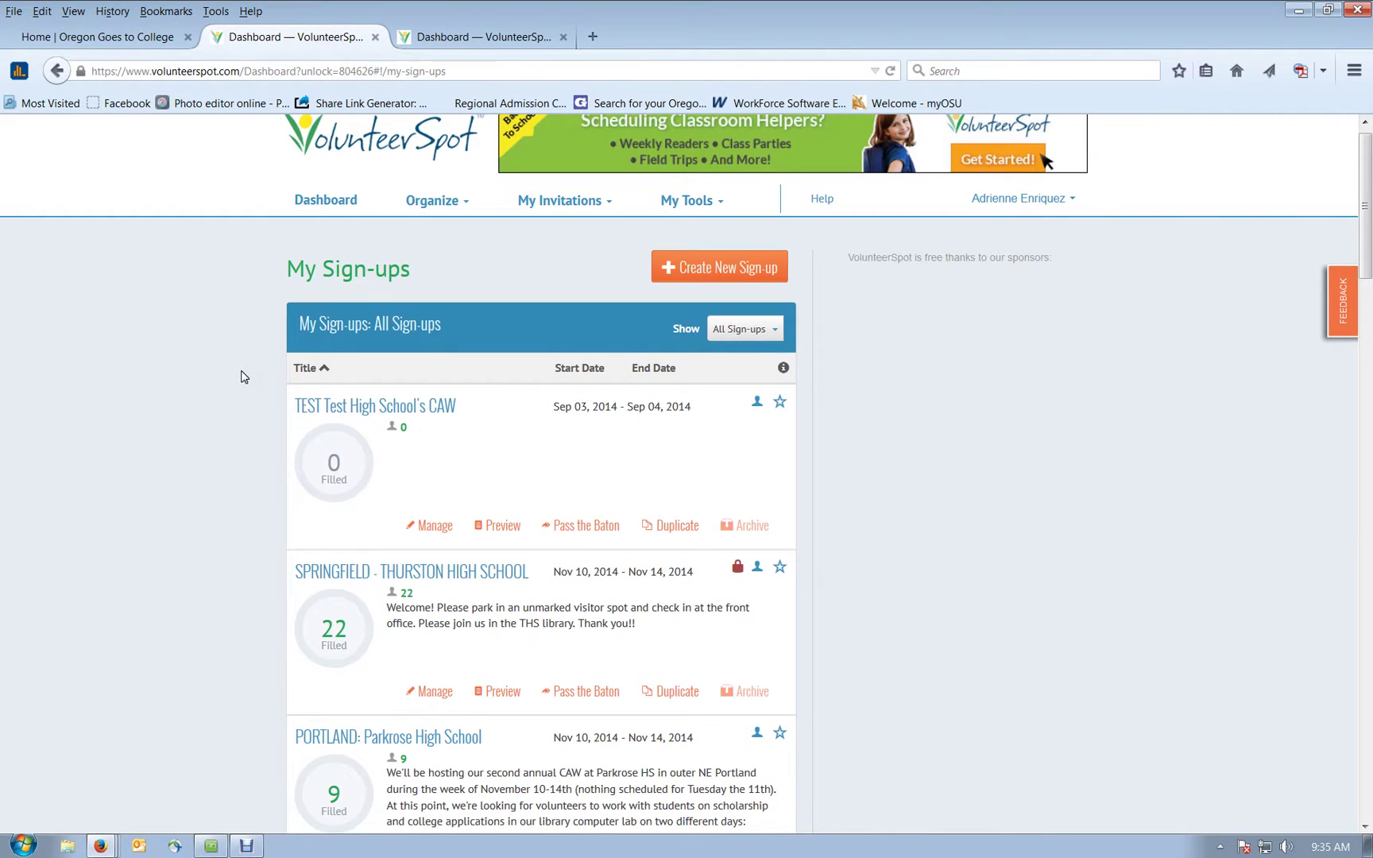
pyautogui.scroll(-3, 238, 375)
pyautogui.scroll(3, 239, 376)
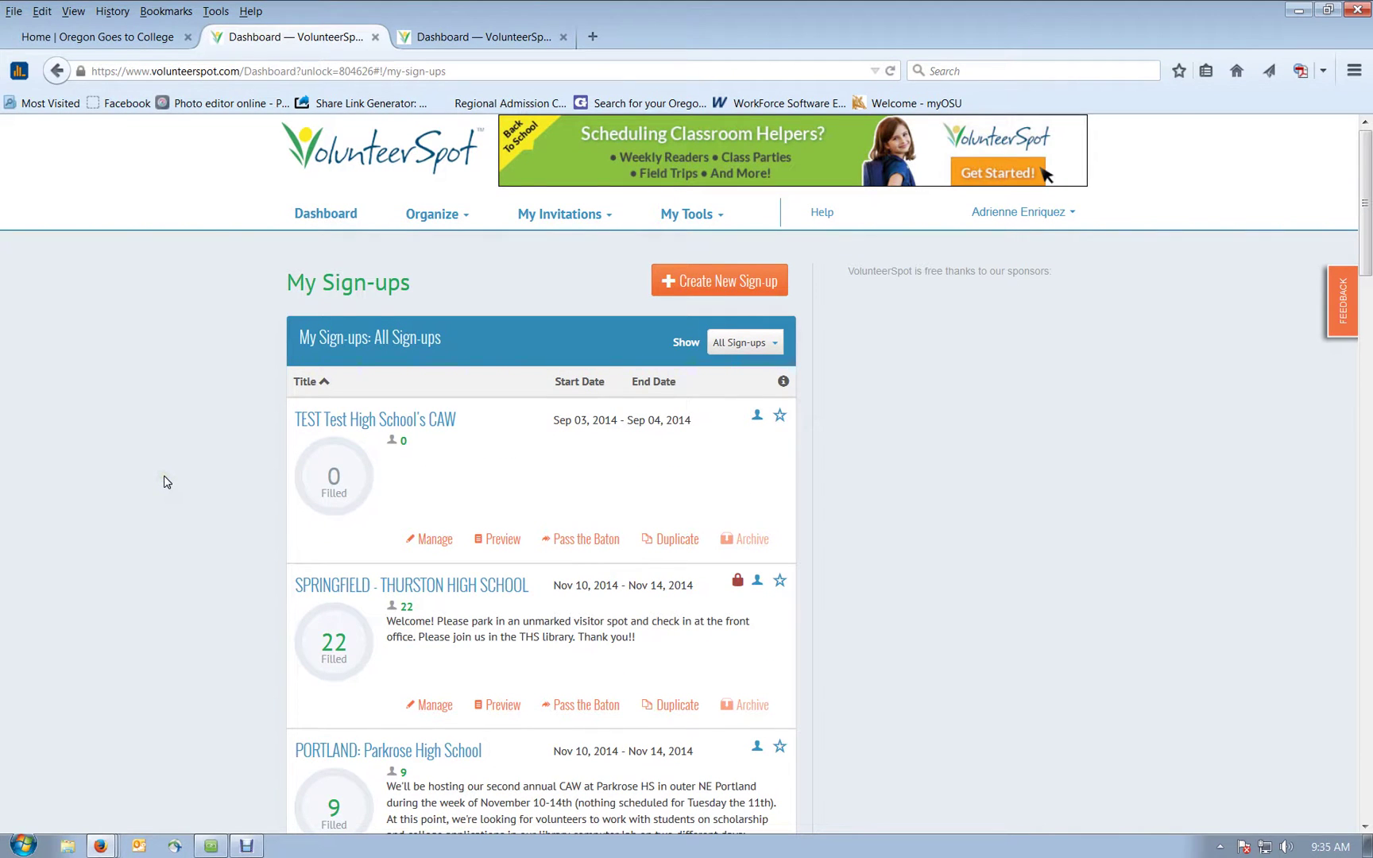
pyautogui.scroll(-1, 166, 480)
pyautogui.scroll(1, 239, 437)
pyautogui.click(306, 381)
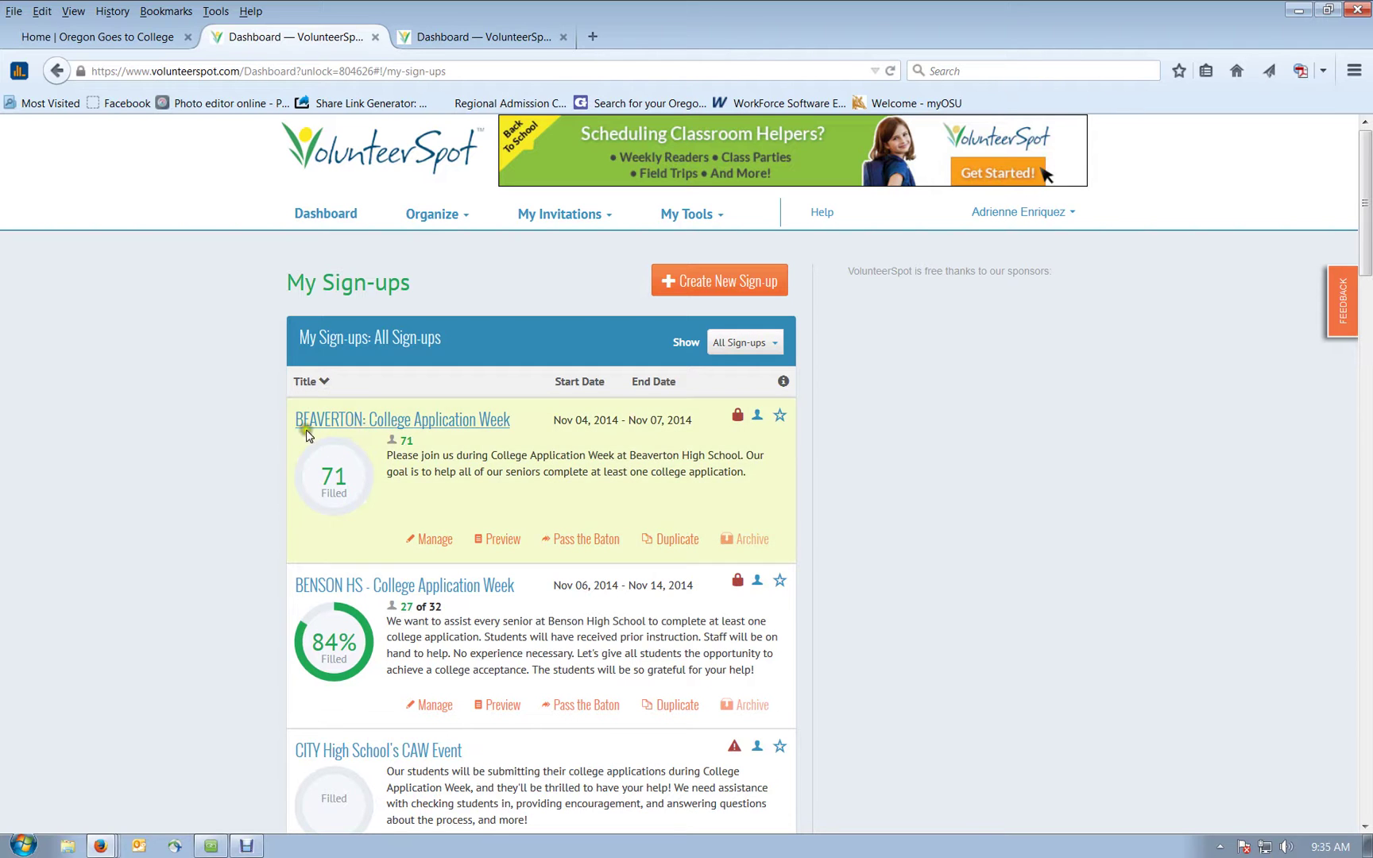
pyautogui.click(582, 384)
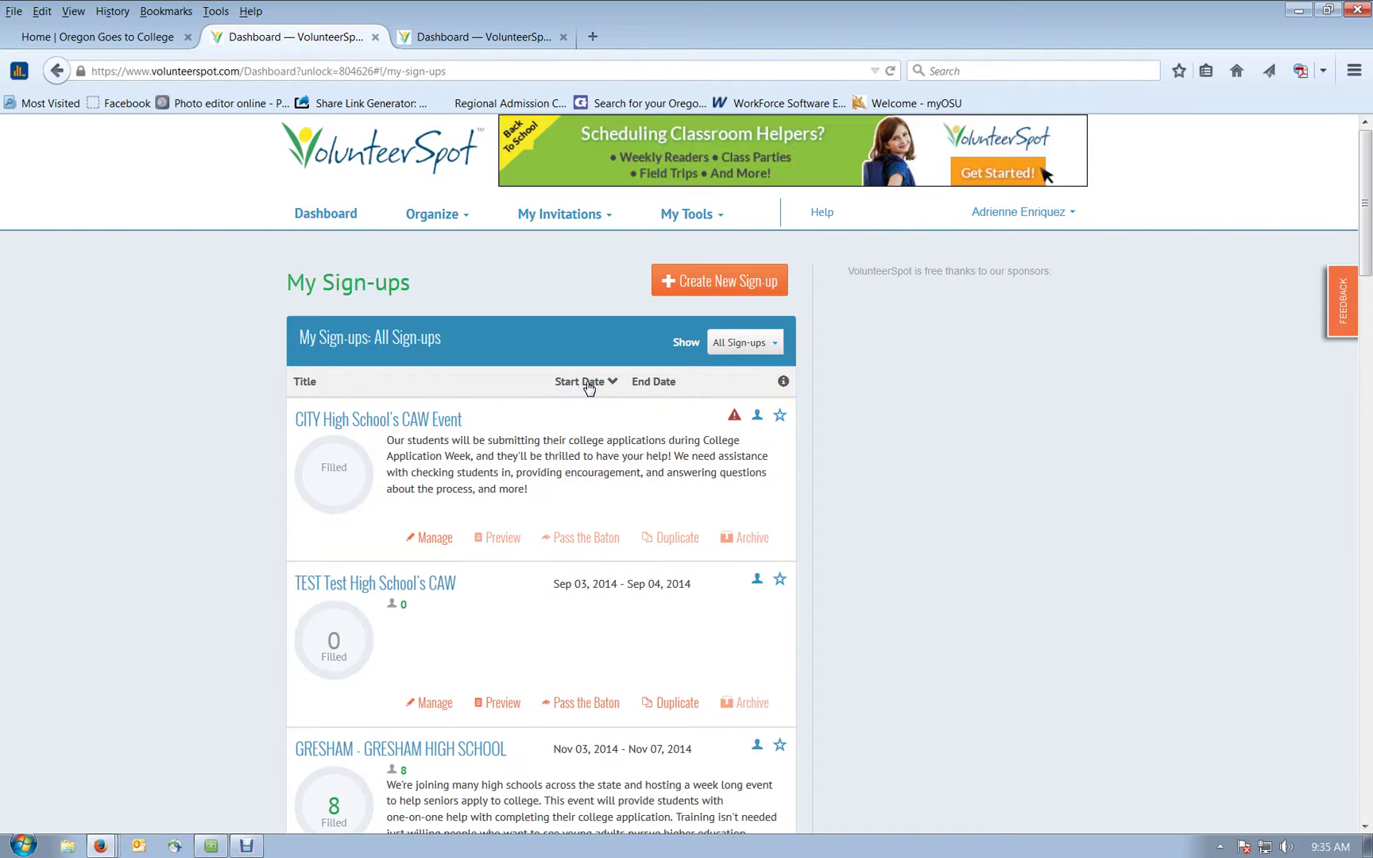
pyautogui.click(592, 386)
# Step: Click through the sorted sign-up list, then return to the 'CAW Training: Volunteer Recruitment & Management' webinar
pyautogui.click(498, 581)
pyautogui.click(431, 422)
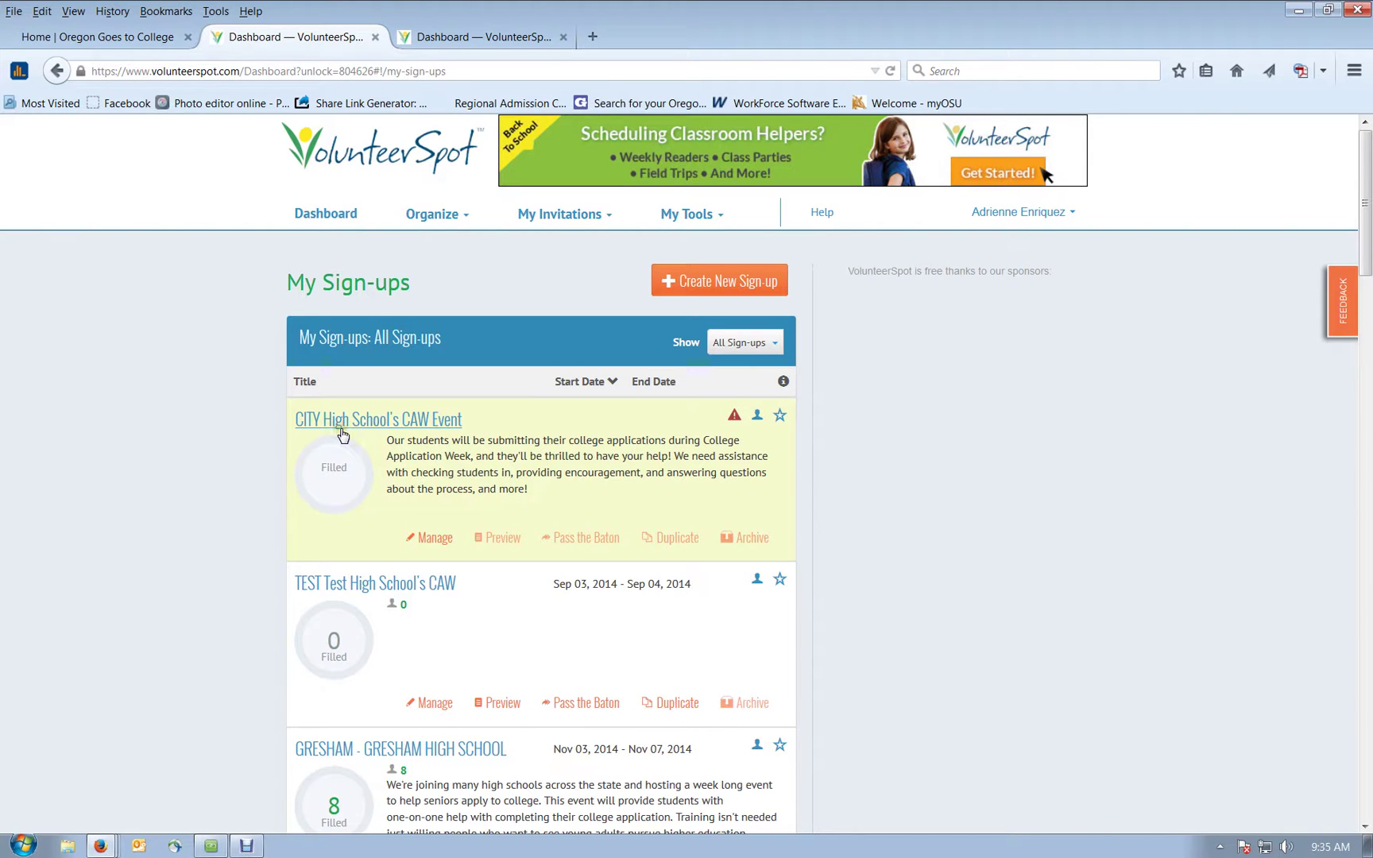
pyautogui.click(283, 444)
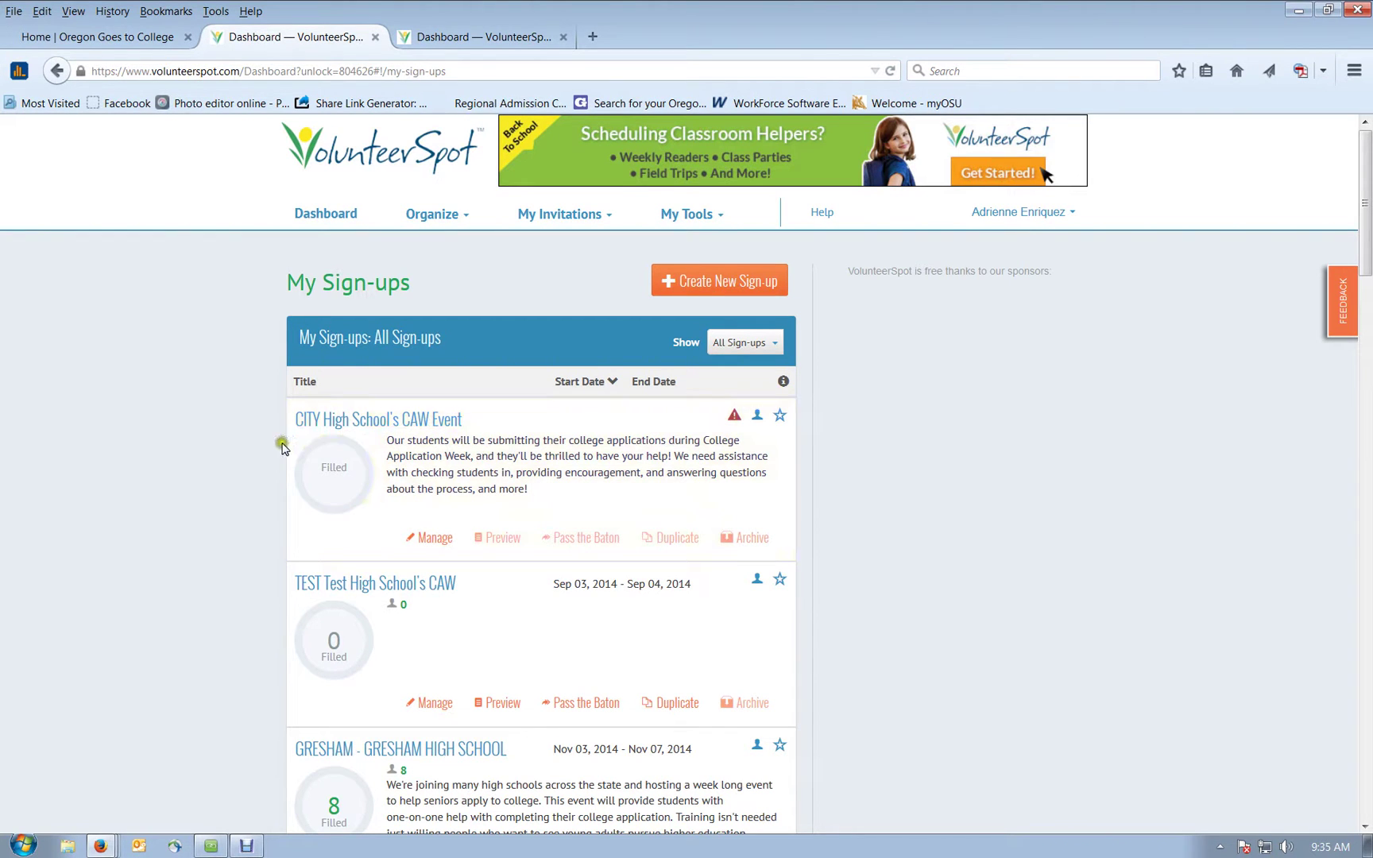
pyautogui.click(147, 488)
pyautogui.click(211, 845)
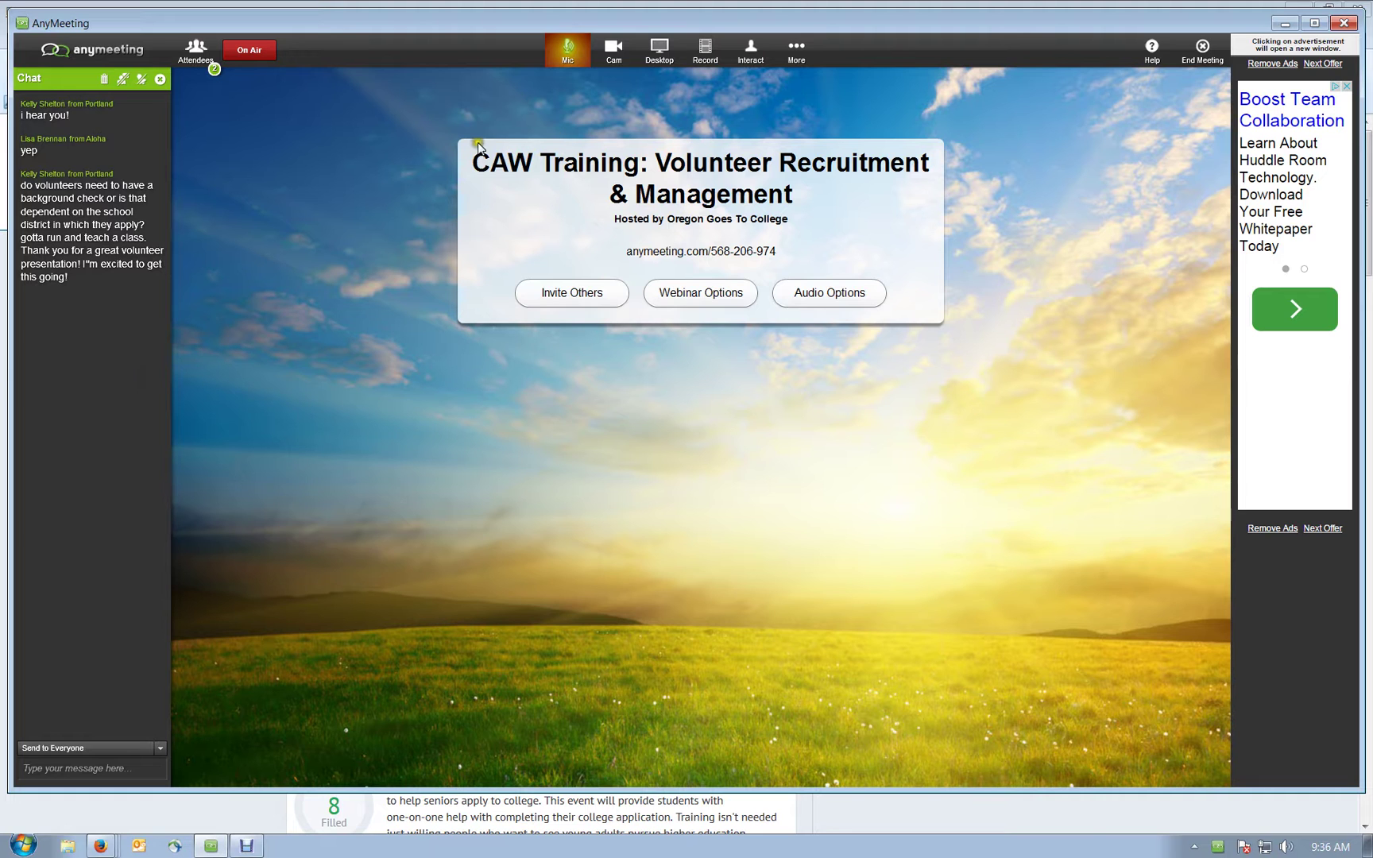
# Step: Share the desktop in AnyMeeting and open the CITY High School's CAW Event sign-up
pyautogui.click(670, 54)
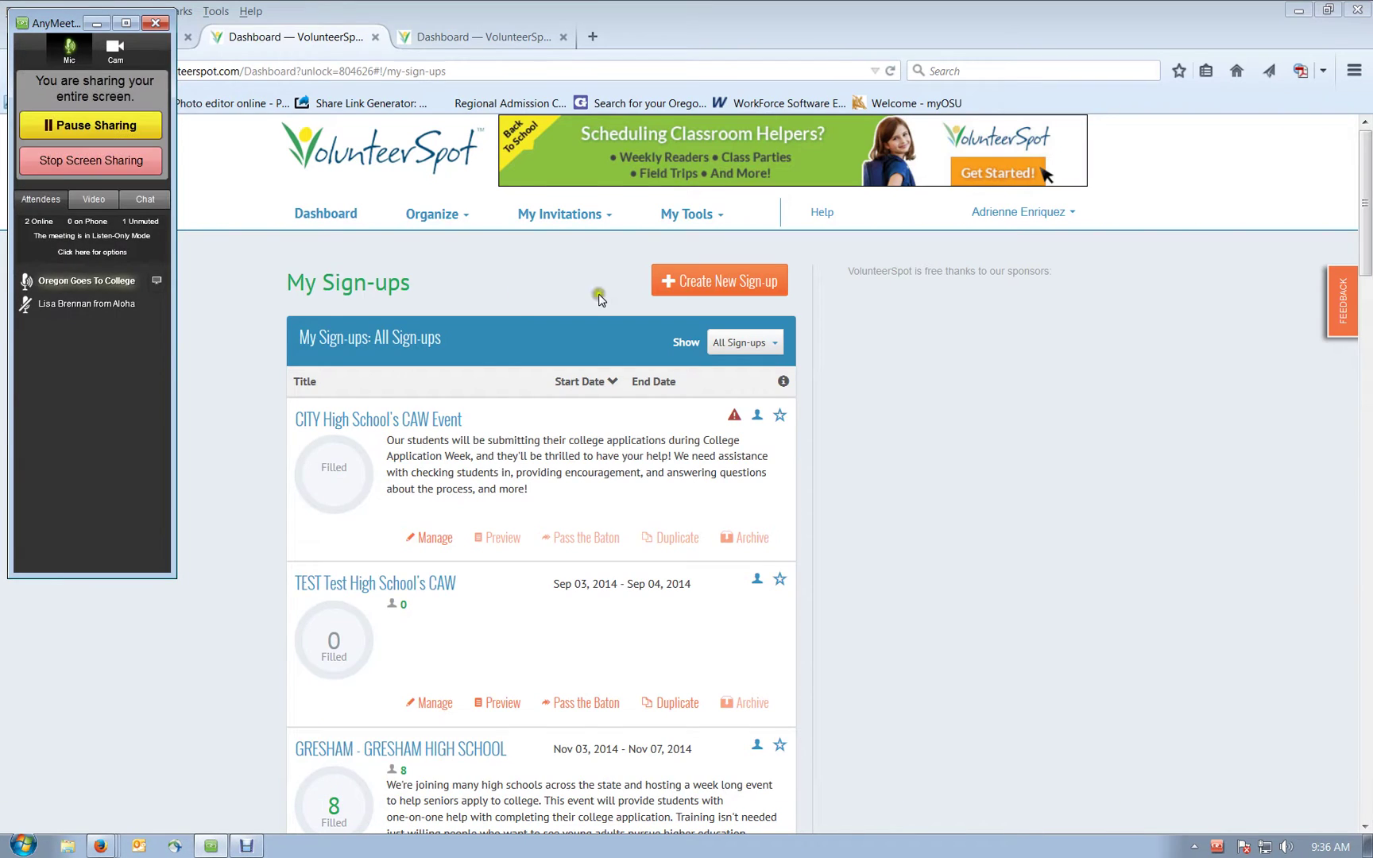
pyautogui.click(388, 418)
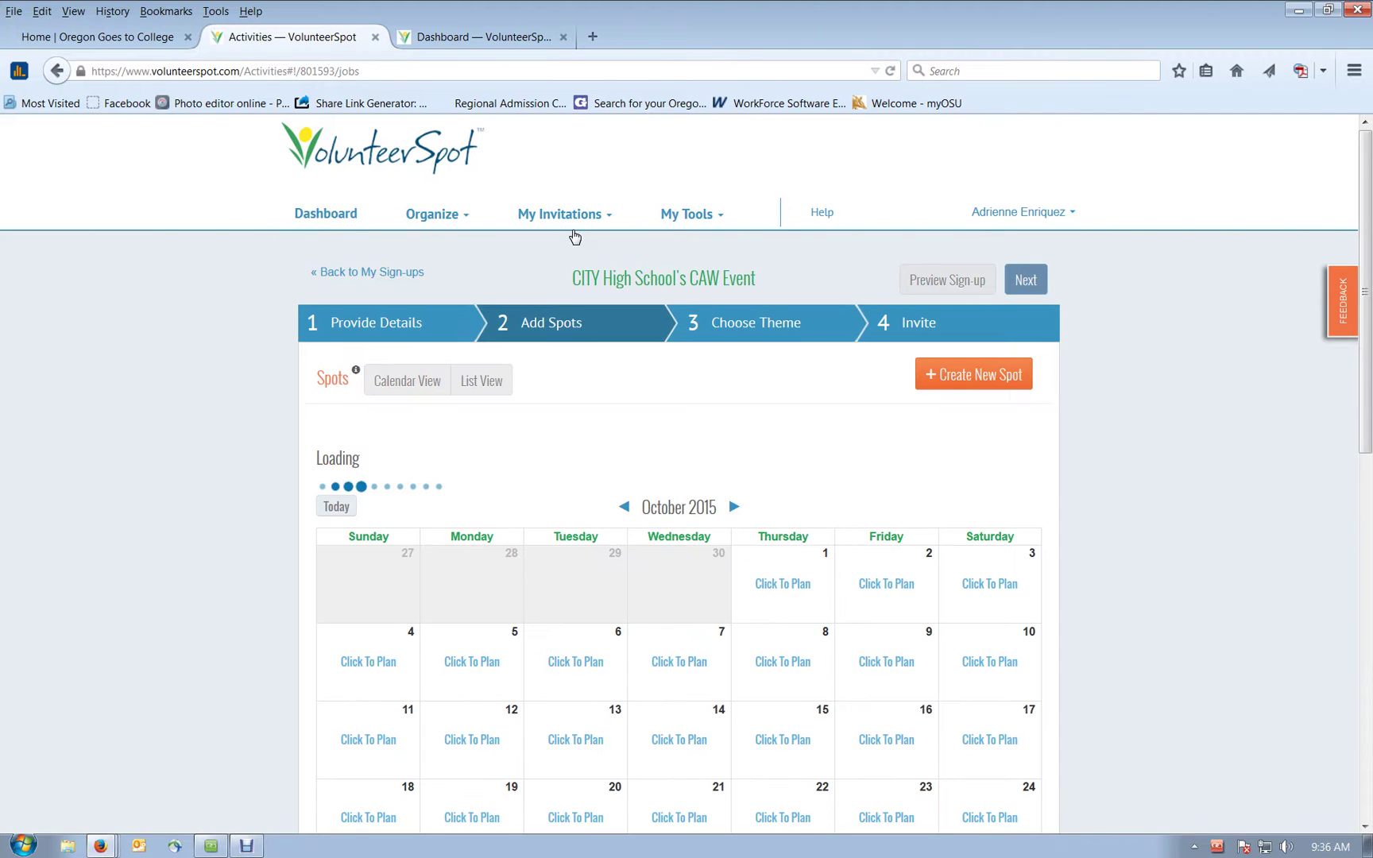
# Step: Glance at the My Invitations and My Tools menus, then return to the upcoming sign-ups Dashboard
pyautogui.click(574, 228)
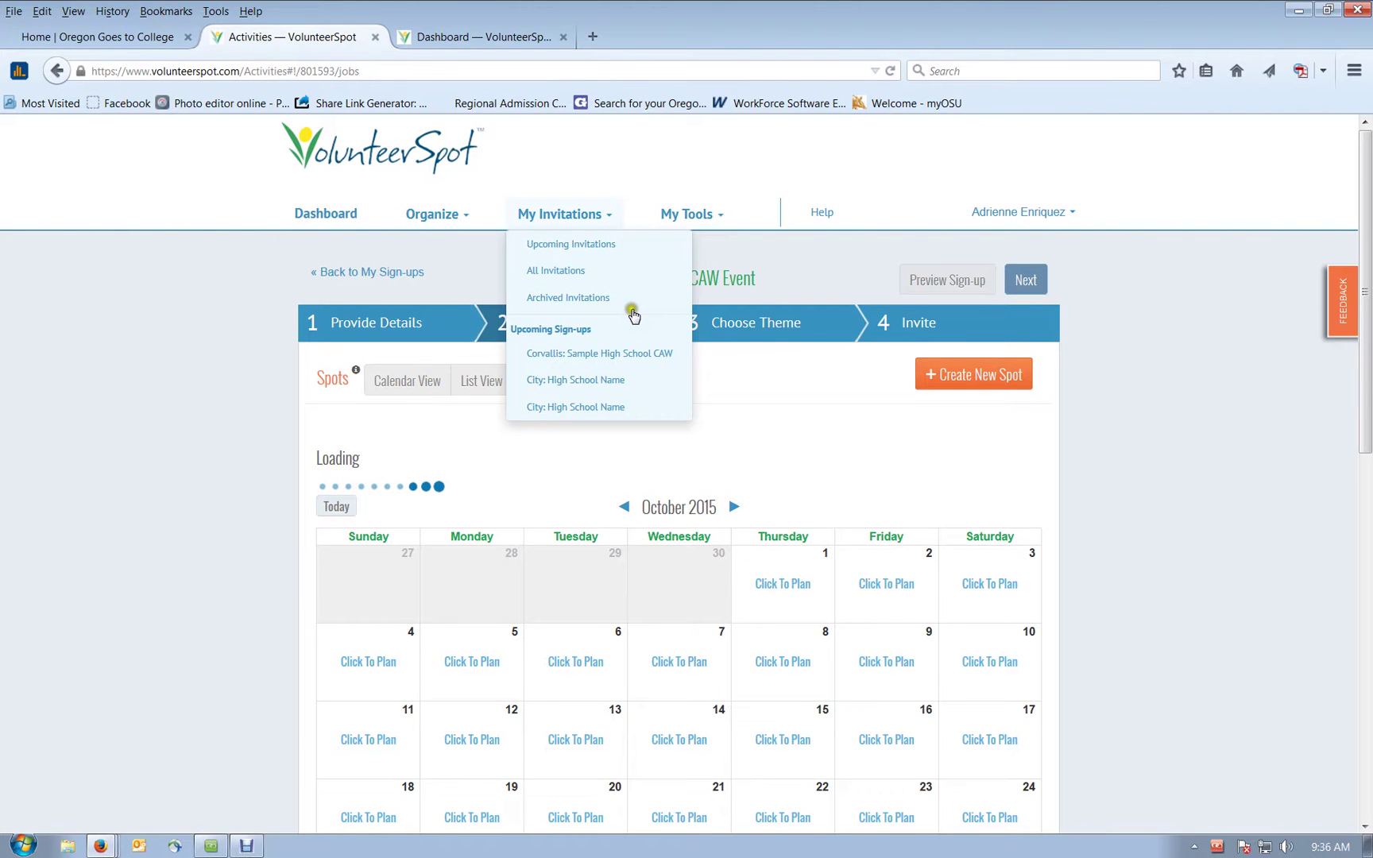
pyautogui.click(572, 214)
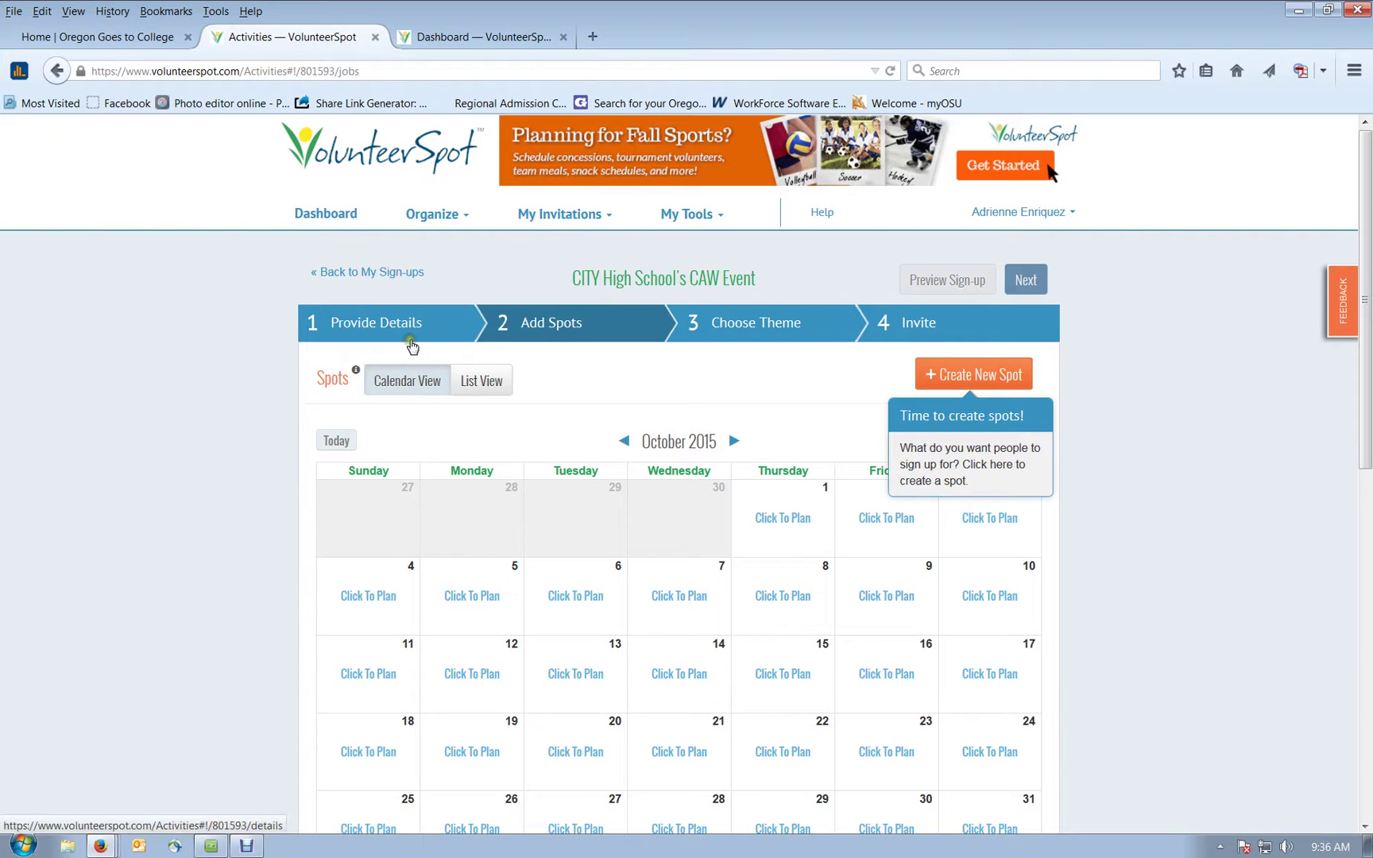
pyautogui.click(691, 216)
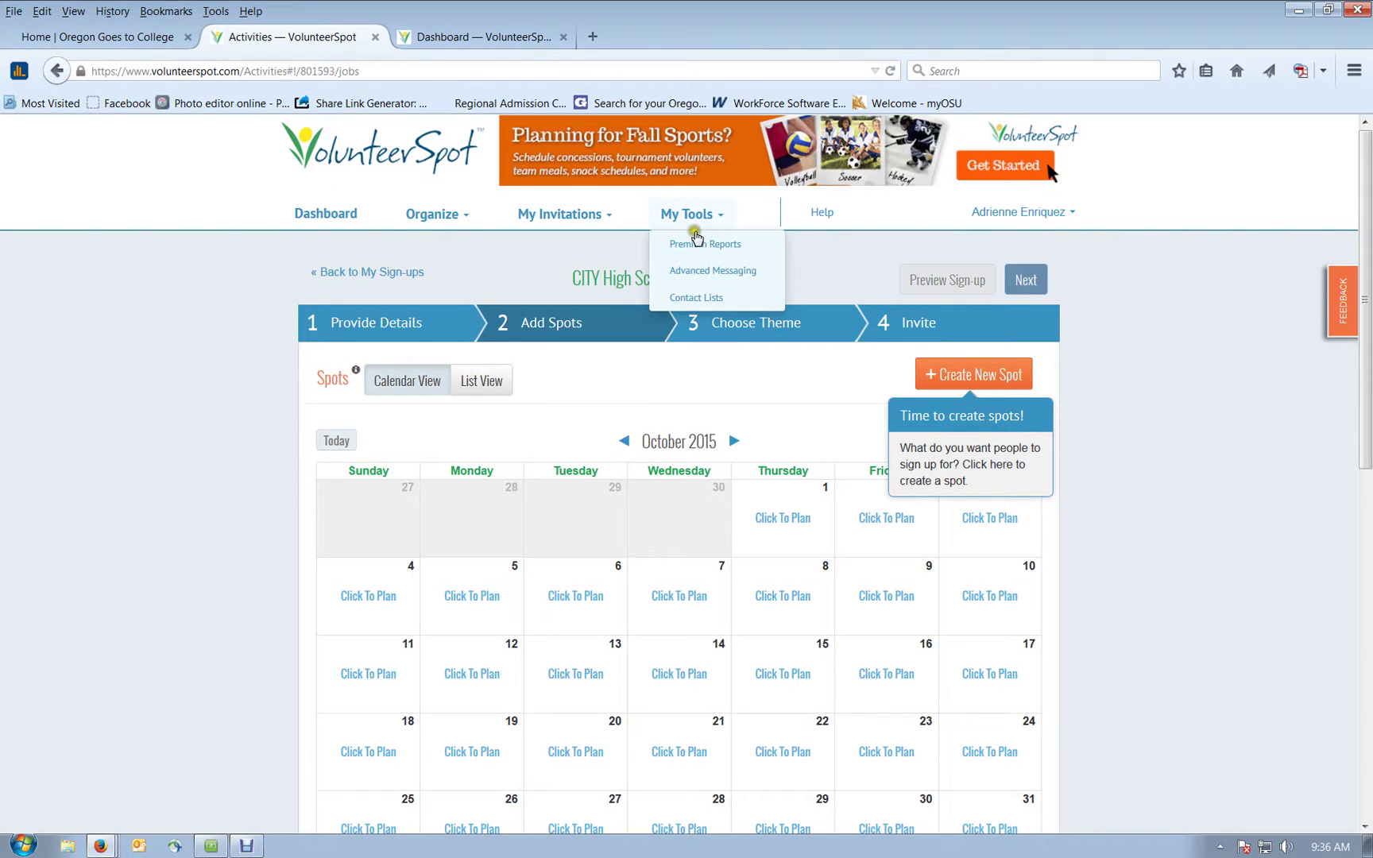
pyautogui.click(334, 274)
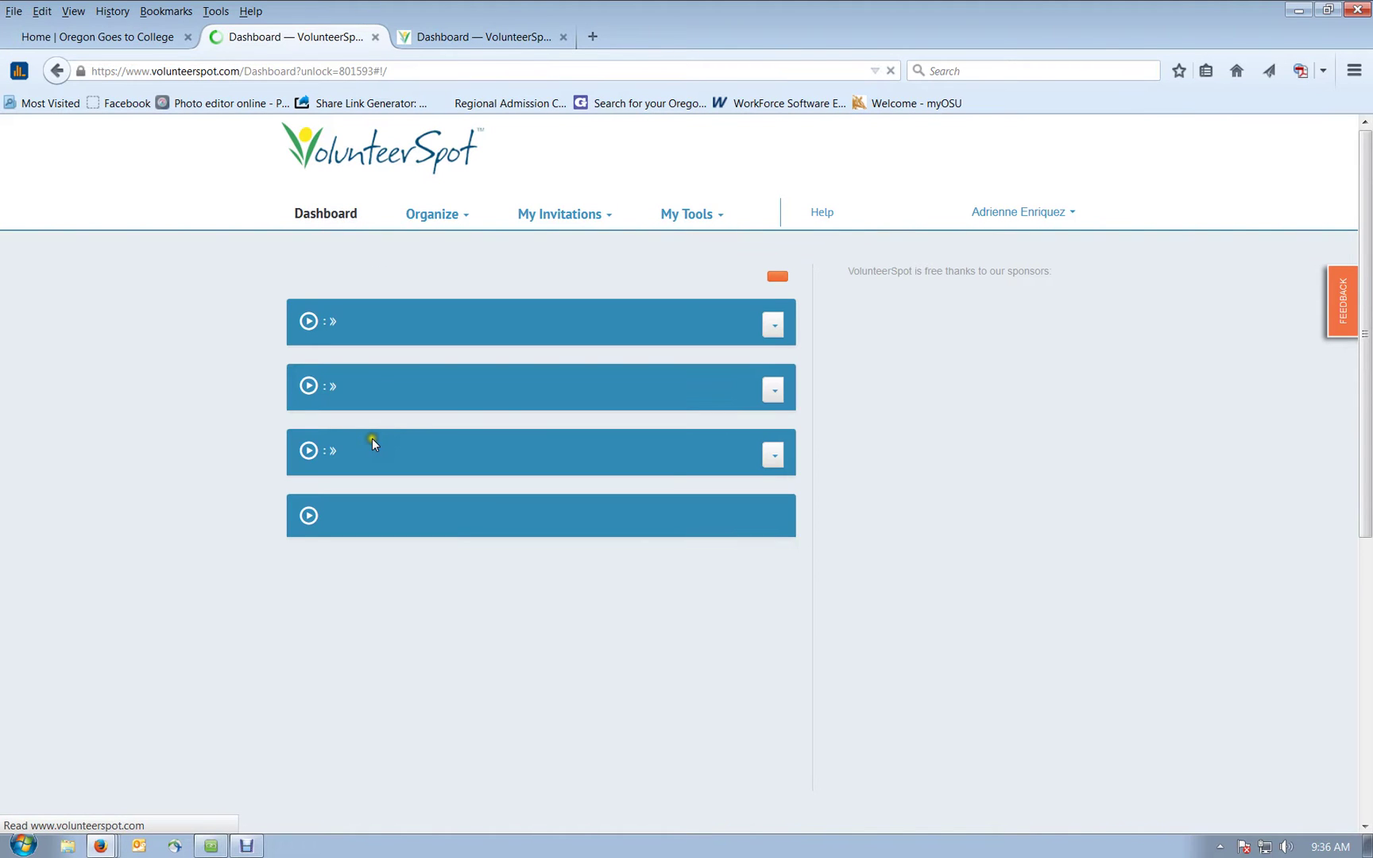
pyautogui.scroll(-3, 370, 445)
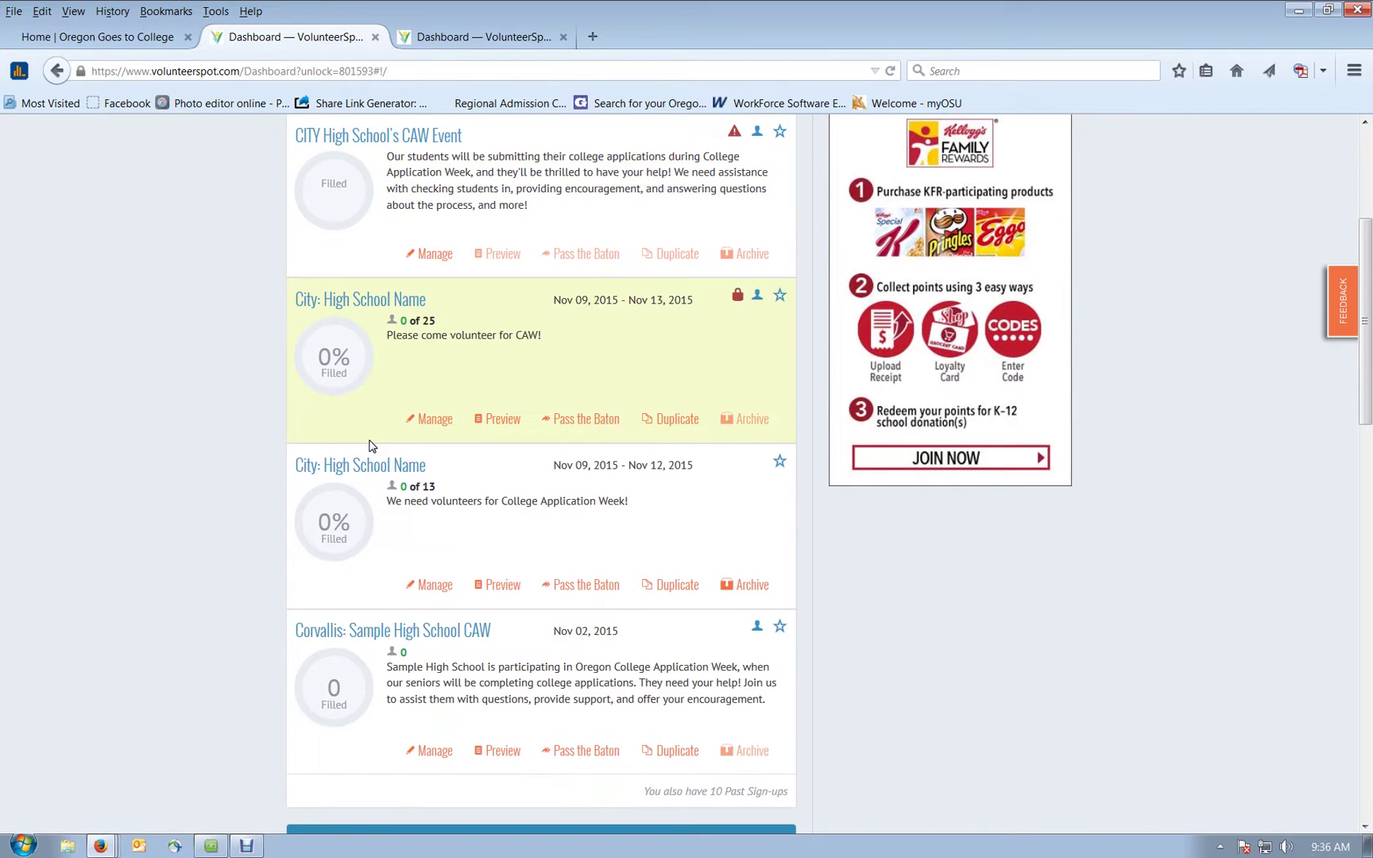
pyautogui.scroll(3, 369, 445)
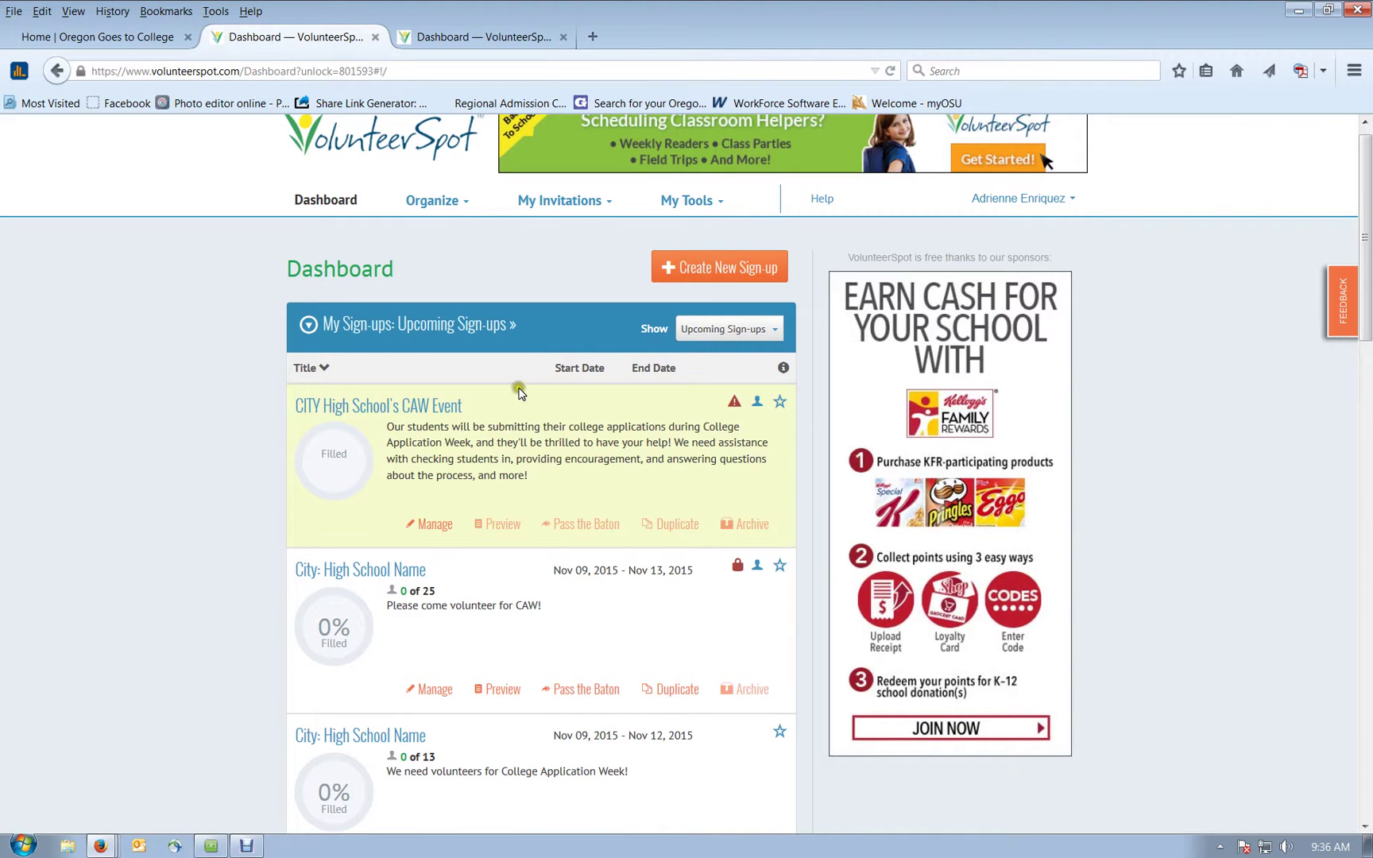
pyautogui.click(583, 378)
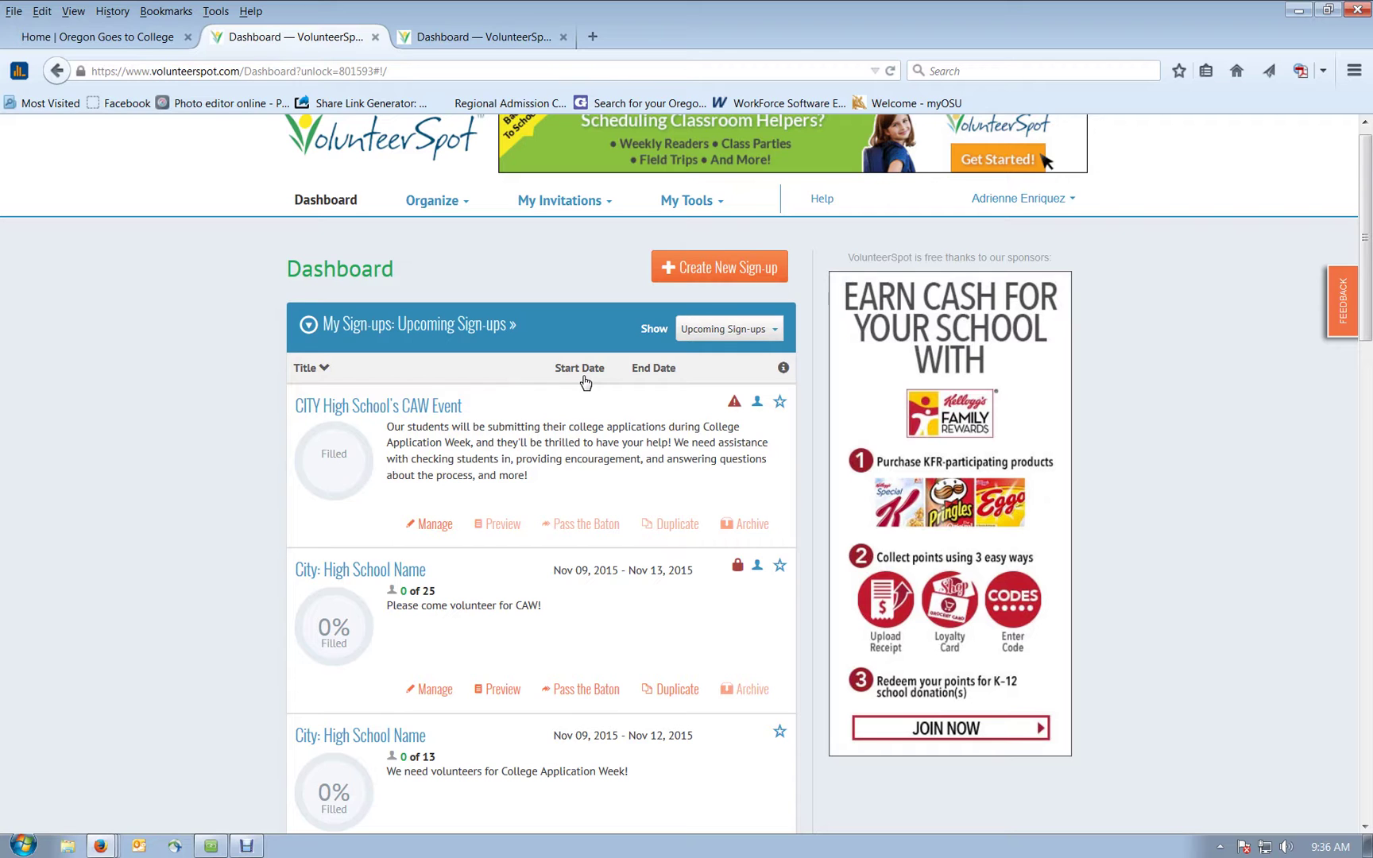
# Step: Open and unlock the City: High School Name sign-up to view its November 9–13, 2015 spots
pyautogui.click(378, 578)
pyautogui.click(857, 295)
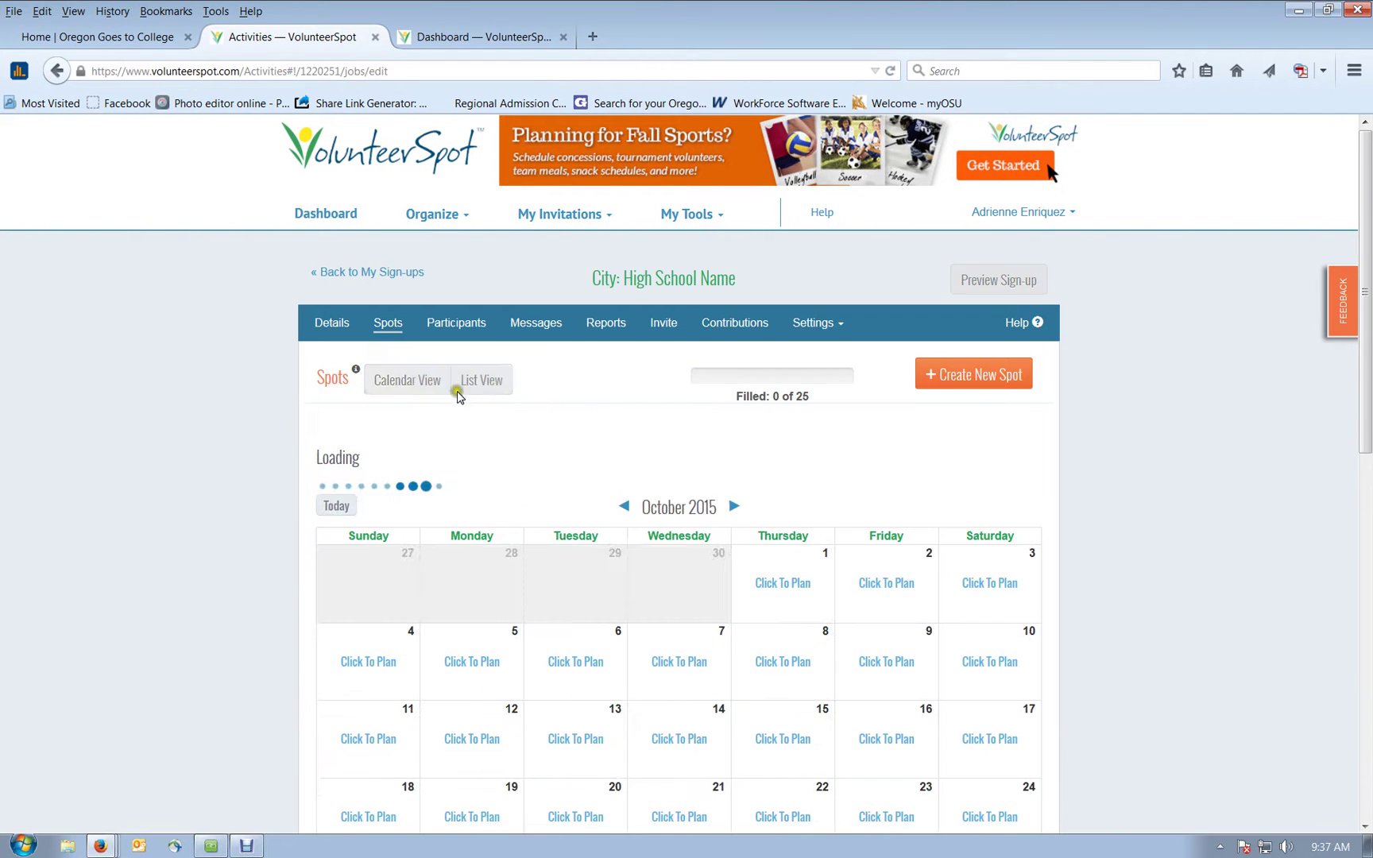
pyautogui.scroll(-3, 588, 440)
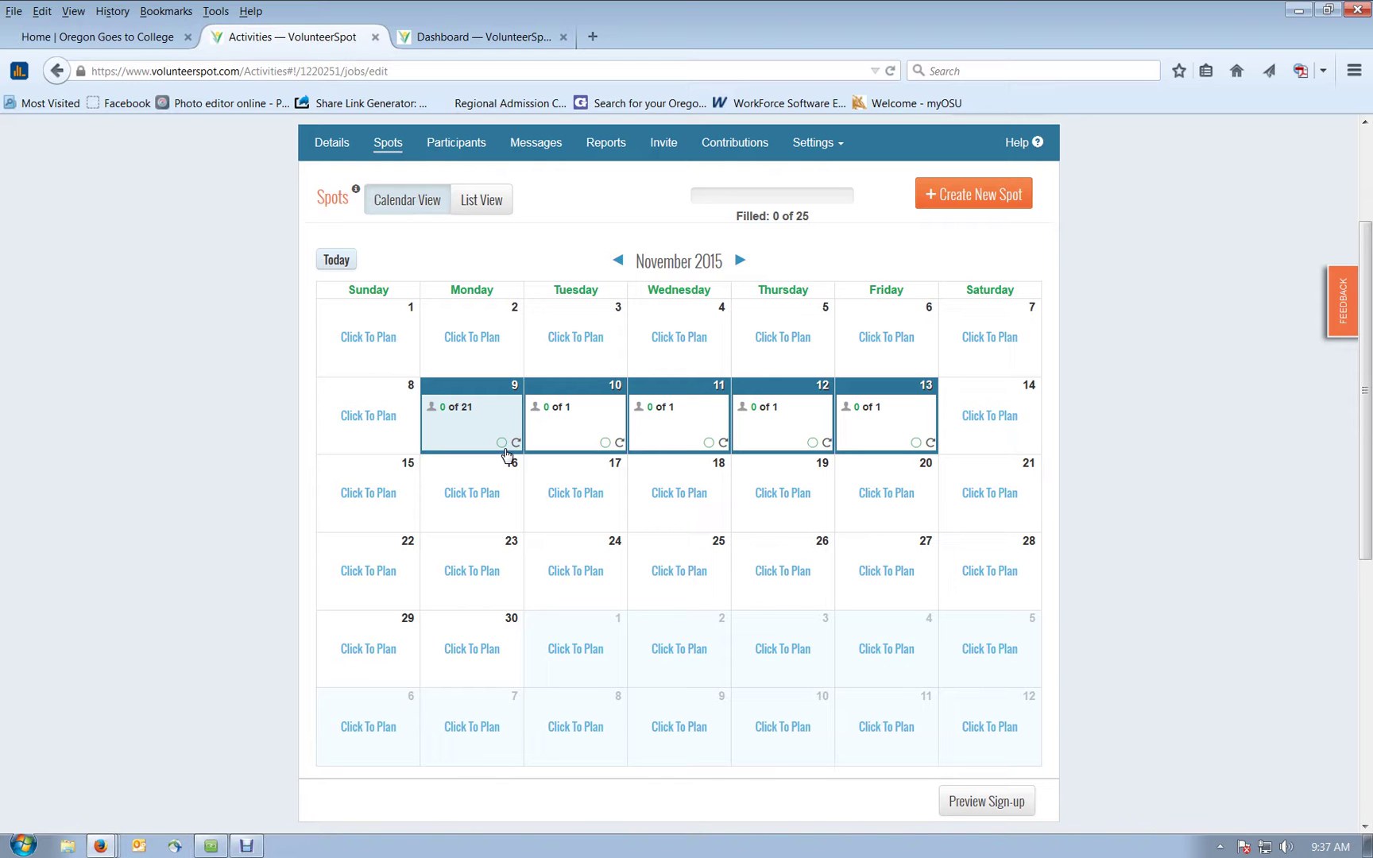
# Step: Review the Messages compose form, then the two-person Participants list, and bring up Settings
pyautogui.click(530, 147)
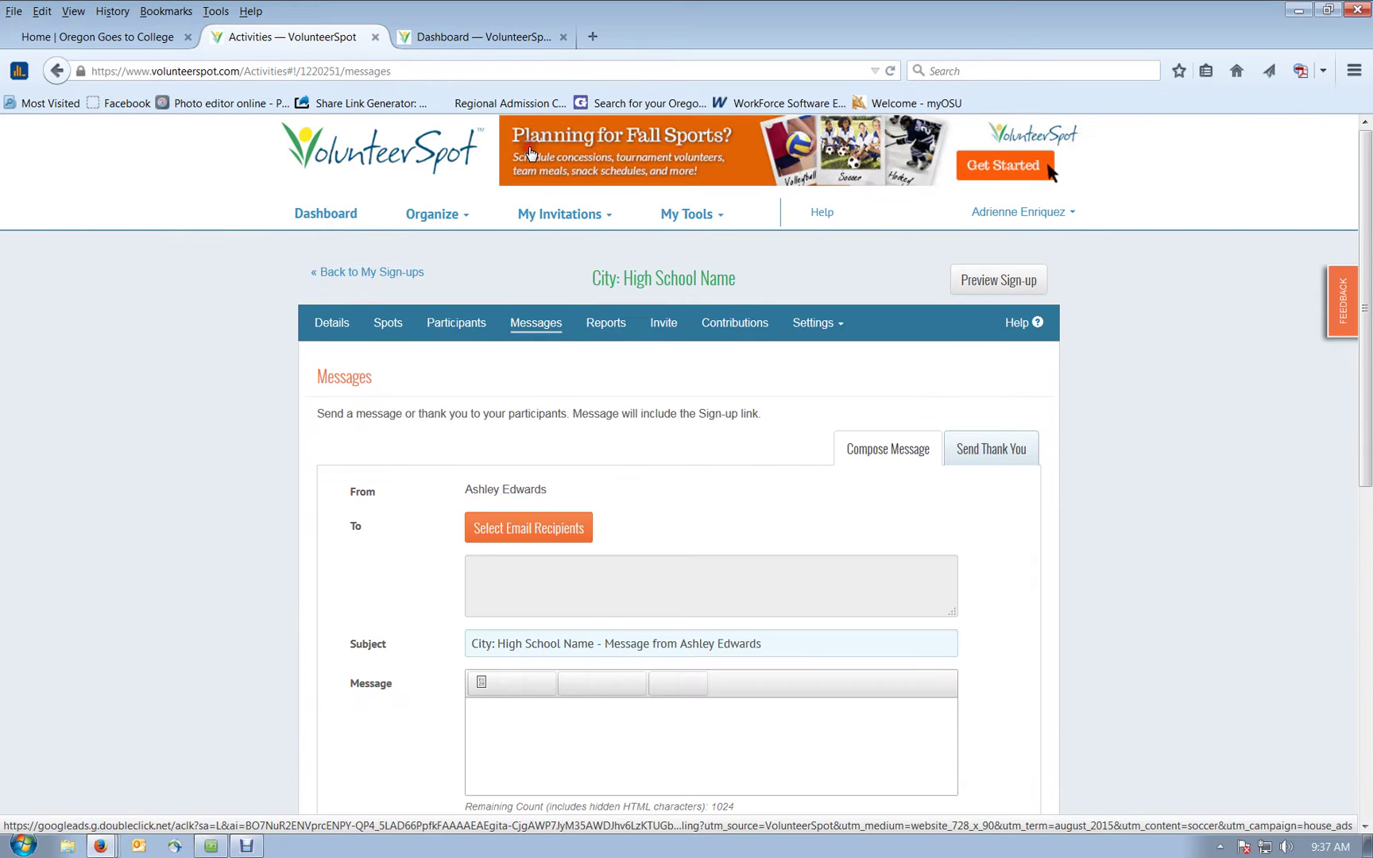
pyautogui.scroll(-5, 521, 461)
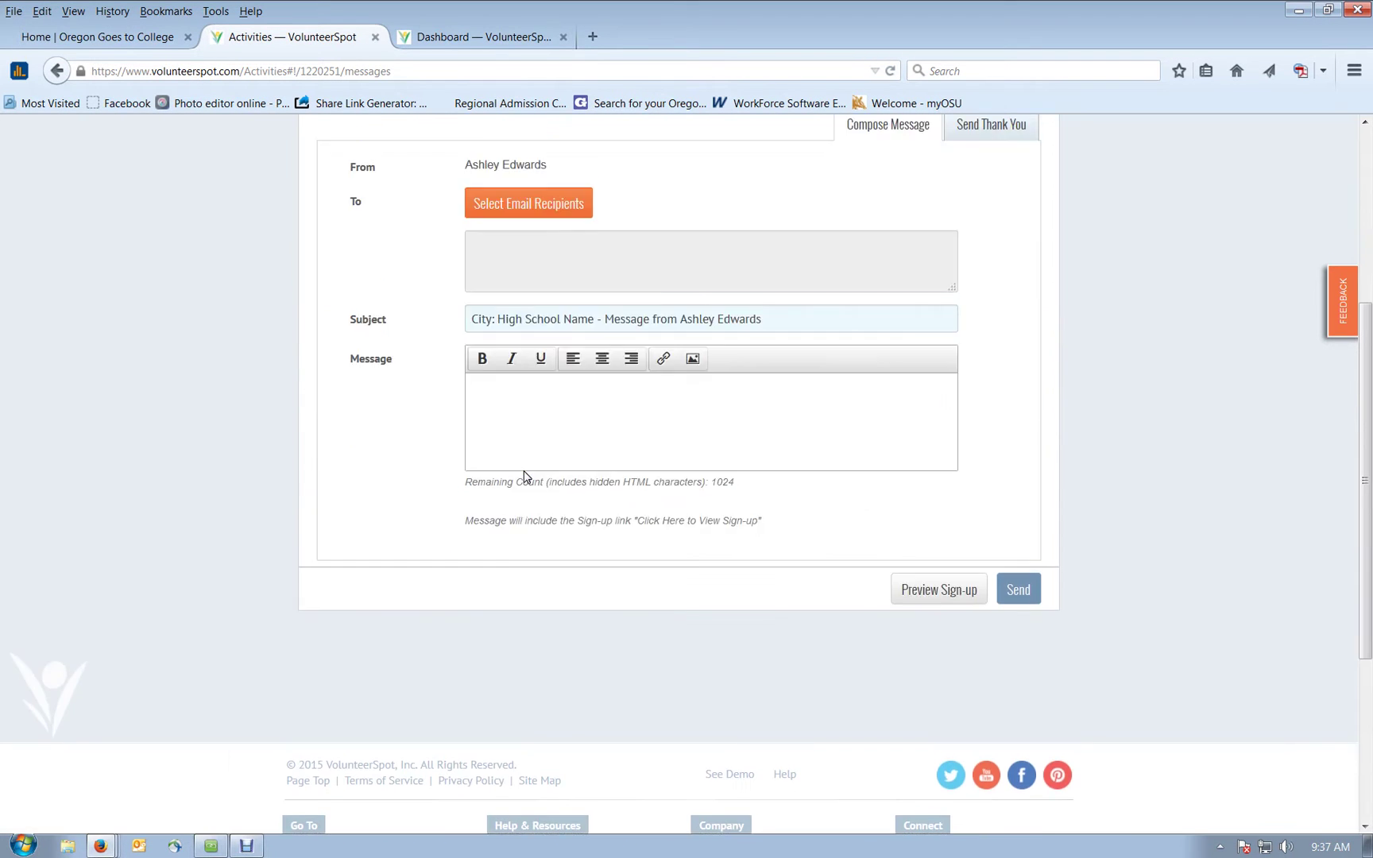
pyautogui.scroll(5, 525, 475)
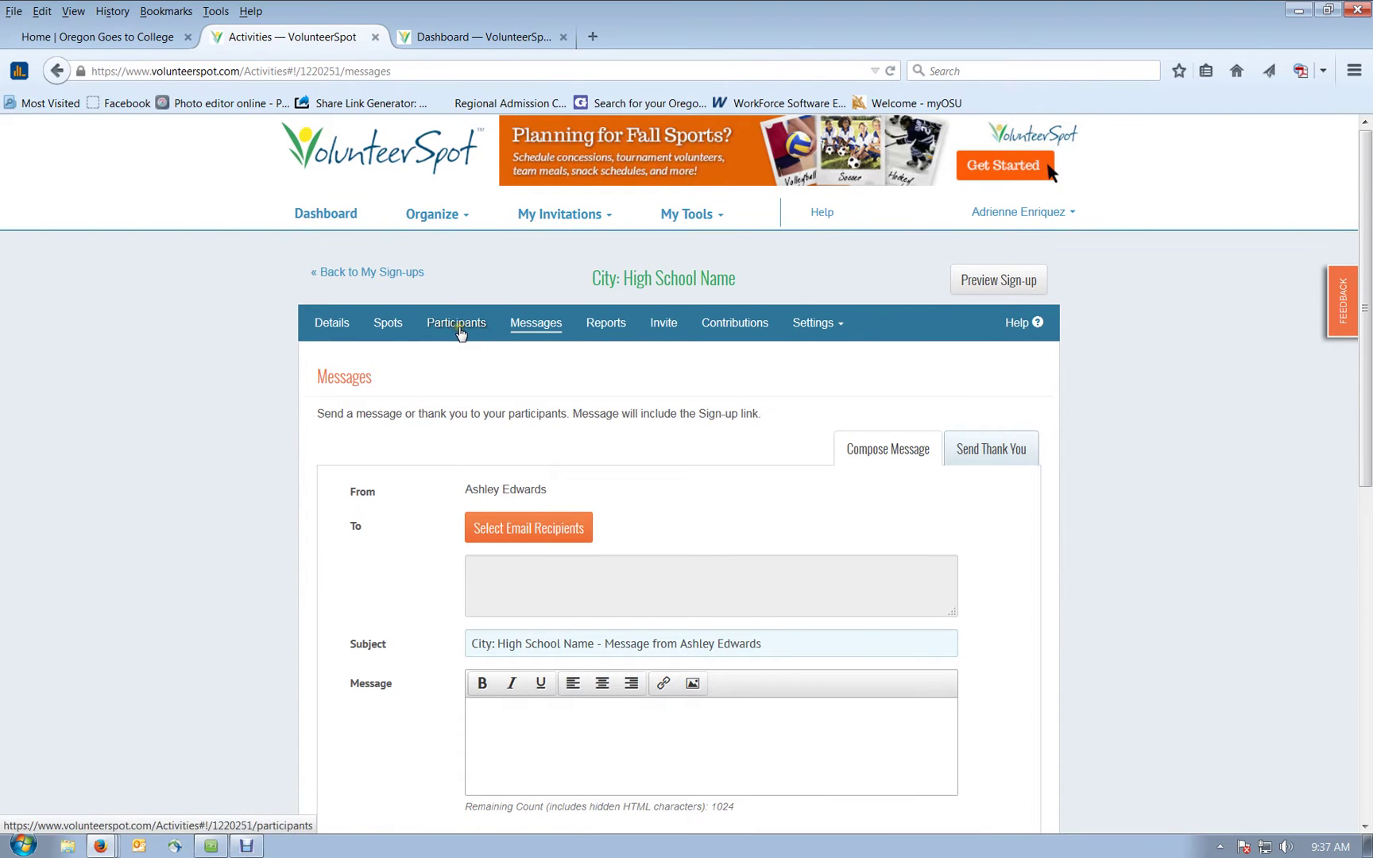
pyautogui.click(459, 327)
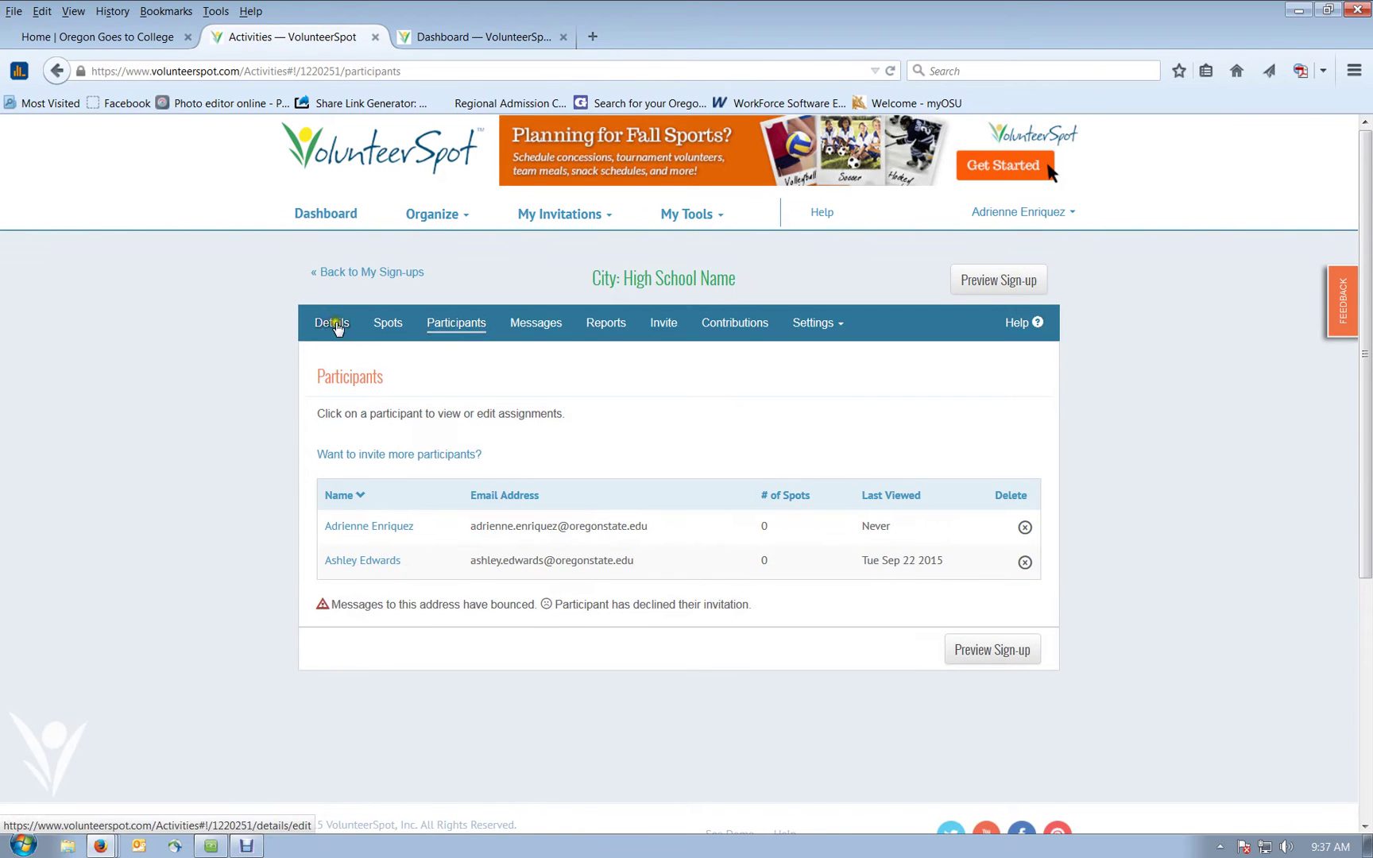
pyautogui.click(802, 331)
# Step: Open Email Preferences and check the reminder timing, leaving it at two days before
pyautogui.click(812, 381)
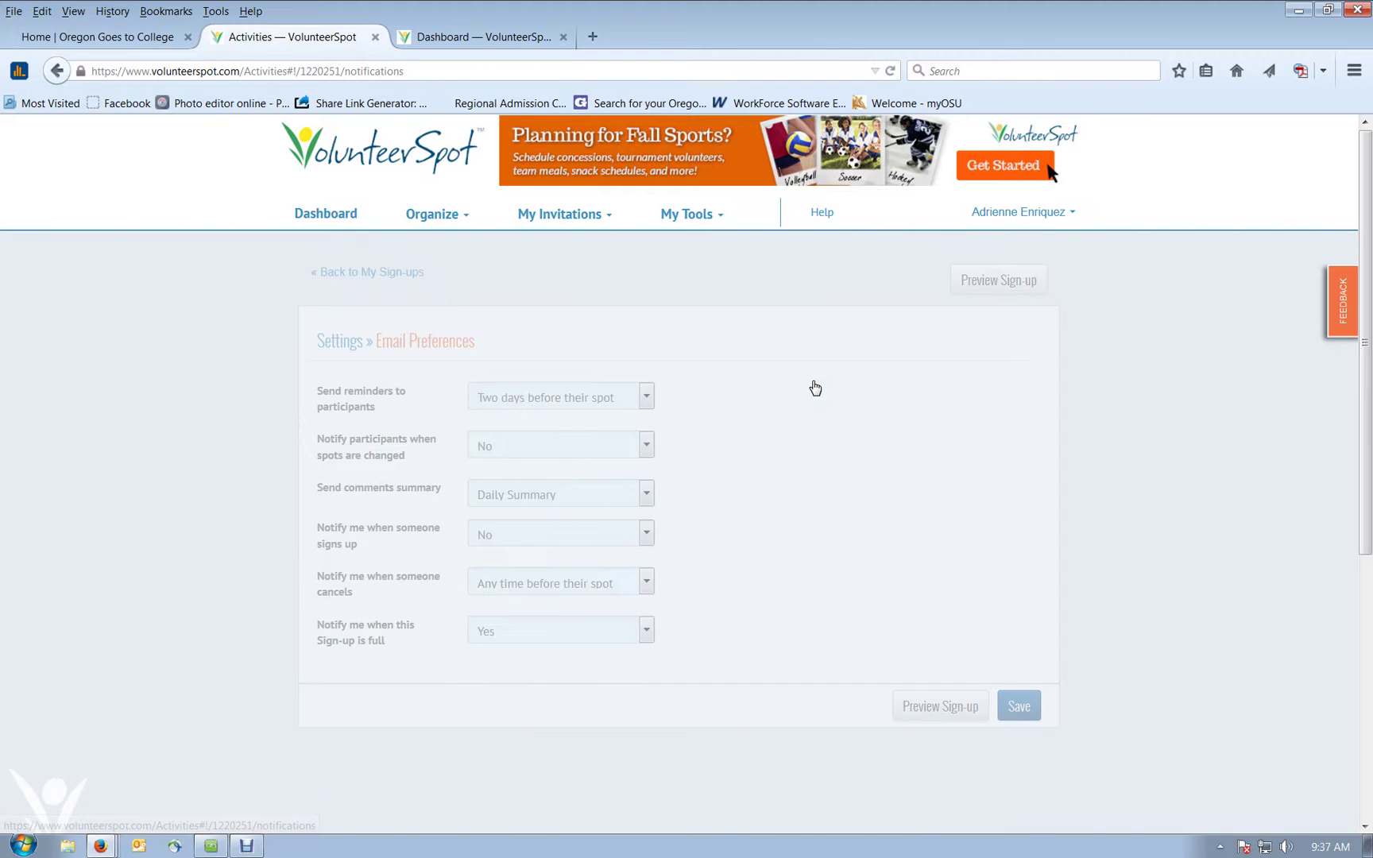
pyautogui.scroll(-2, 790, 481)
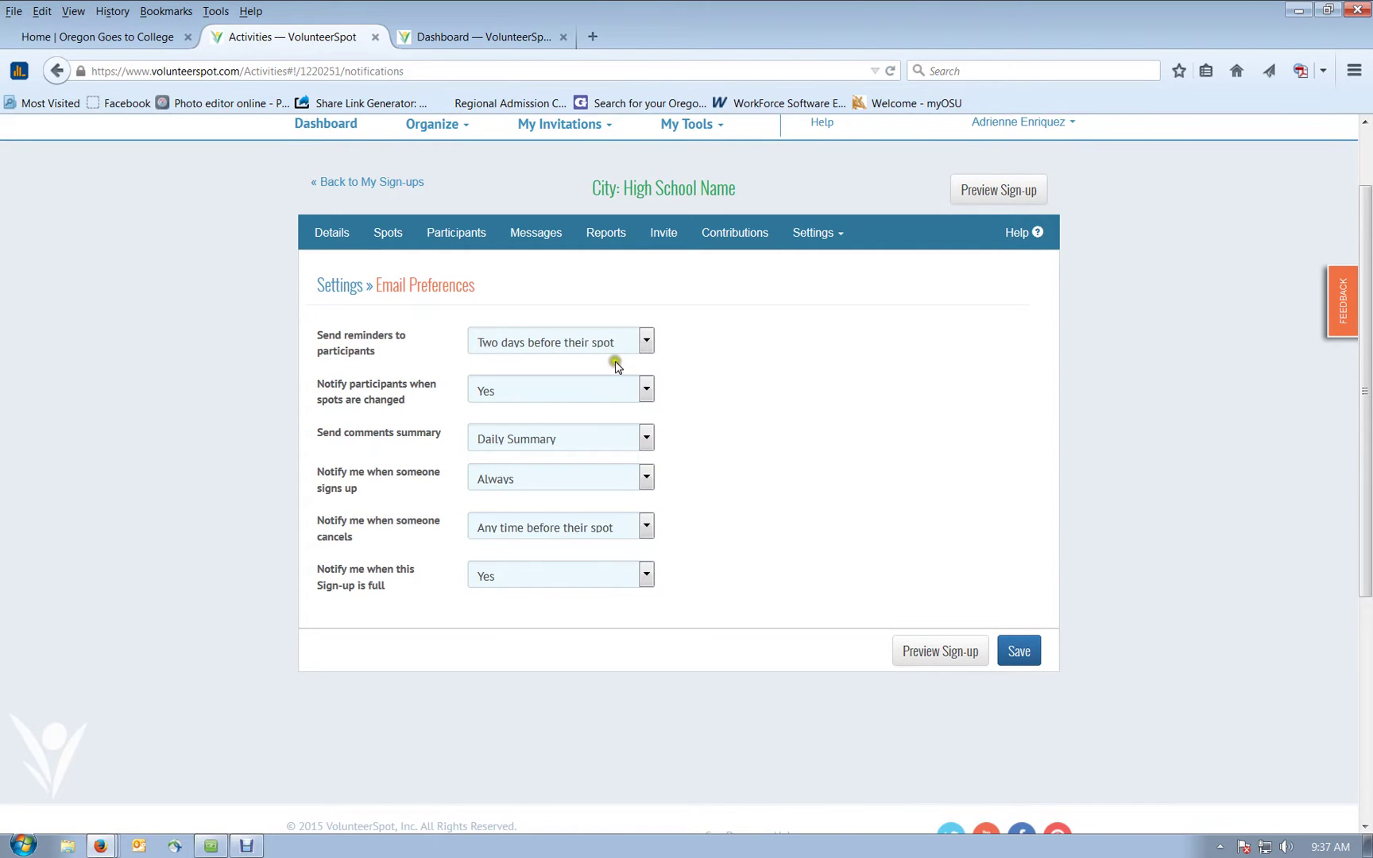
pyautogui.click(645, 343)
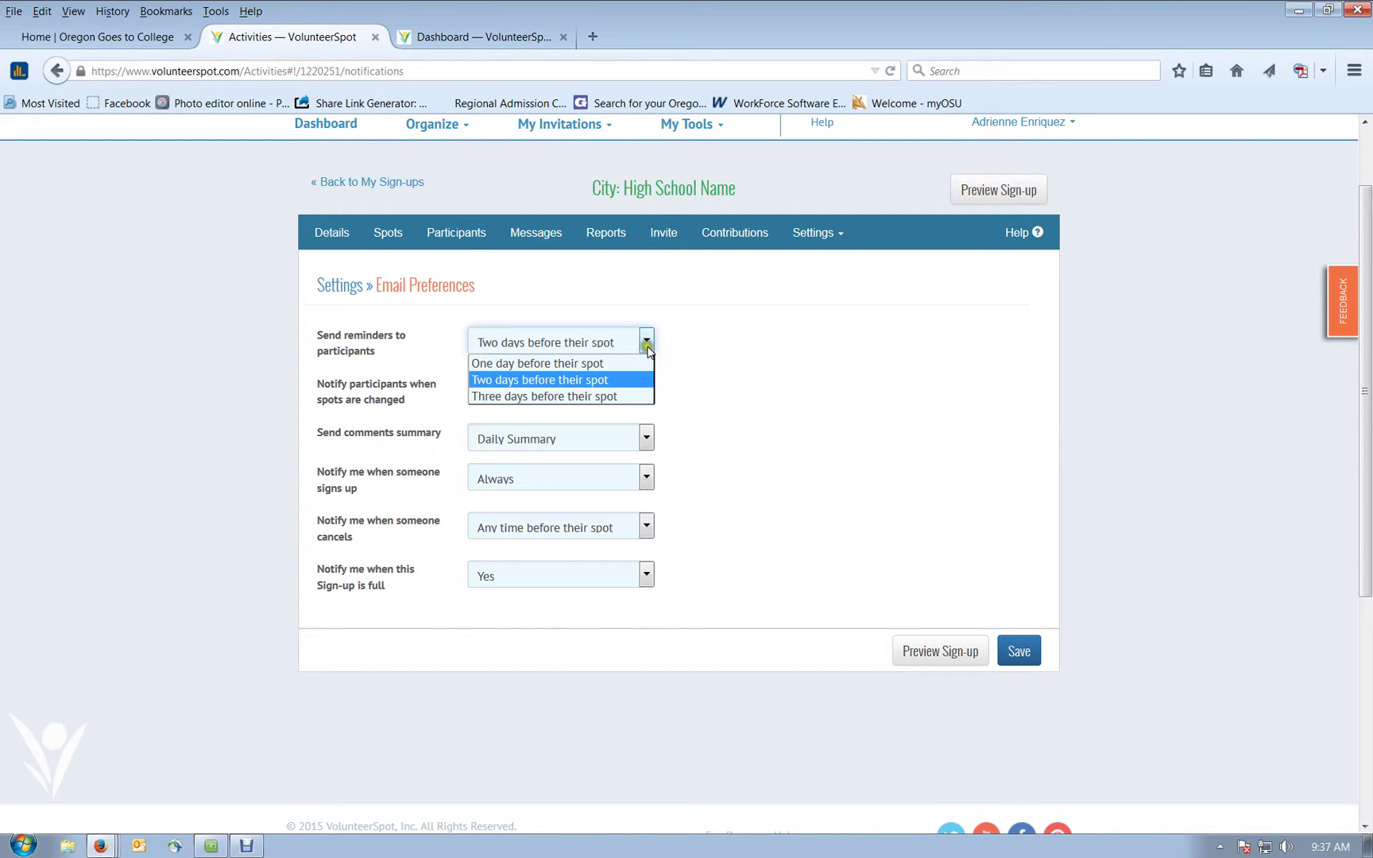
pyautogui.click(647, 344)
pyautogui.click(680, 355)
# Step: Keep spot-change notifications on Yes and show the comments summary frequency choices
pyautogui.click(649, 389)
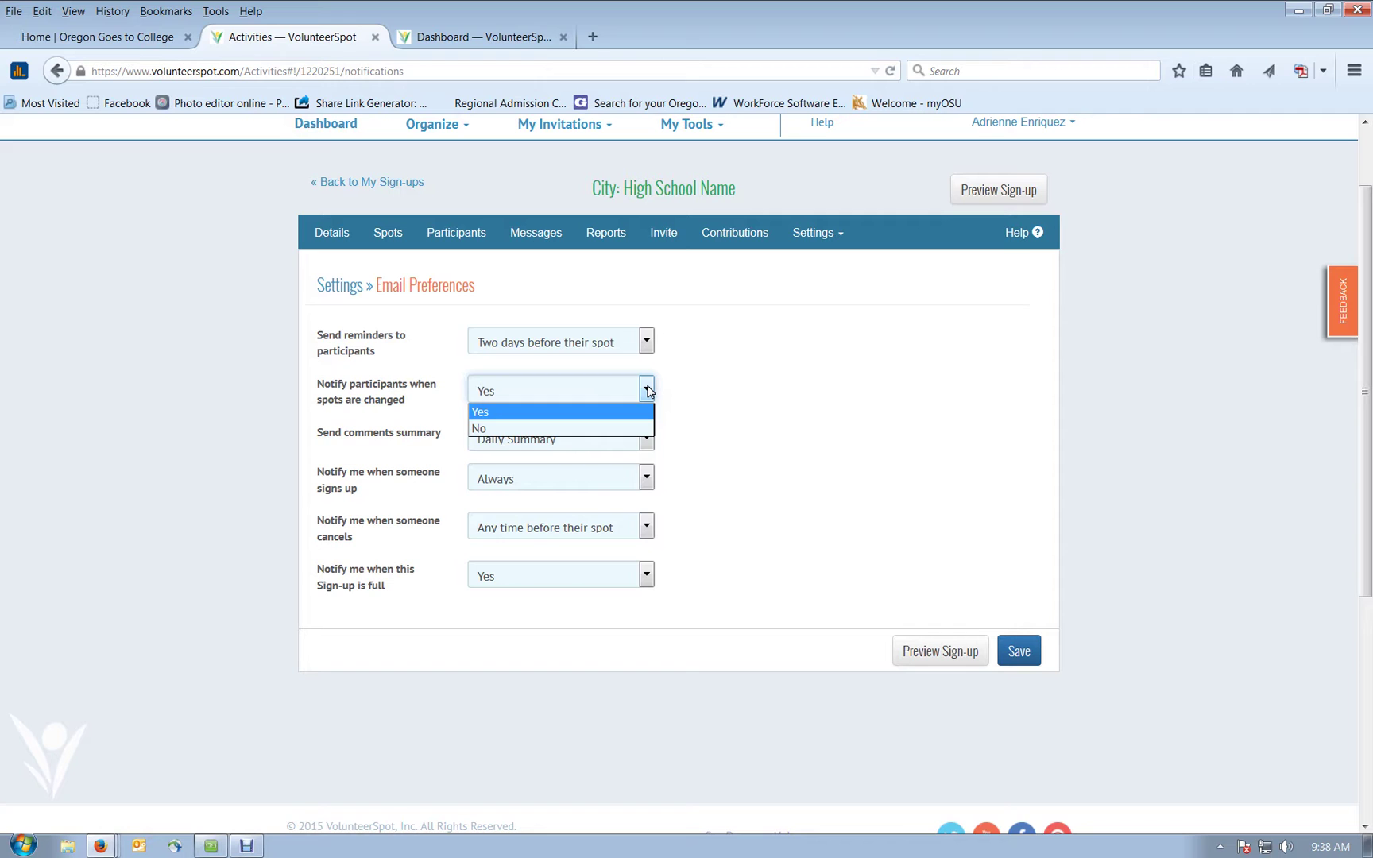
pyautogui.click(648, 389)
pyautogui.click(740, 388)
pyautogui.click(638, 442)
pyautogui.click(645, 442)
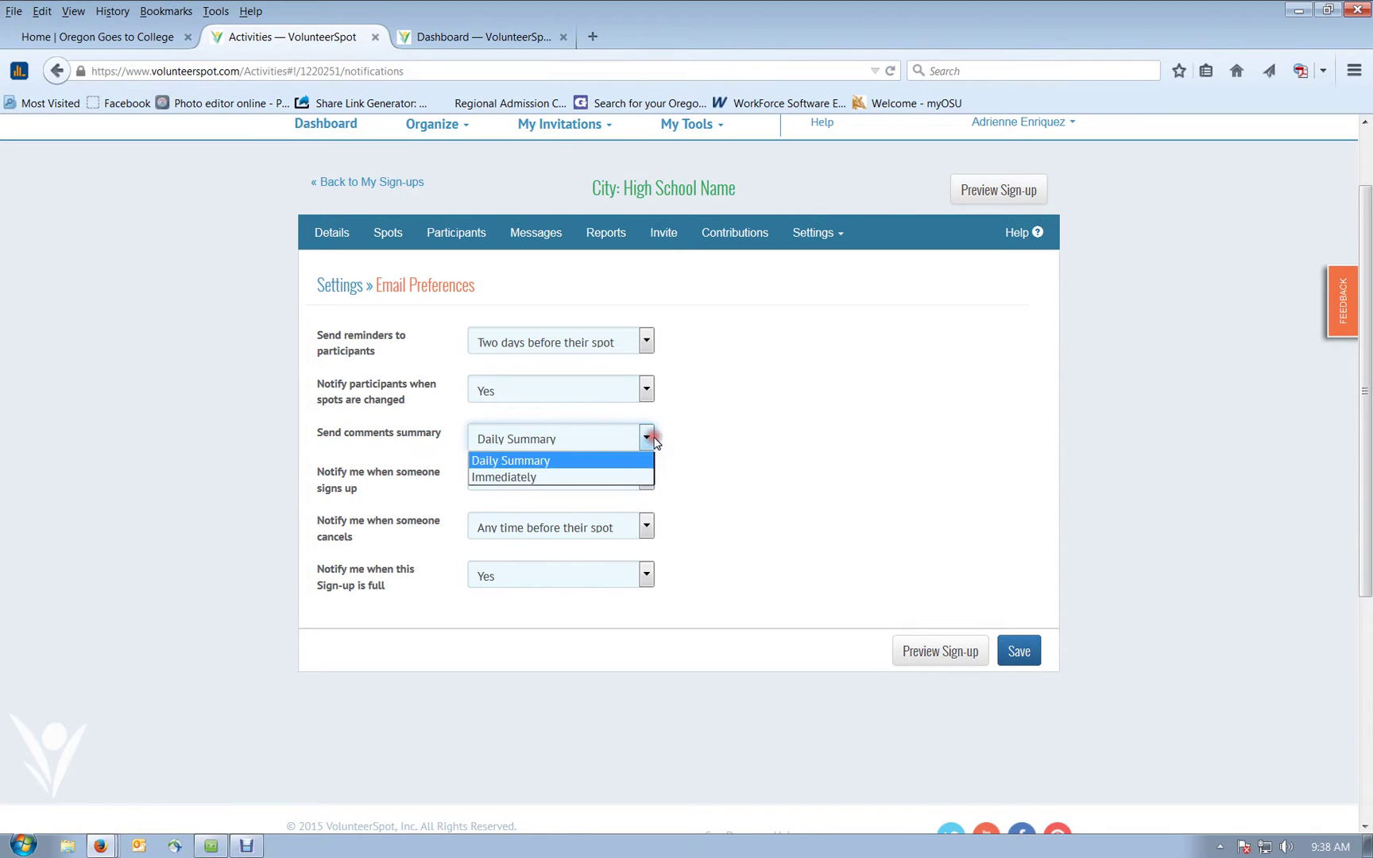
pyautogui.click(730, 432)
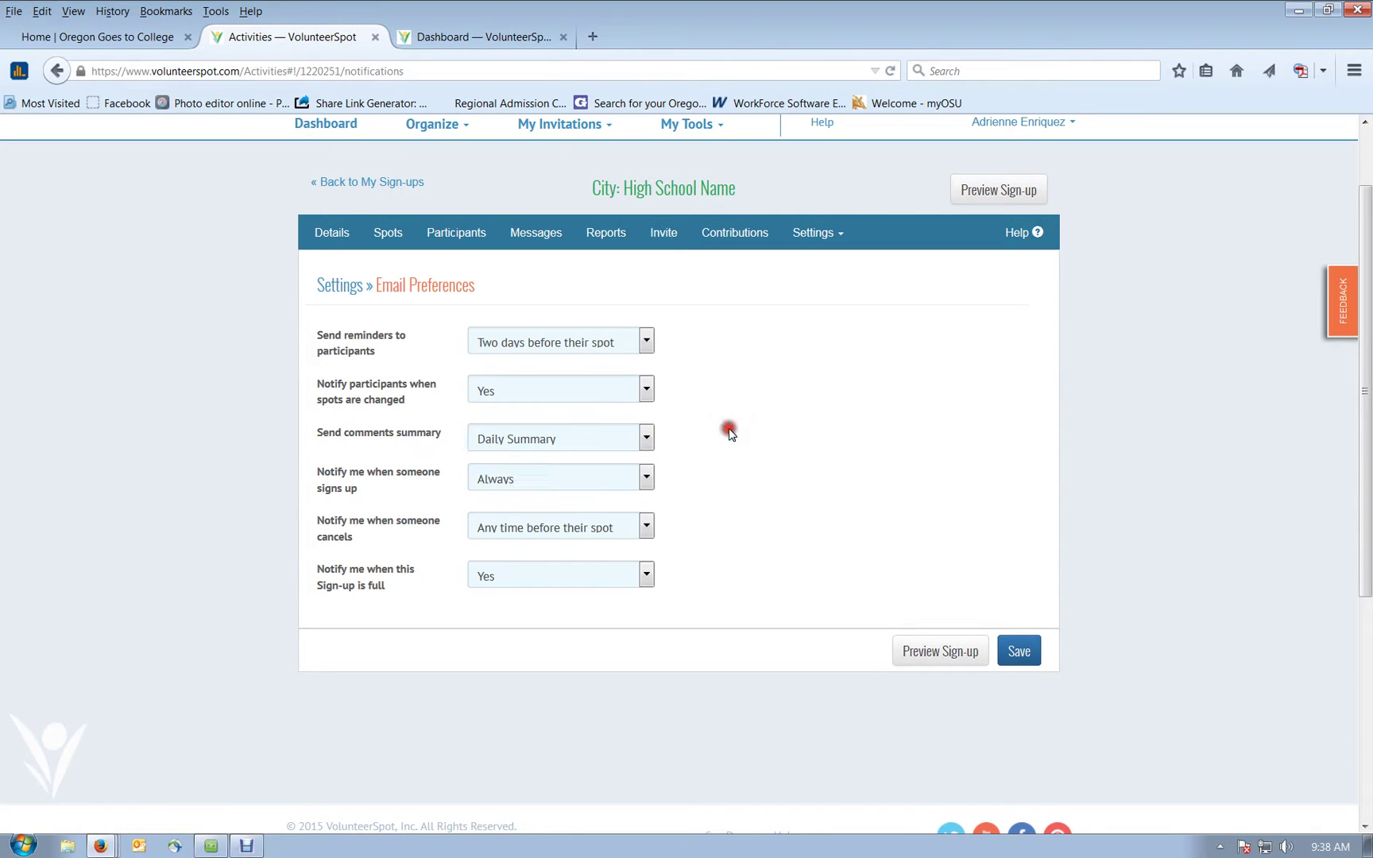
pyautogui.click(646, 479)
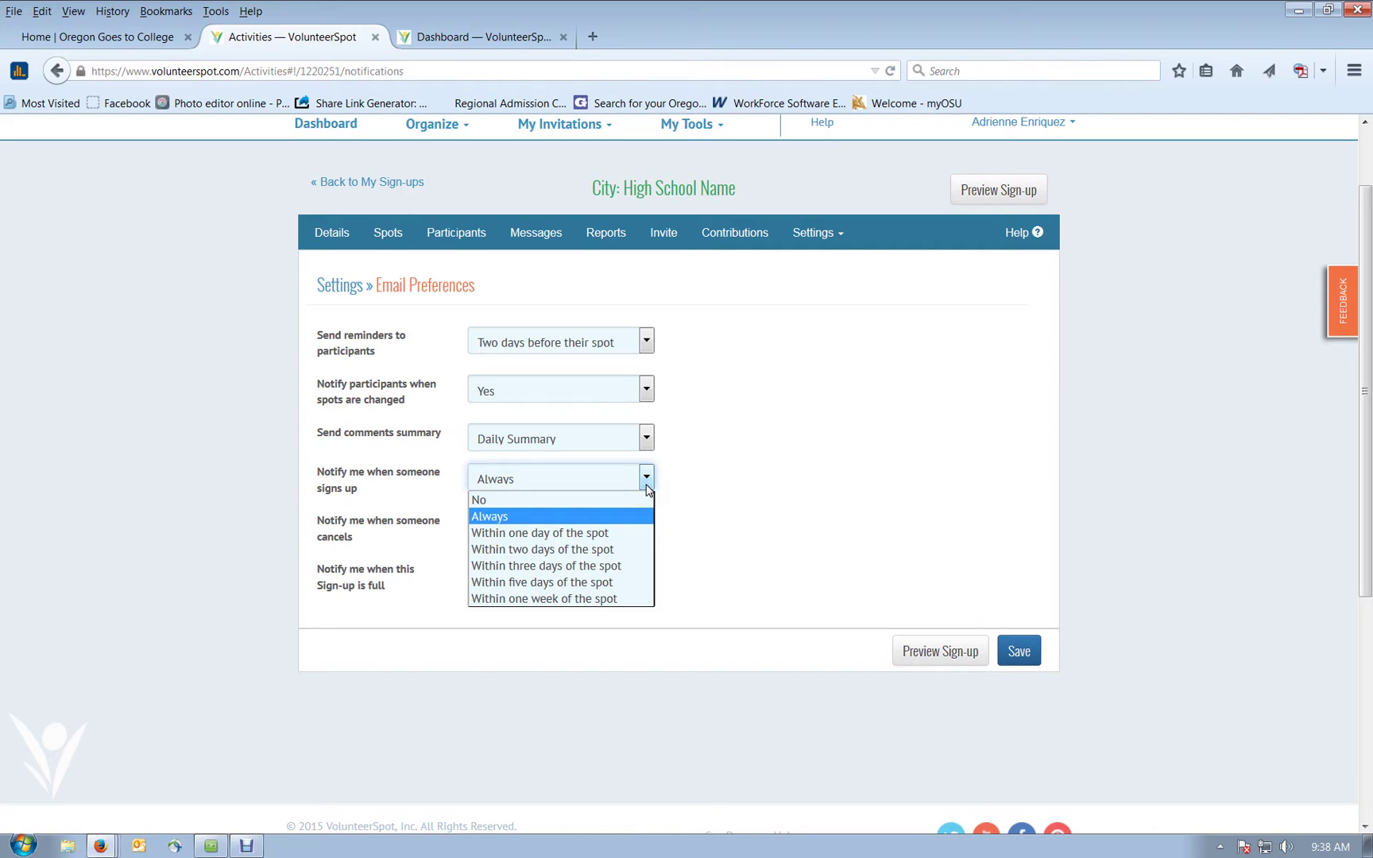
pyautogui.click(711, 483)
pyautogui.click(713, 483)
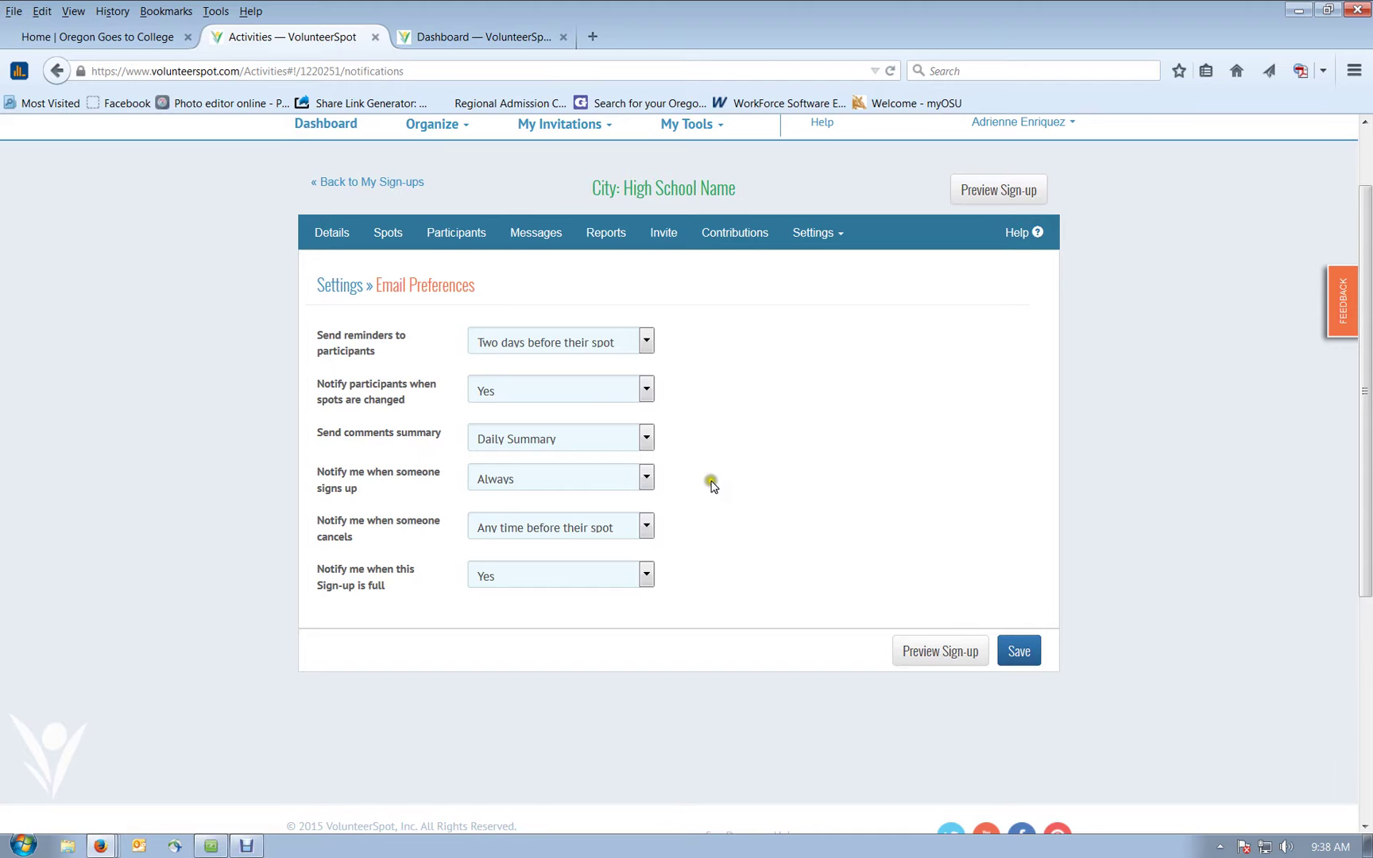
pyautogui.scroll(-2, 711, 482)
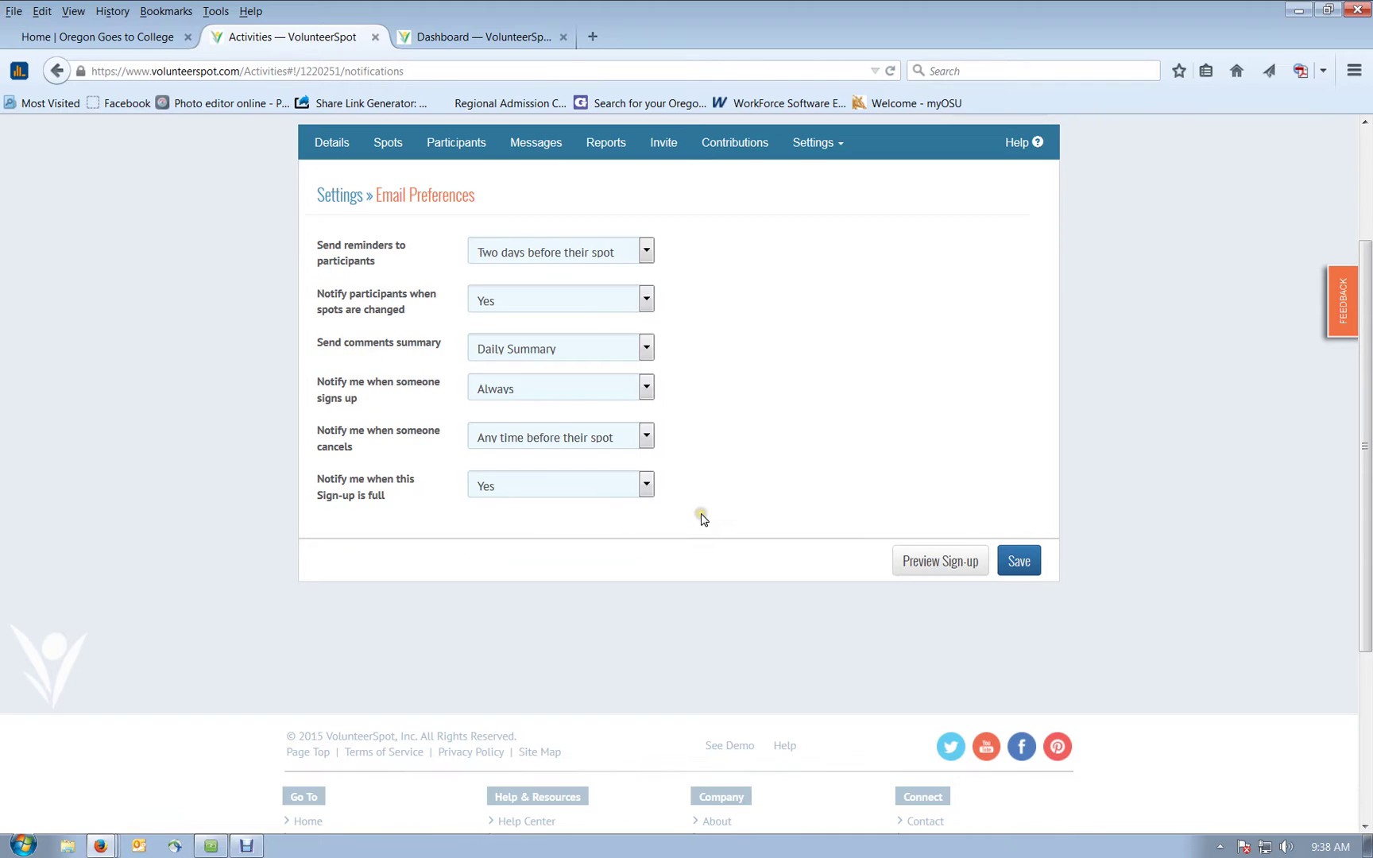
pyautogui.click(644, 443)
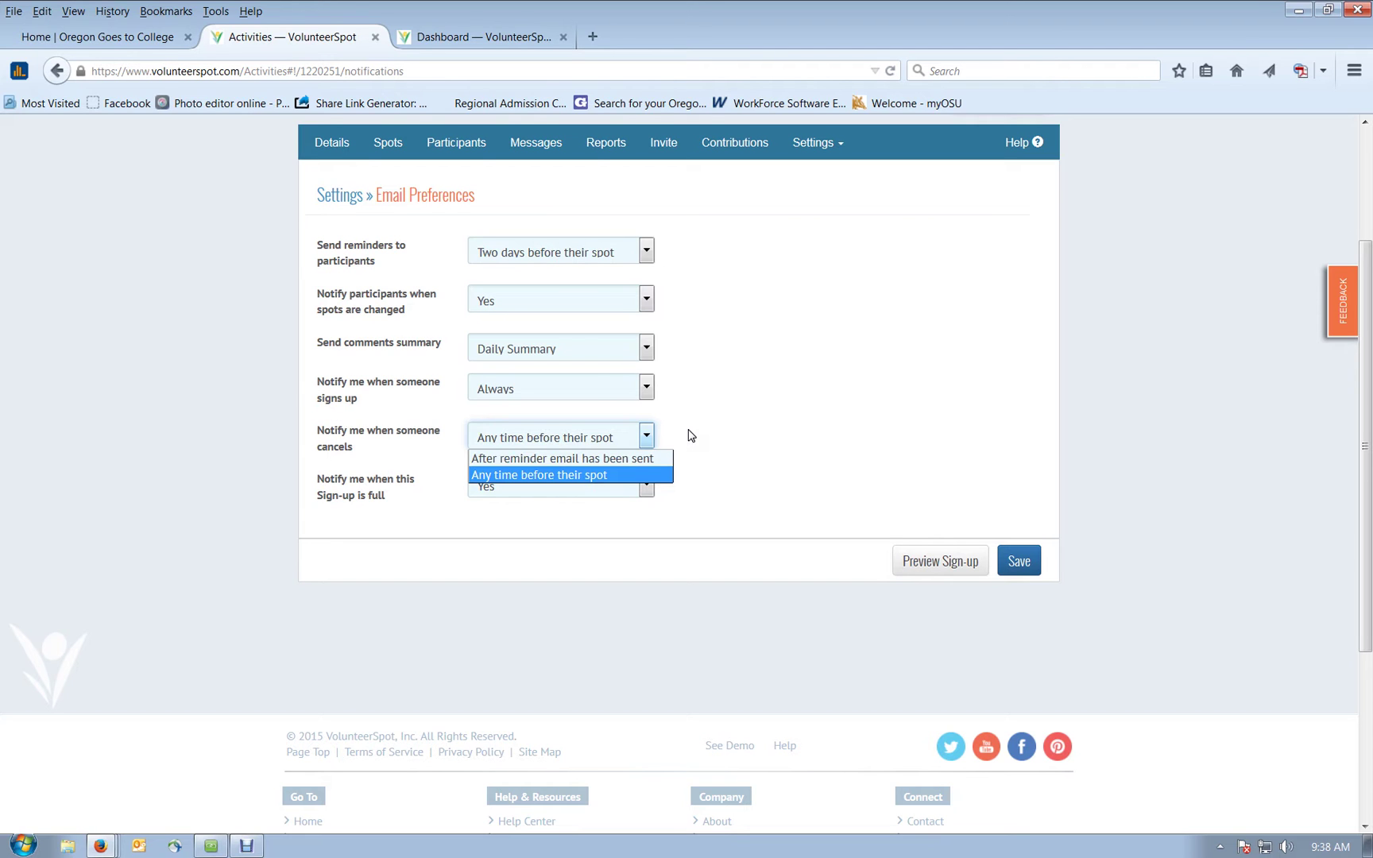
pyautogui.click(690, 436)
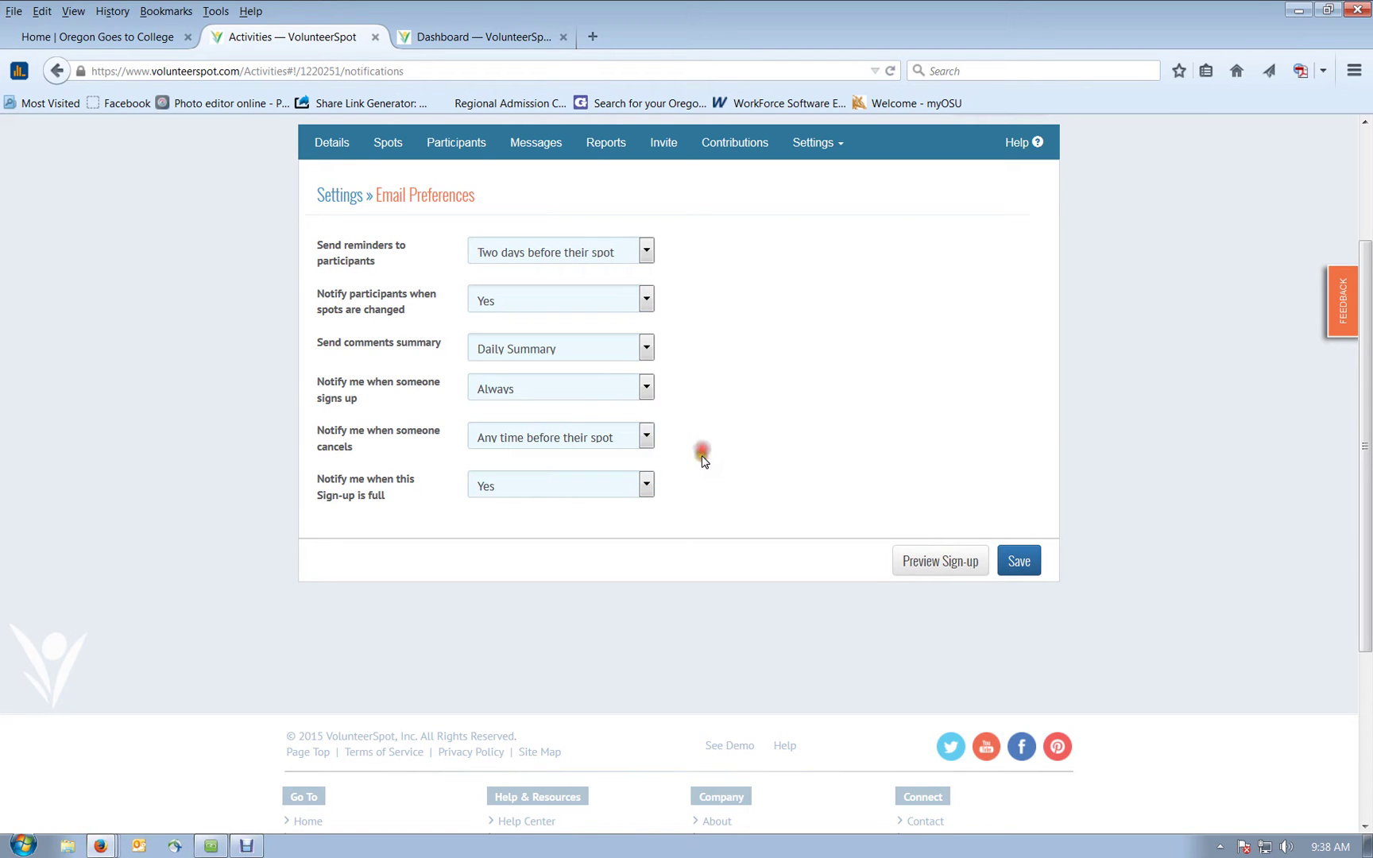
pyautogui.click(648, 486)
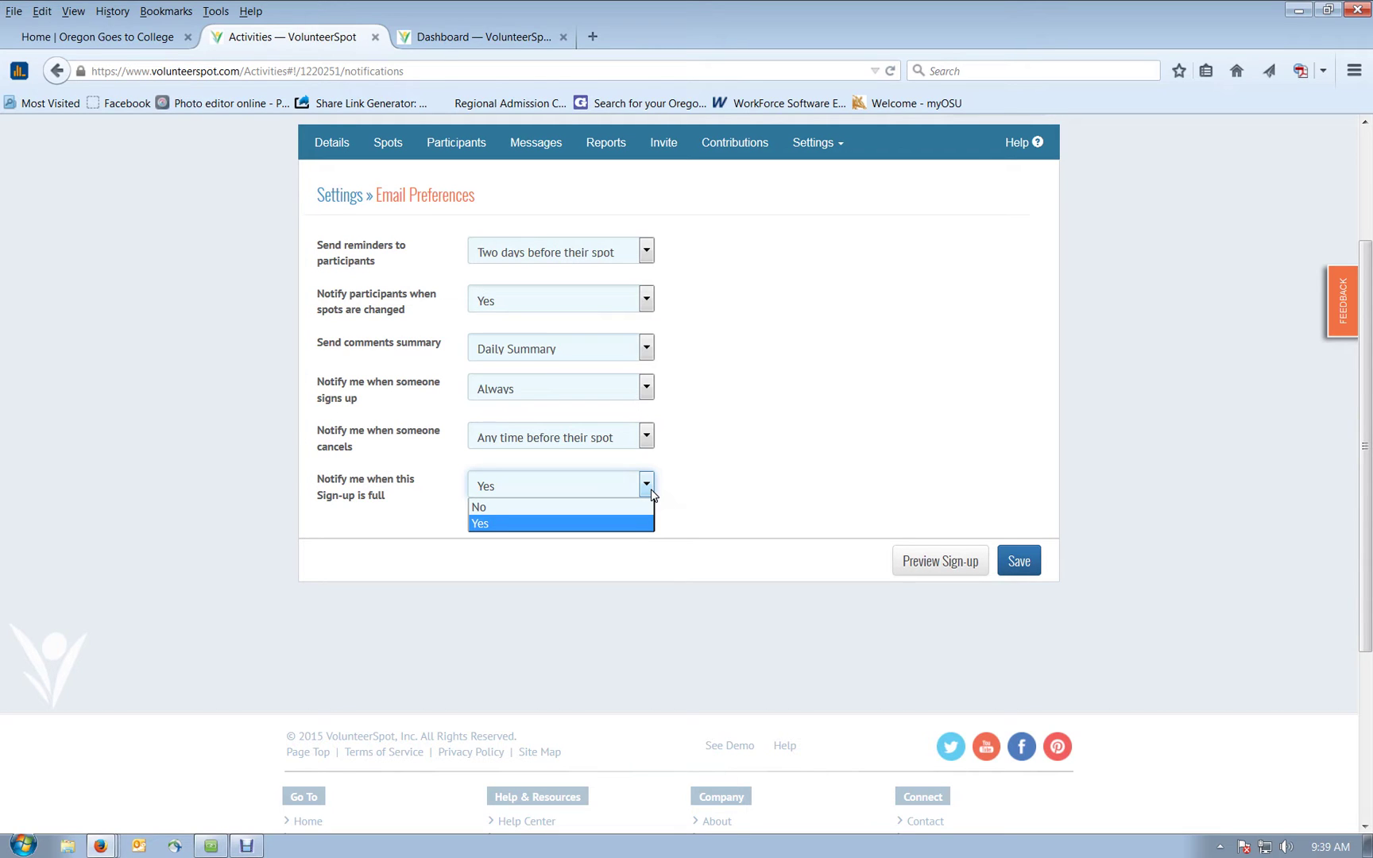
pyautogui.click(693, 470)
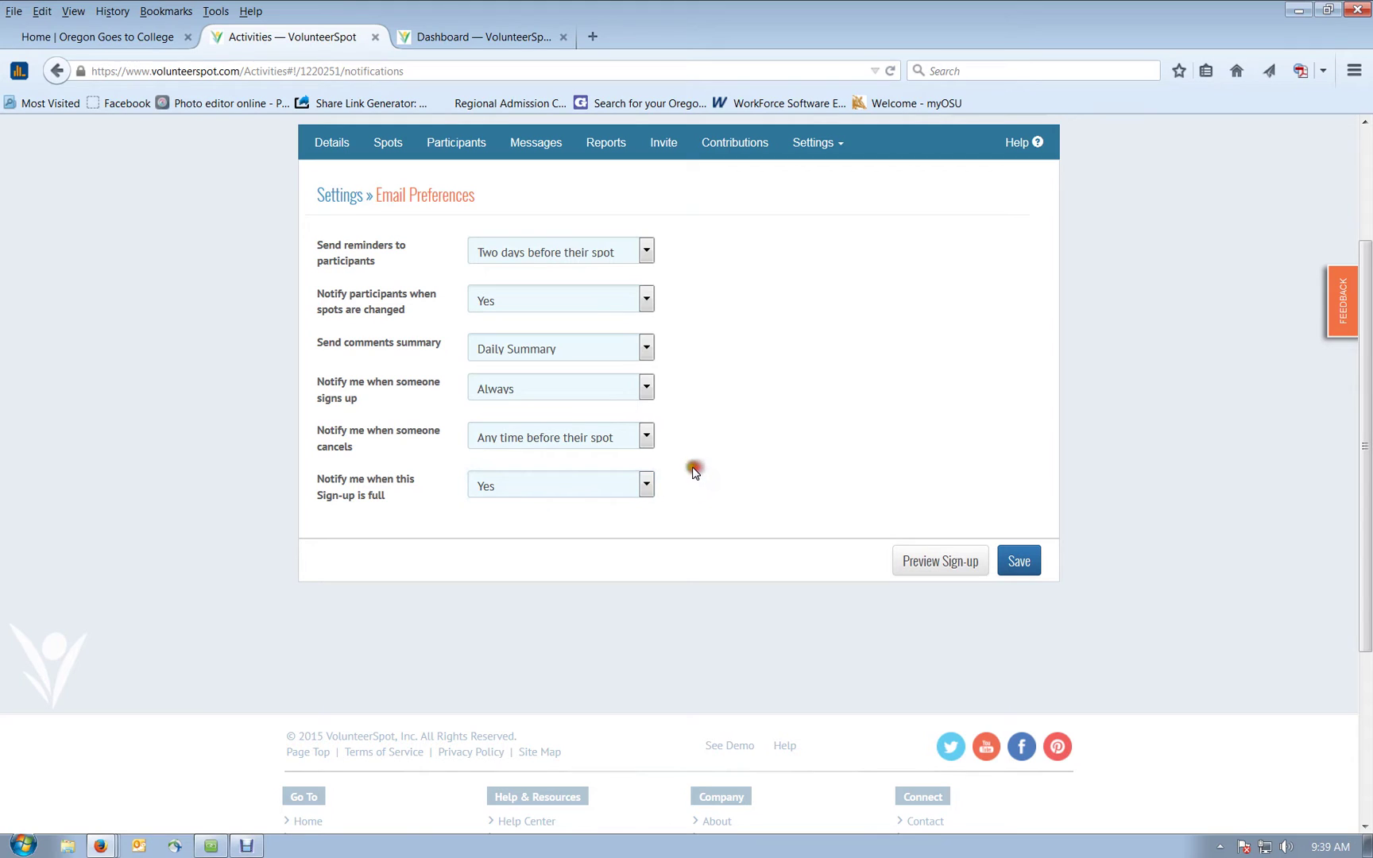
pyautogui.scroll(2, 692, 472)
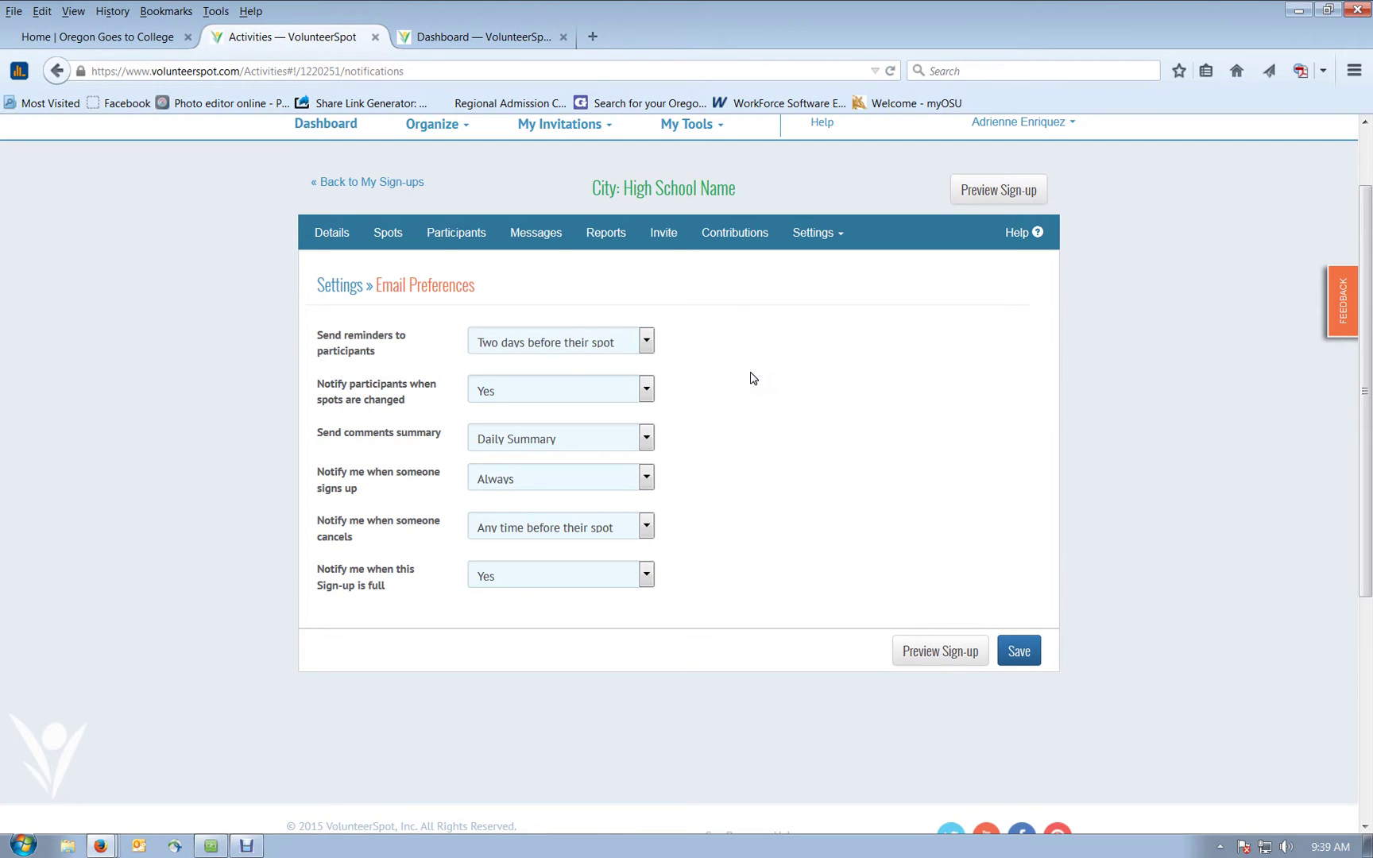
pyautogui.click(628, 302)
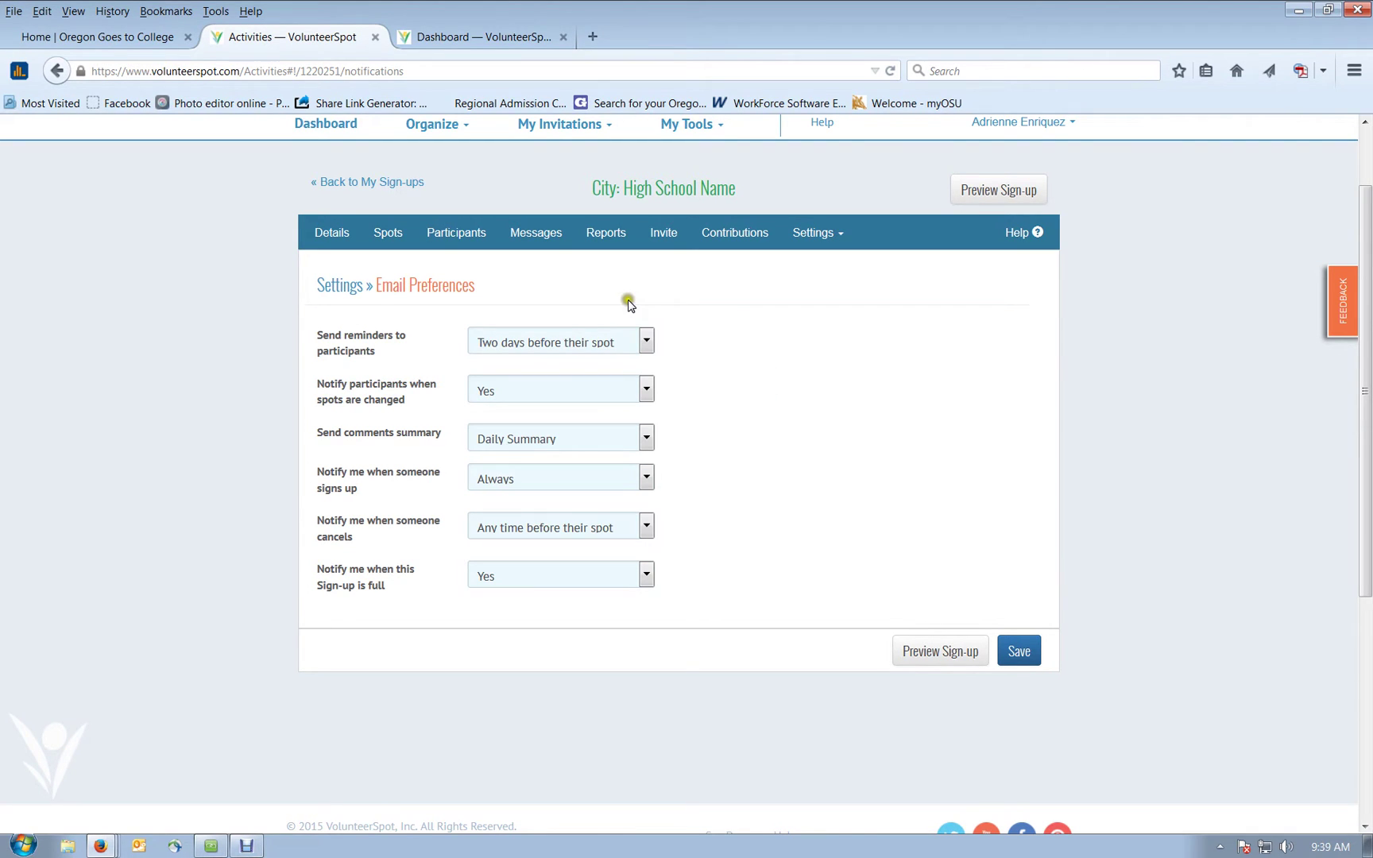
# Step: Generate the all-time Who's Coming? summary report, then close its report window
pyautogui.click(606, 238)
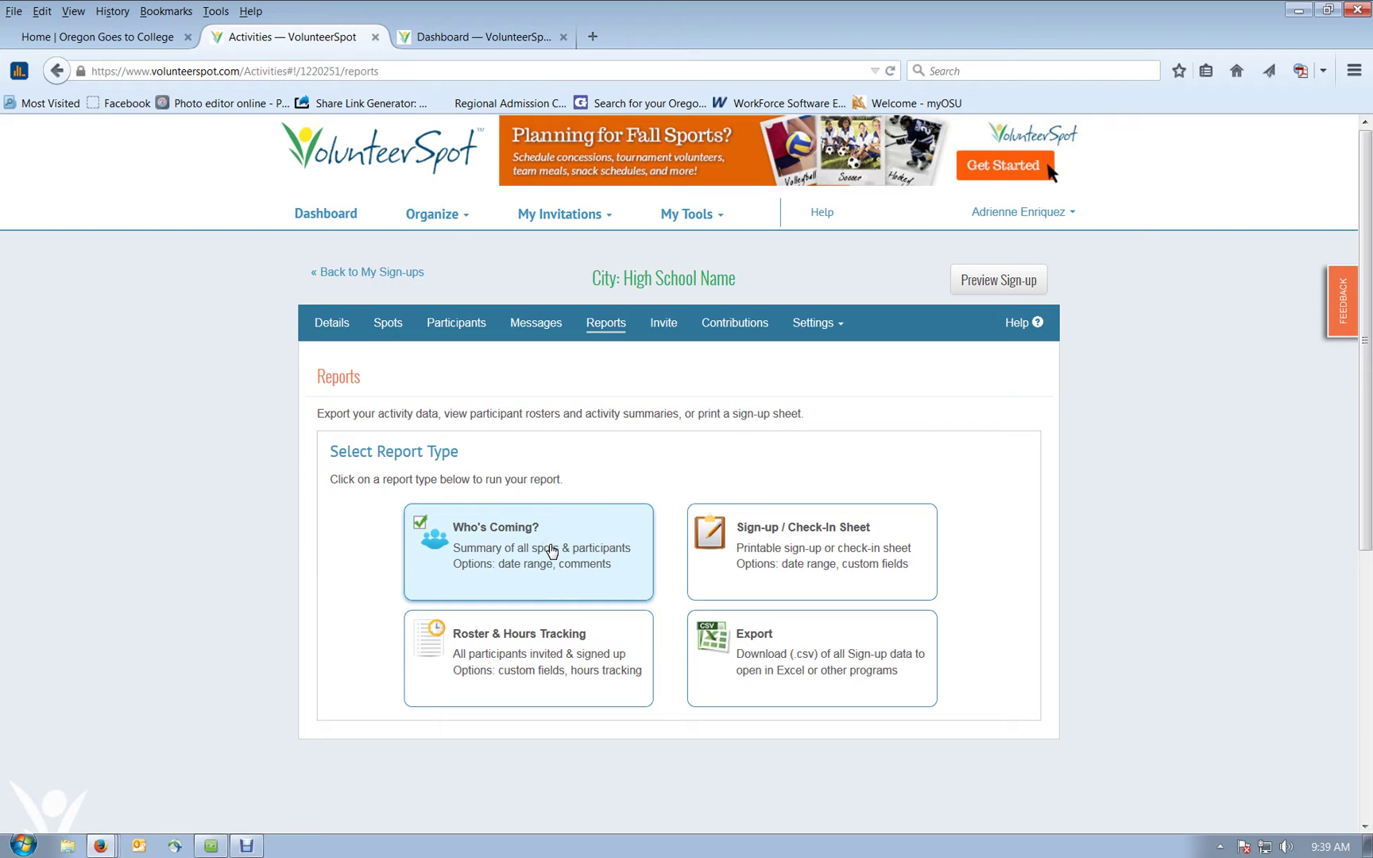
pyautogui.click(572, 540)
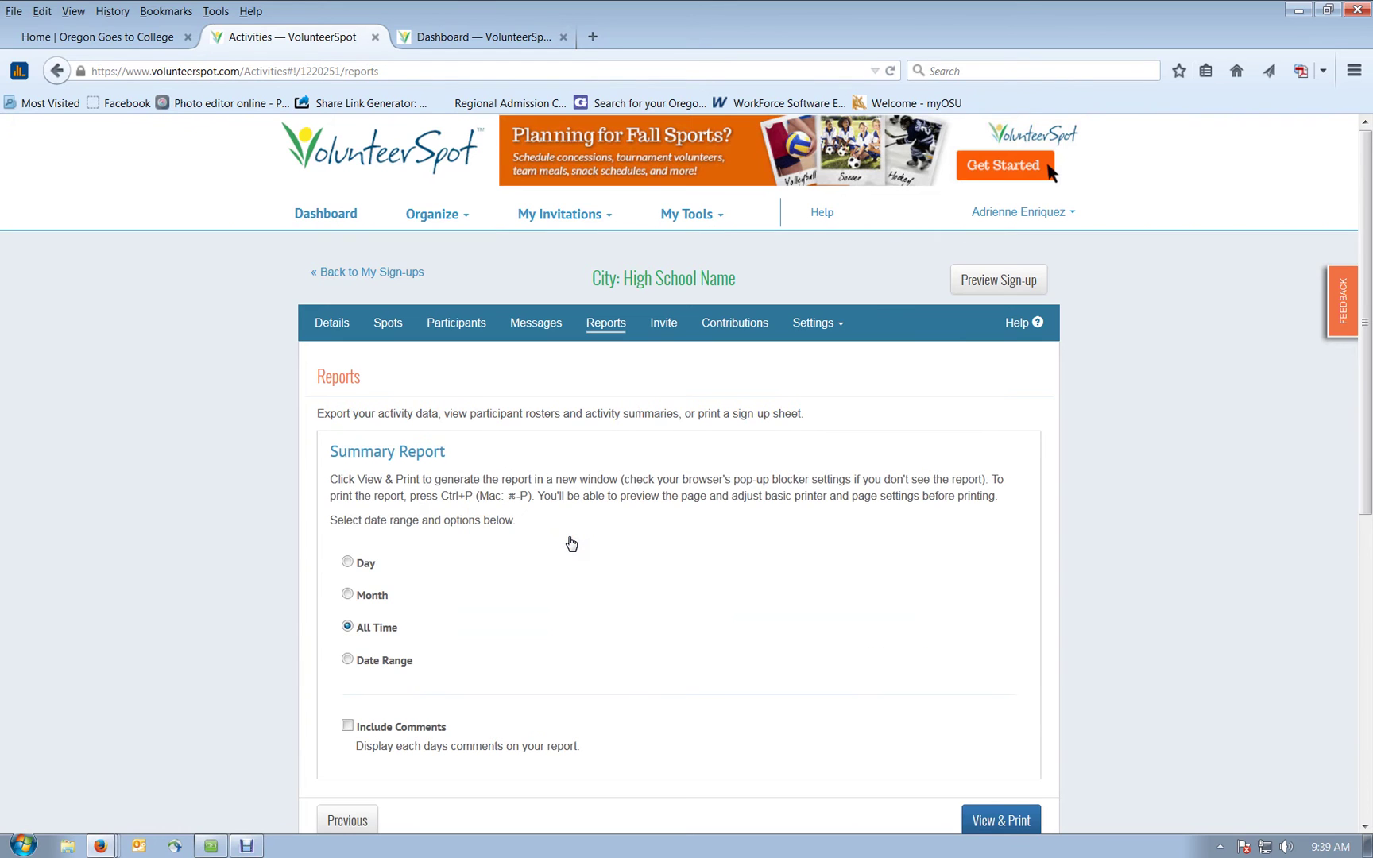
pyautogui.scroll(-2, 570, 543)
pyautogui.click(393, 513)
pyautogui.click(986, 732)
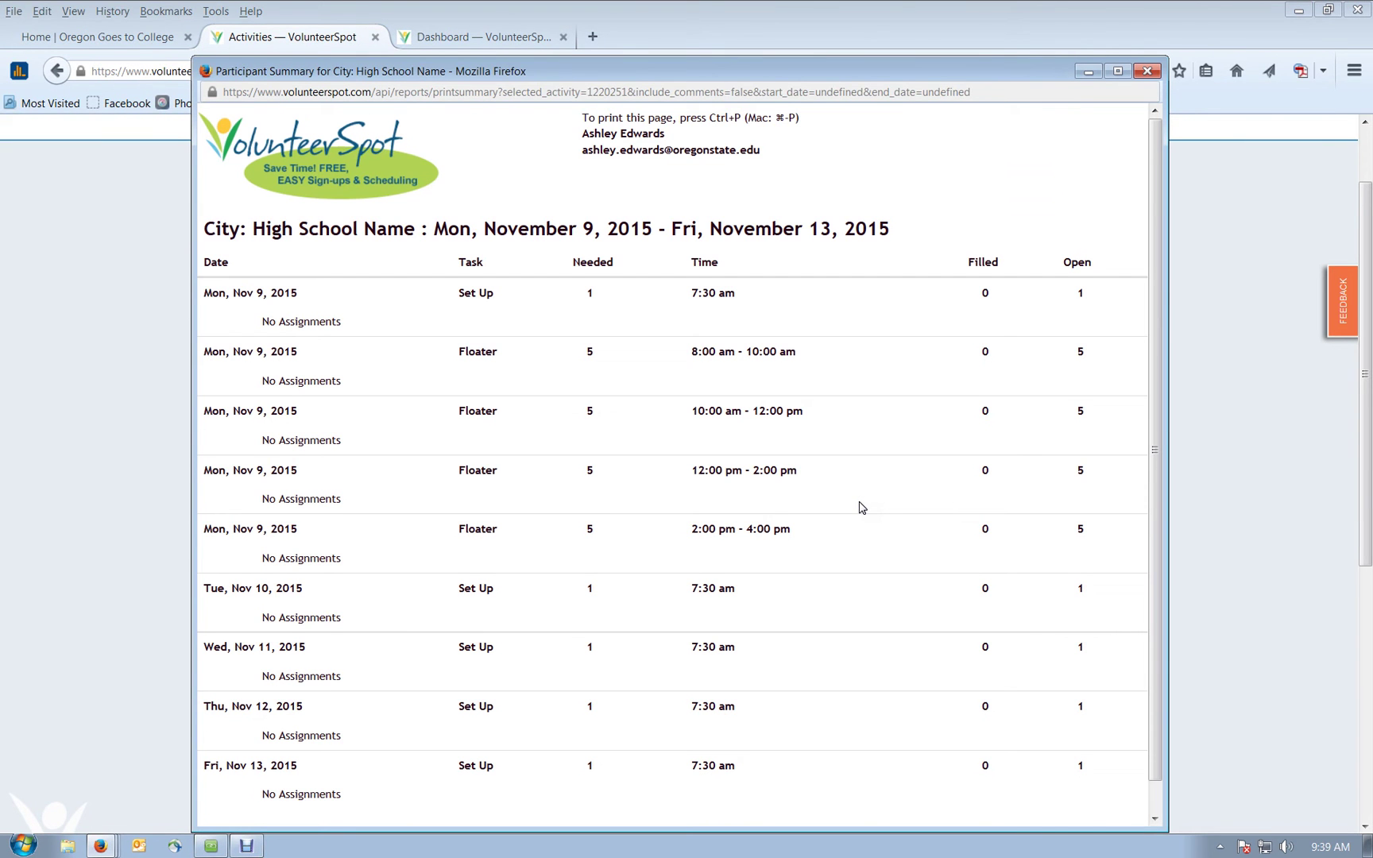
pyautogui.click(286, 335)
pyautogui.click(1148, 72)
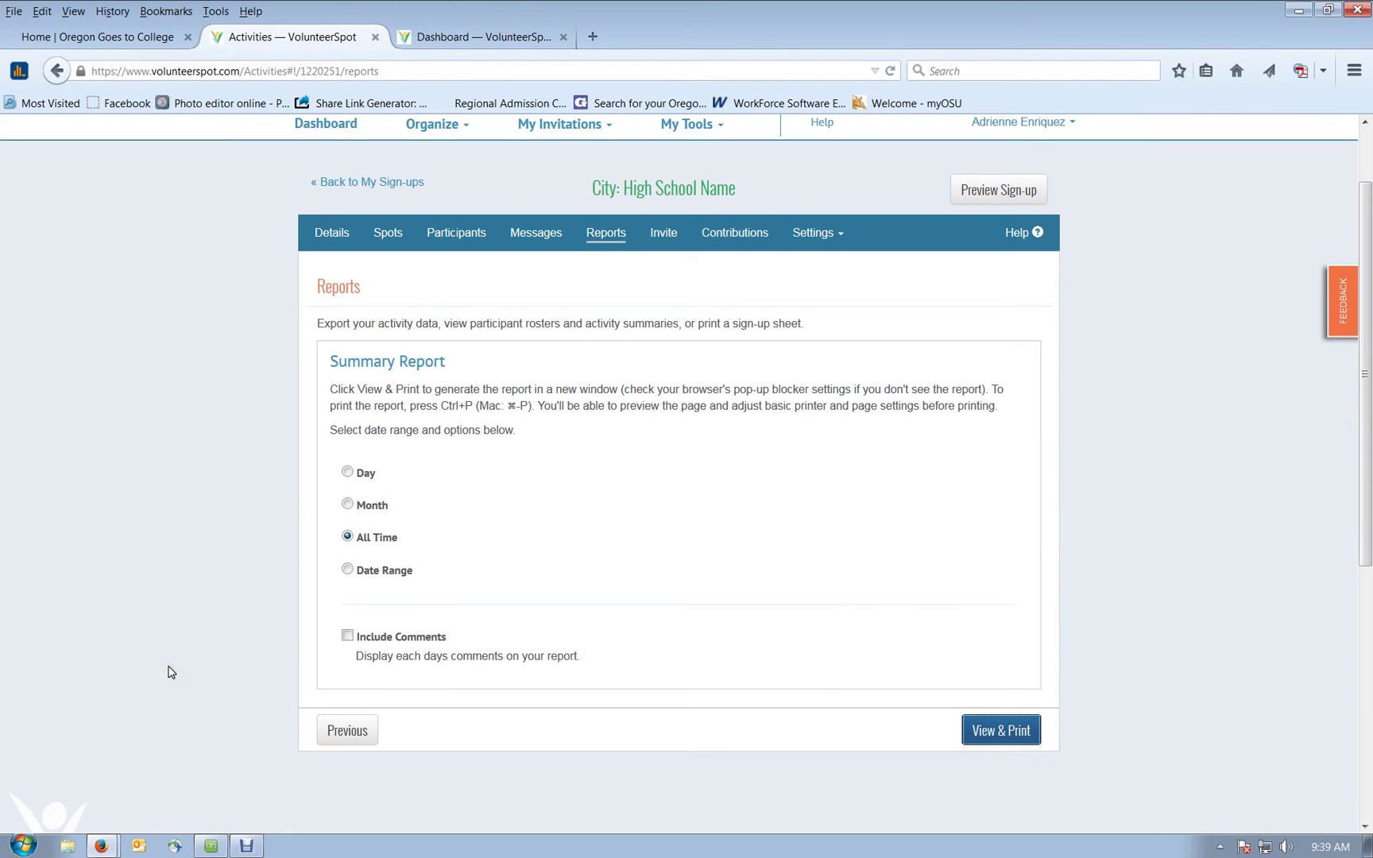
# Step: Open and dismiss the Settings menu, staying on the Summary Report options
pyautogui.click(858, 243)
pyautogui.click(837, 233)
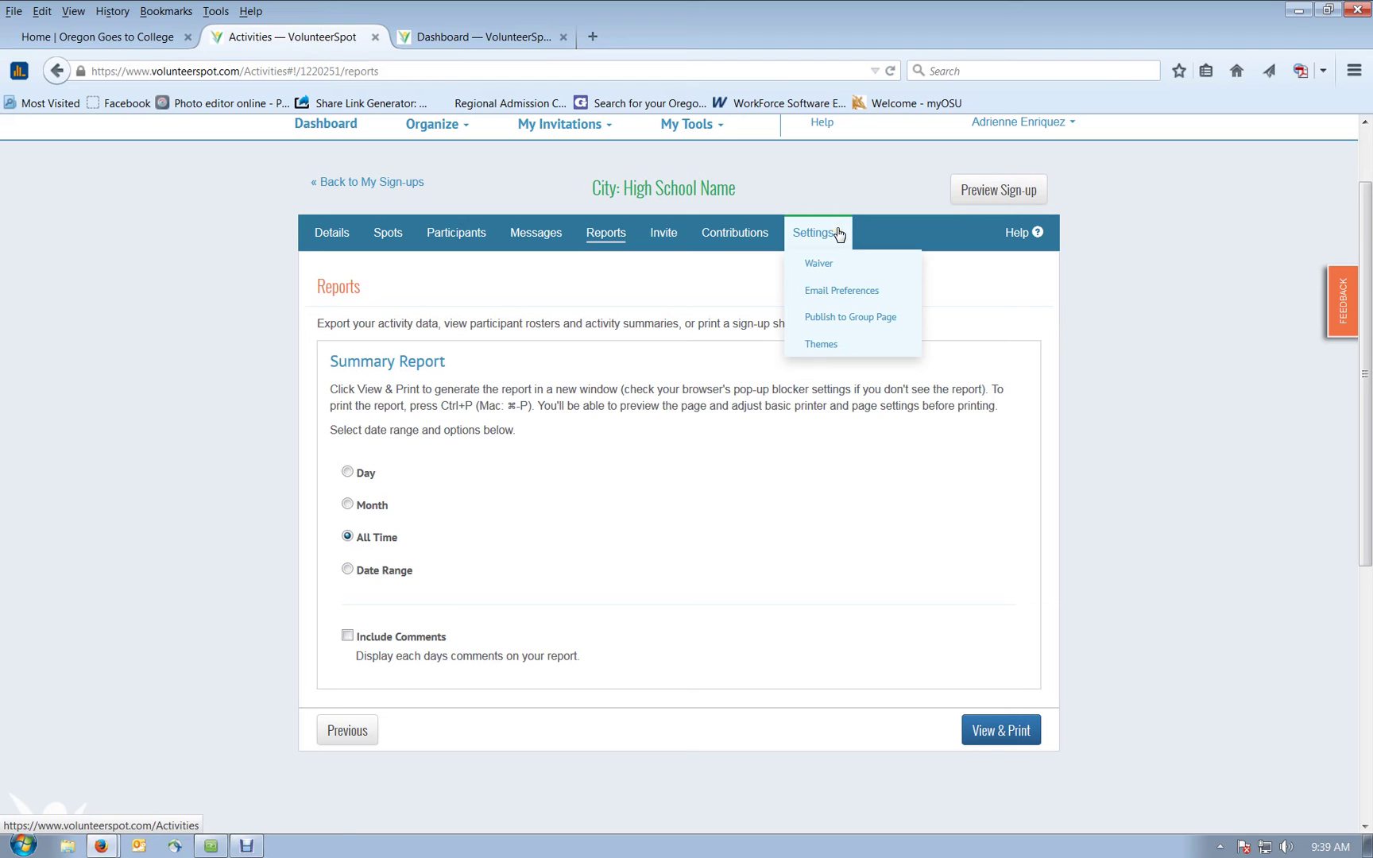
pyautogui.click(454, 233)
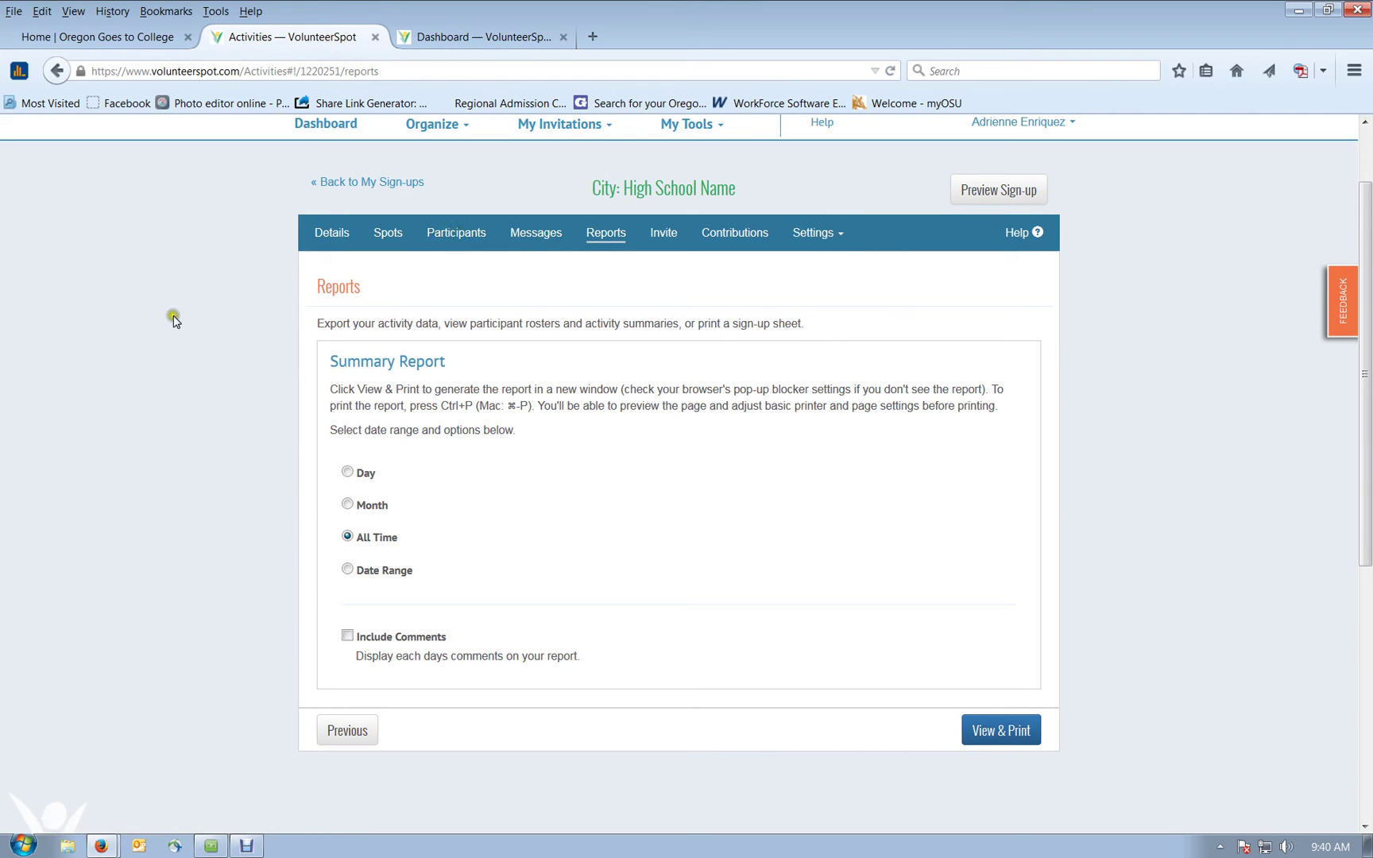
pyautogui.scroll(-5, 175, 318)
pyautogui.scroll(7, 175, 318)
pyautogui.click(130, 363)
# Step: Stop sharing the screen in AnyMeeting
pyautogui.click(119, 369)
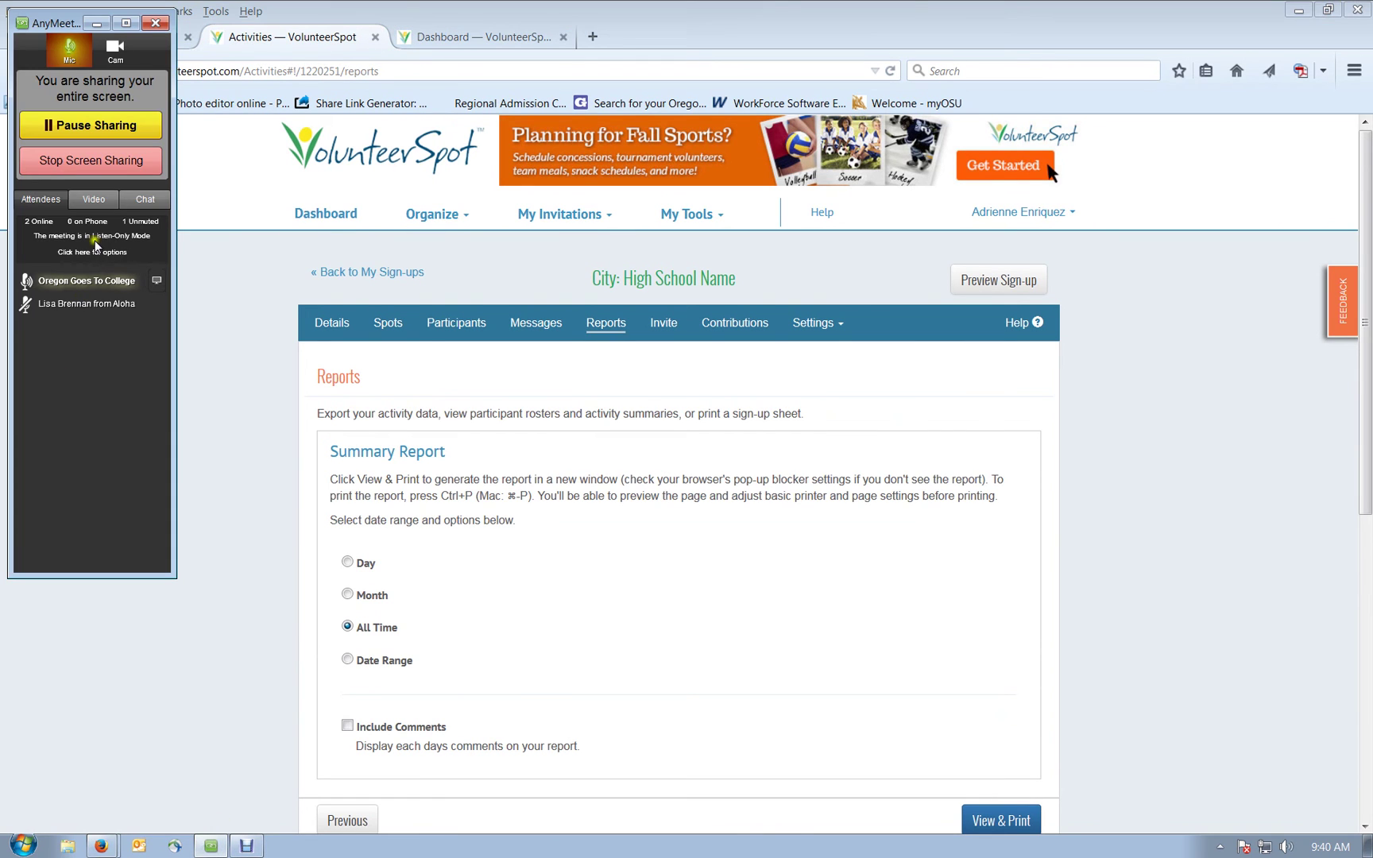
pyautogui.click(227, 845)
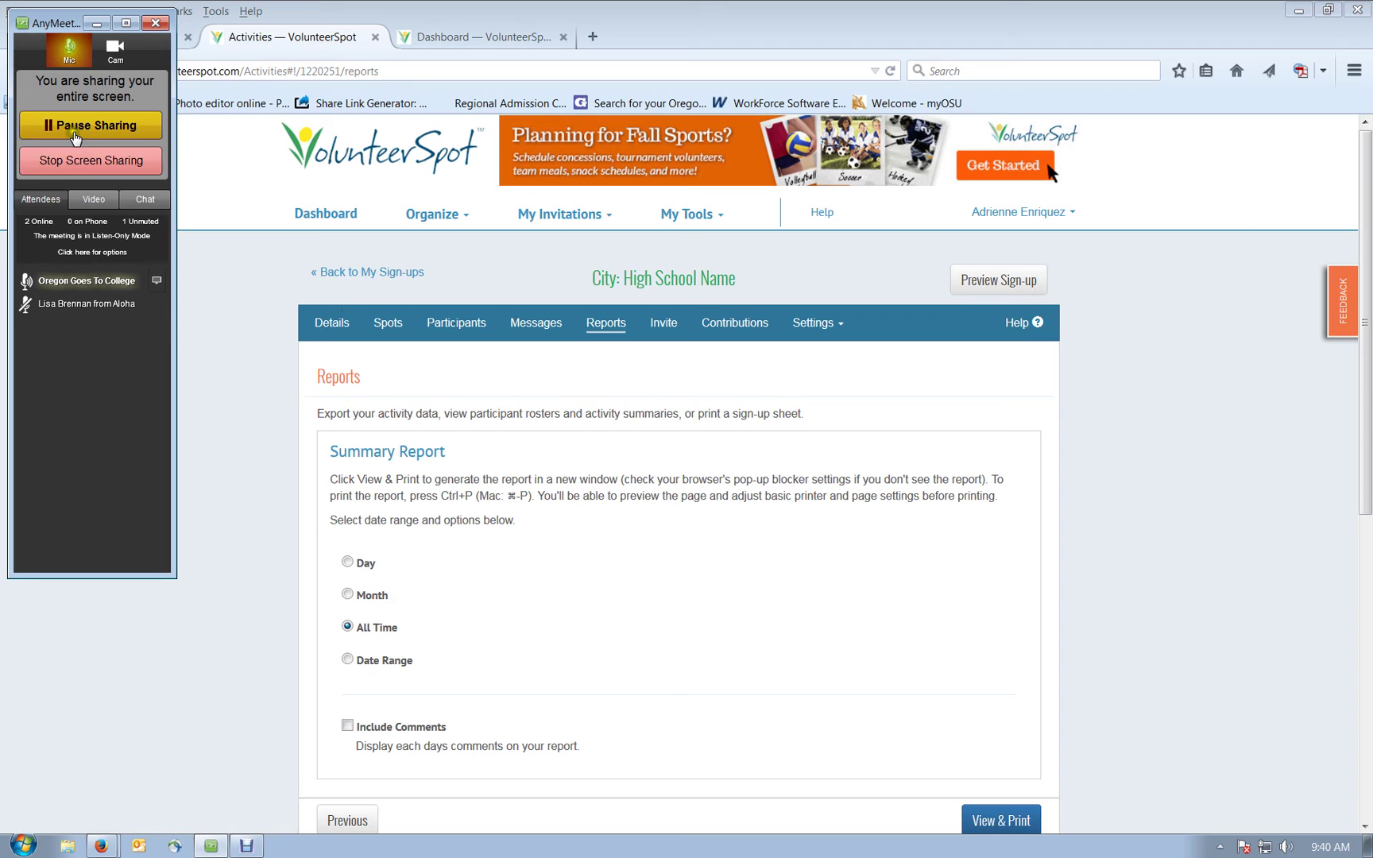
pyautogui.click(72, 161)
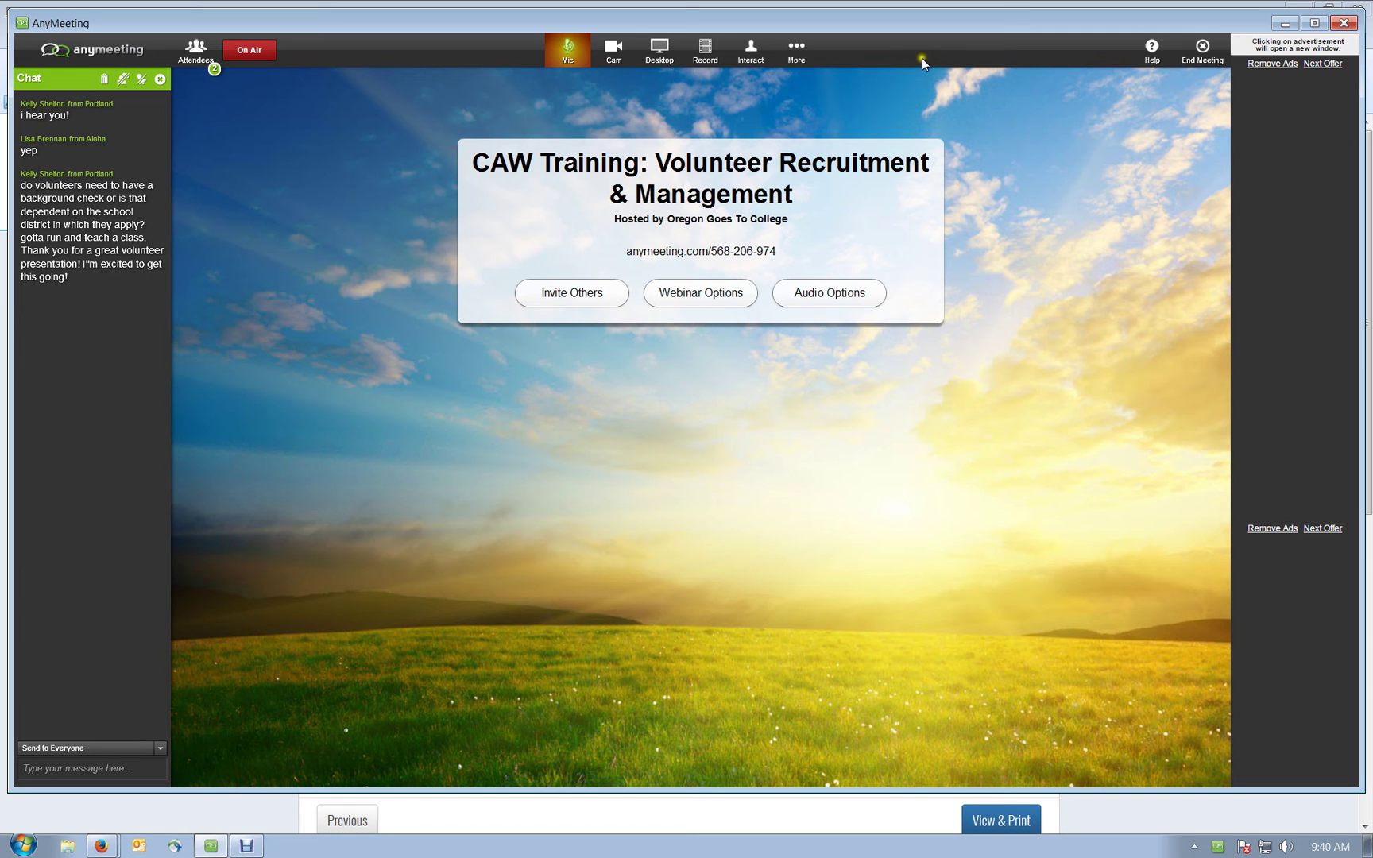
# Step: Share the CAW Volunteers.pptx slides again and advance to slide 15, 'What questions do you have?'
pyautogui.click(799, 54)
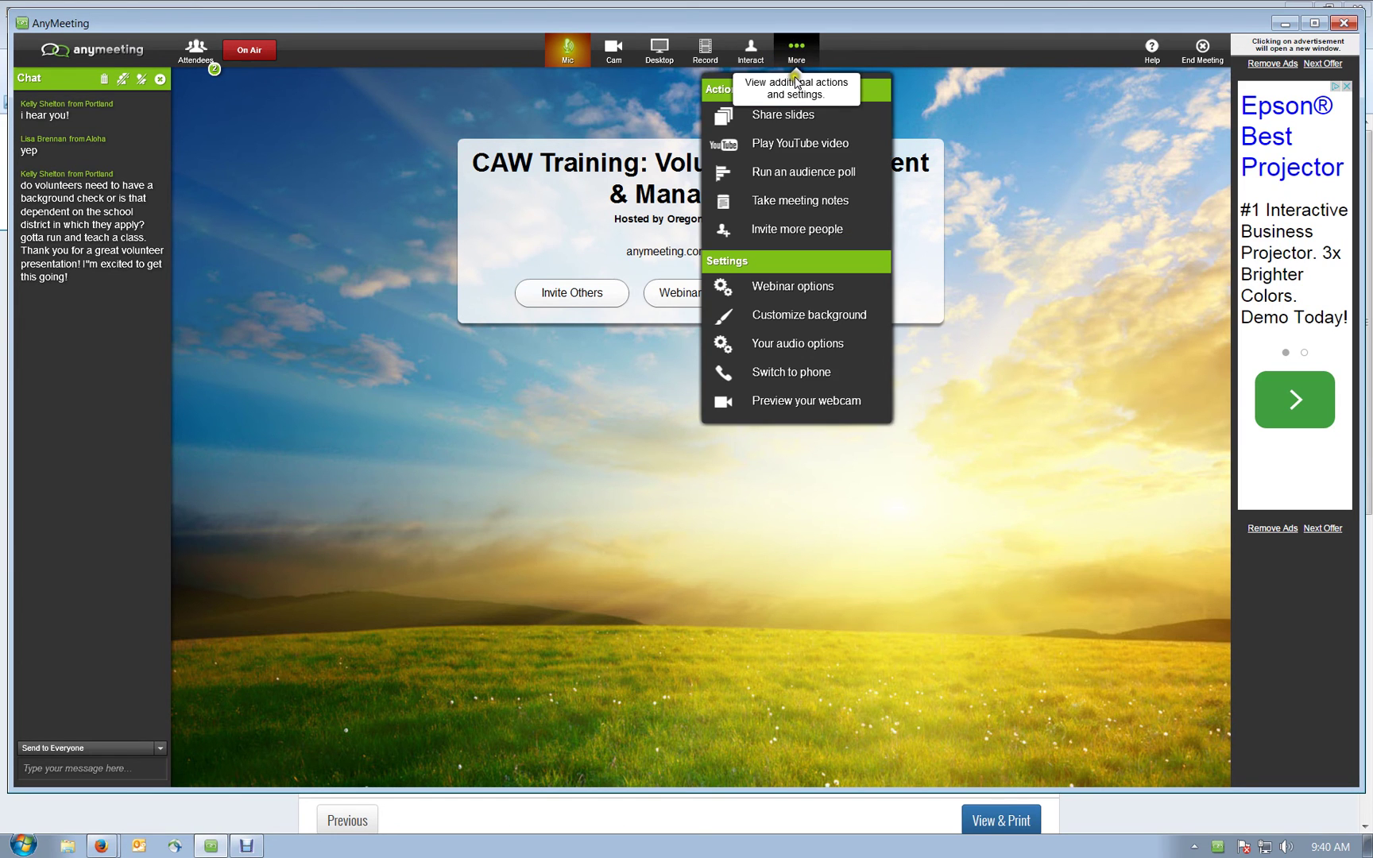
pyautogui.click(782, 114)
pyautogui.click(504, 391)
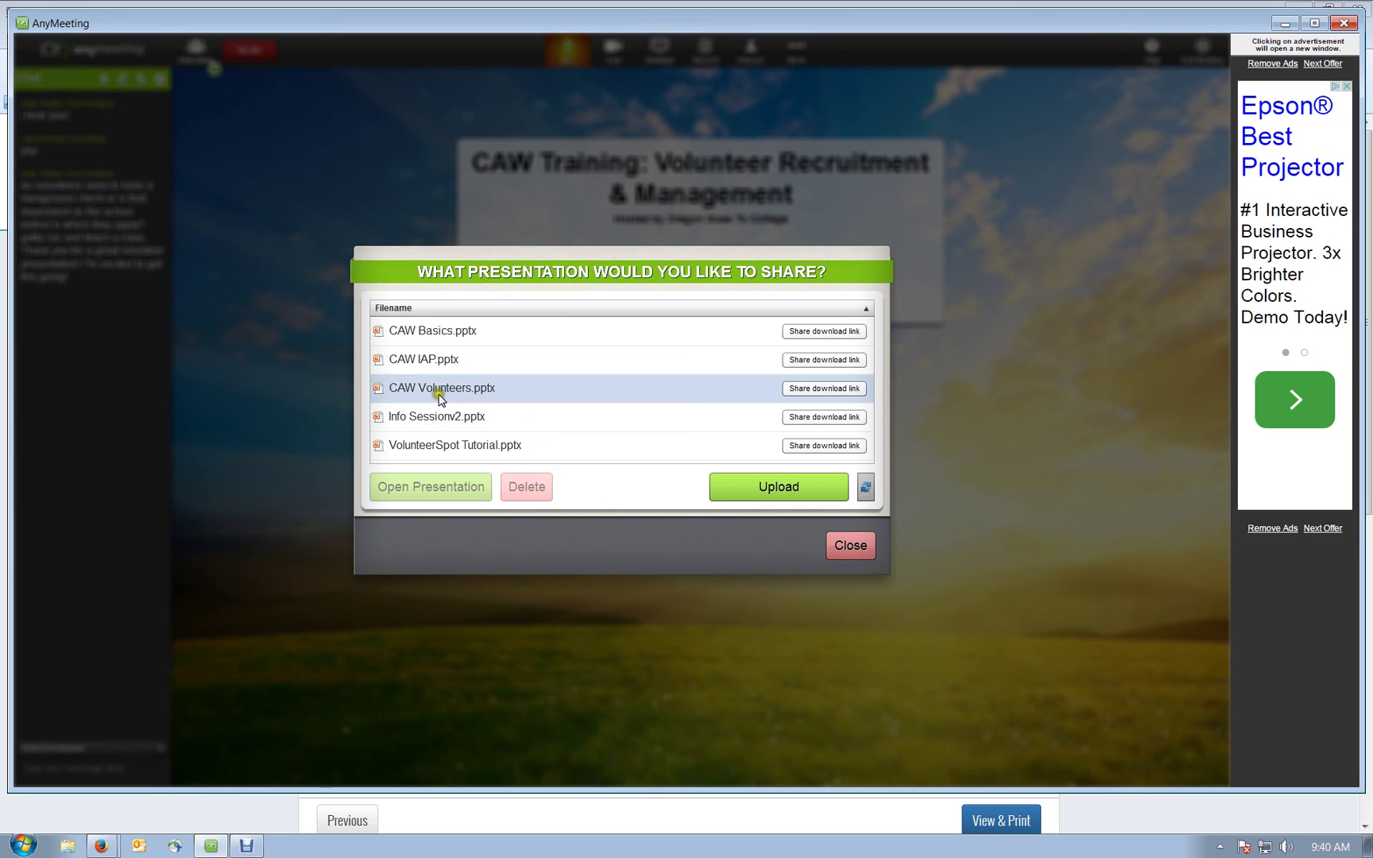
pyautogui.click(466, 485)
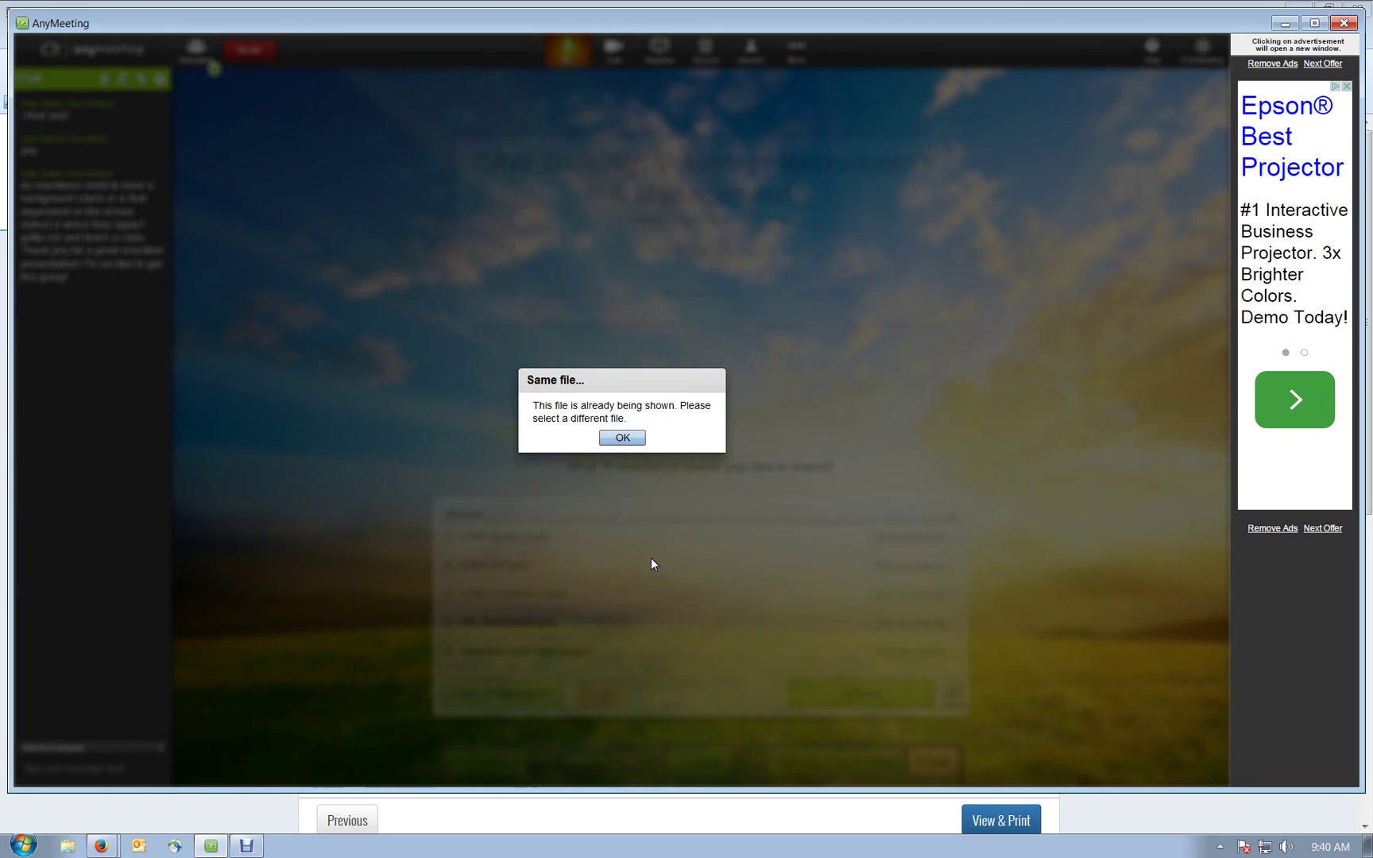
pyautogui.click(609, 439)
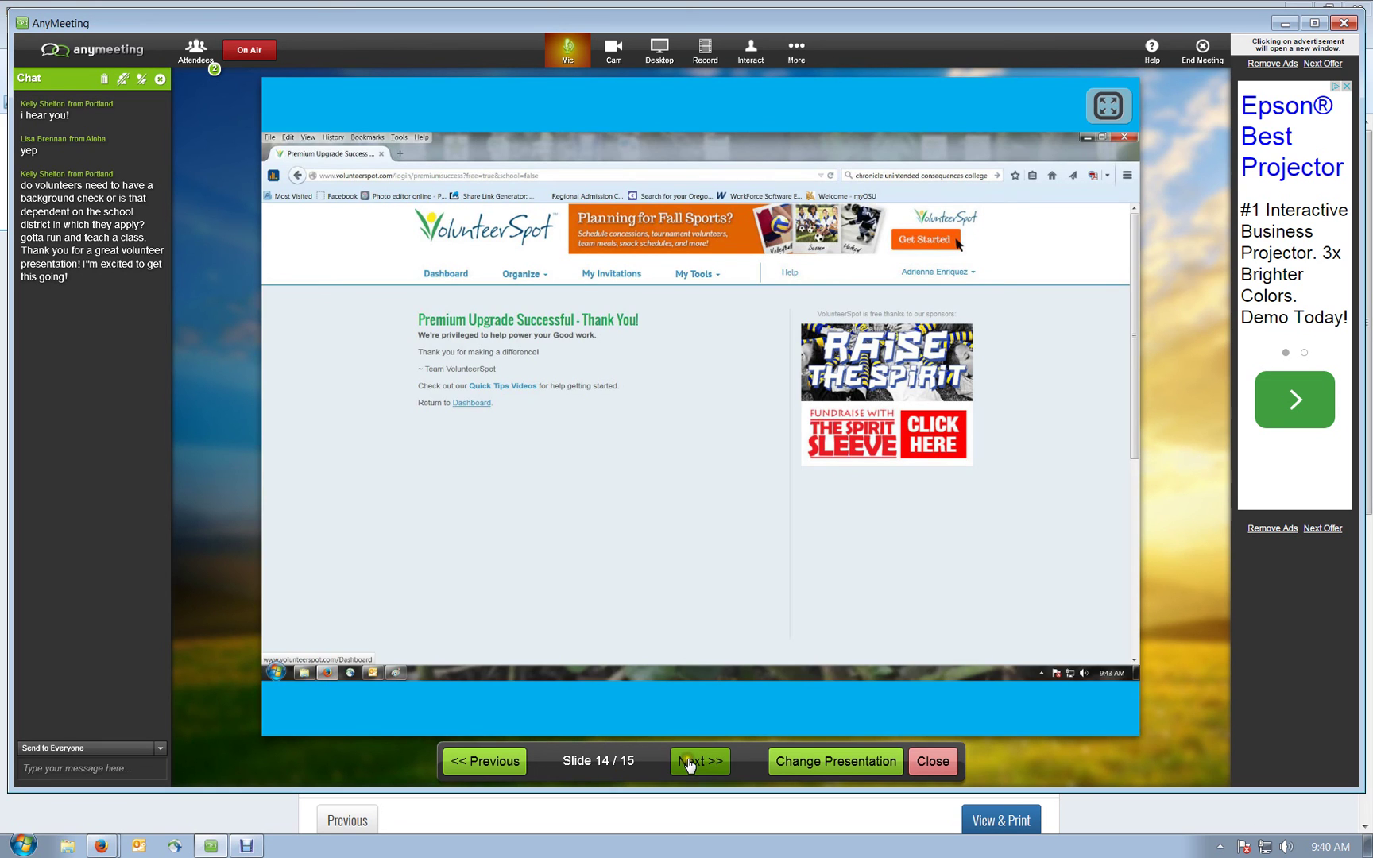
pyautogui.click(690, 763)
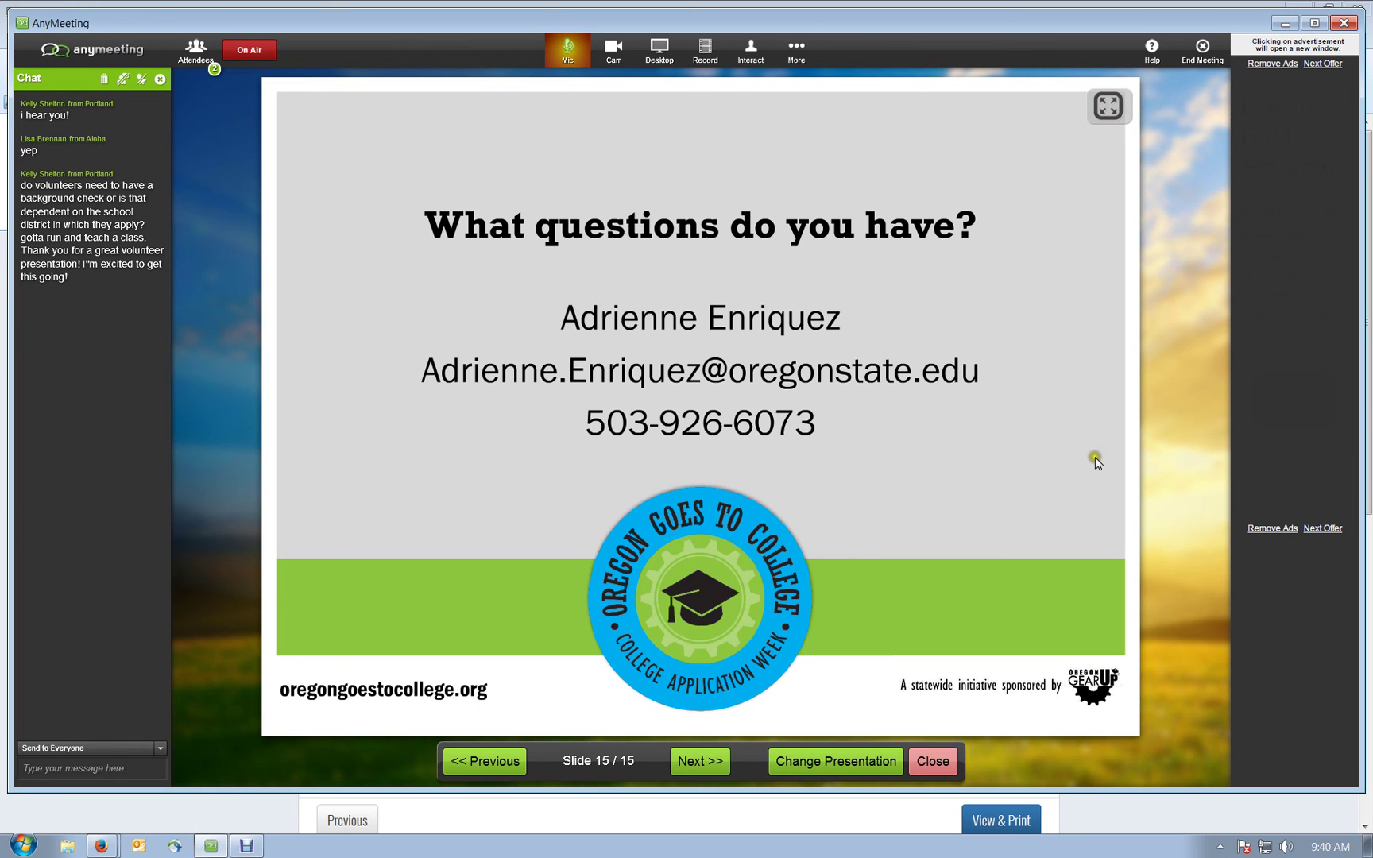